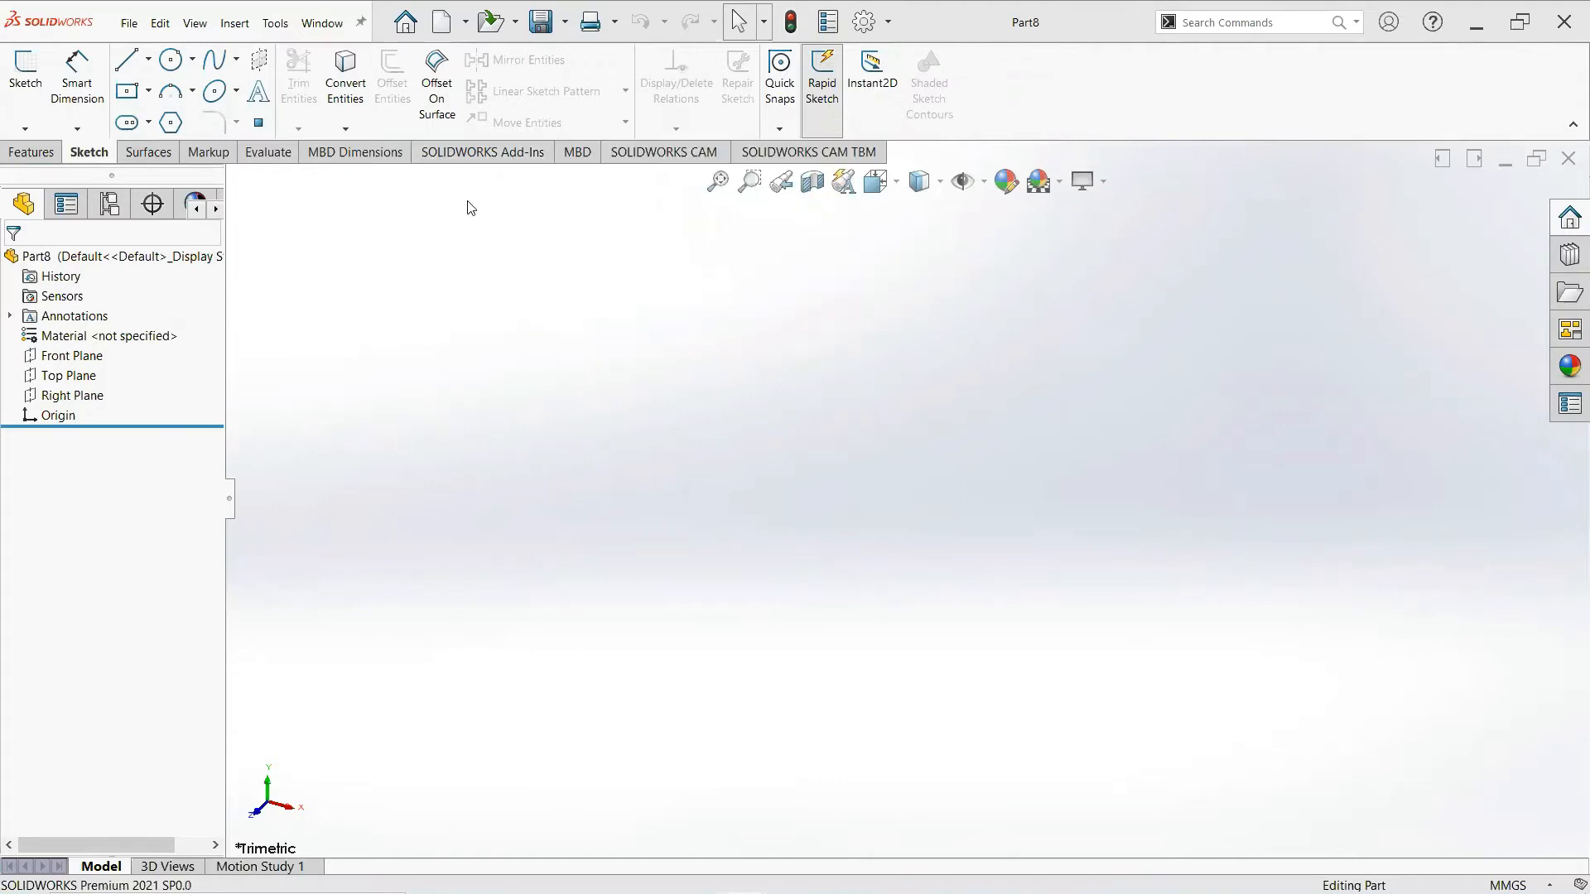
Start a sketch on the Top Plane and draw a circle about 75 mm in diameter centred on the origin
click(75, 376)
click(184, 342)
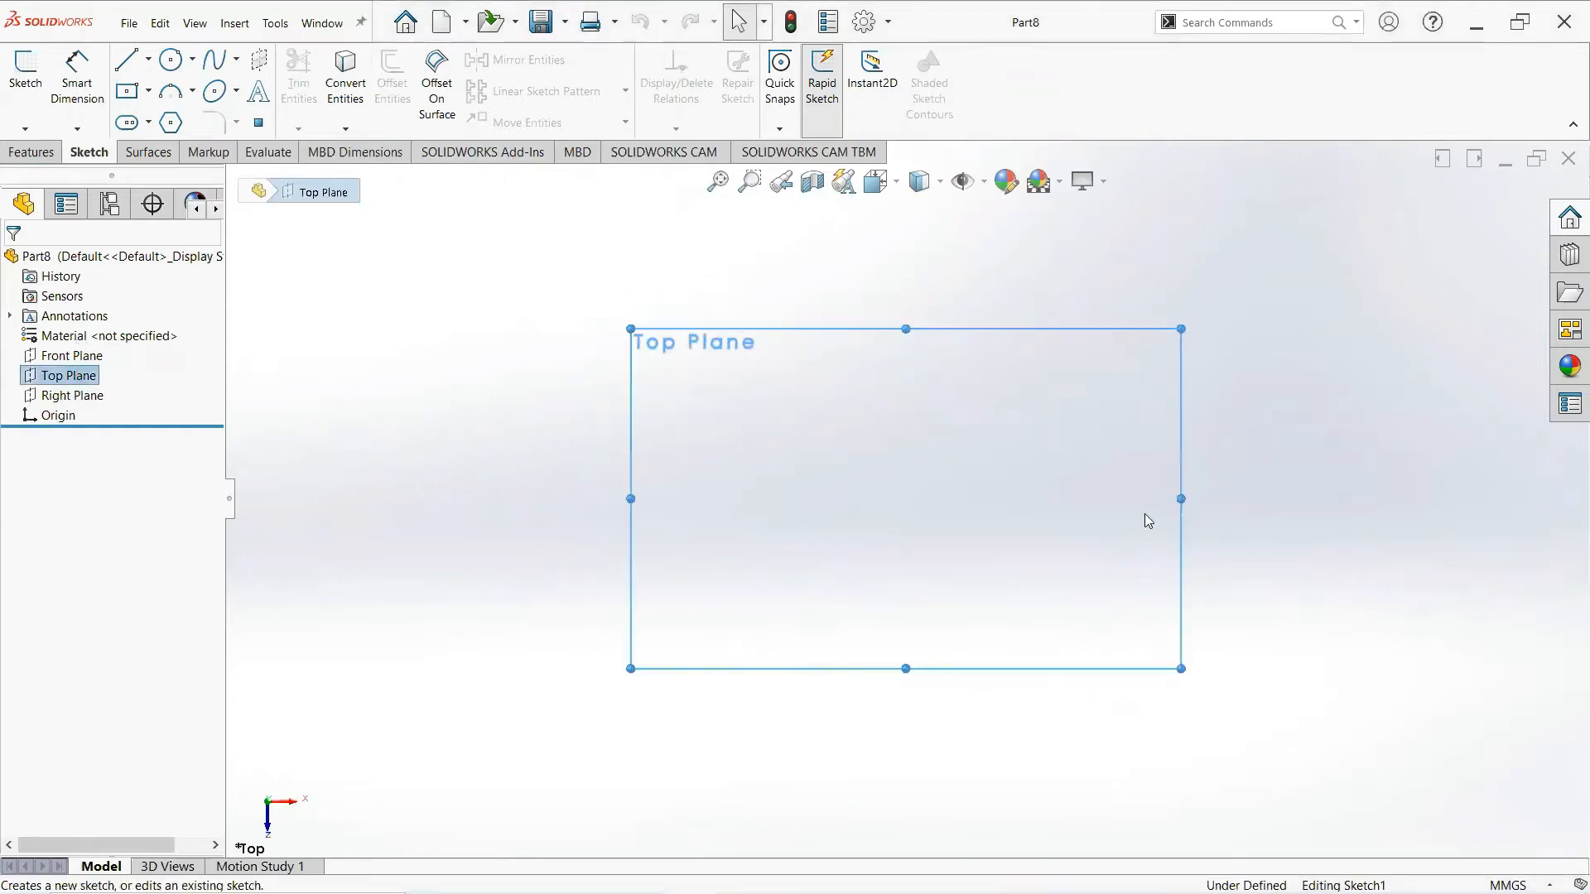
click(172, 60)
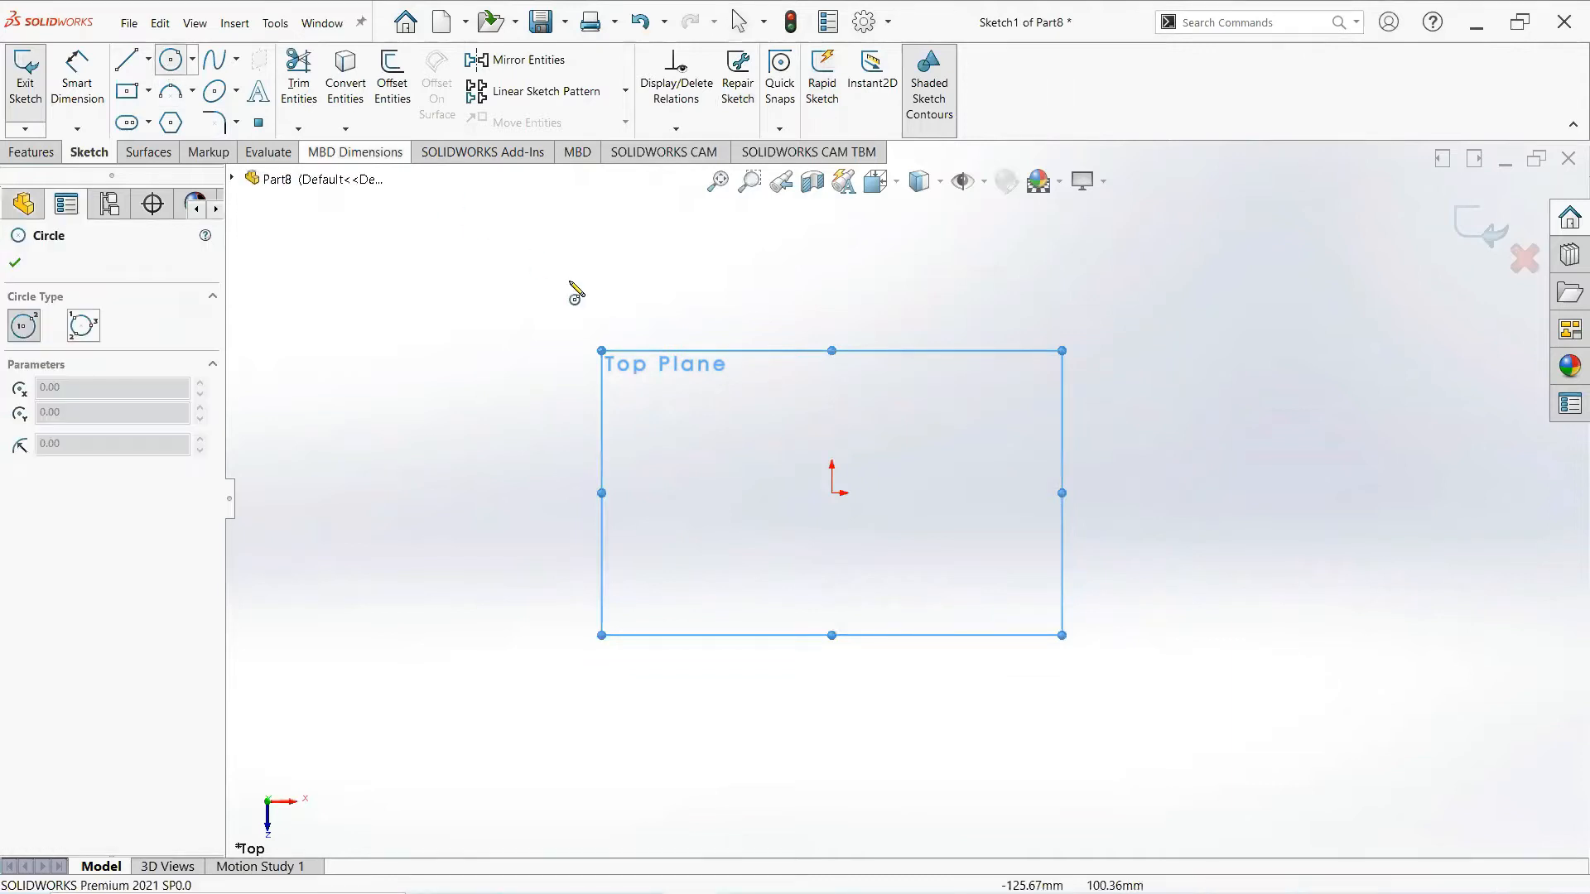
click(831, 493)
click(906, 439)
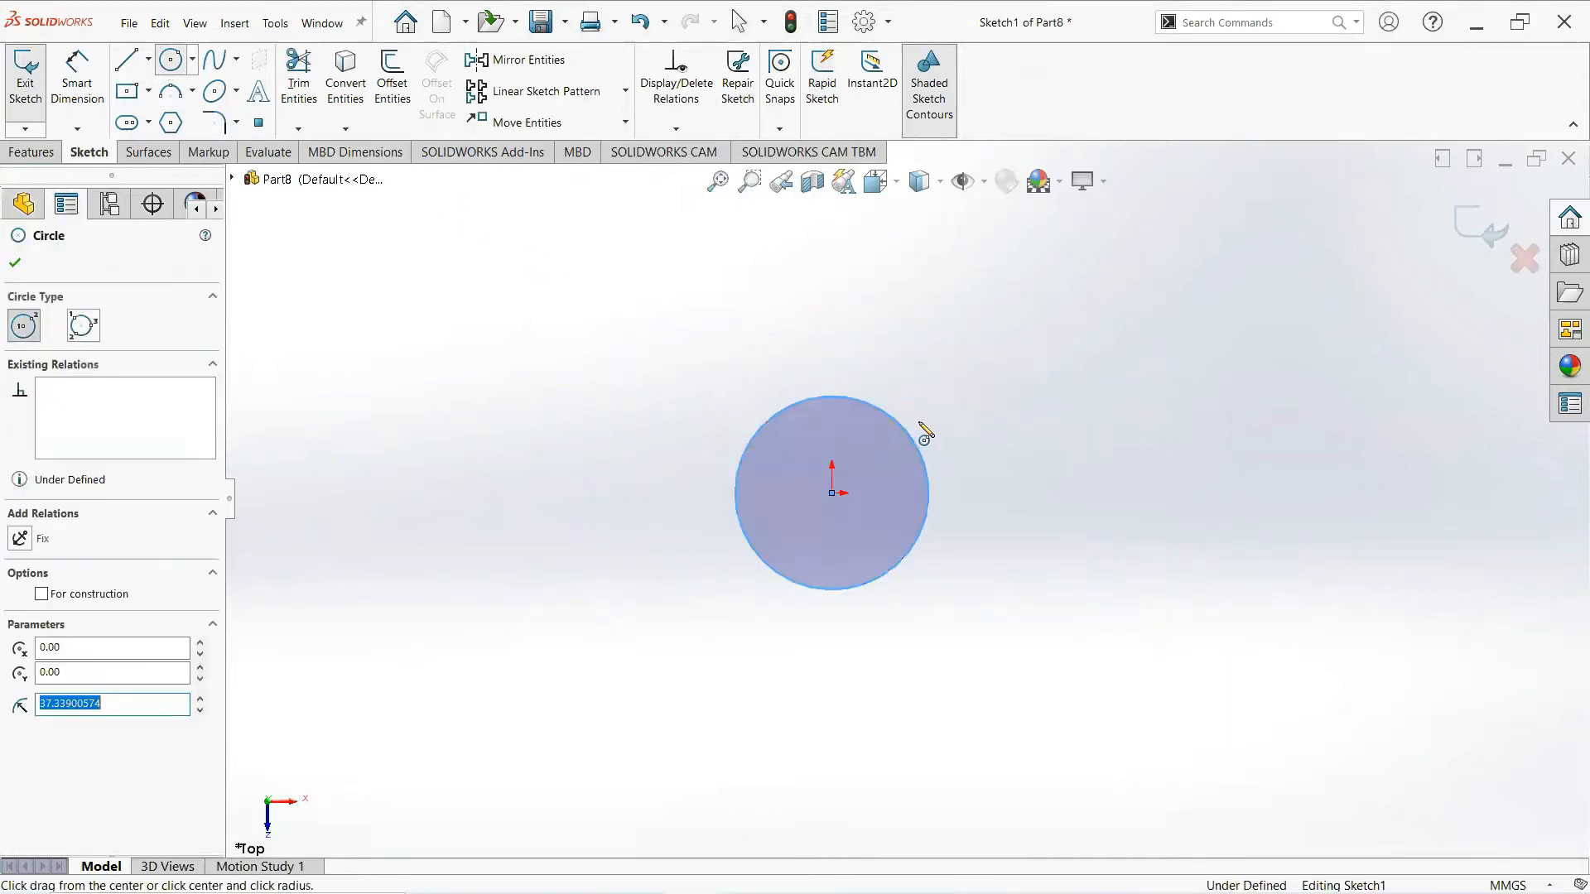
Sketch a second, larger circle centred on the origin, concentric with the first circle
click(833, 493)
click(833, 494)
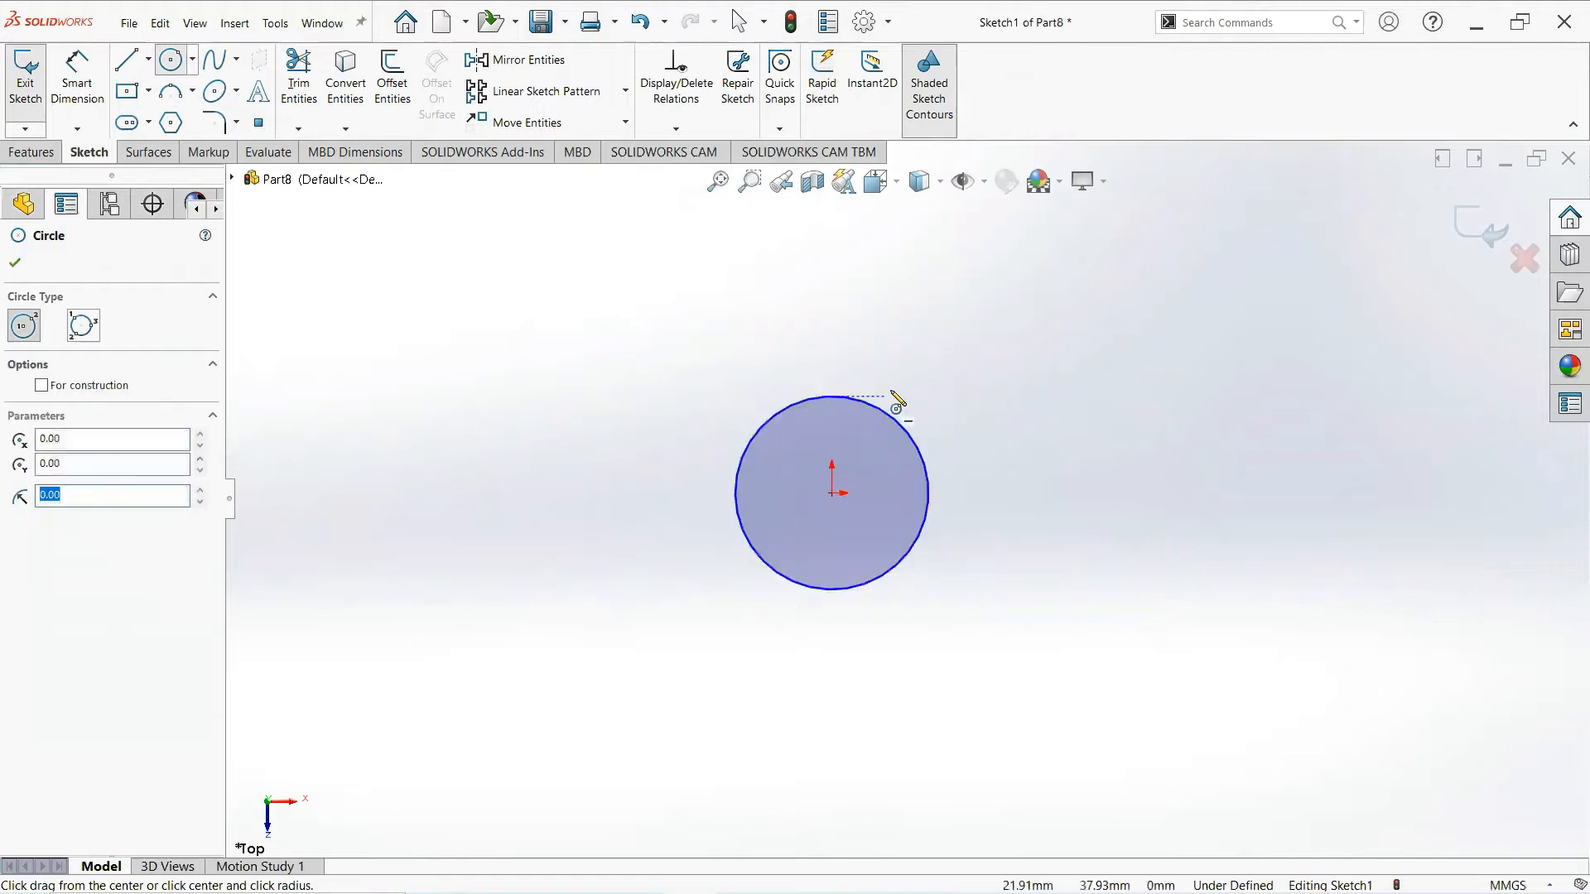
click(831, 492)
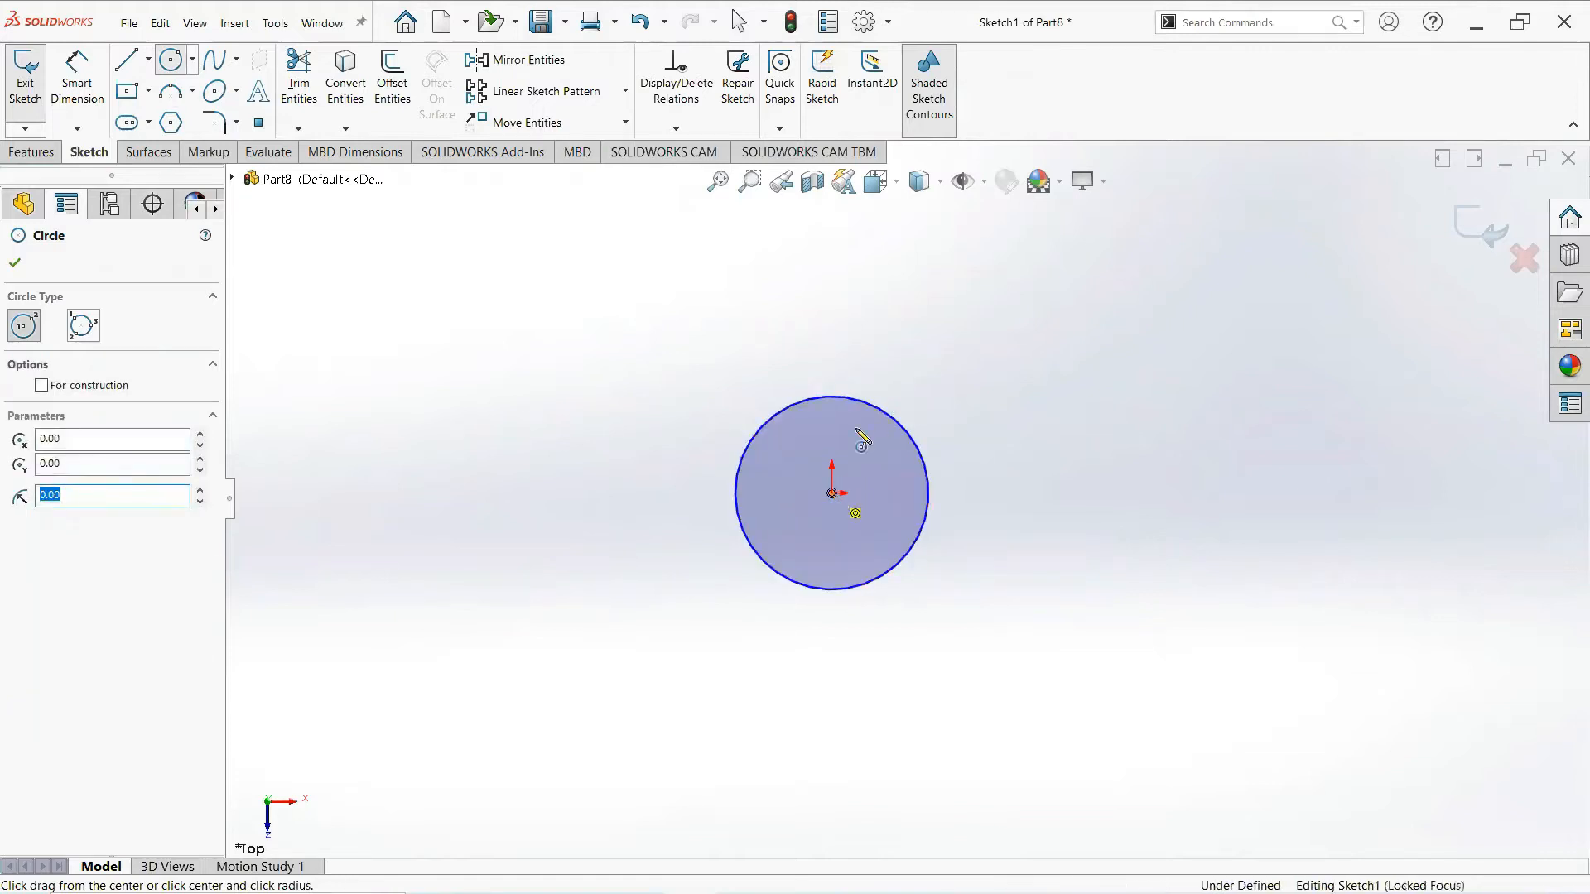
click(896, 382)
right_click(896, 382)
click(941, 396)
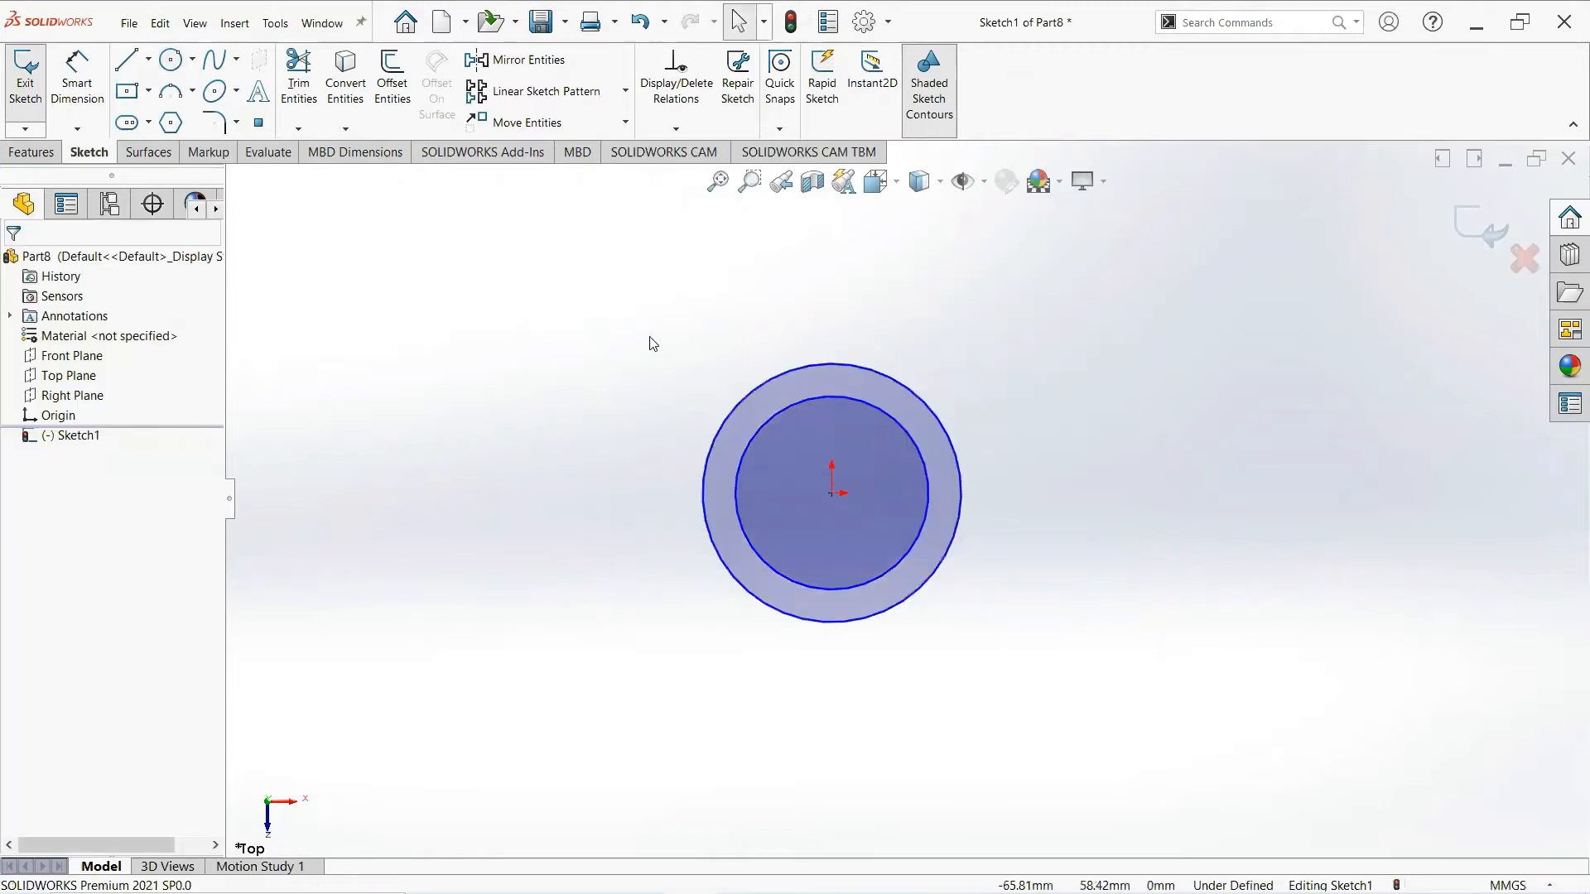
Dimension the inner circle at the origin with a diameter of 42 mm
click(70, 89)
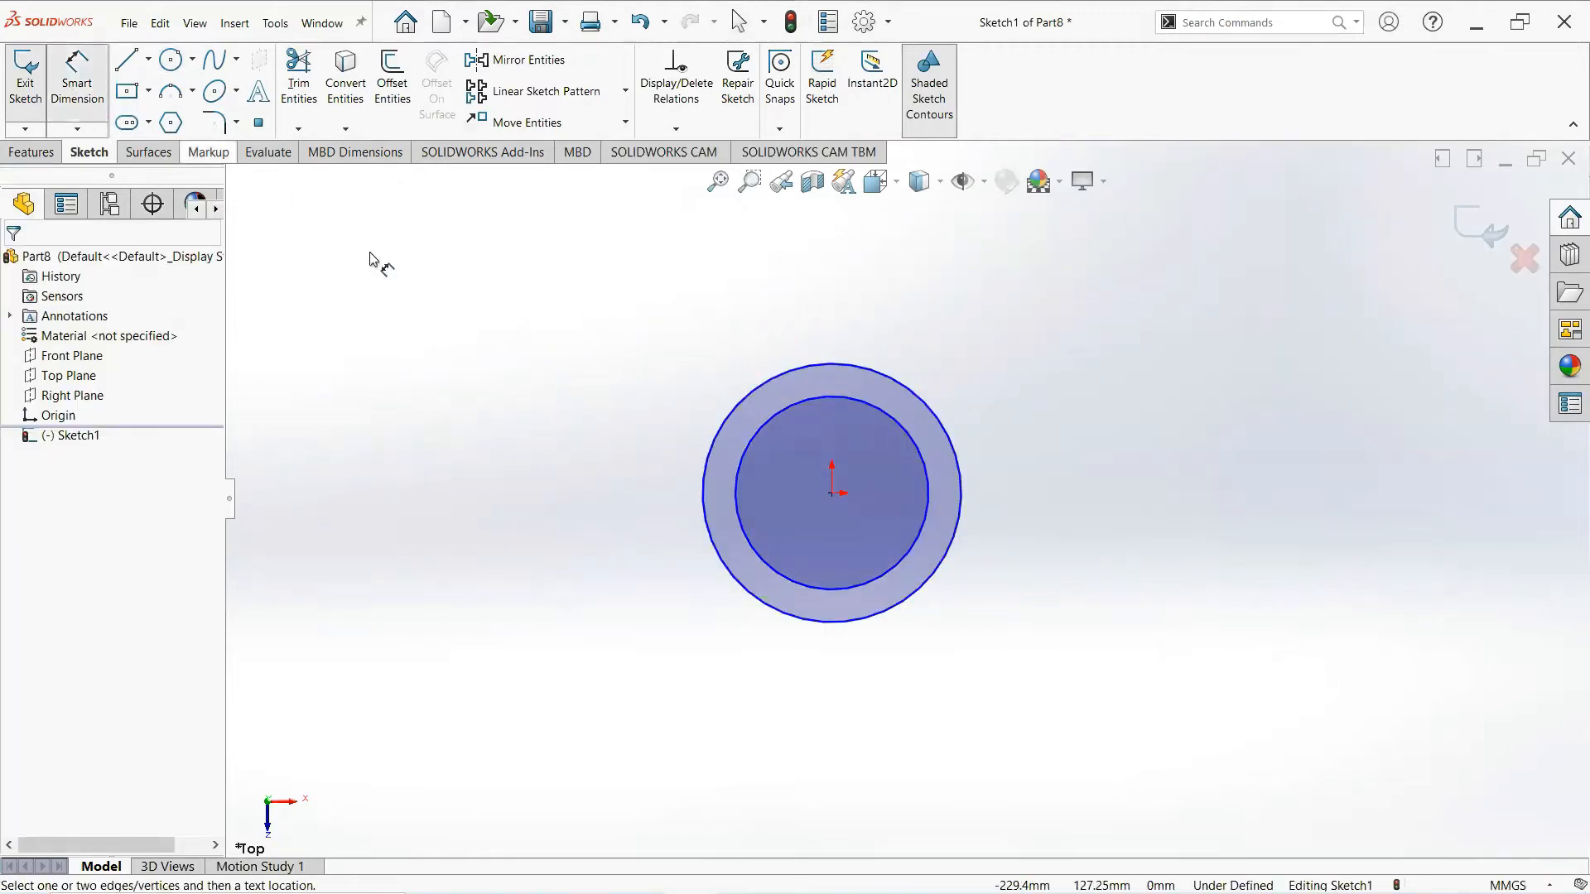
click(748, 447)
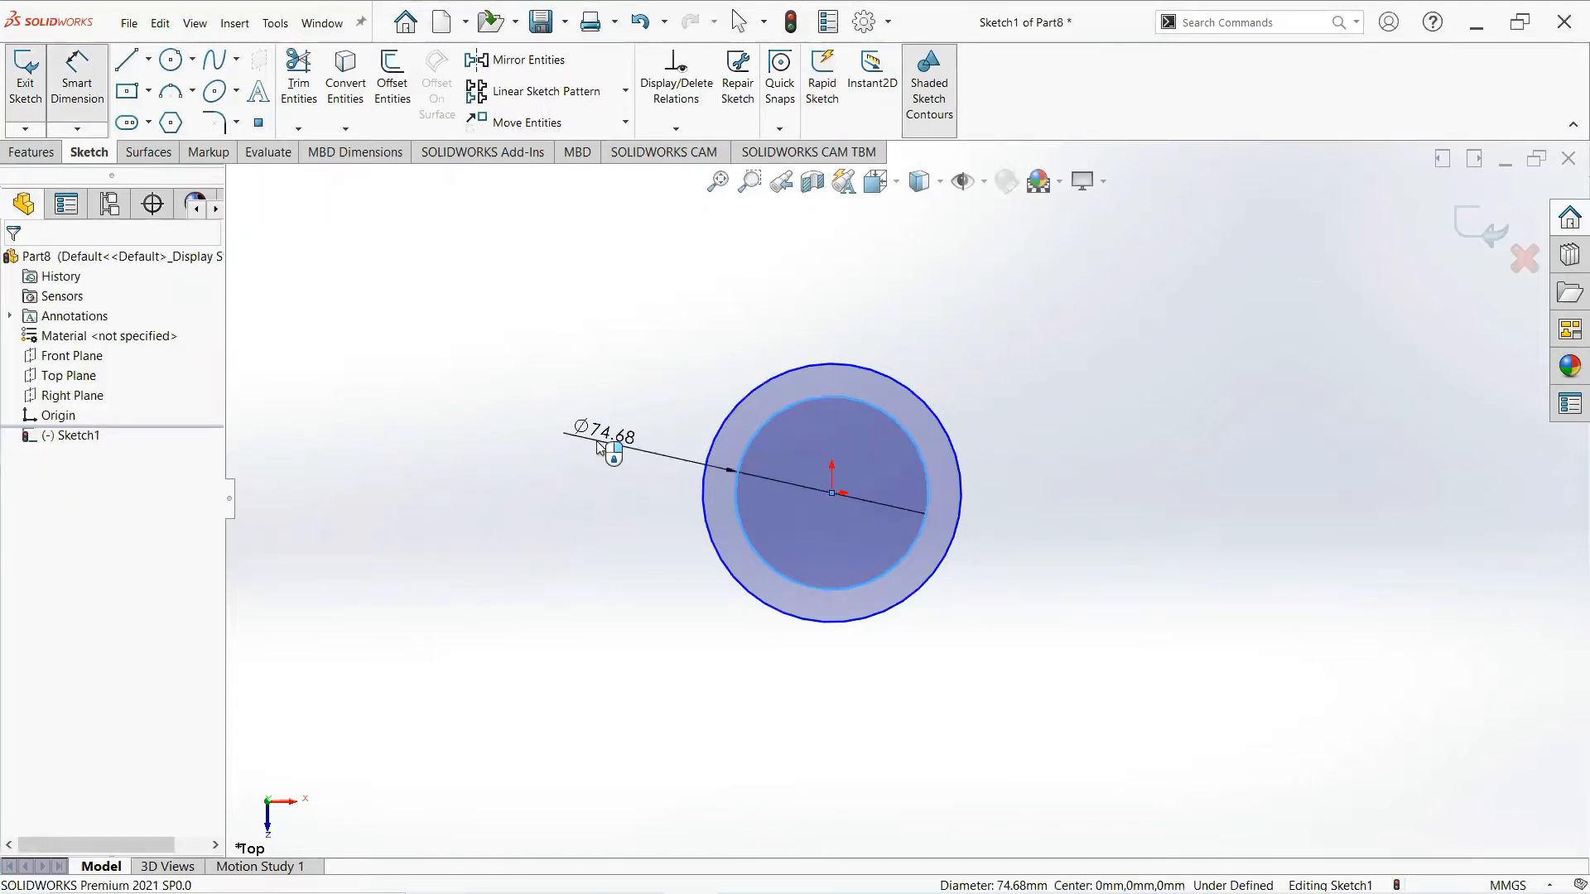
click(603, 437)
text(42)
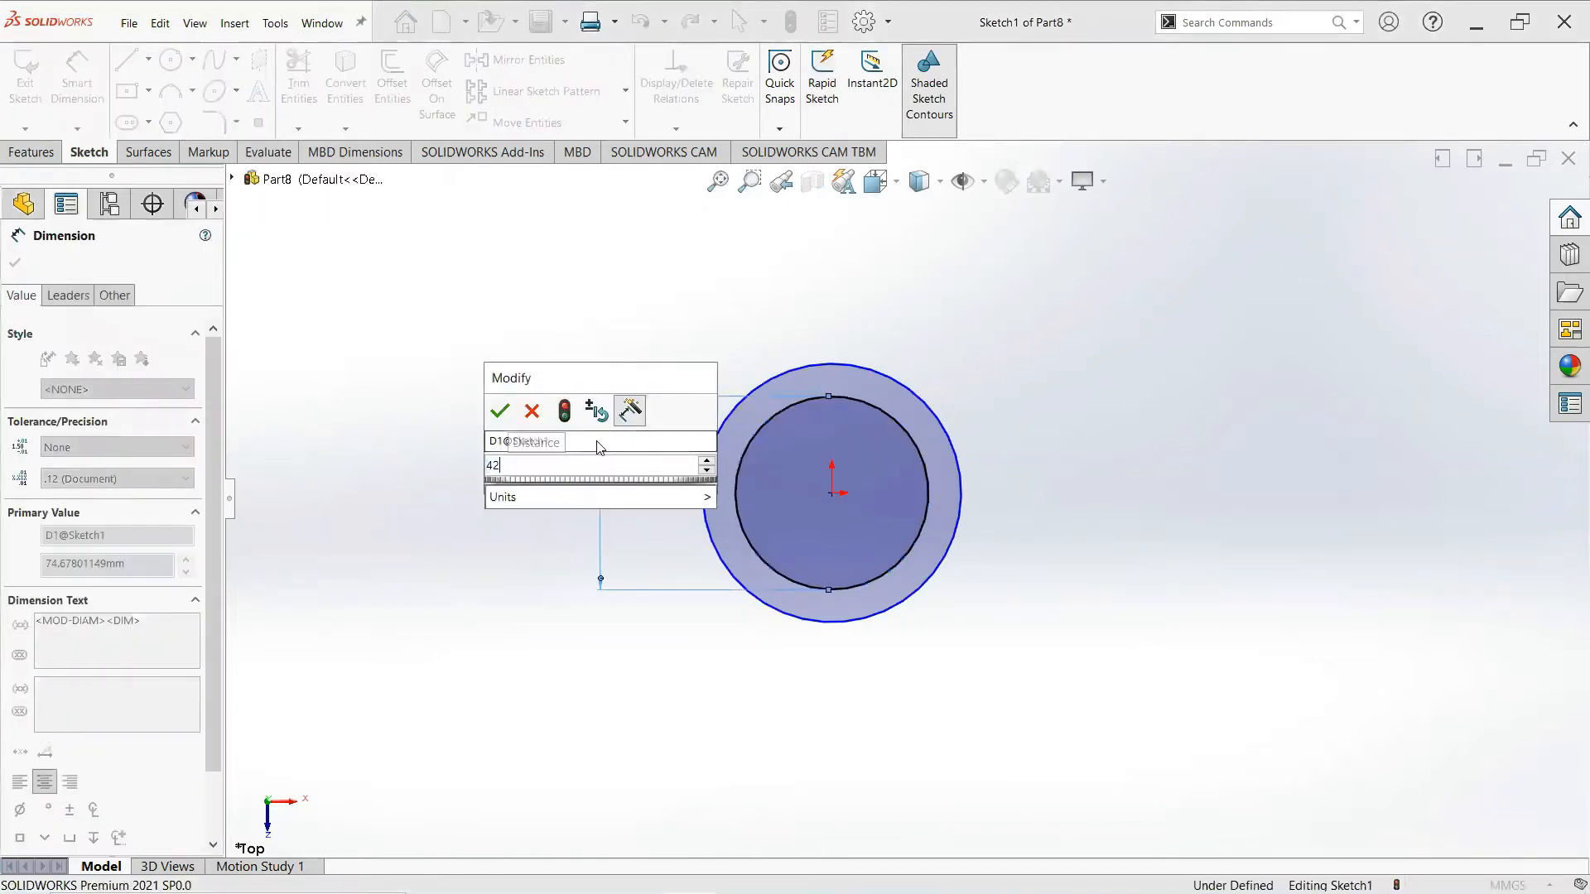
key(Return)
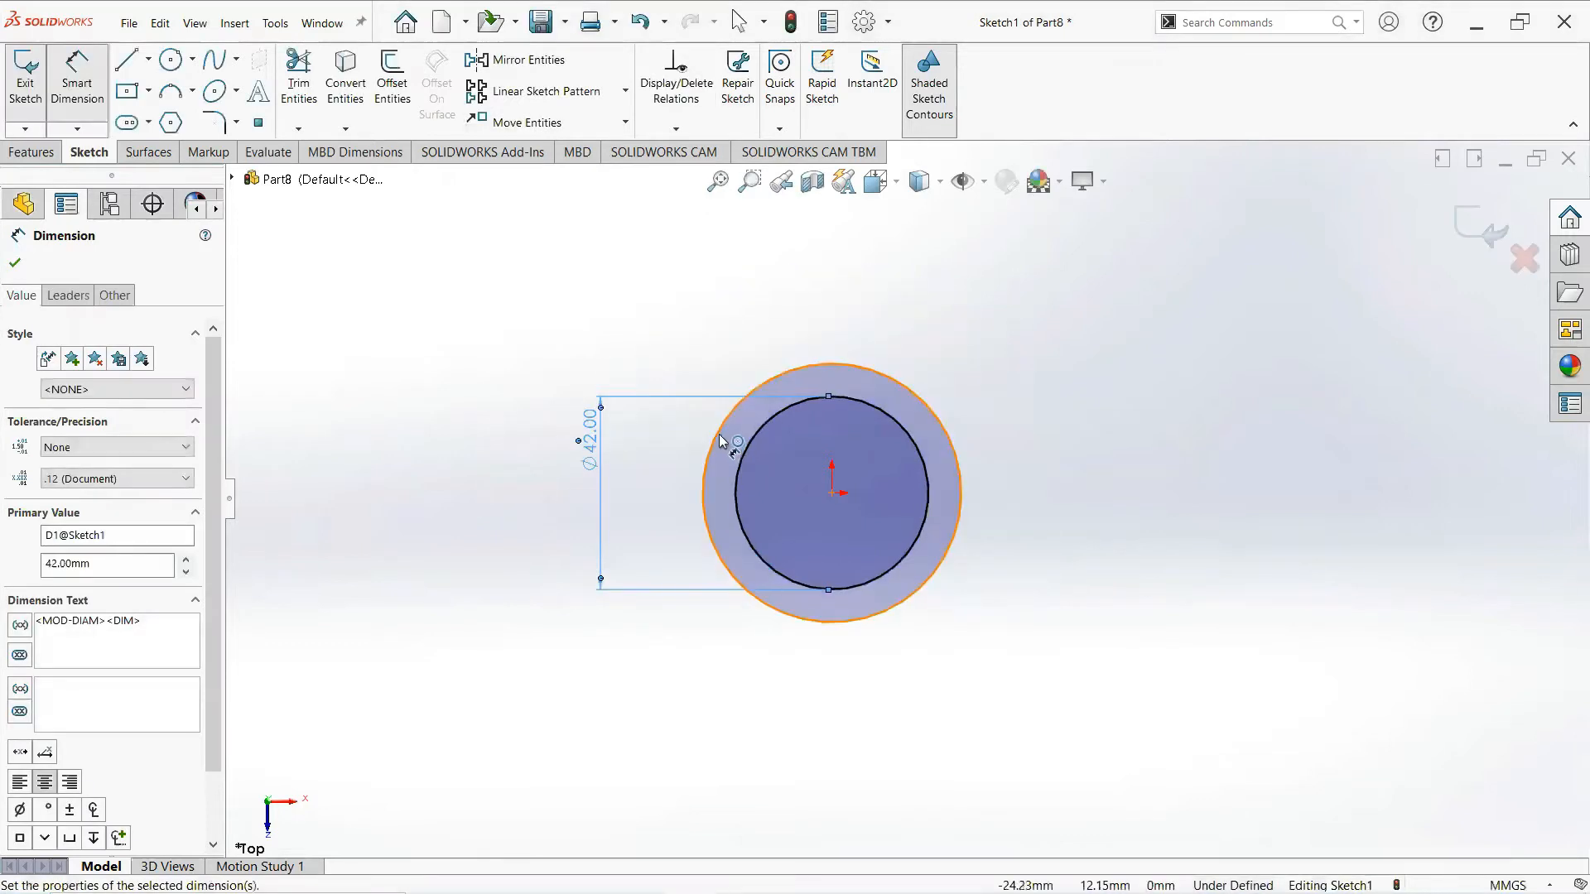
Dimension the outer circle at the origin with a diameter of 72 mm
click(716, 433)
click(533, 448)
text(7)
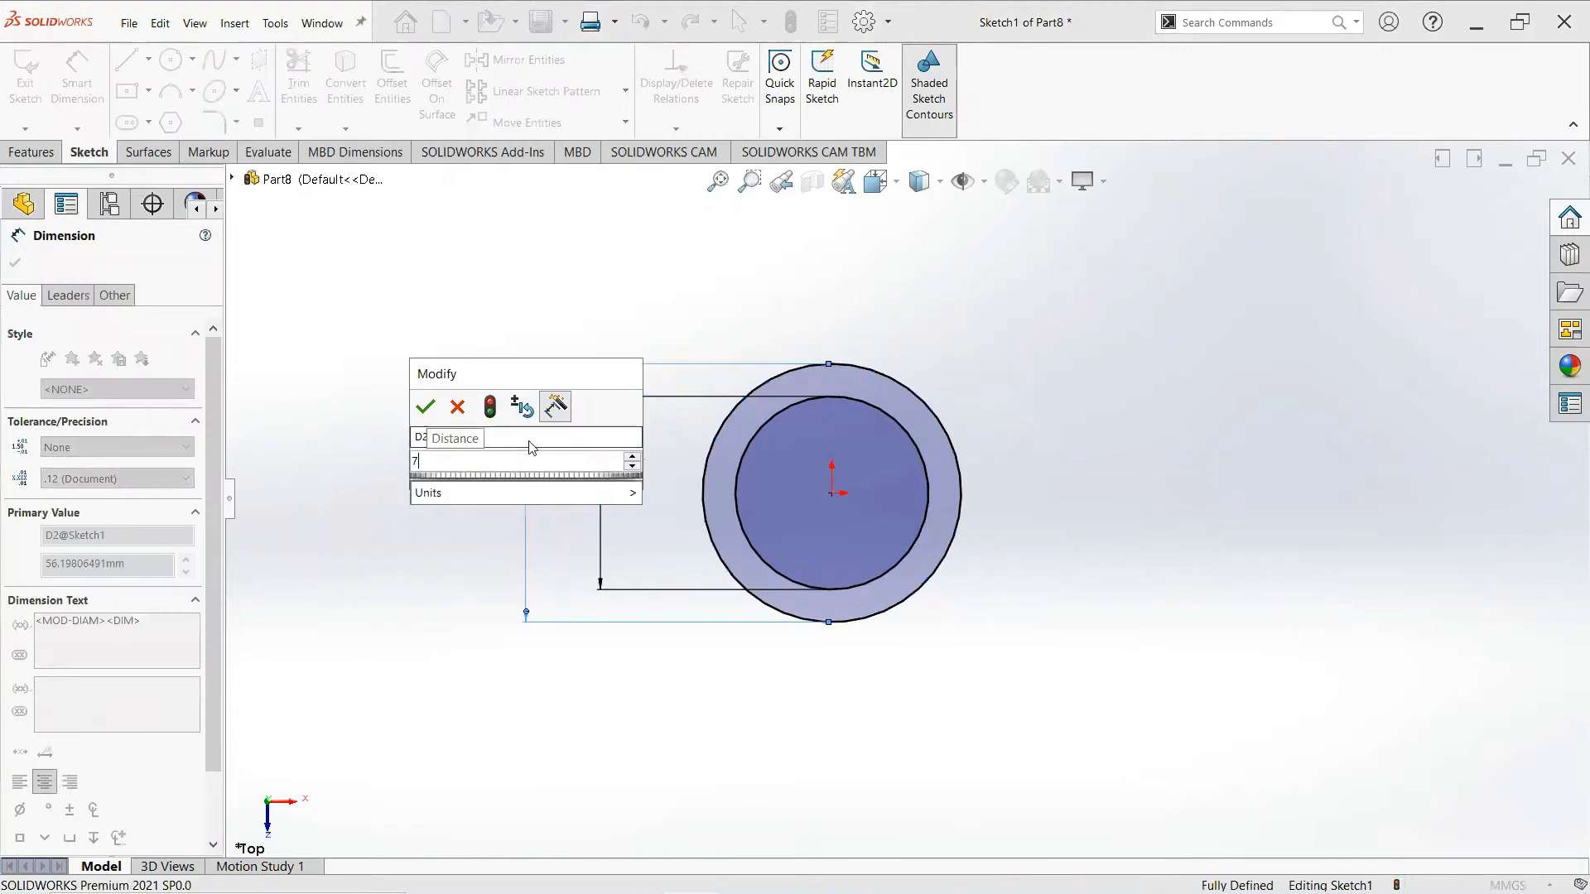
text(2)
key(Return)
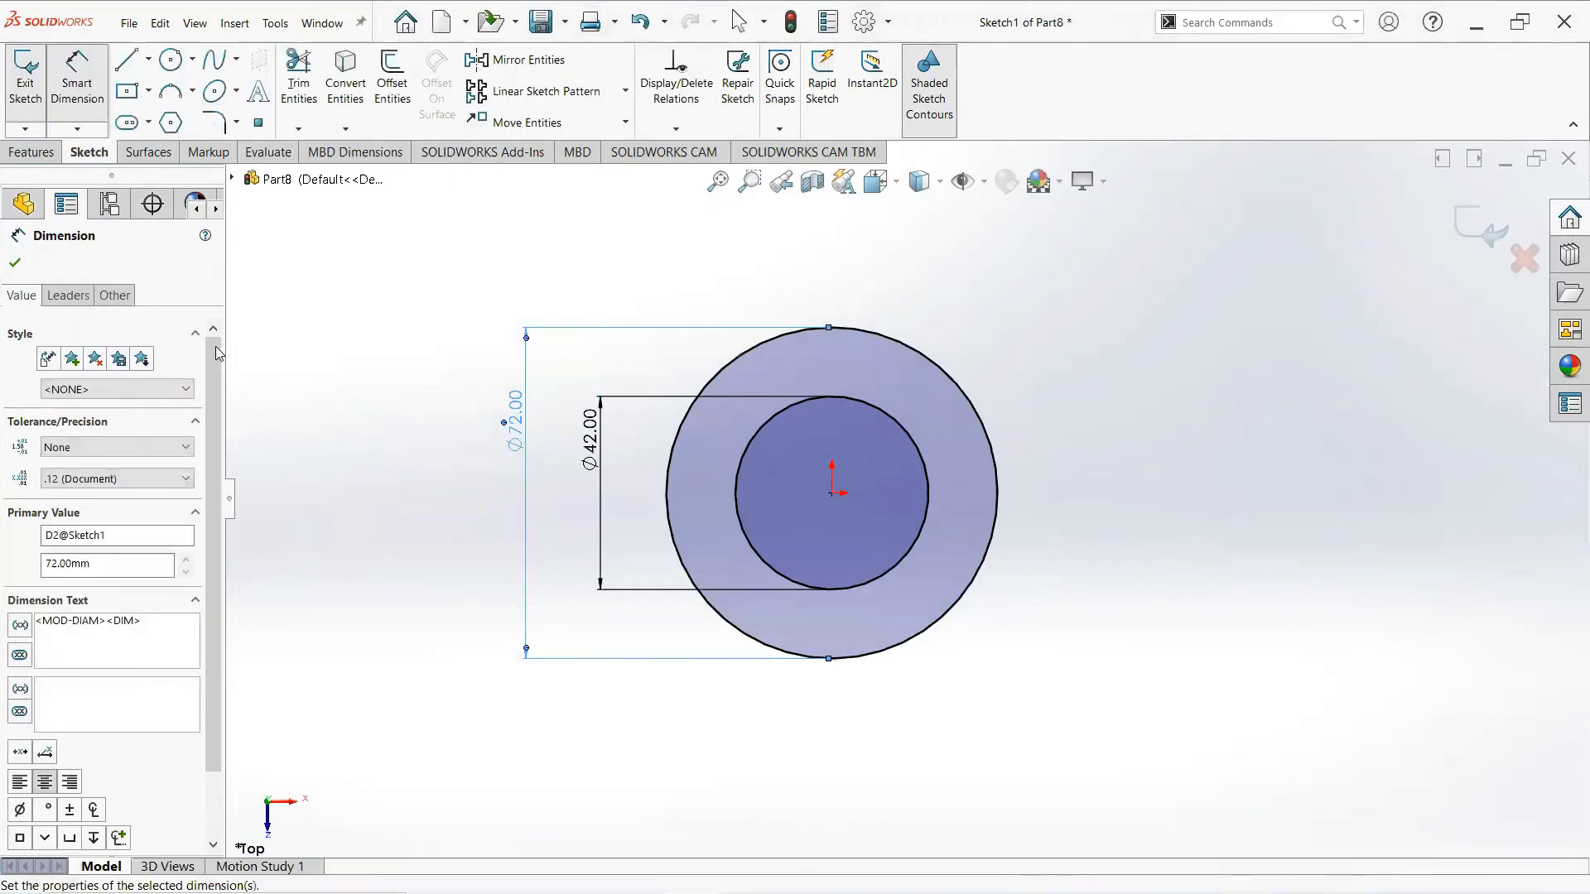
click(18, 262)
Sketch a horizontal line about 118 mm long from the origin out past the right side of the circles
key(f)
scroll(1346, 568, down, 1)
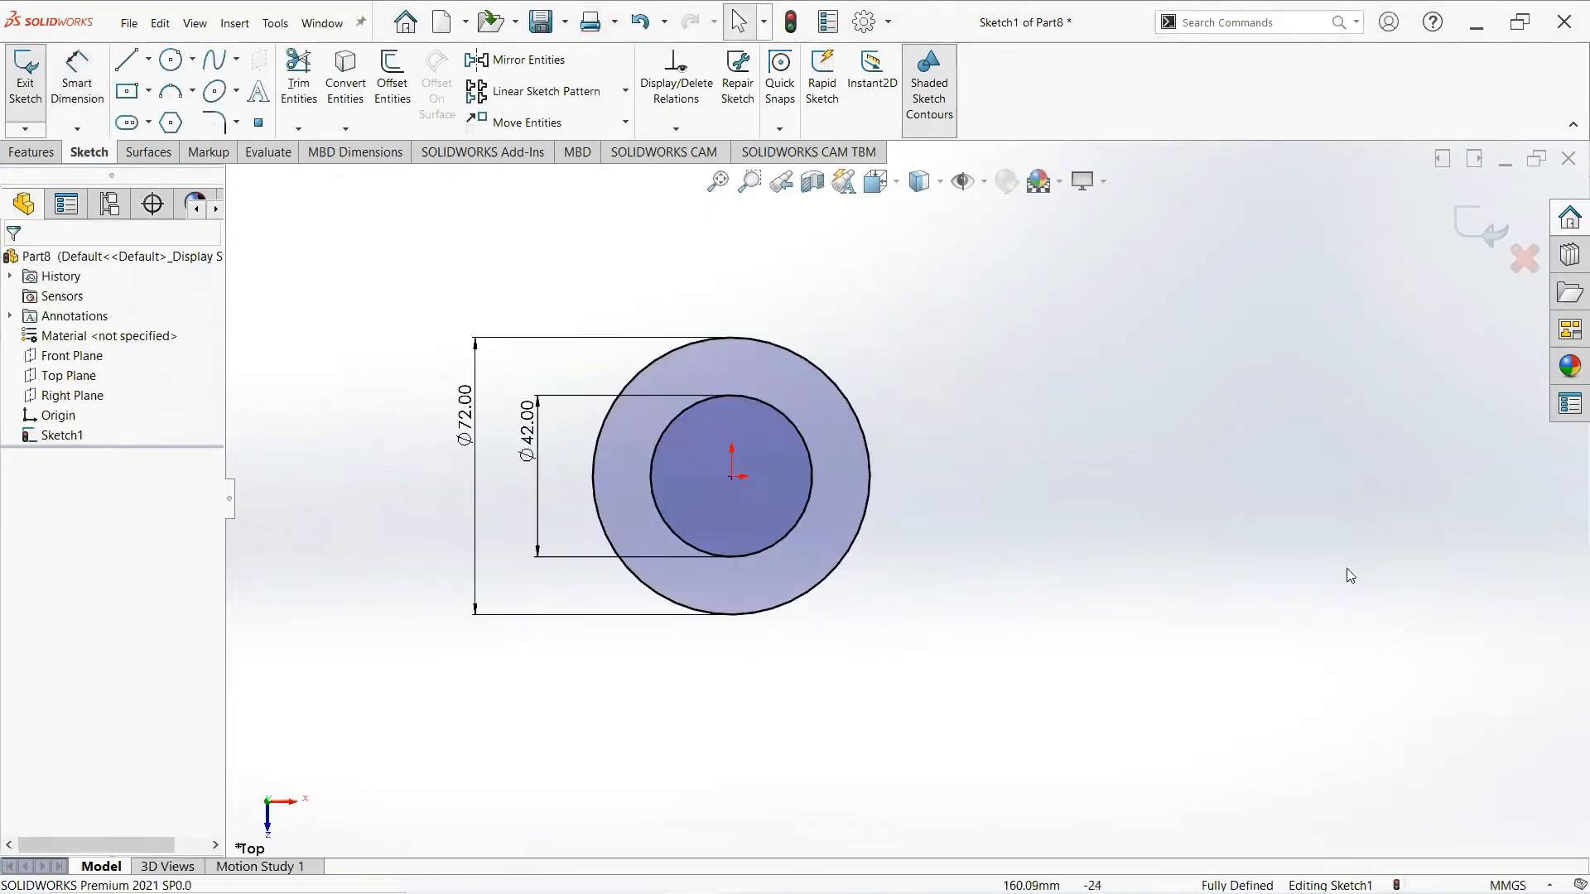
click(128, 61)
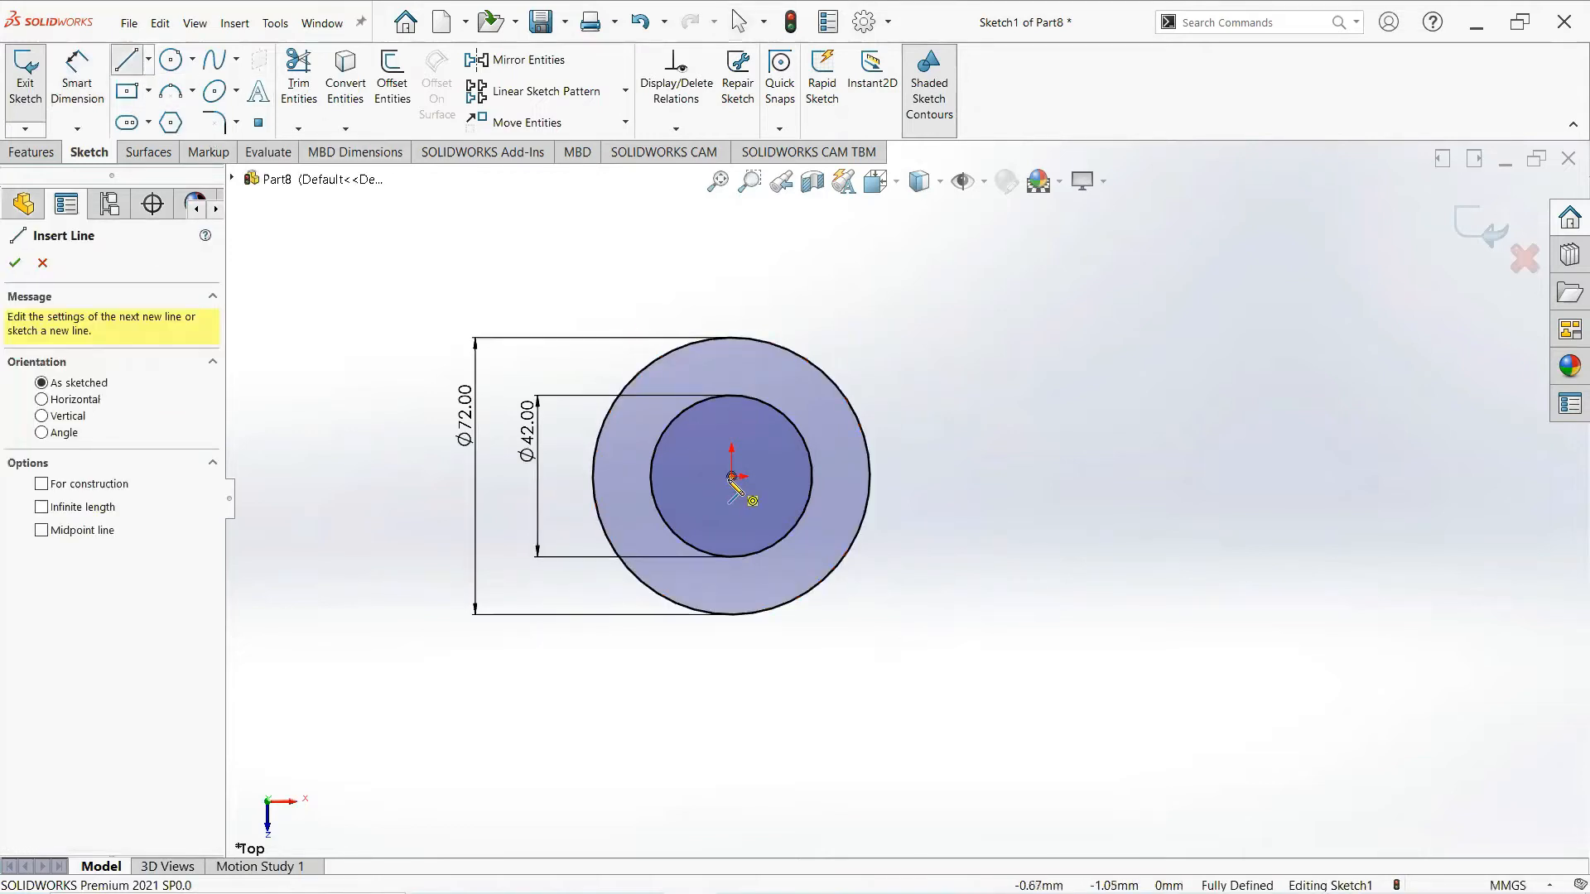
click(732, 478)
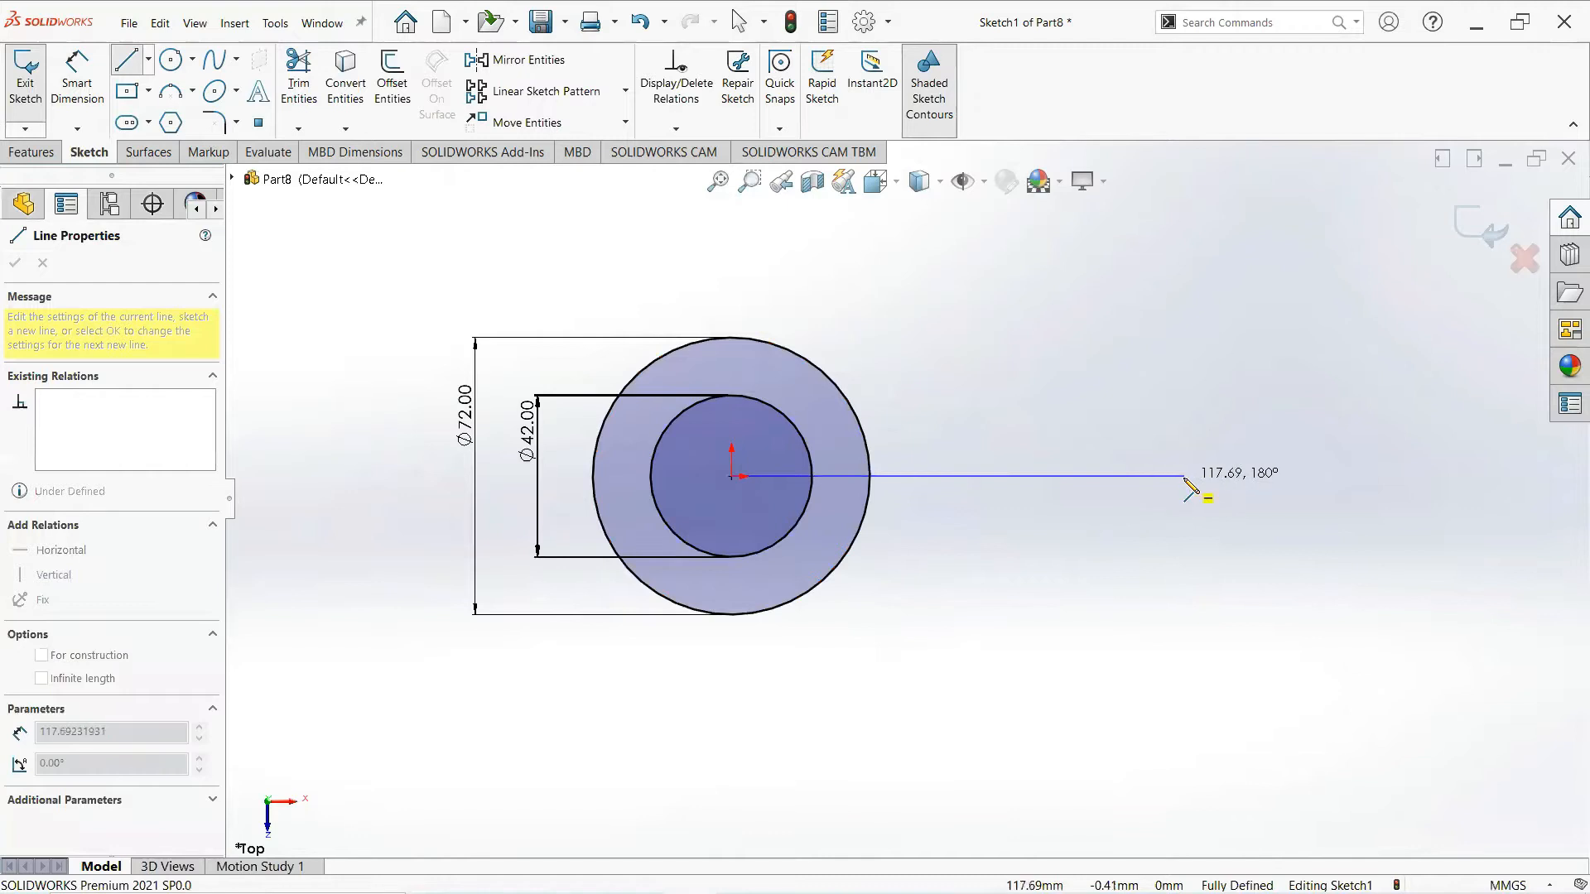
click(1186, 478)
right_click(1186, 478)
click(1252, 494)
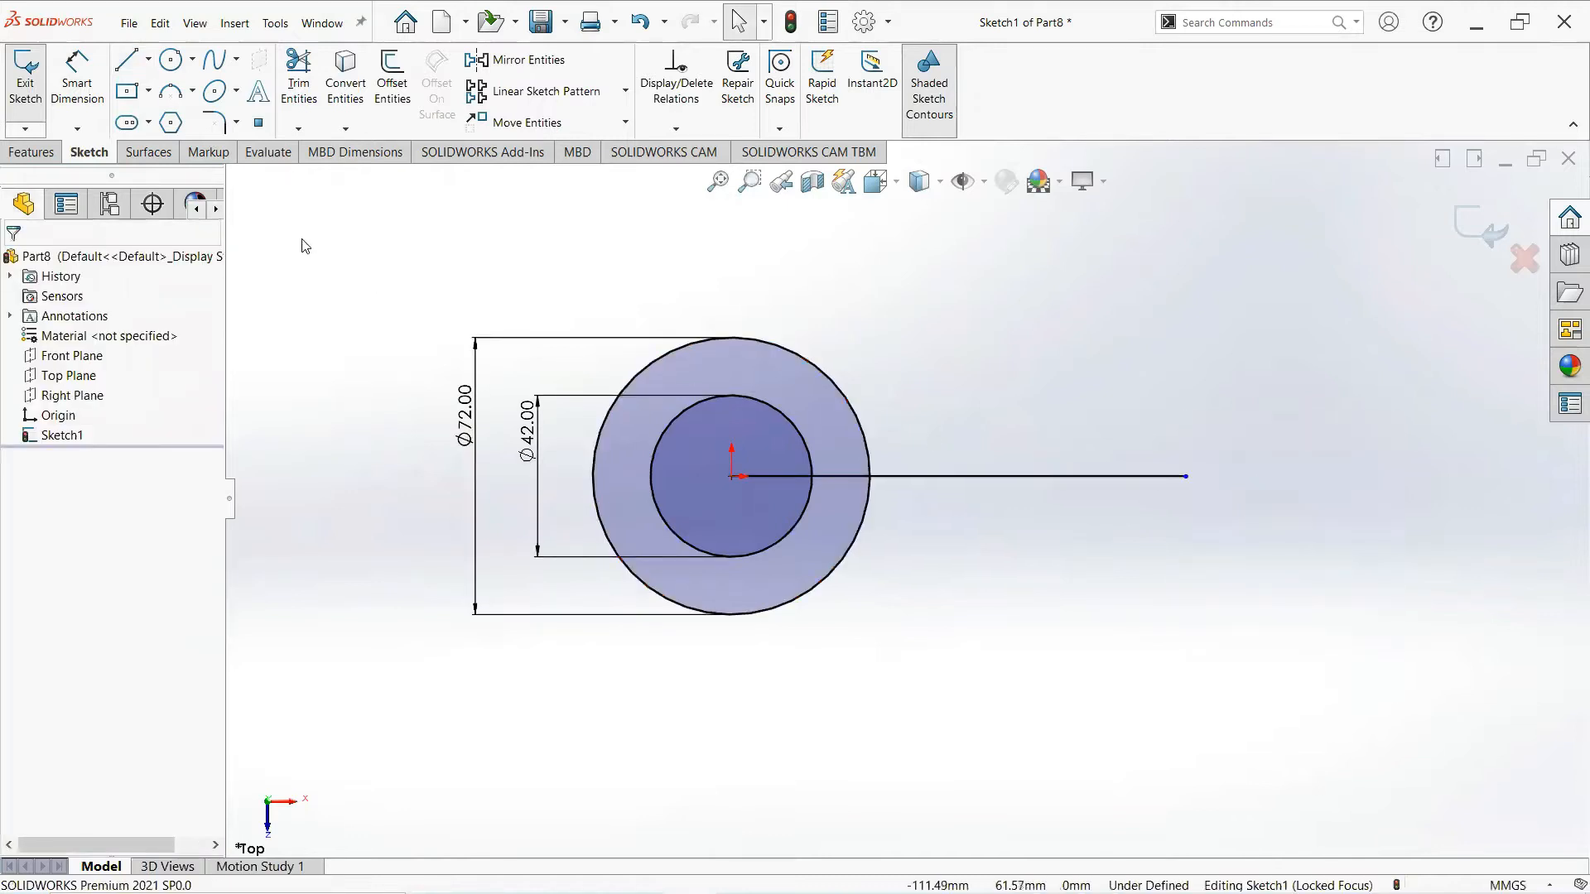
Dimension the horizontal line with a length of 148 mm
click(83, 91)
click(917, 479)
click(907, 292)
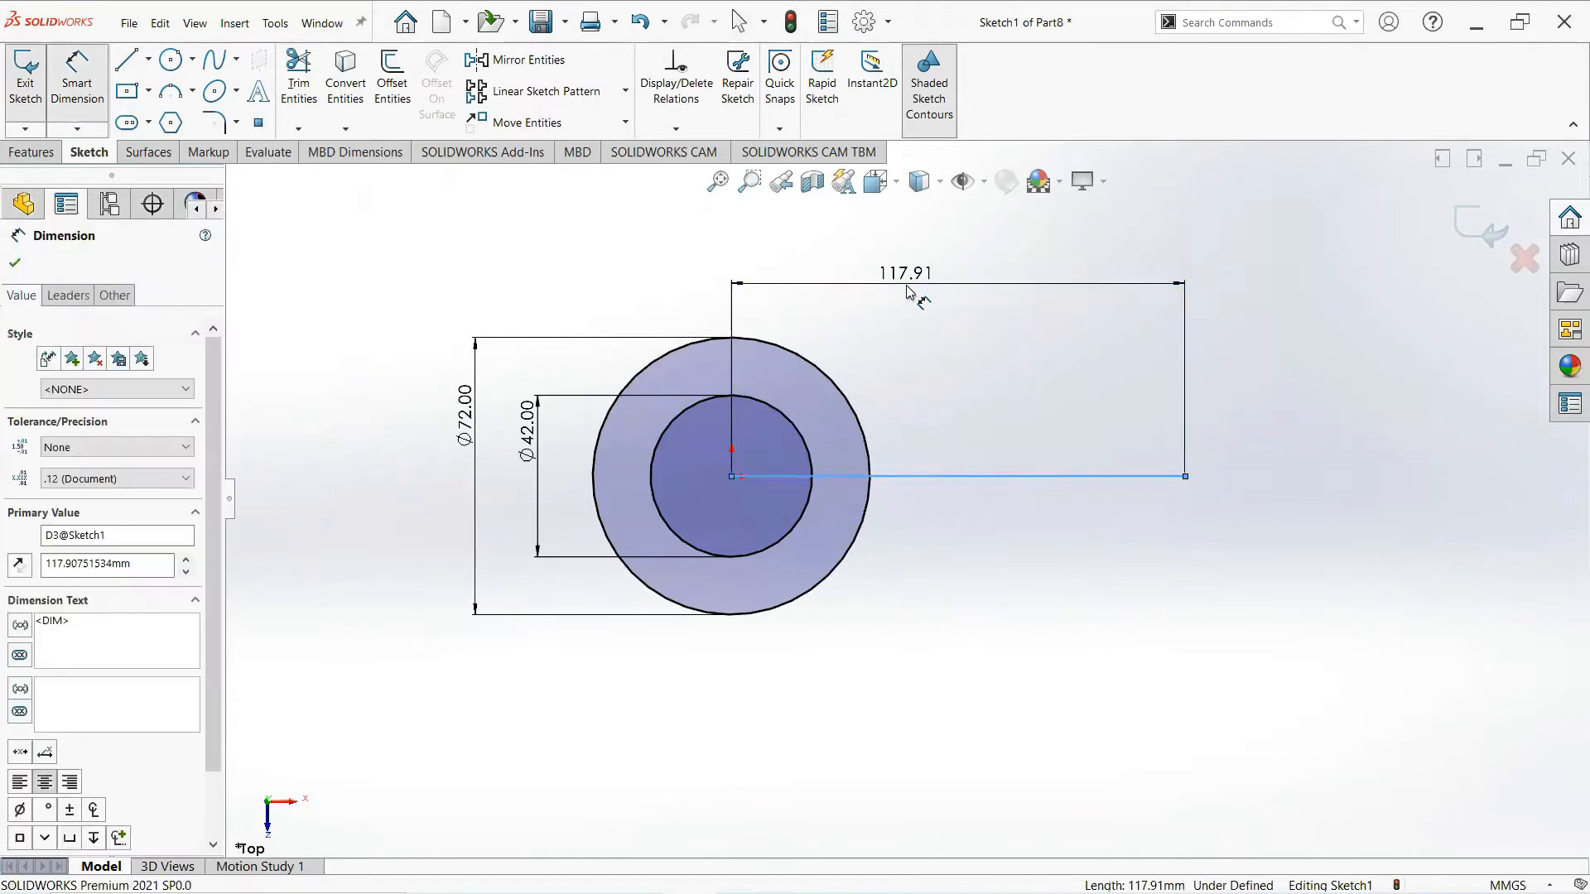
text(148)
key(Return)
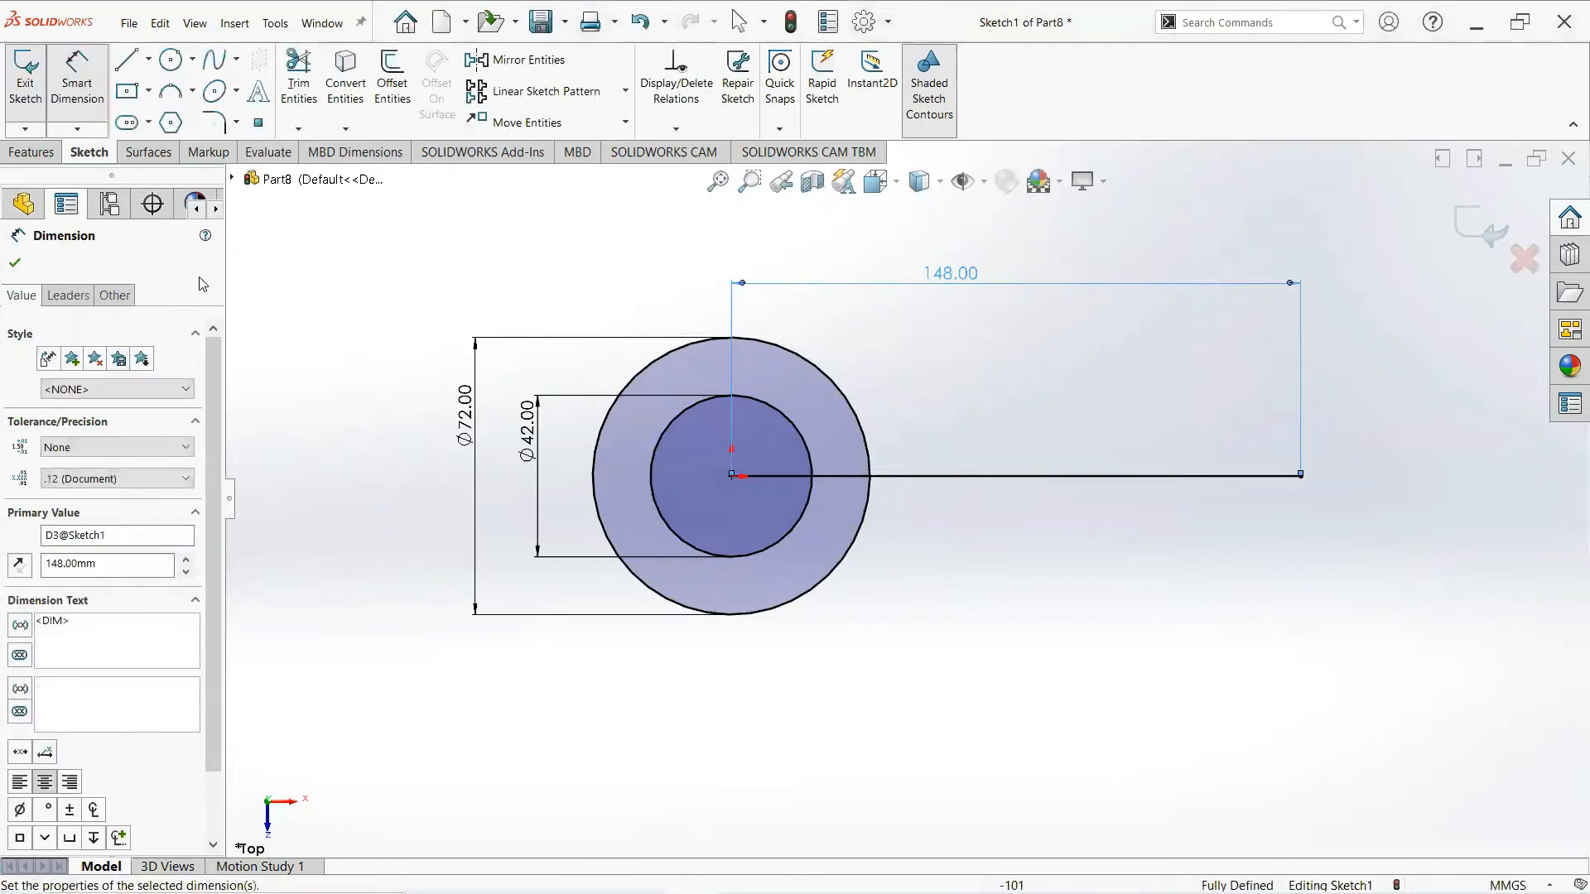
click(15, 263)
Sketch two concentric circles about 53 mm and 76 mm in diameter, centred on the line's right endpoint
scroll(1322, 381, up, 1)
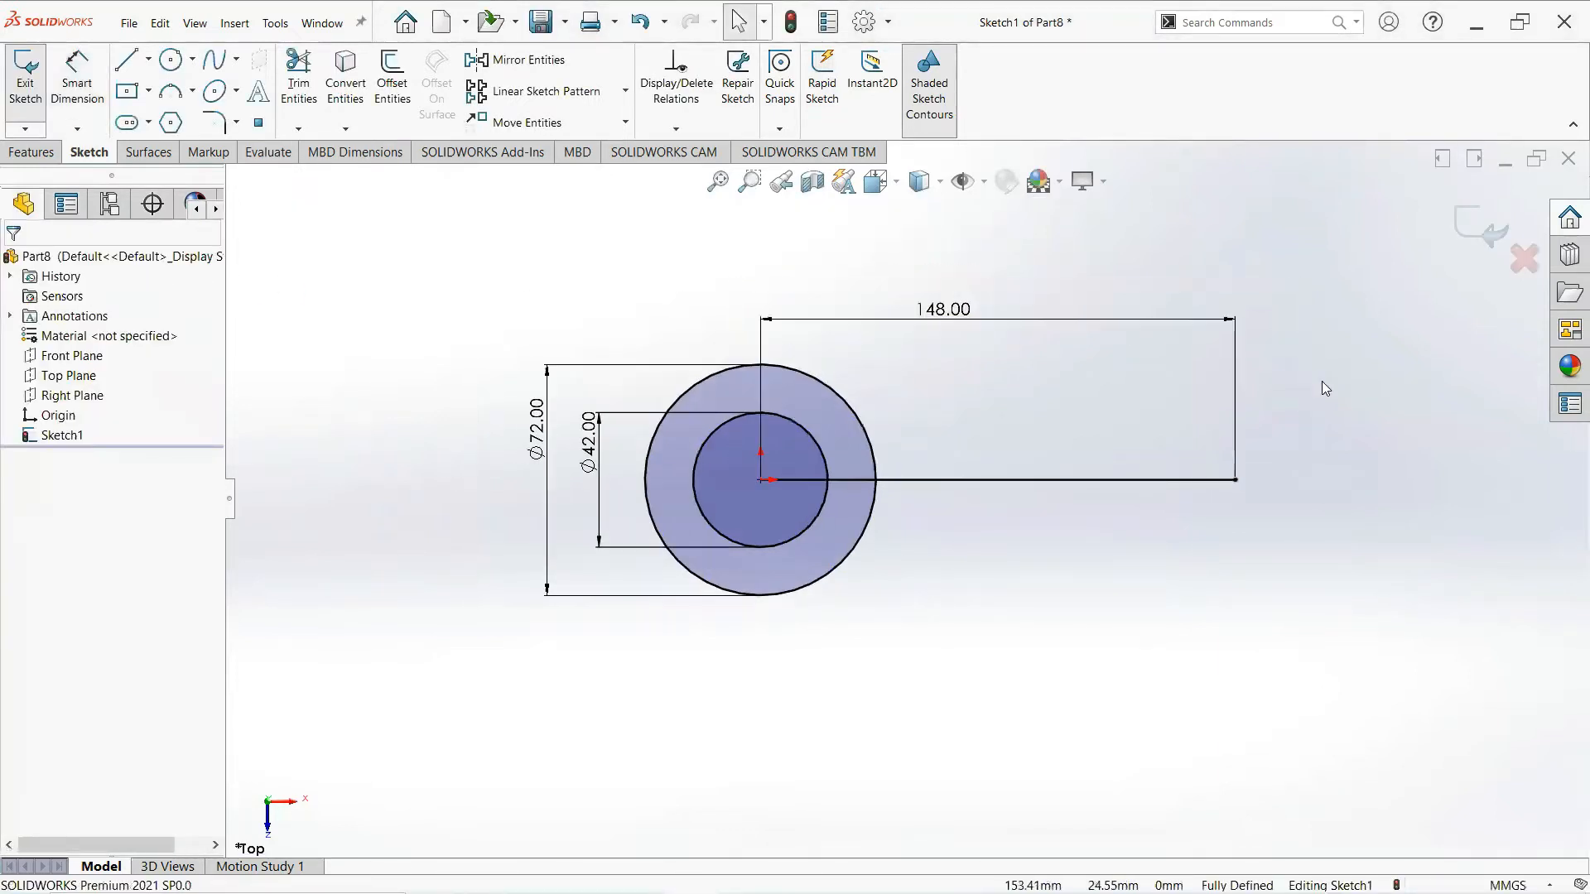
scroll(1322, 381, down, 1)
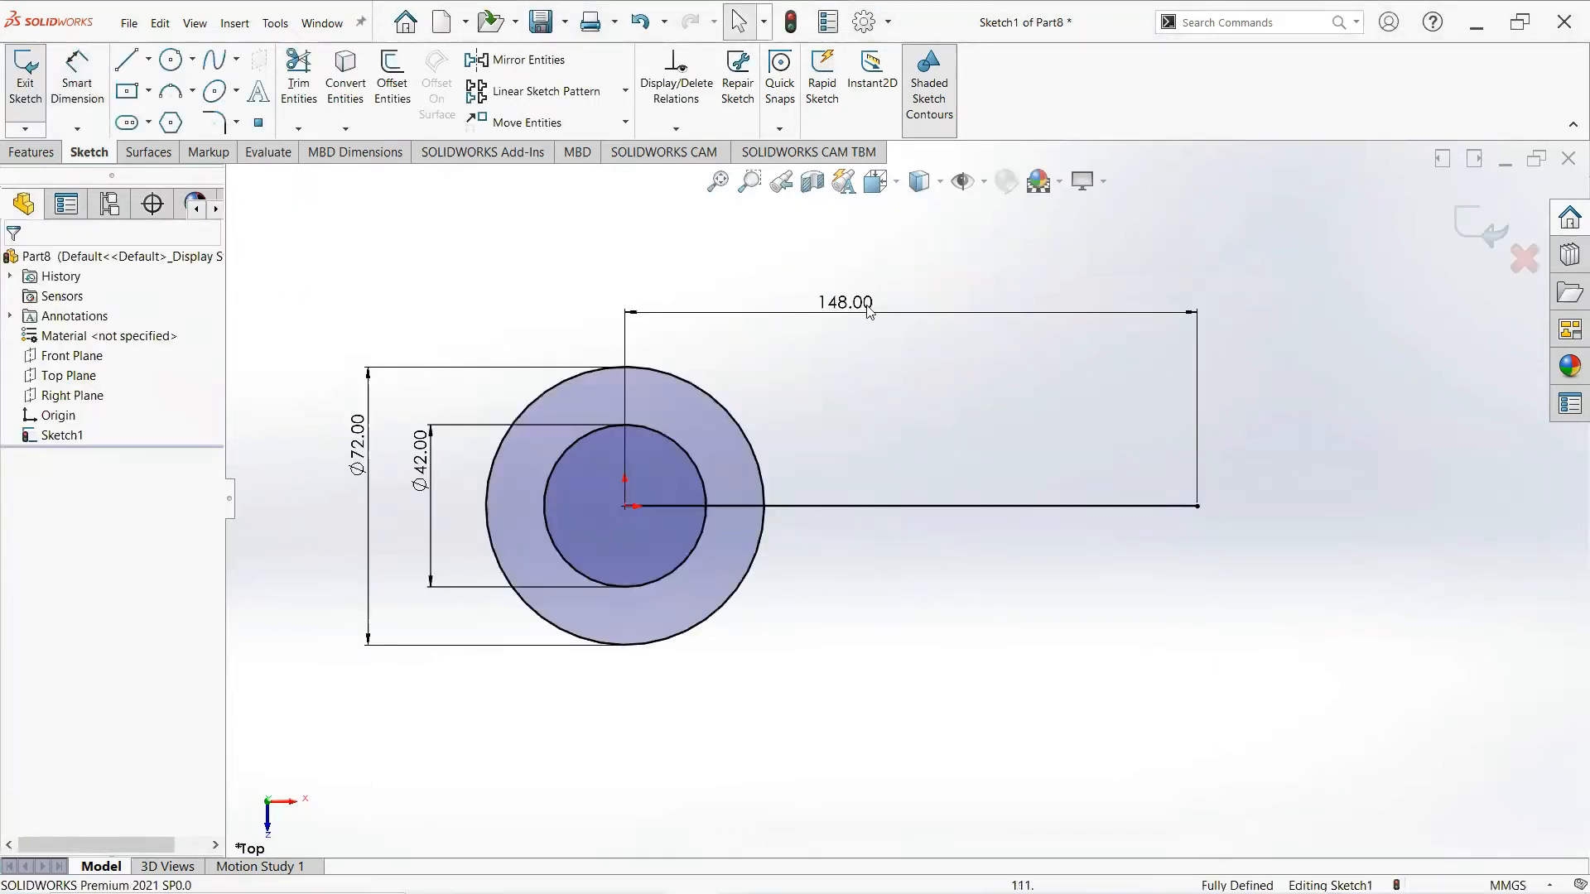
click(181, 68)
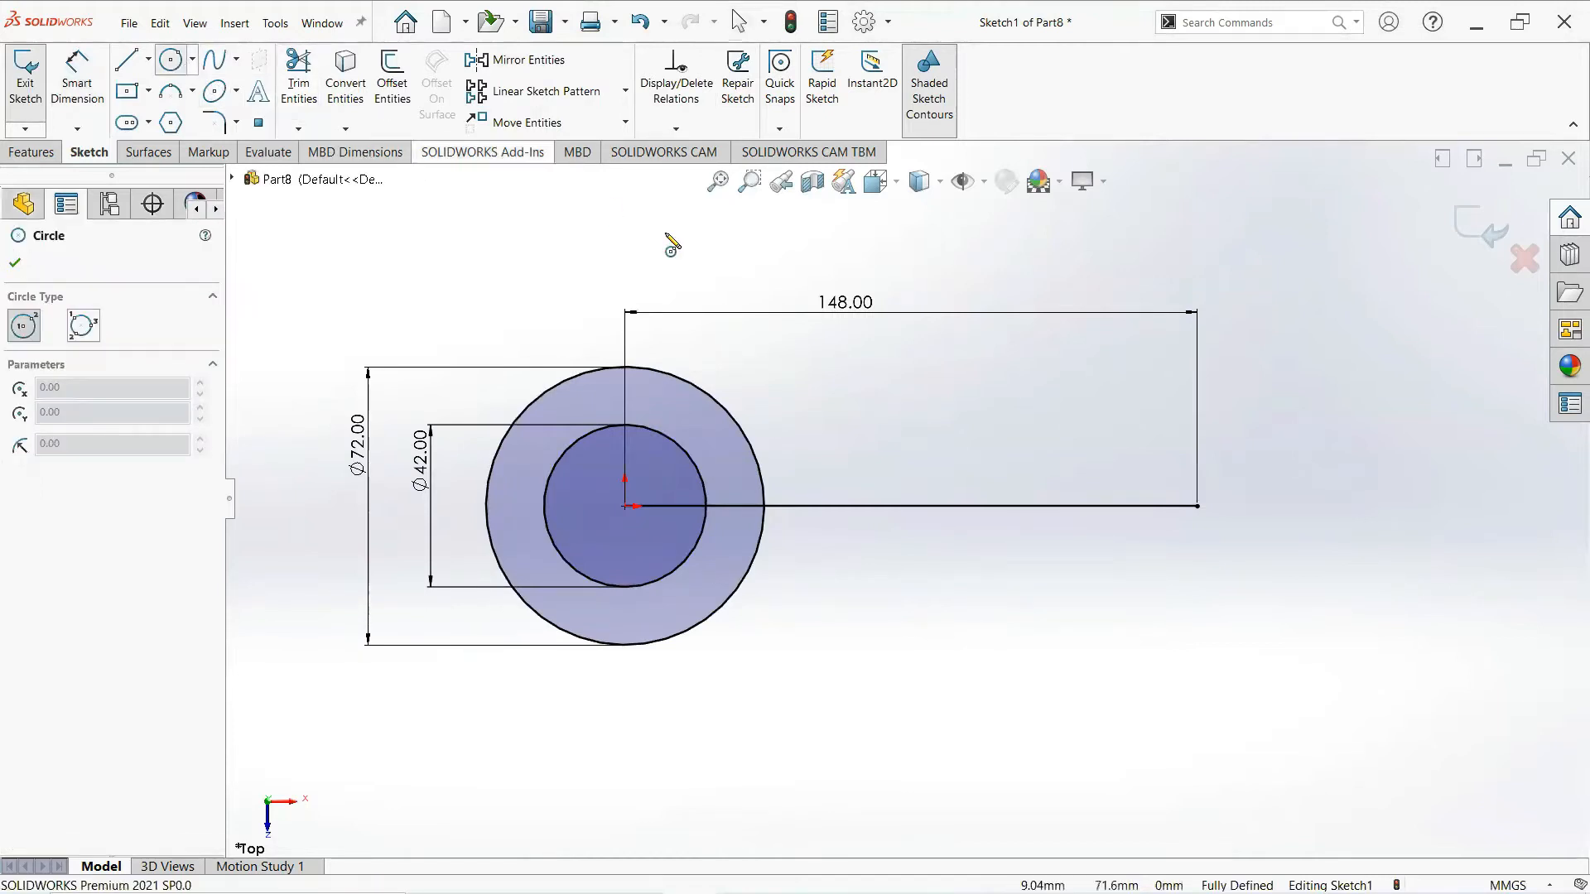
click(1198, 506)
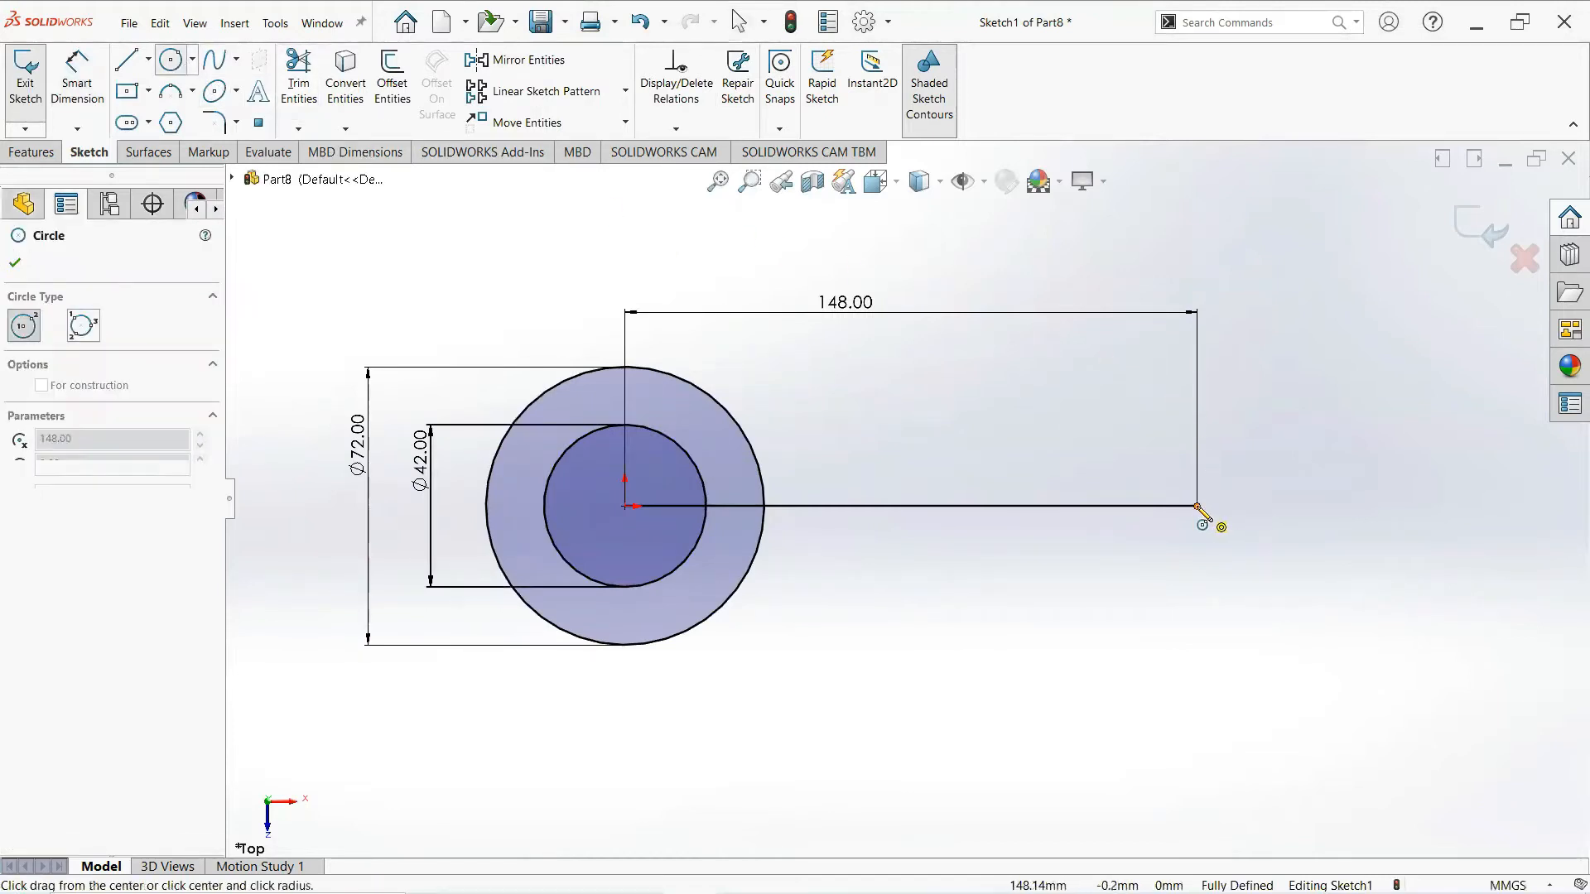
click(1259, 425)
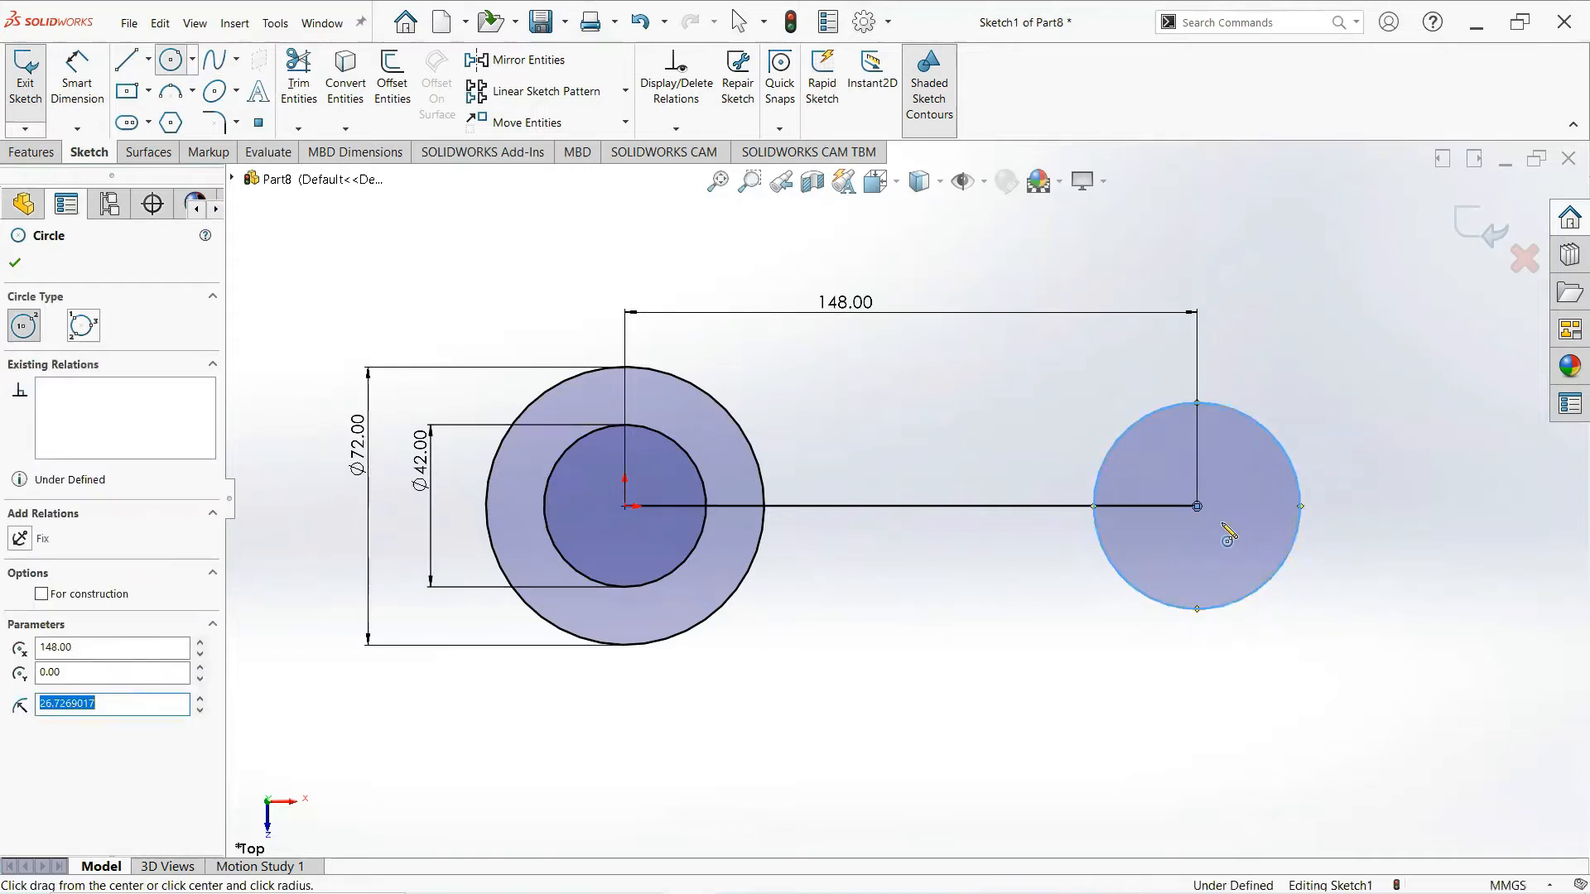
click(1198, 506)
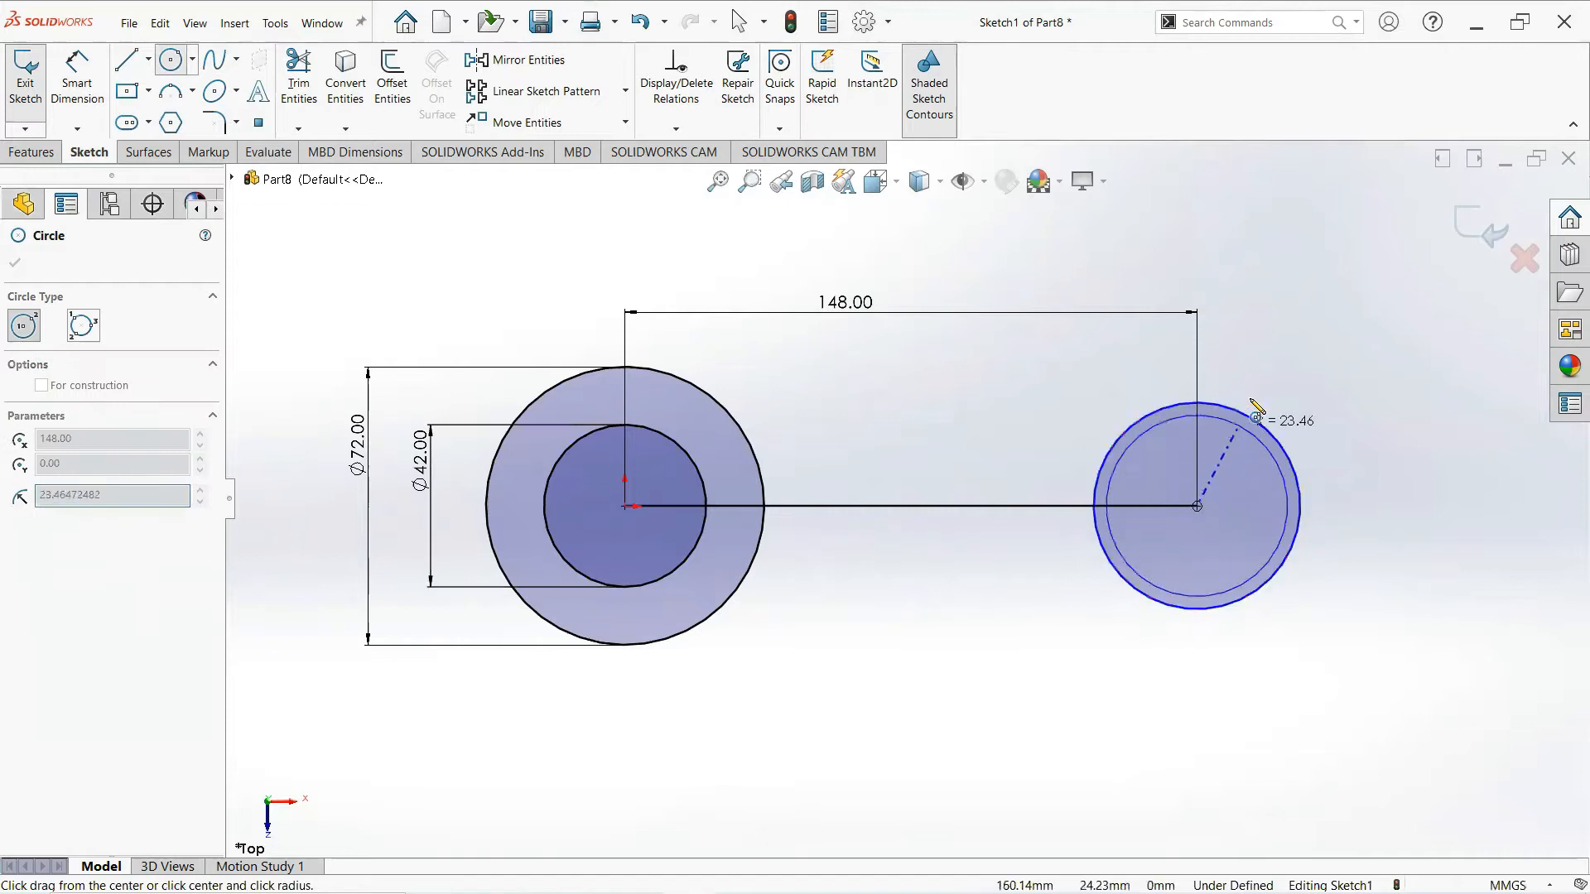
click(1267, 382)
right_click(1264, 379)
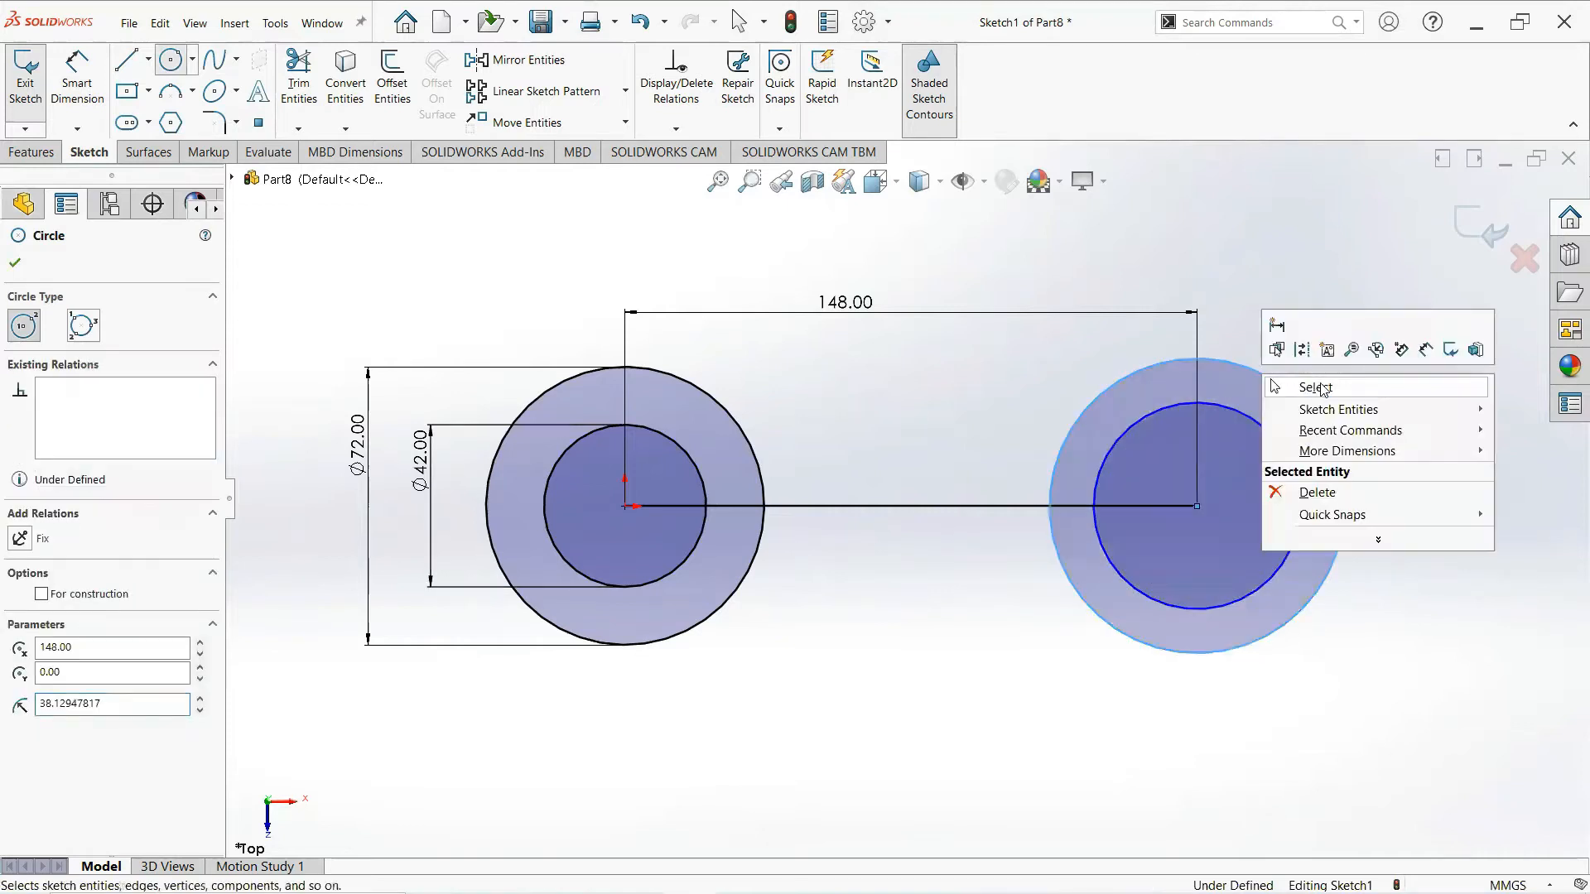
click(1324, 390)
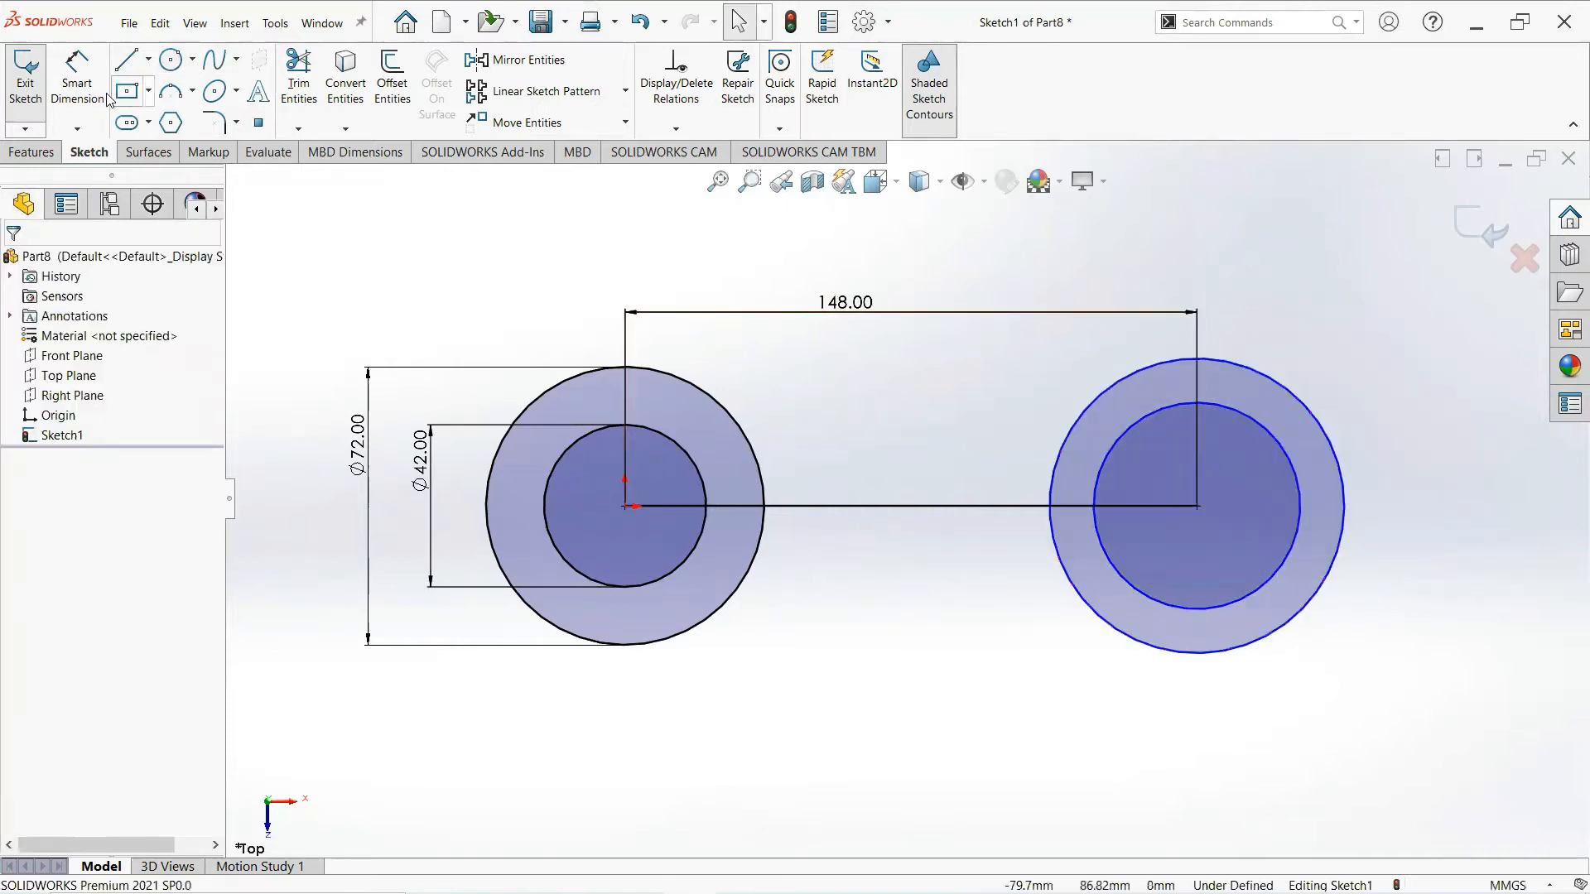
Dimension the inner circle at the line's right end with a diameter of 42 mm
click(78, 87)
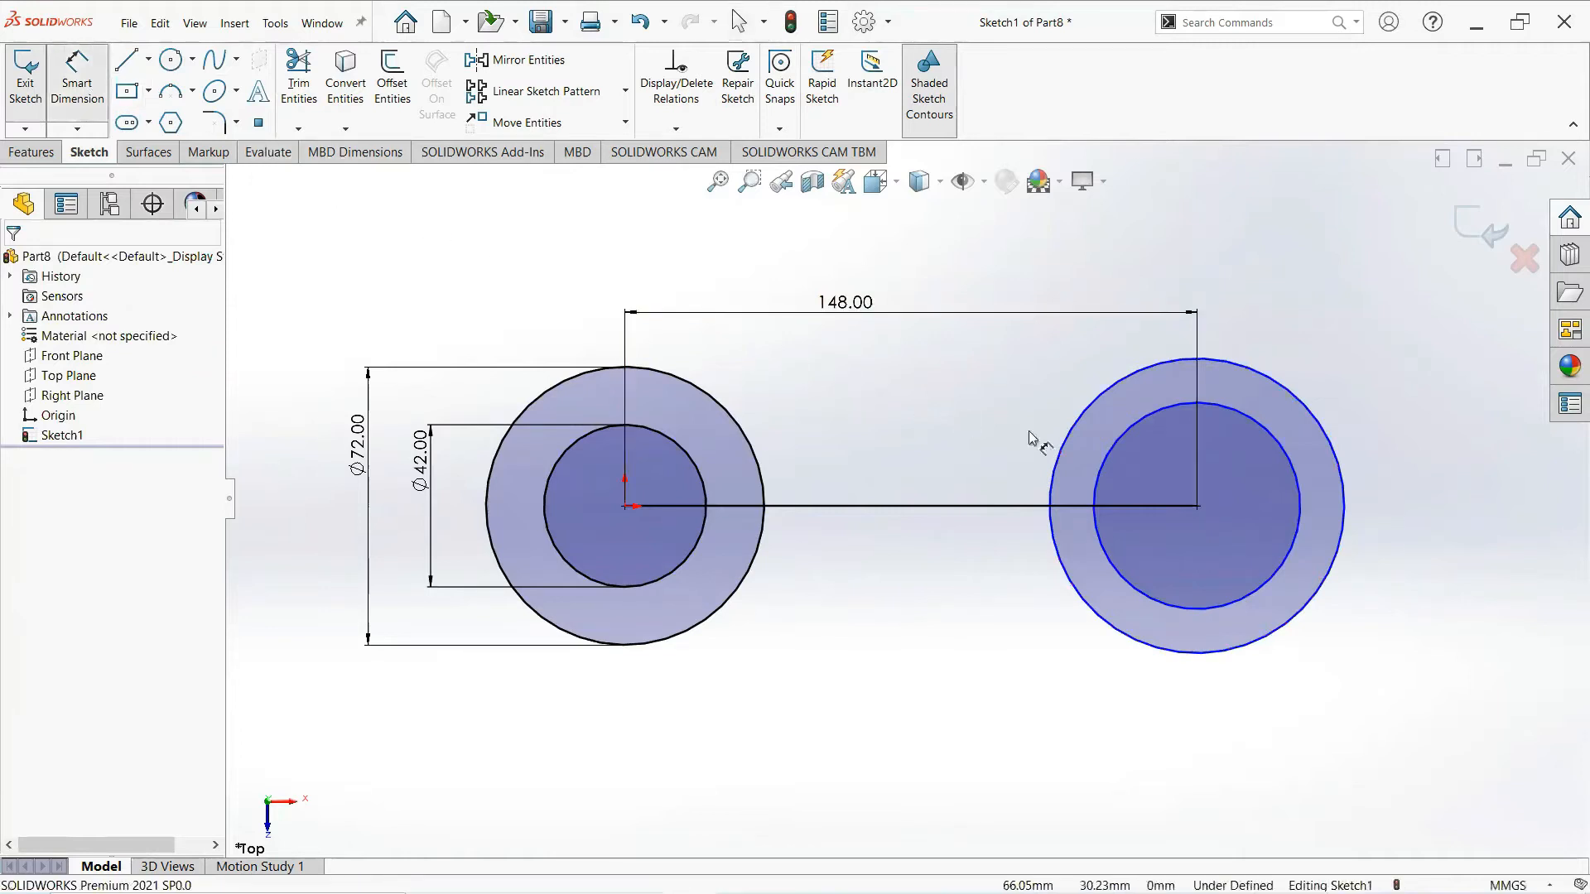
click(1120, 445)
click(969, 310)
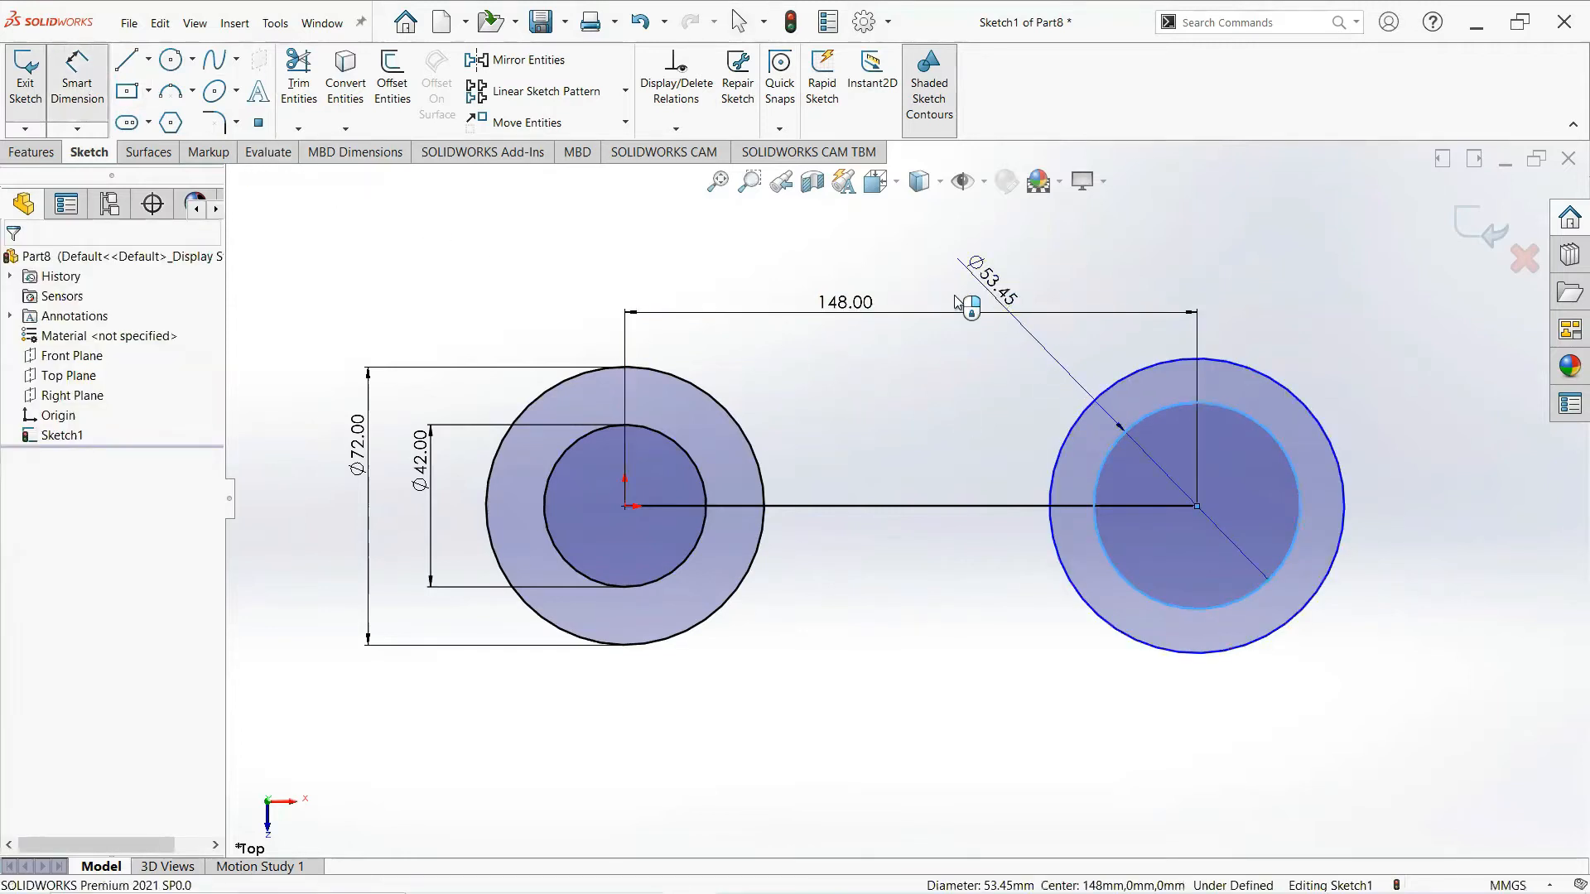
text(42)
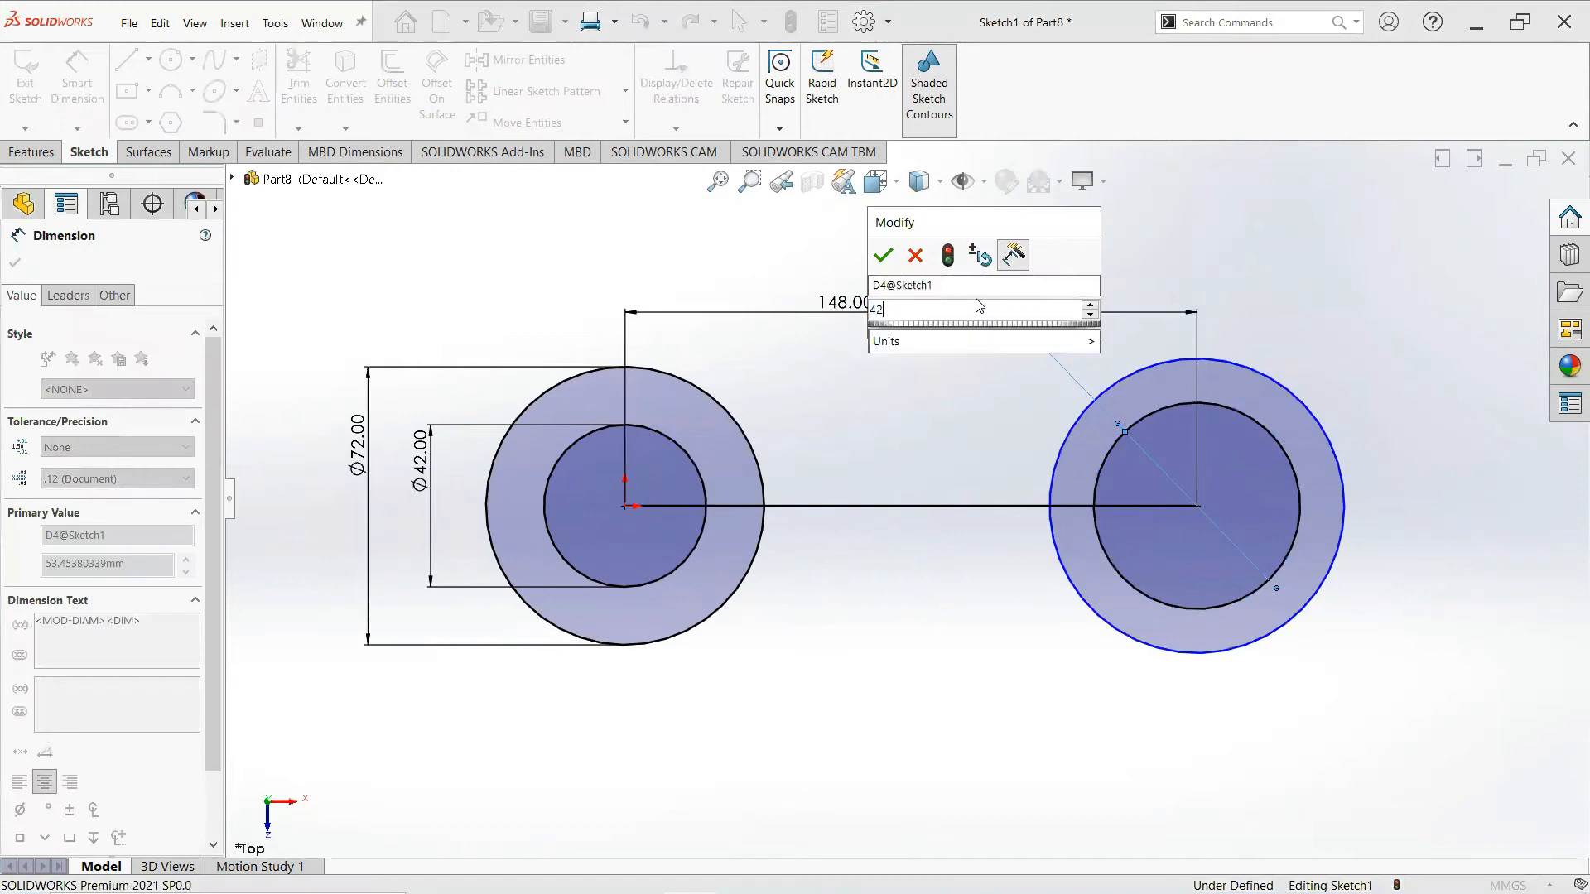
key(Return)
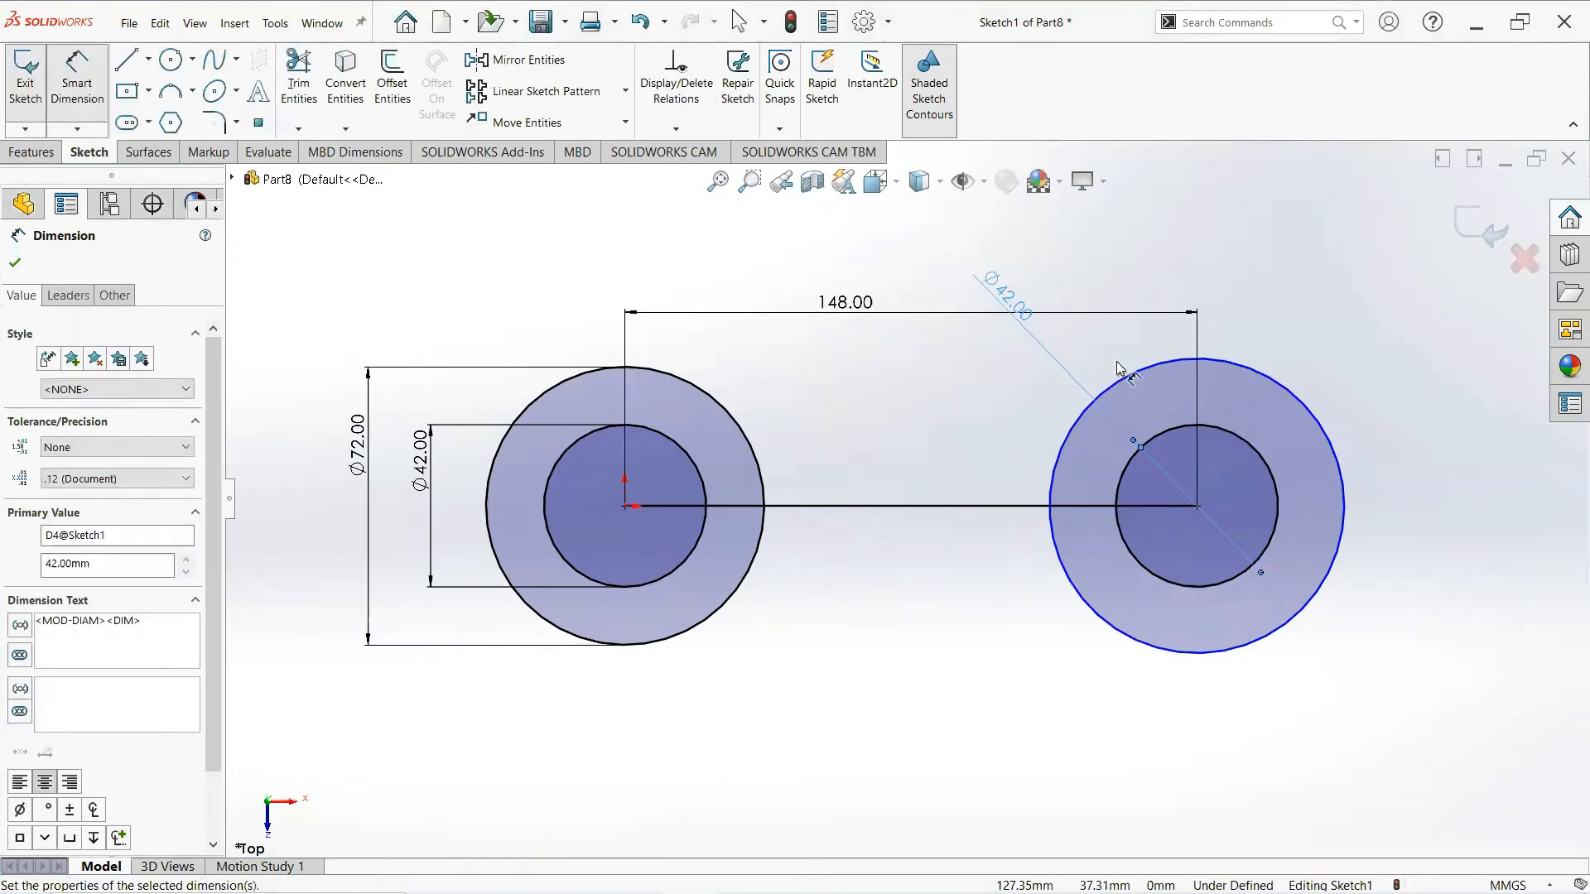
Dimension the outer circle at the line's right end with a diameter of 72 mm
click(1126, 380)
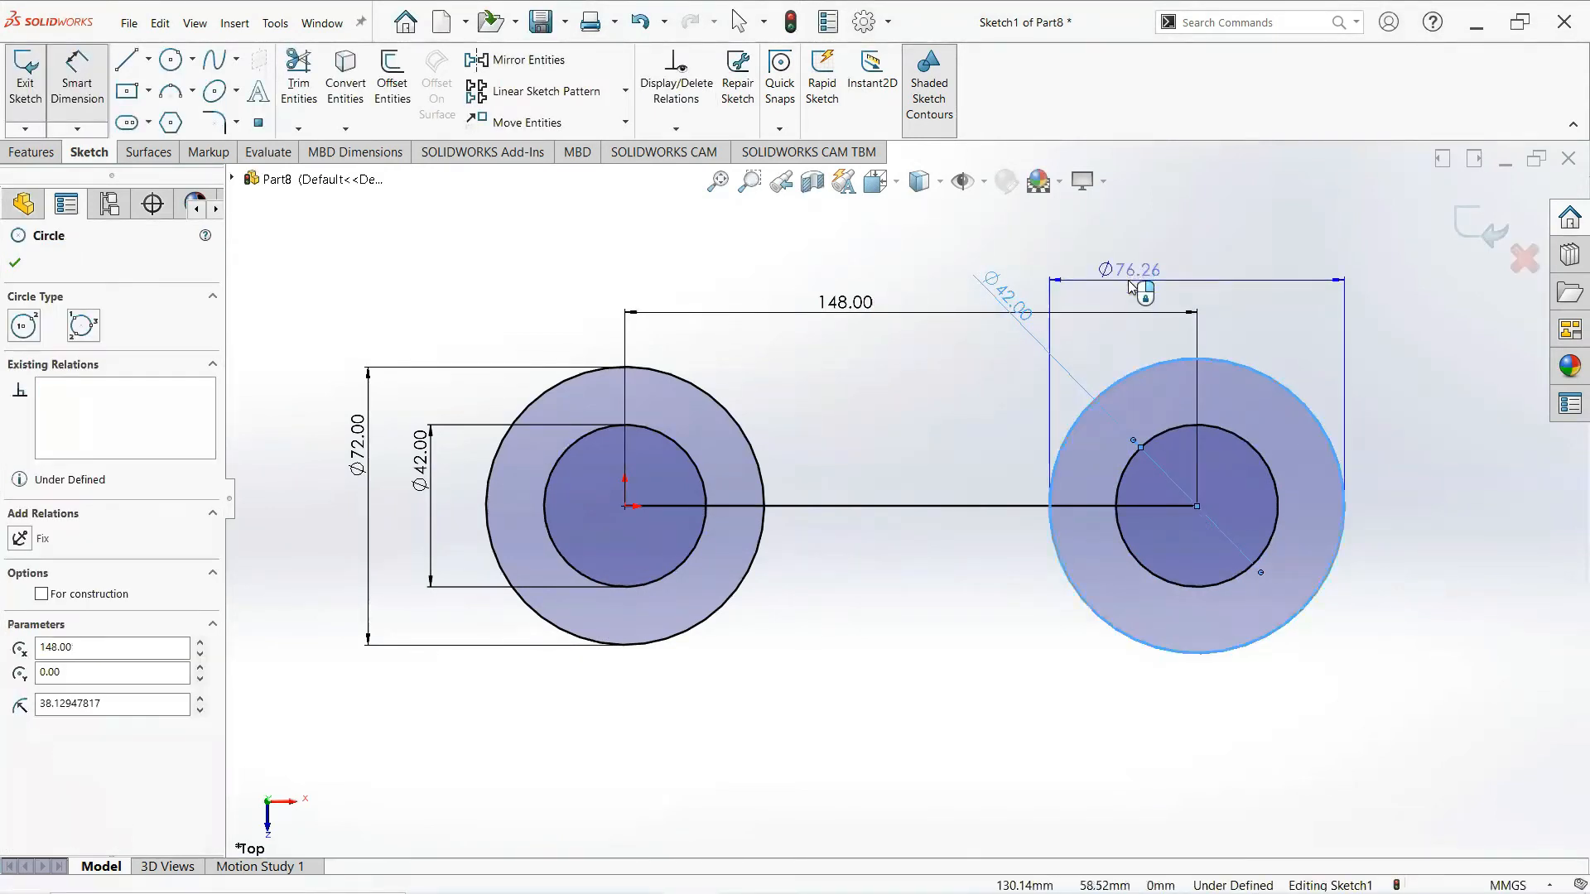
click(1137, 282)
text(72)
key(Return)
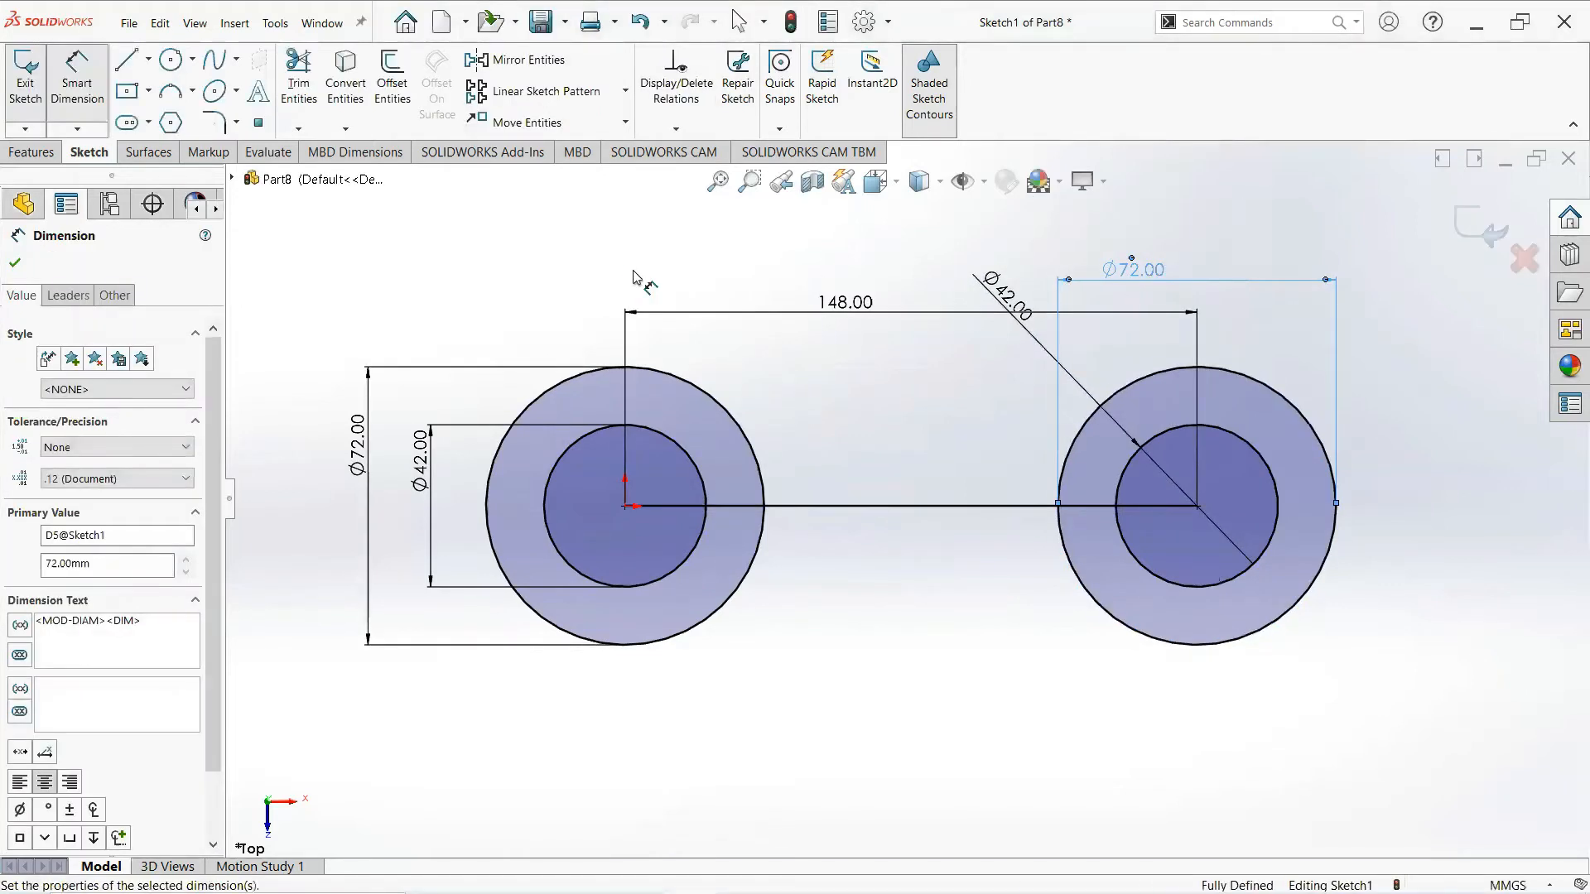
click(17, 263)
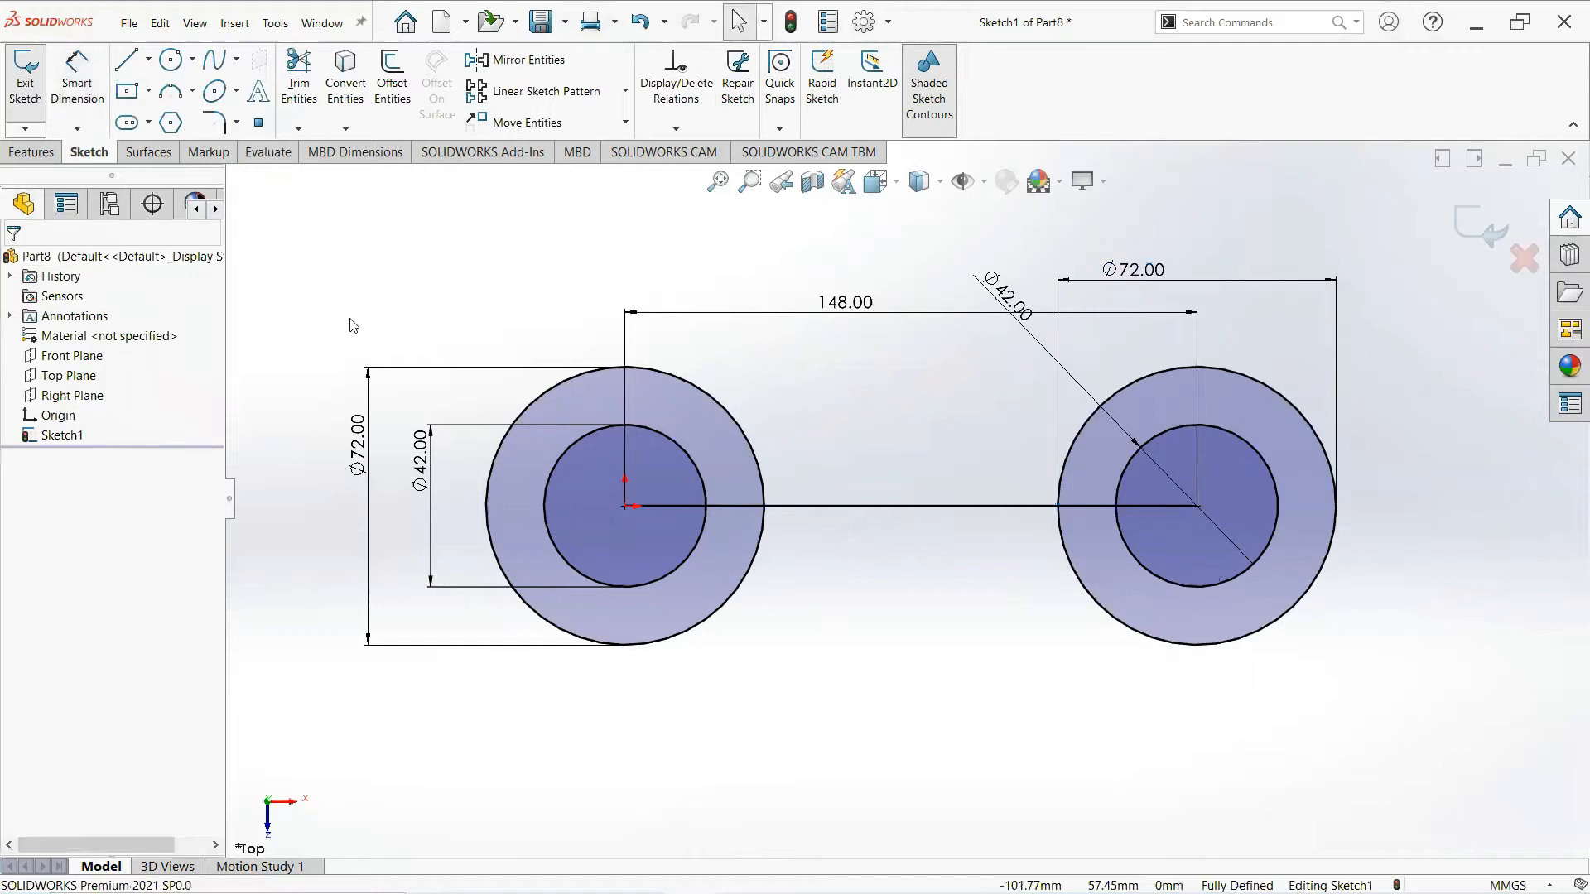
Offset the horizontal line connecting the circle centres by 17 mm bi-directionally, with dimensions added
key(f)
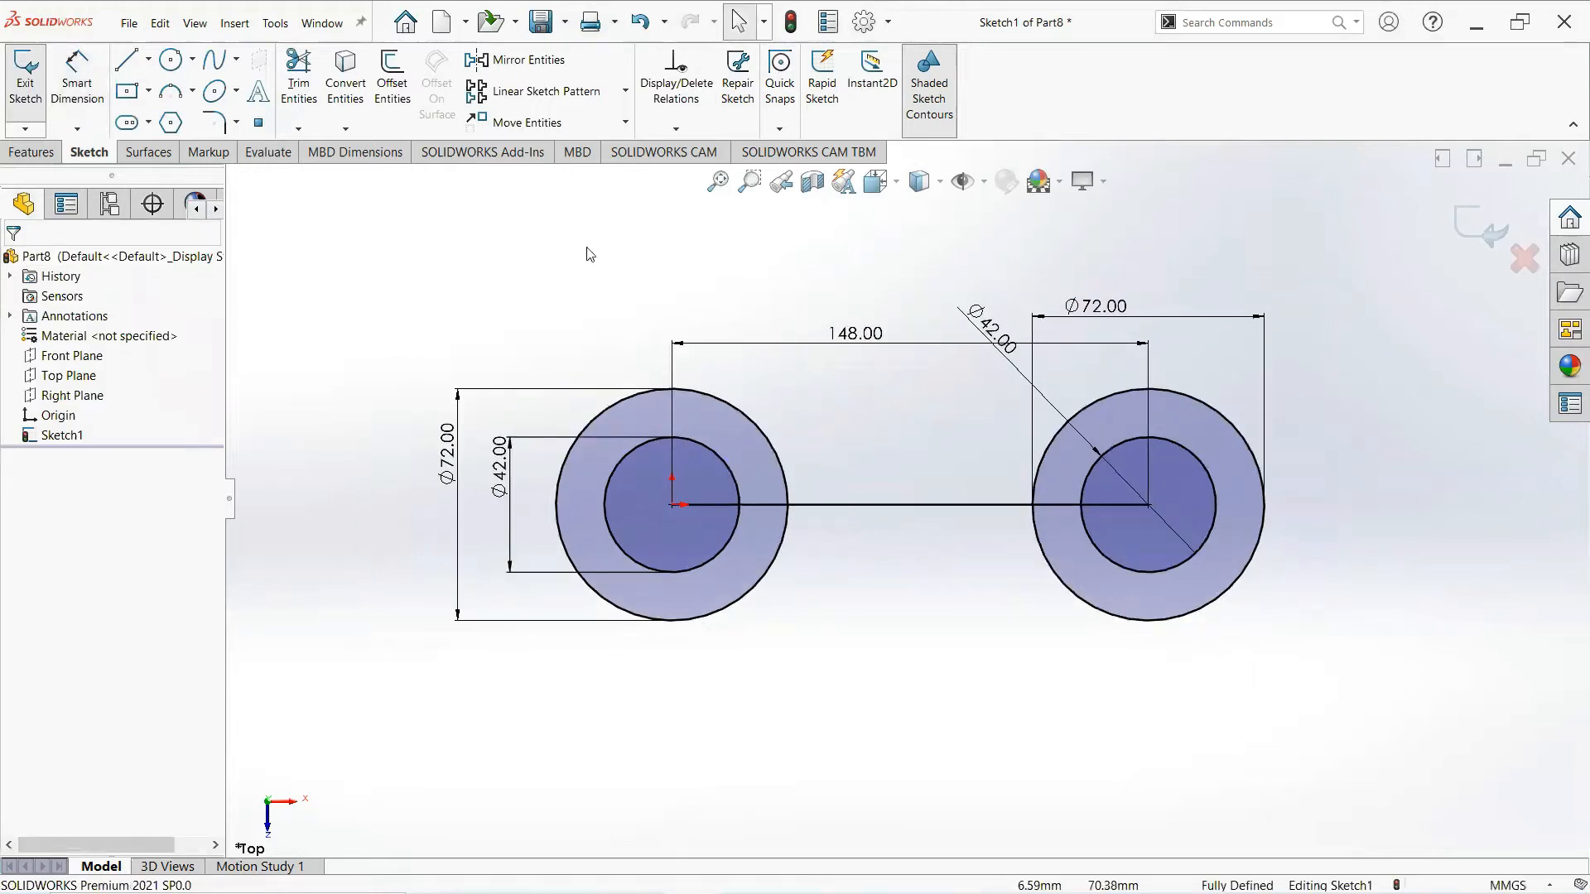
click(393, 93)
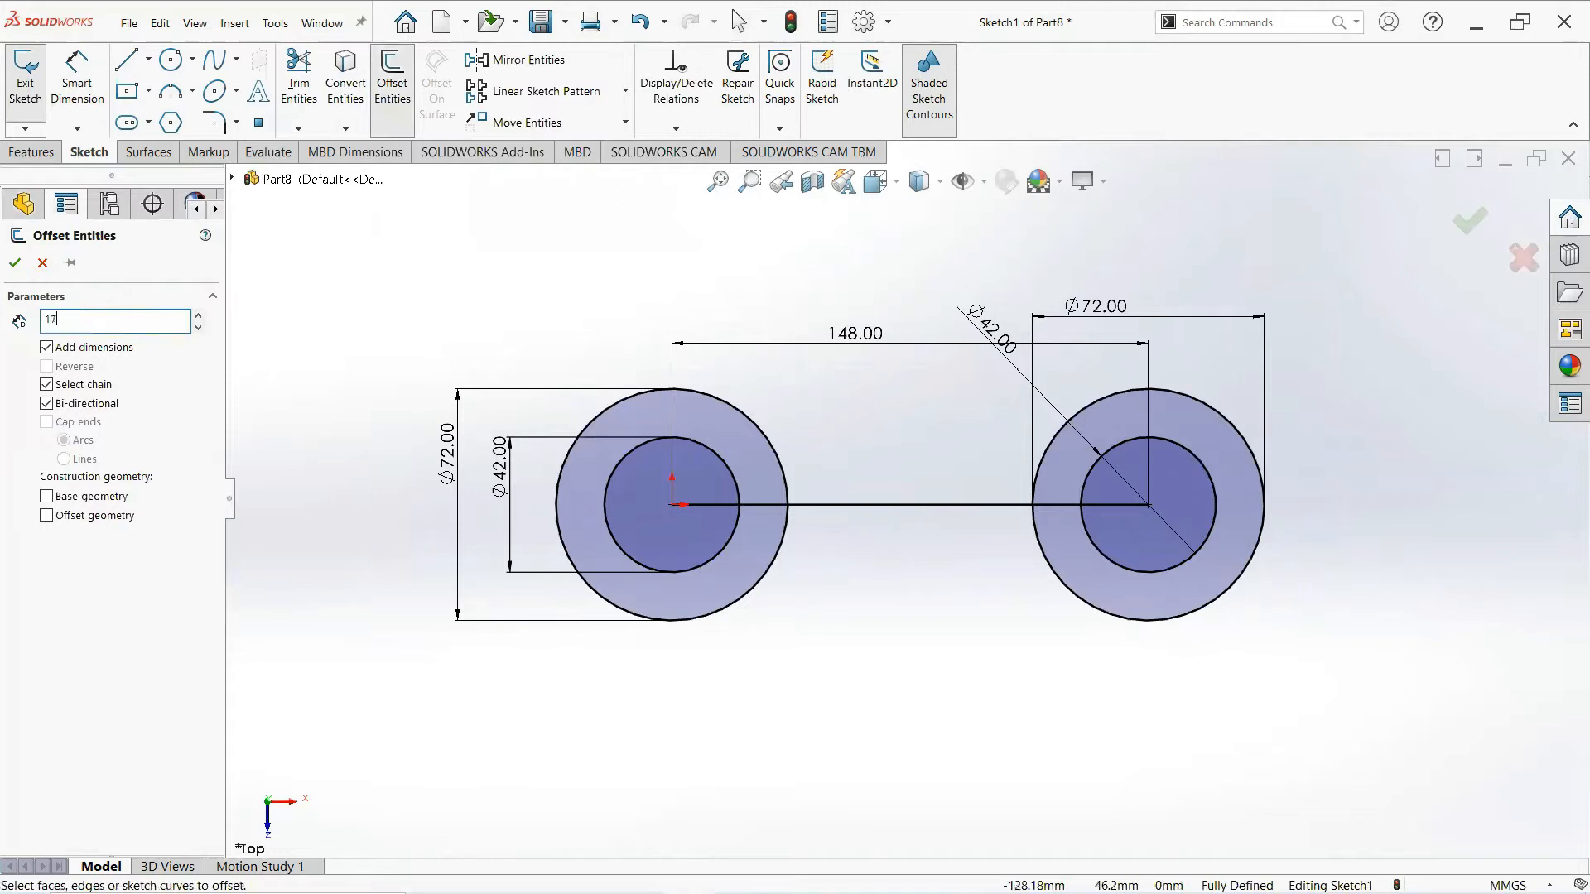
click(845, 505)
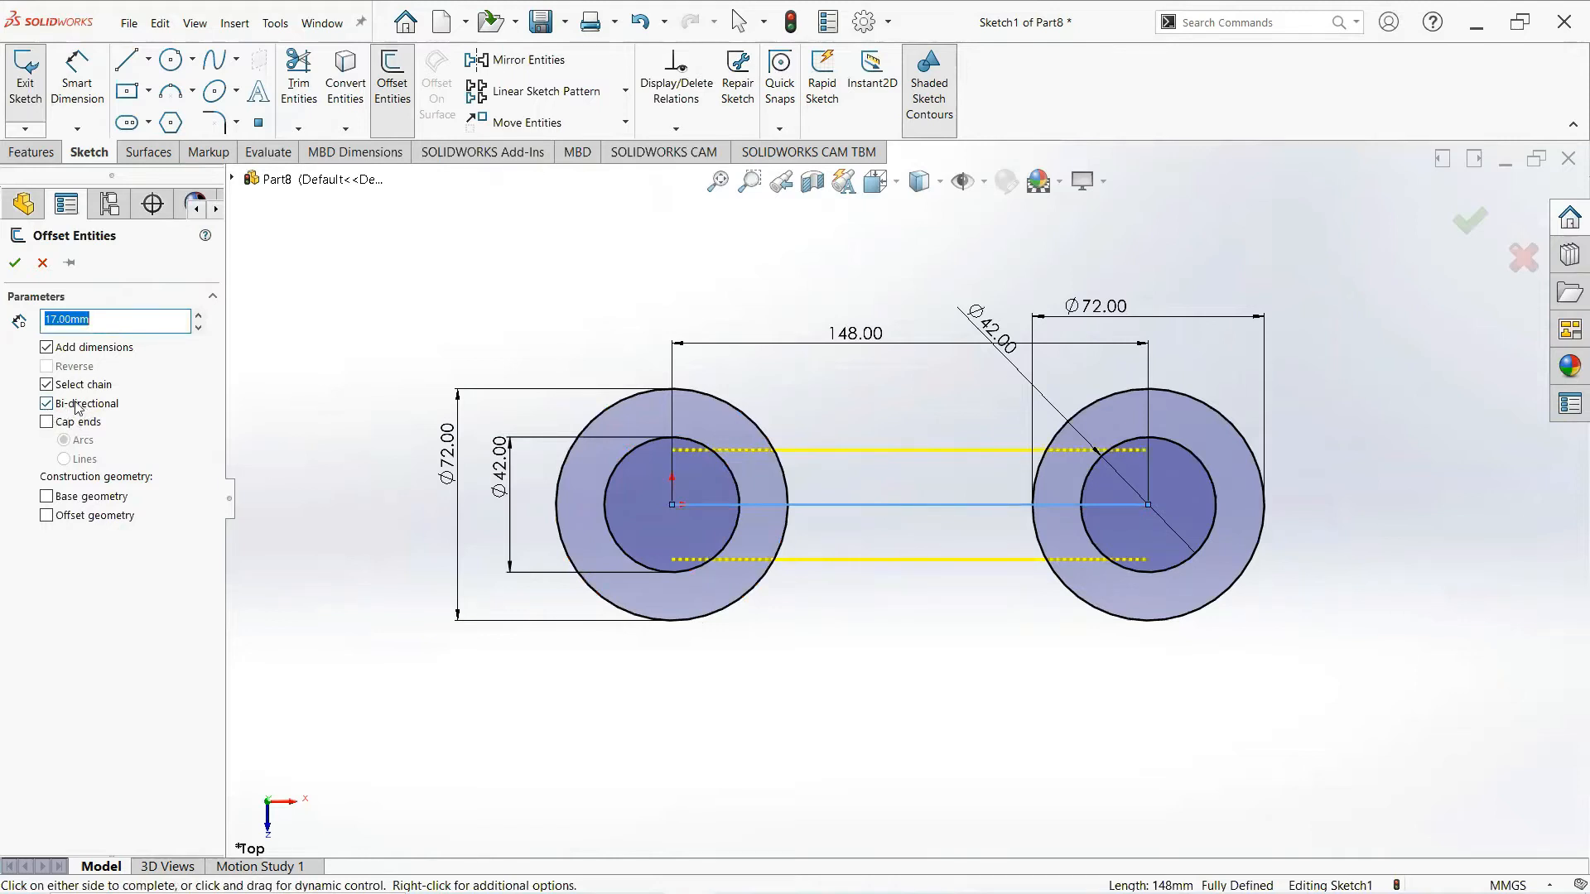
click(15, 262)
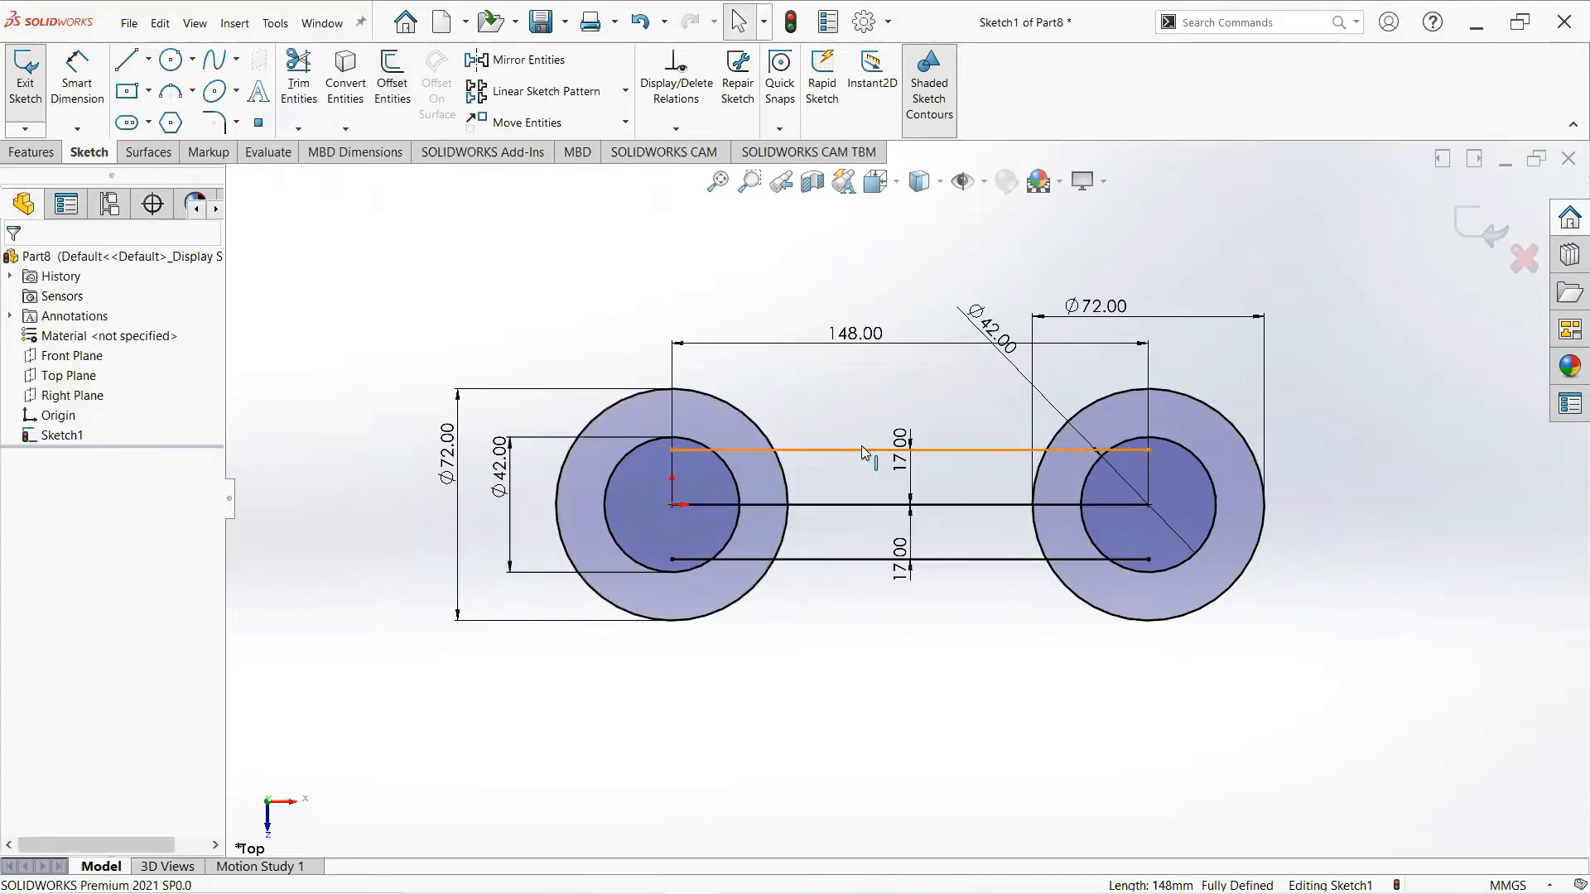
Sketch a centre rectangle about 84.5 × 34 mm from the connecting line's midpoint to where the upper offset line meets the left outer circle
click(147, 92)
click(167, 135)
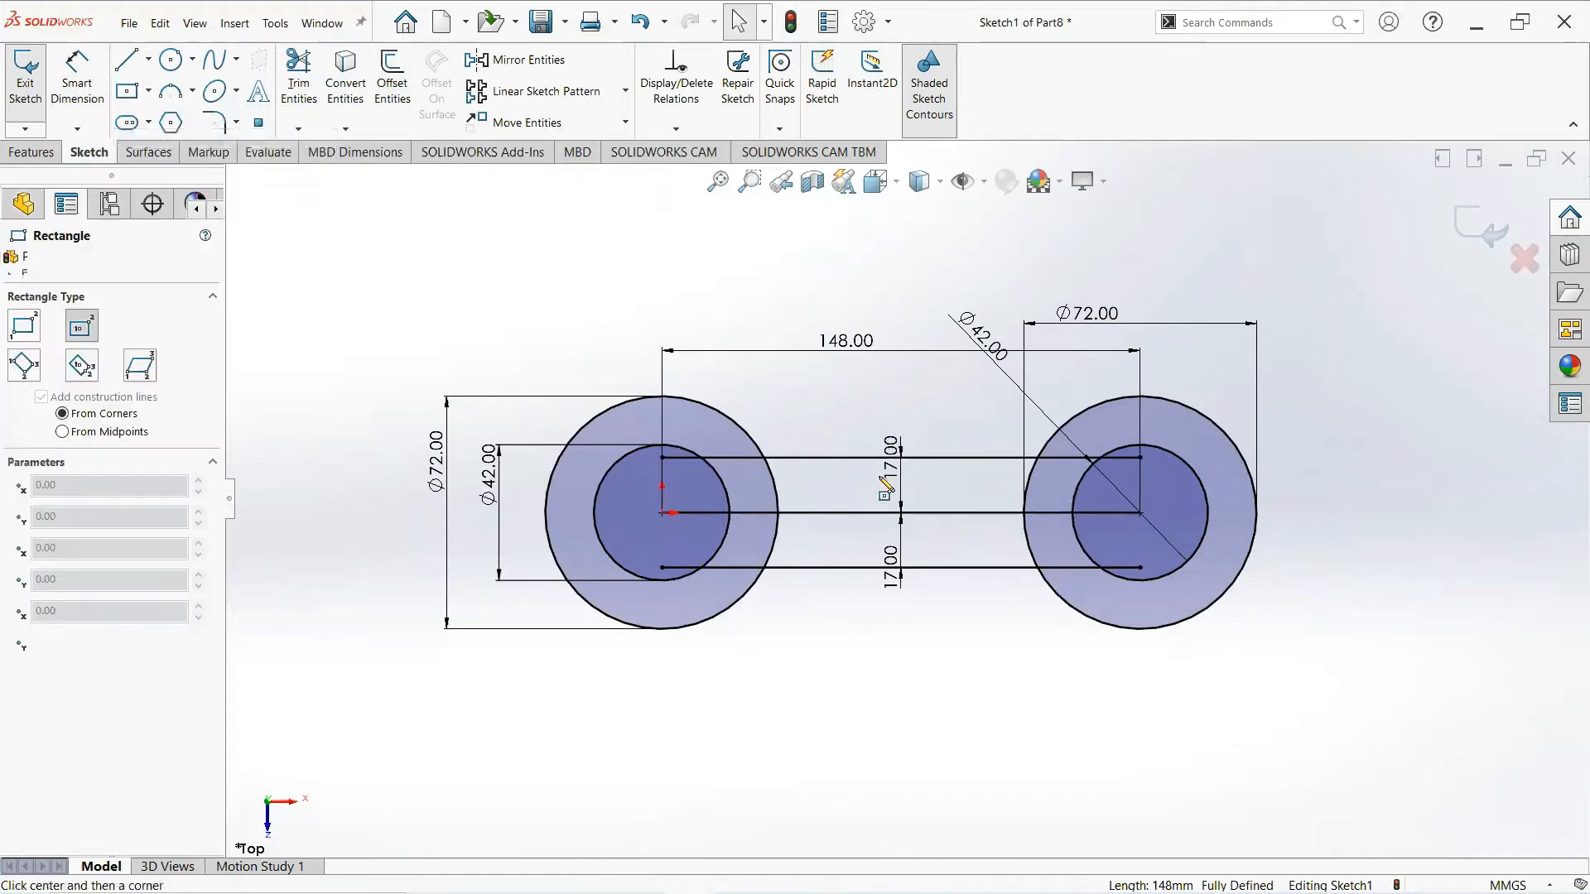
scroll(902, 501, down, 2)
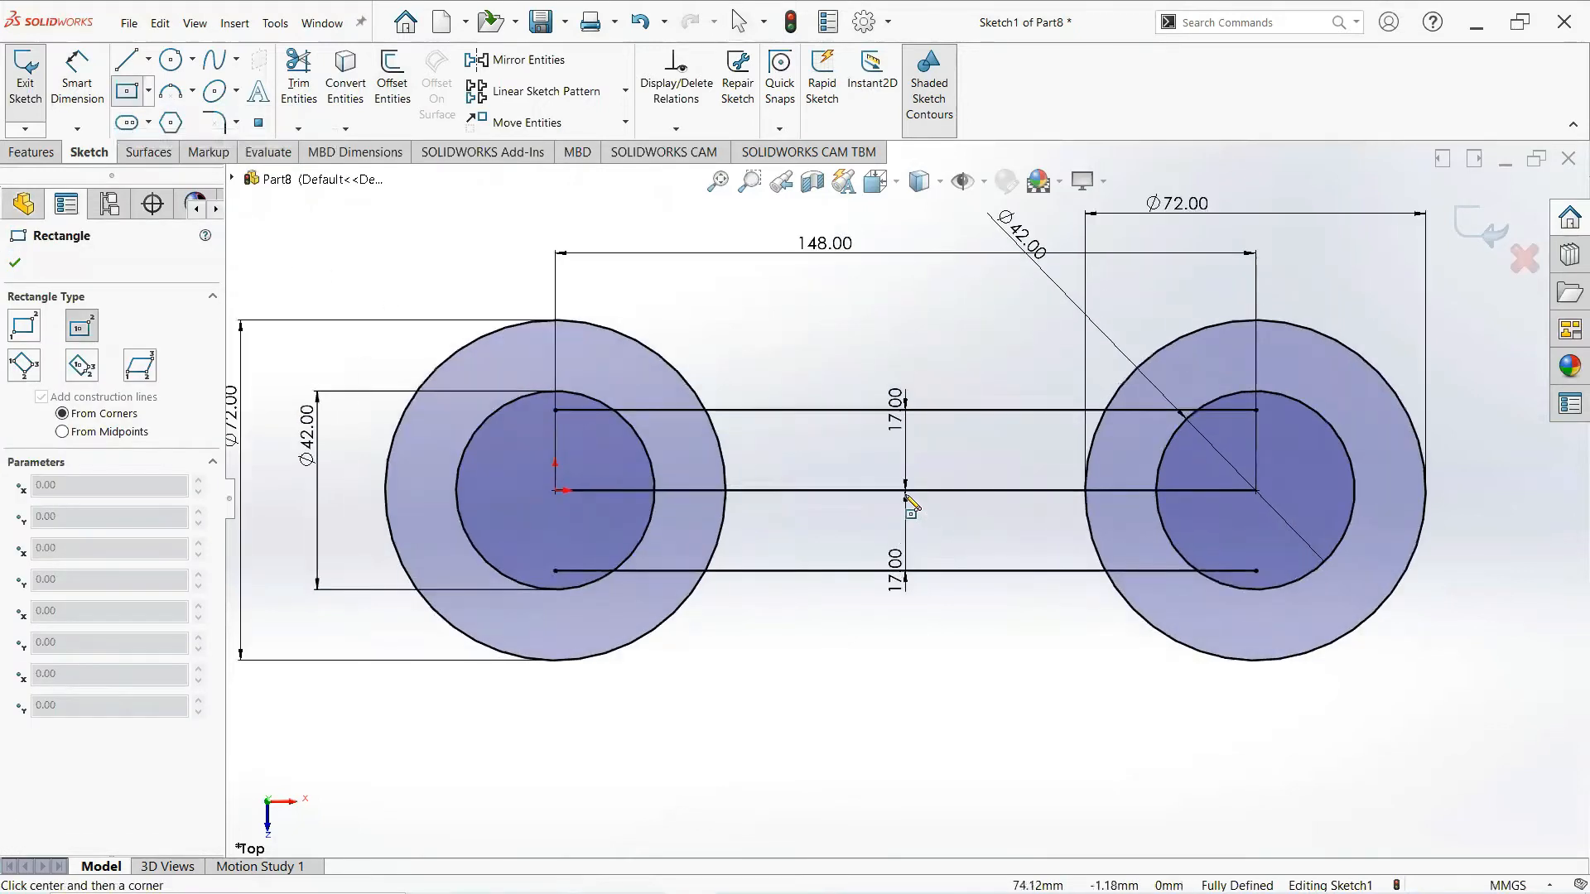
click(906, 491)
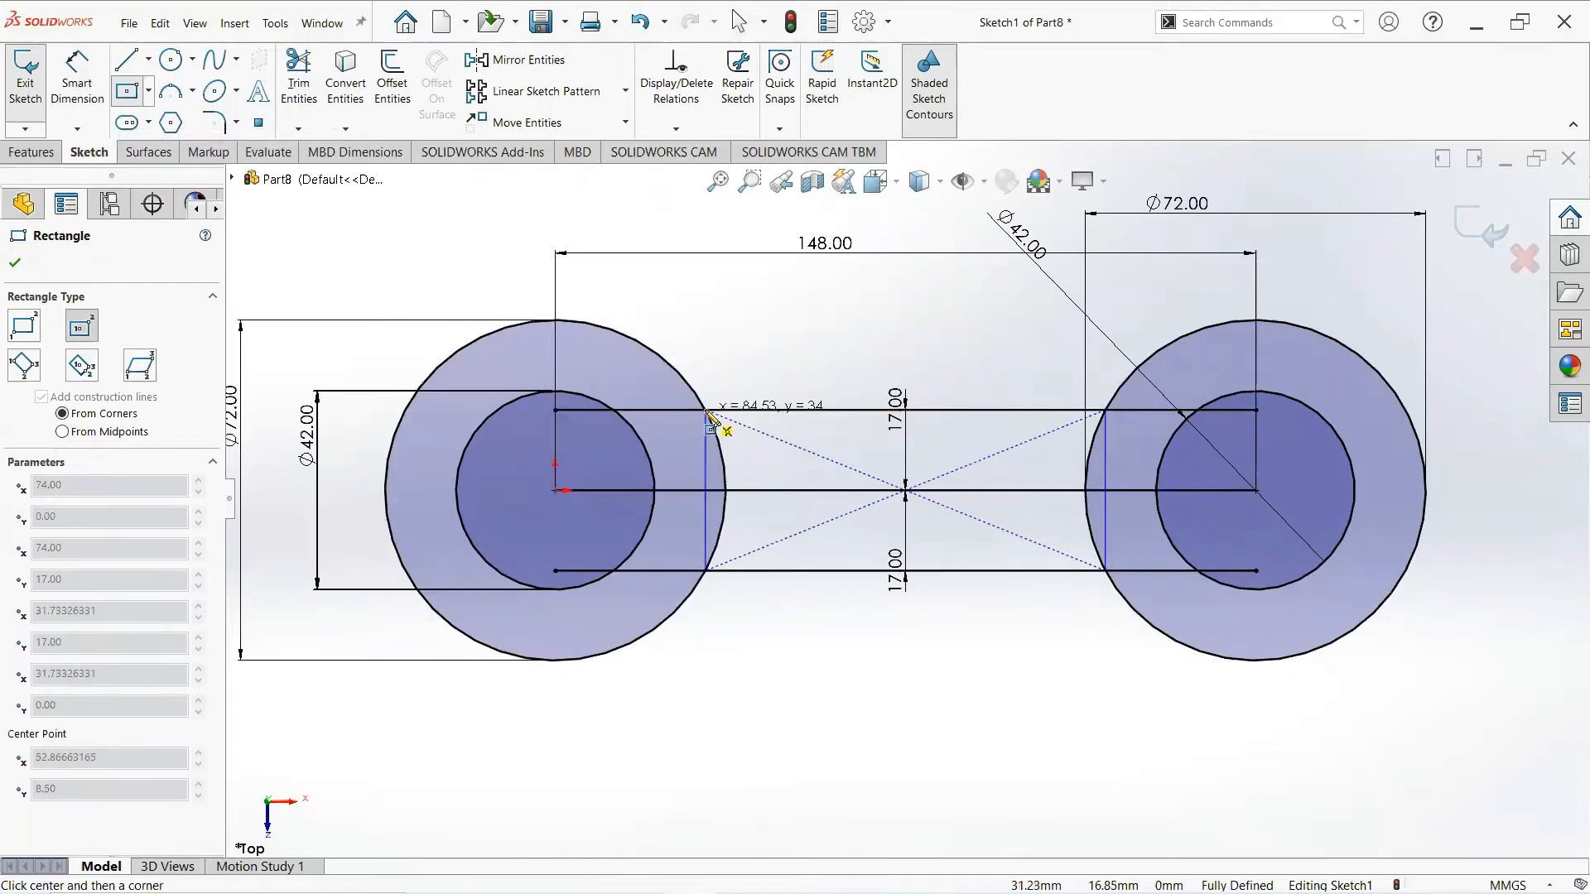
click(708, 411)
right_click(708, 411)
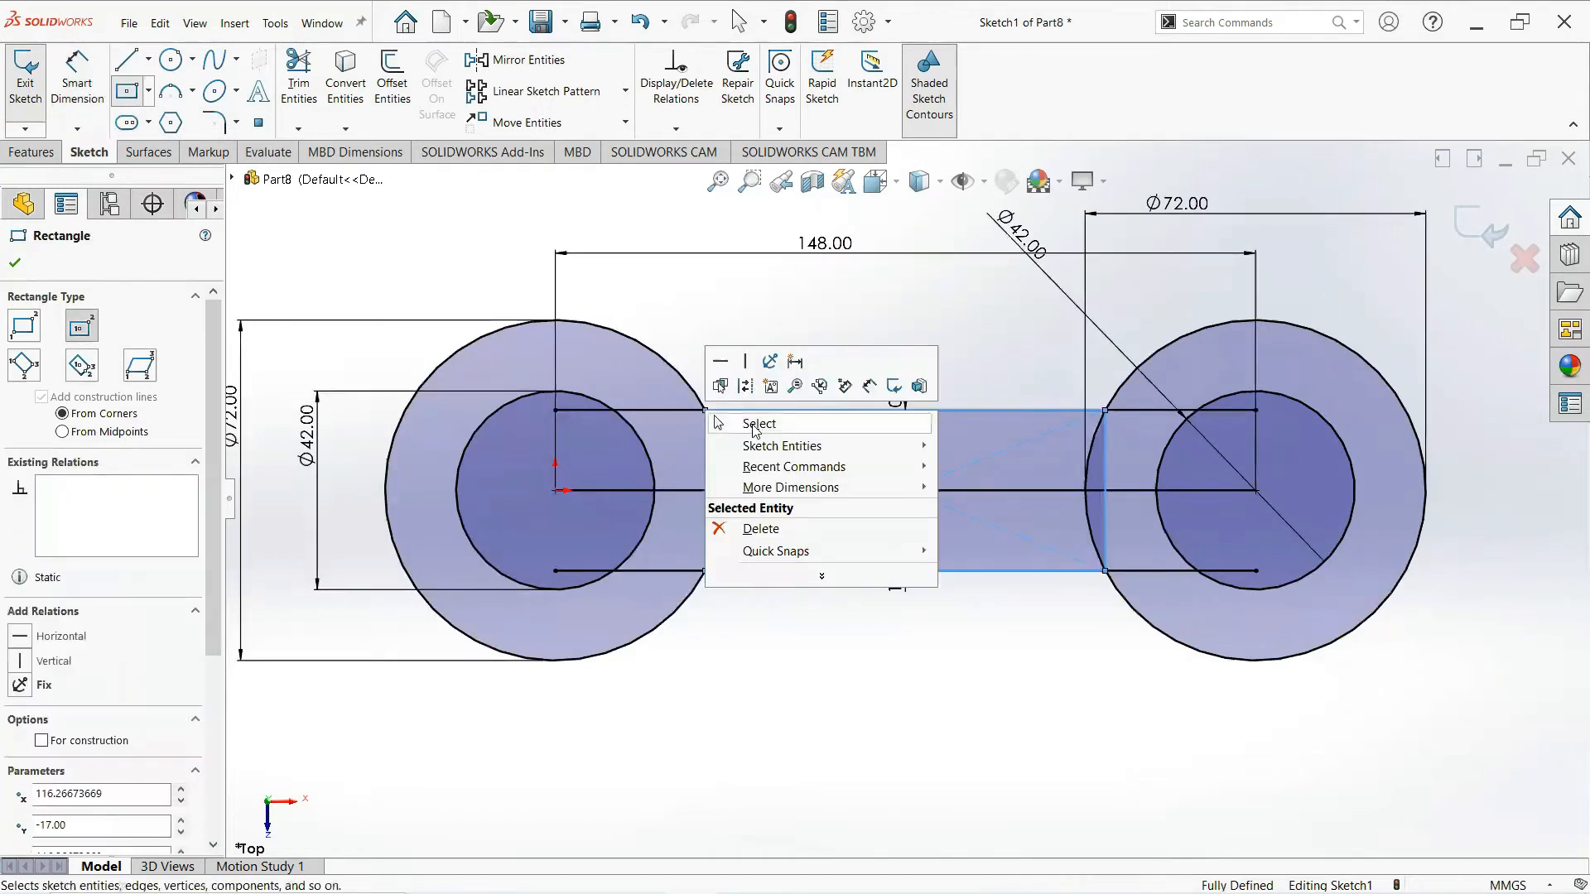
click(754, 419)
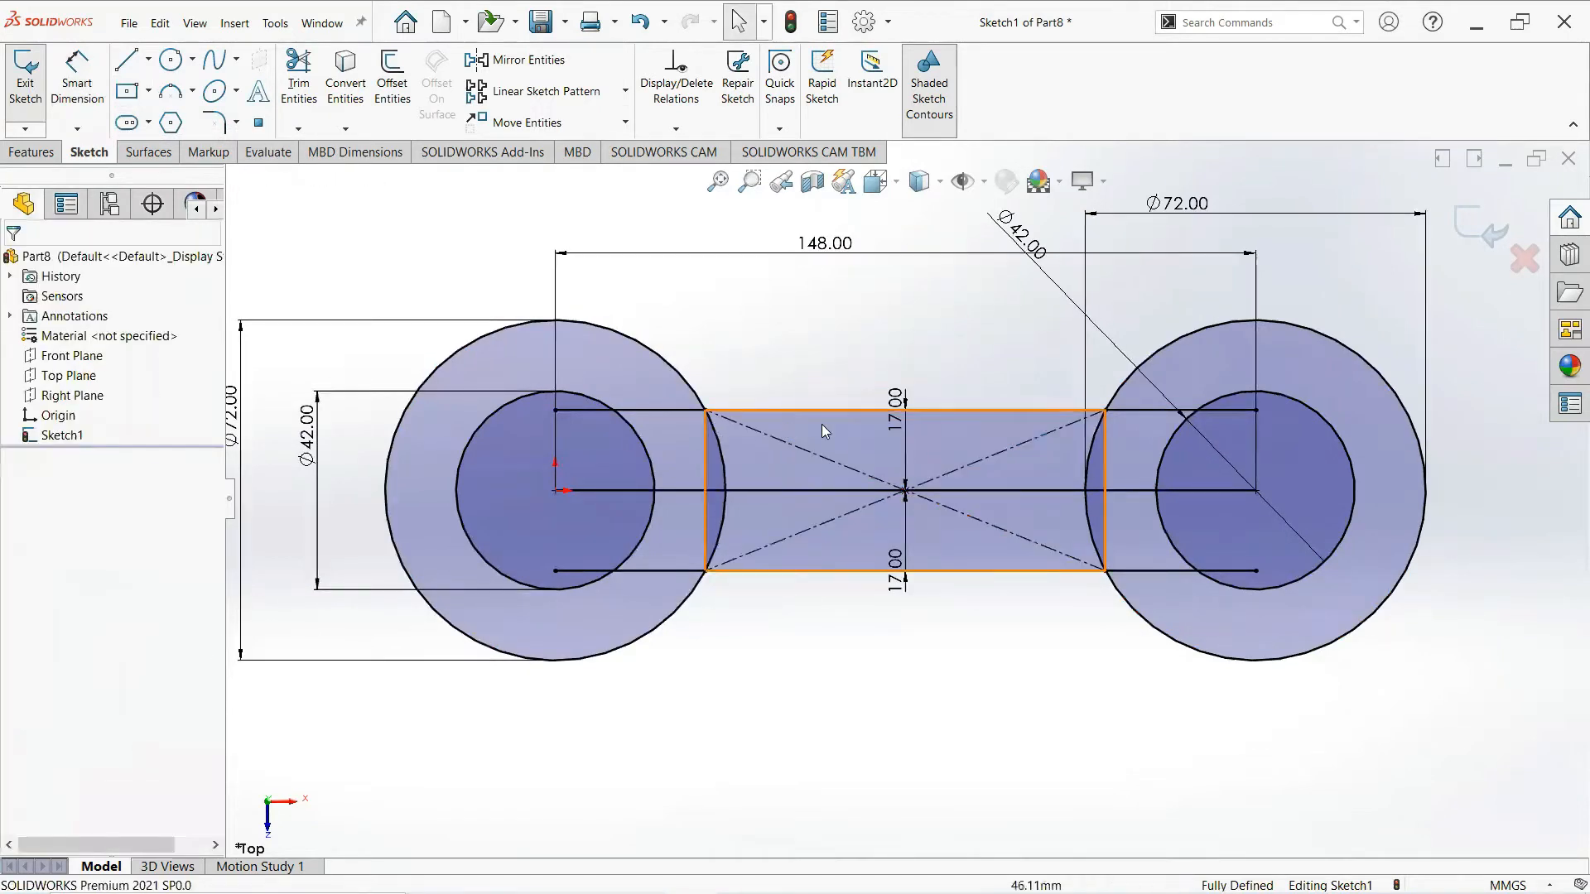
Delete the upper and lower offset lines from the sketch
click(674, 413)
right_click(674, 413)
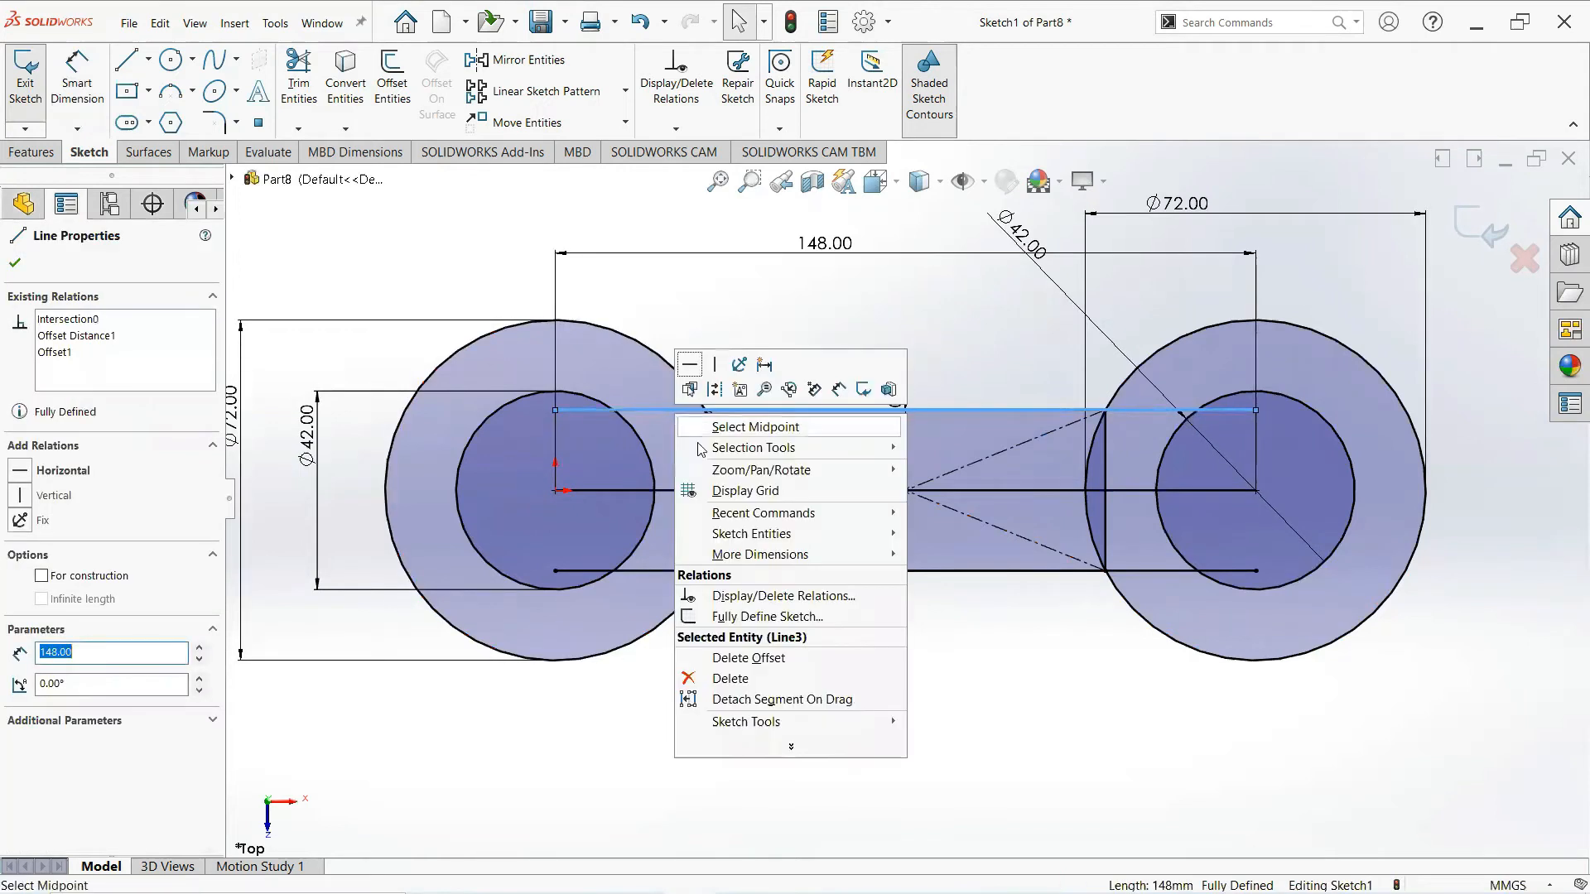
click(768, 684)
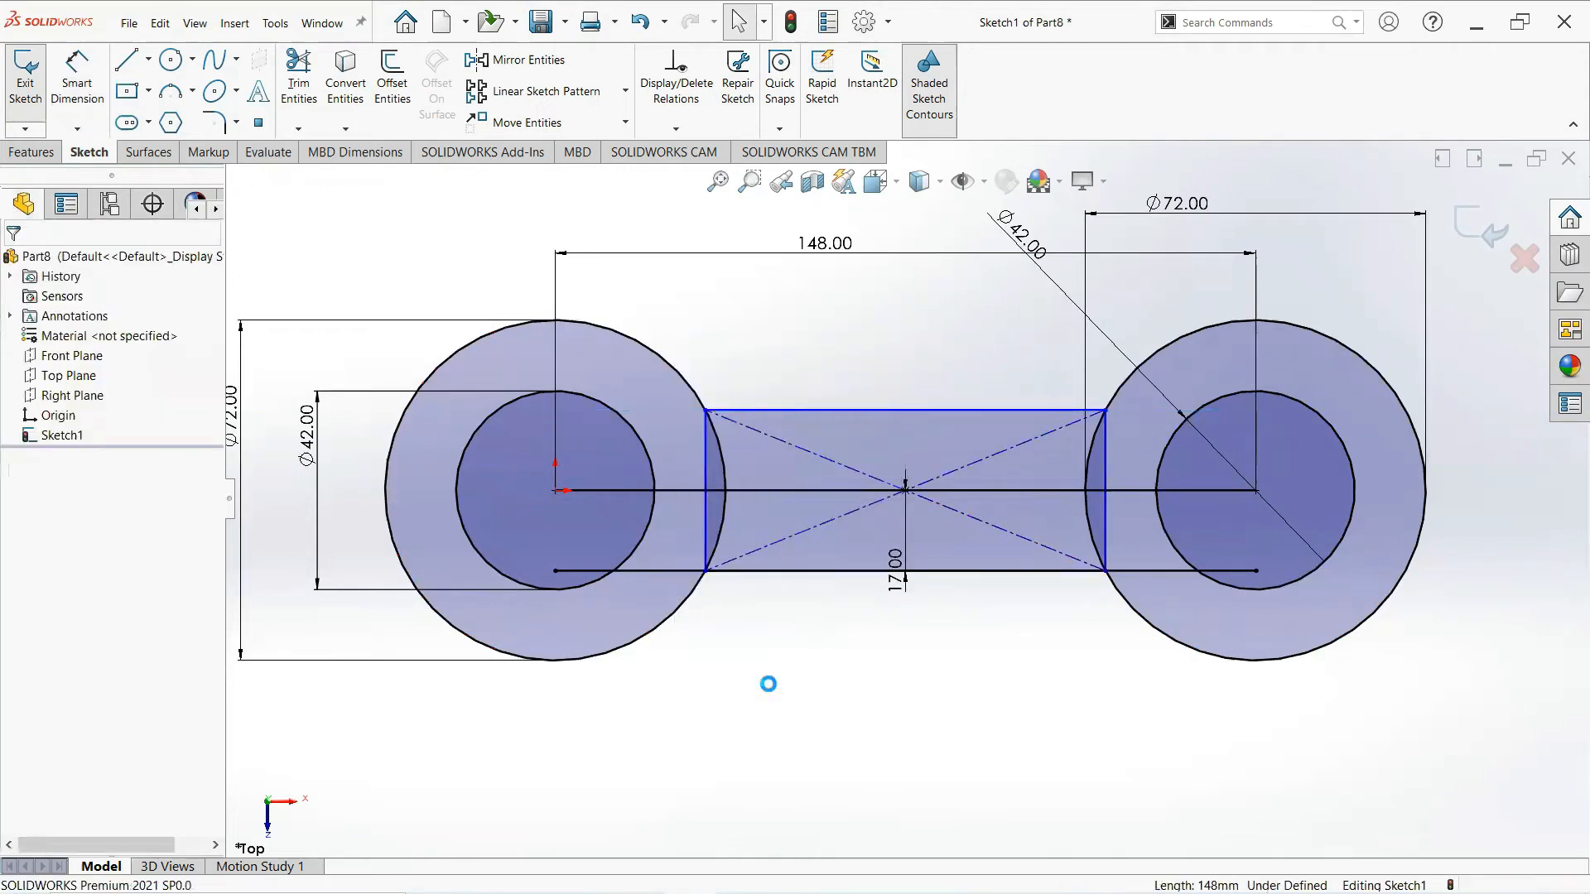
click(654, 573)
right_click(654, 573)
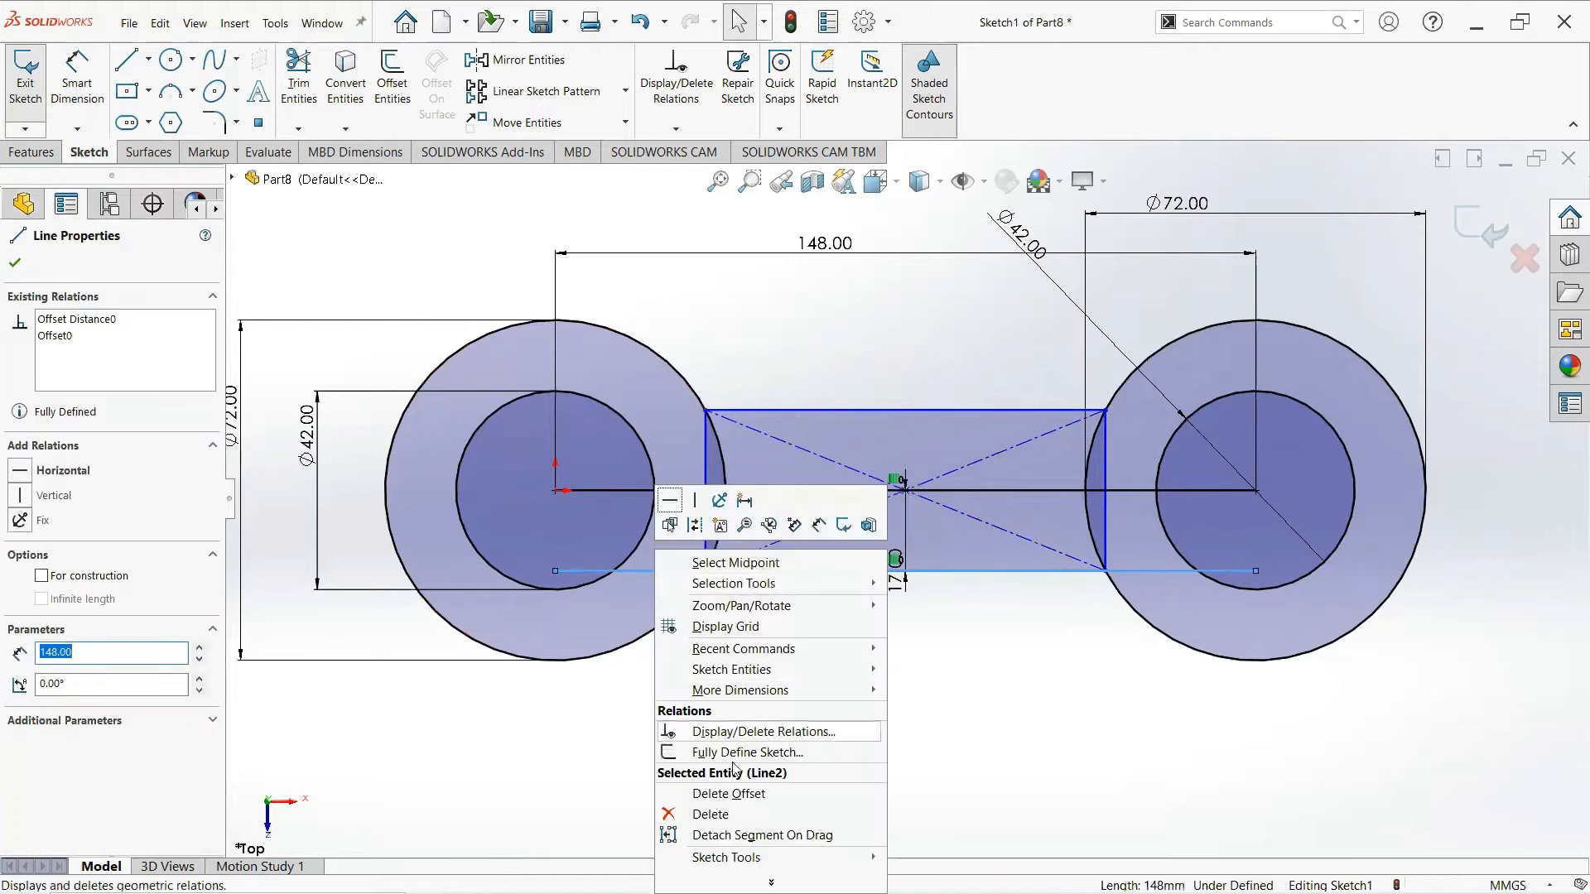
click(748, 814)
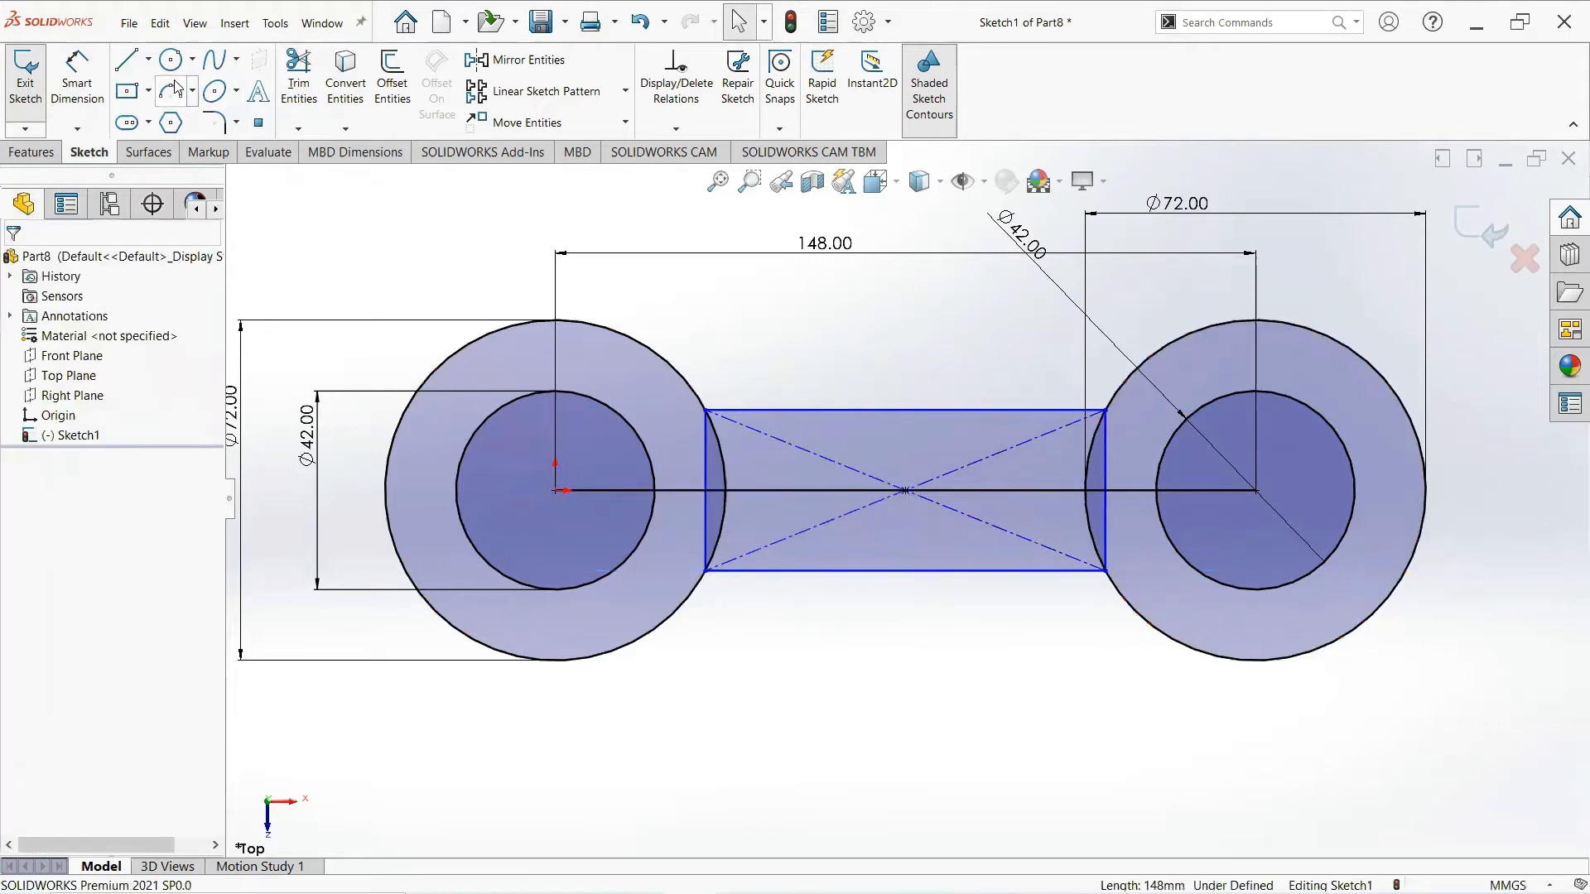
Draw a vertical line across the right outer circle, from its topmost to its bottommost point through the centre
click(126, 60)
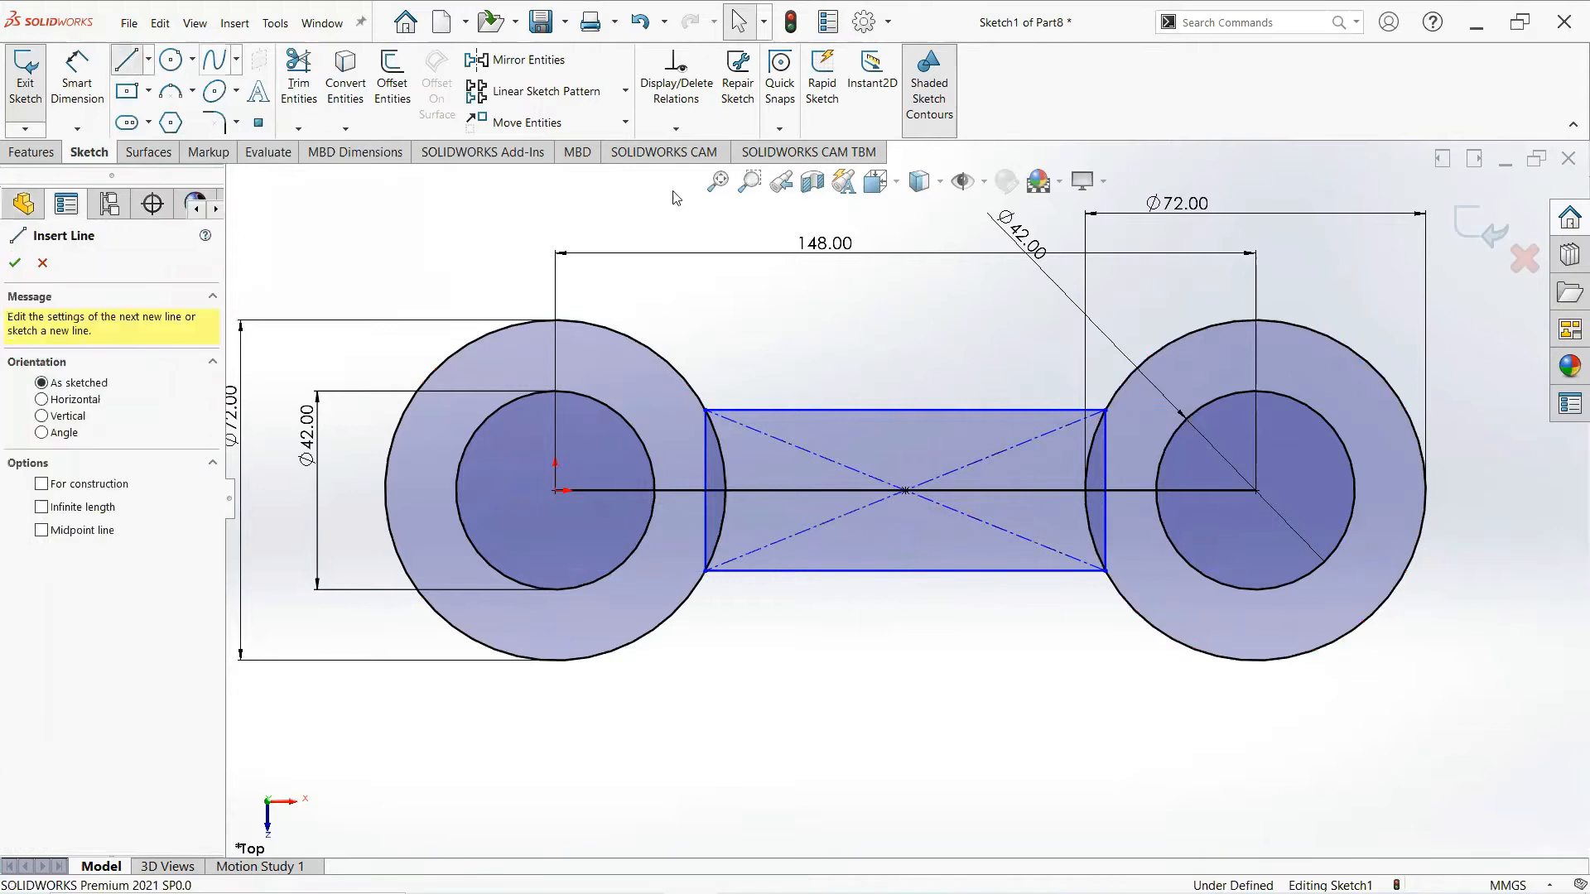
click(1255, 321)
click(1256, 660)
right_click(1257, 661)
click(1300, 668)
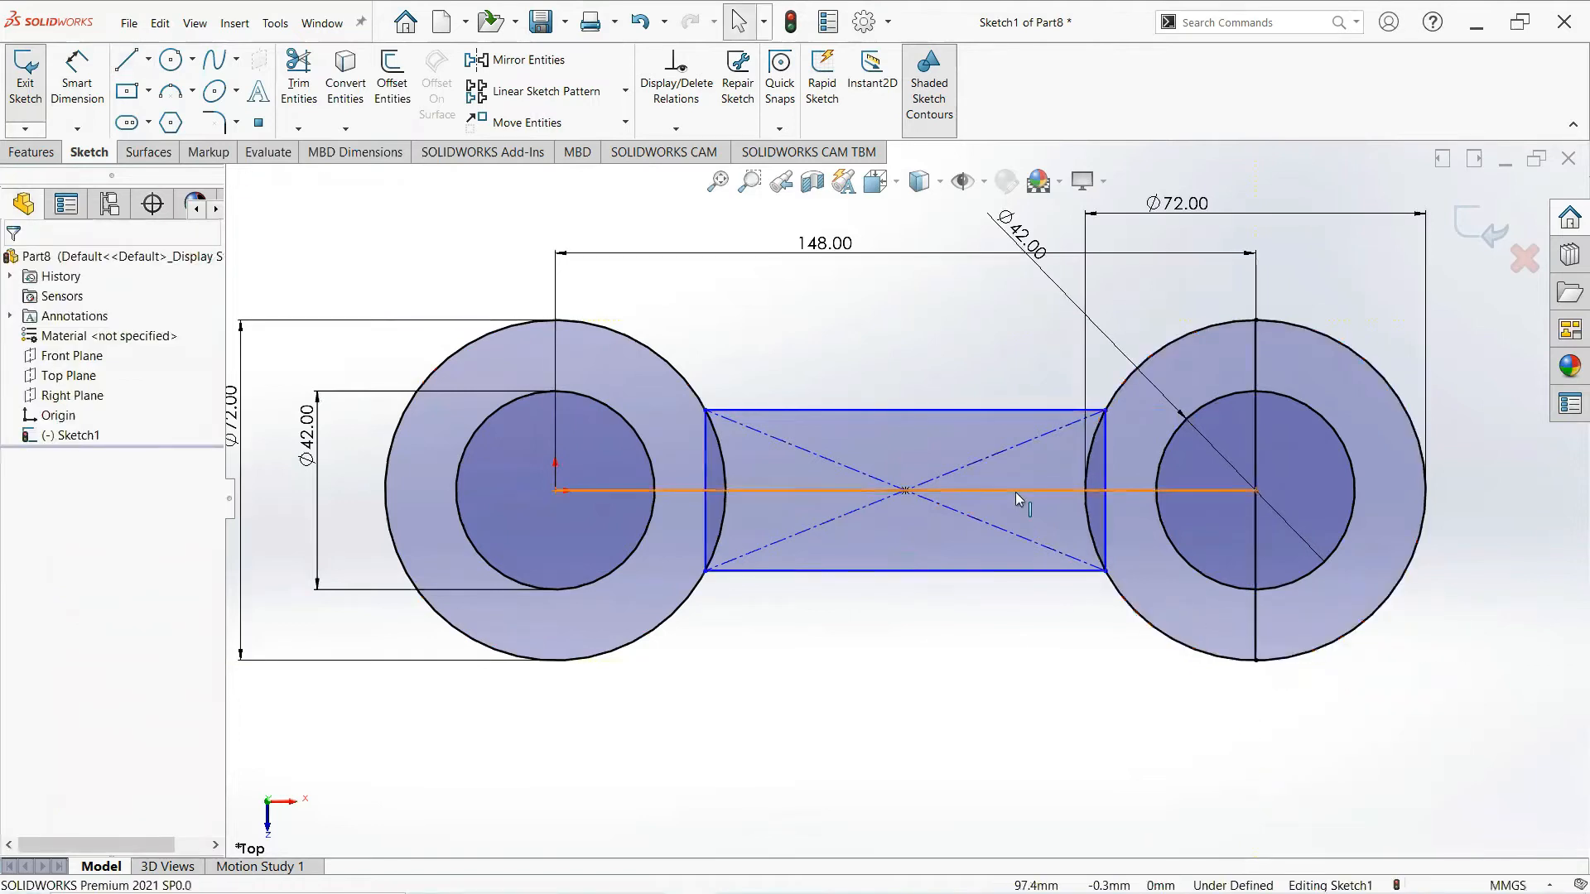
Delete the horizontal line connecting the two circle centres
right_click(1019, 494)
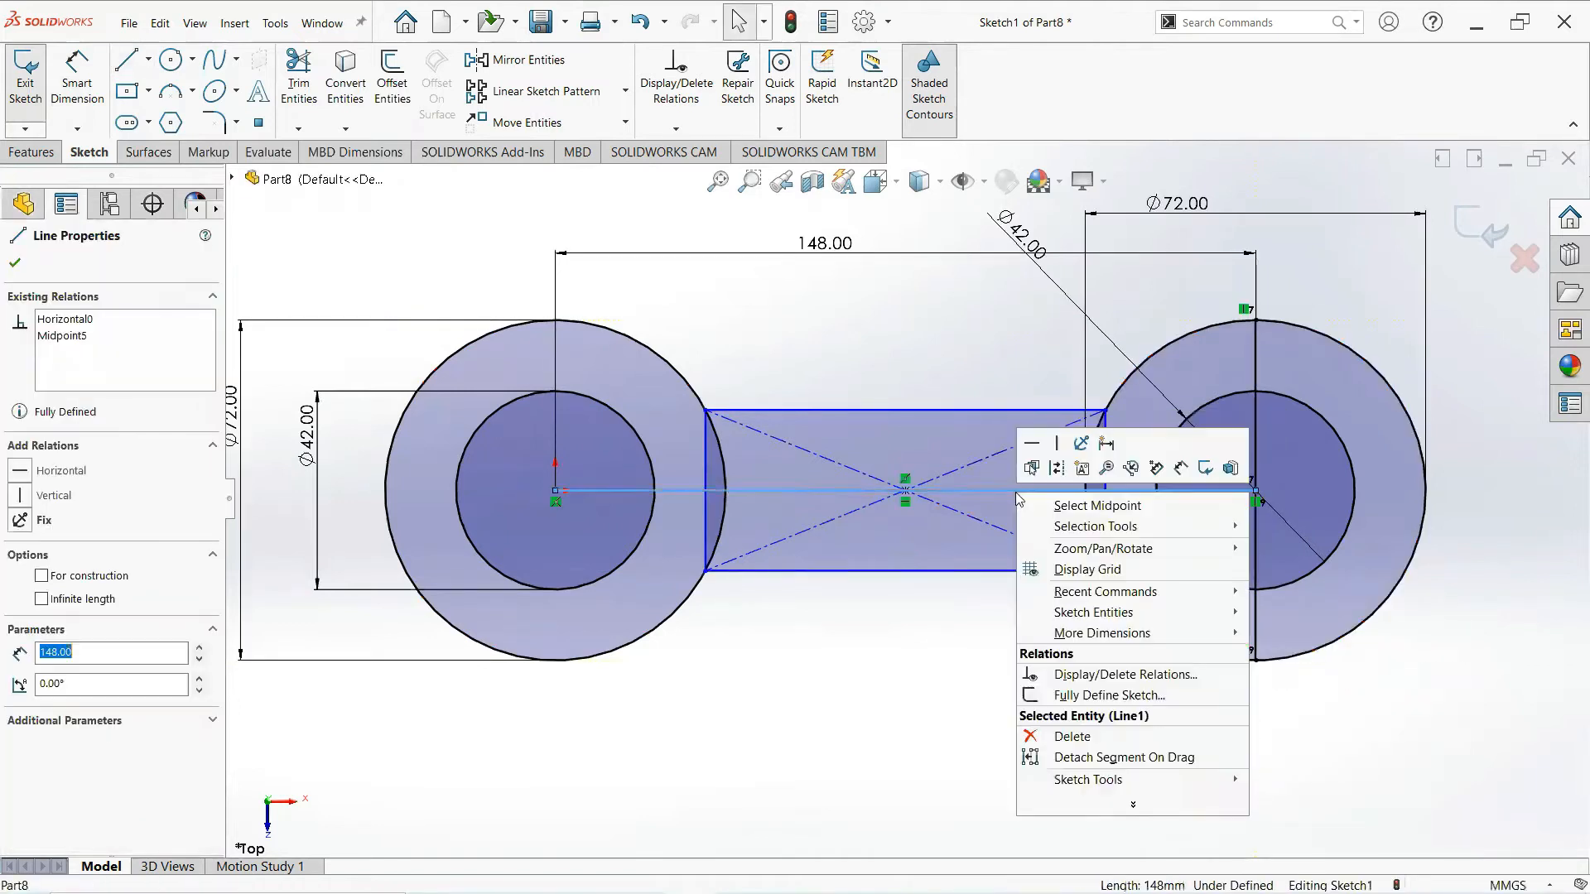
click(1108, 737)
key(f)
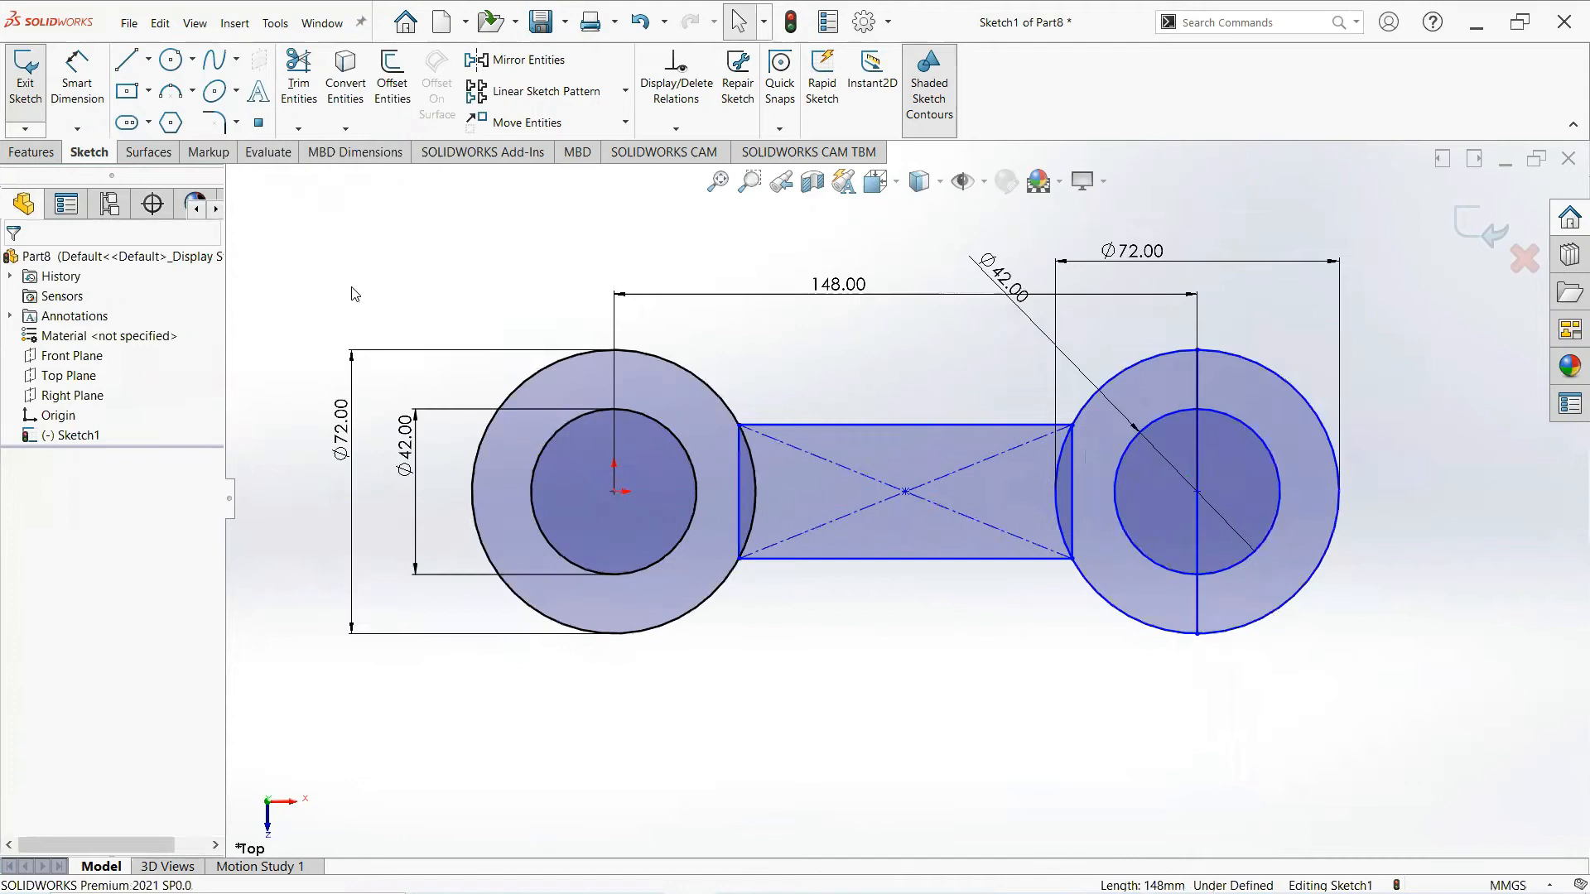
Trim the right halves of the right-hand circles and the vertical line's portion inside the inner circle, leaving an open C-shaped end
click(296, 81)
drag(1379, 629, 1180, 490)
scroll(1044, 499, up, 2)
scroll(1021, 500, down, 2)
scroll(1020, 499, down, 3)
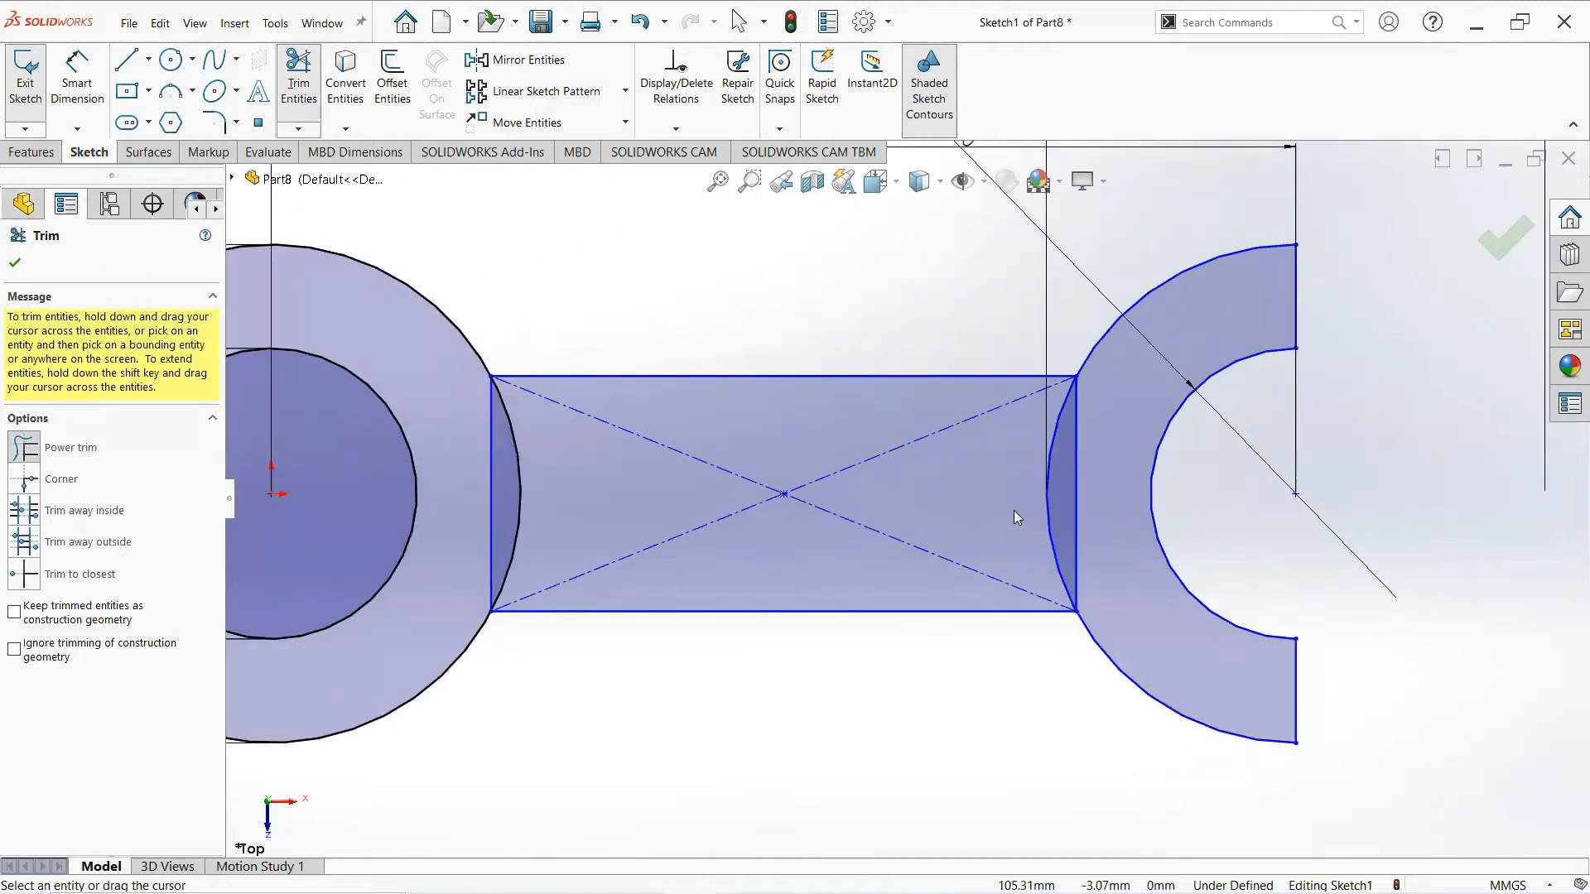
Trim the outer circles' arcs inside the rectangle at both ends, along with the rectangle's diagonal construction lines
drag(1042, 497, 1054, 487)
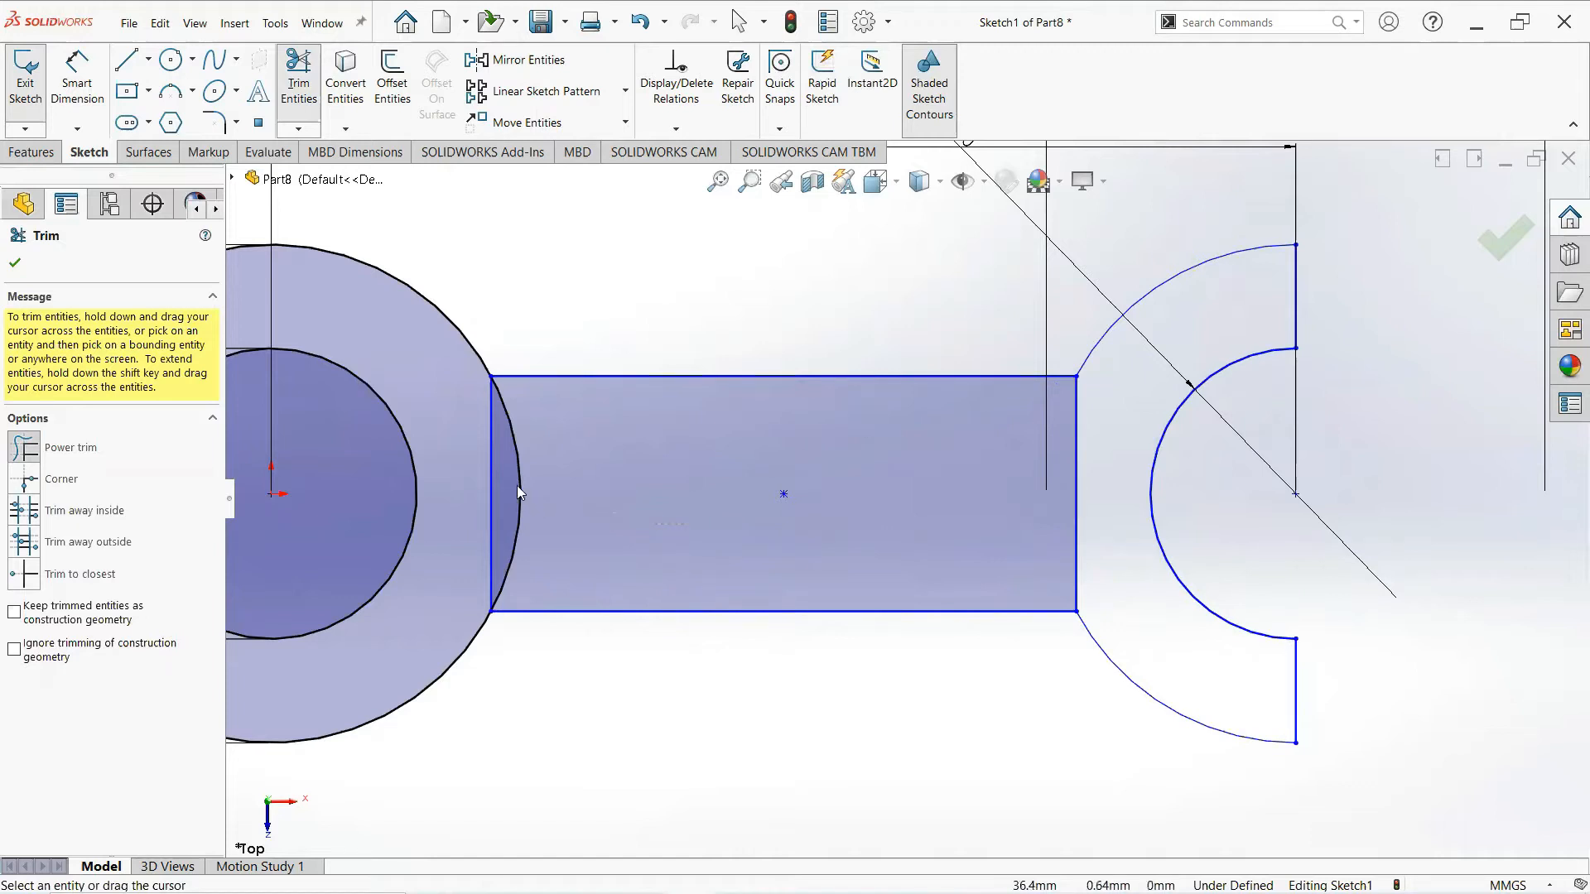
drag(519, 491, 529, 474)
scroll(674, 488, up, 4)
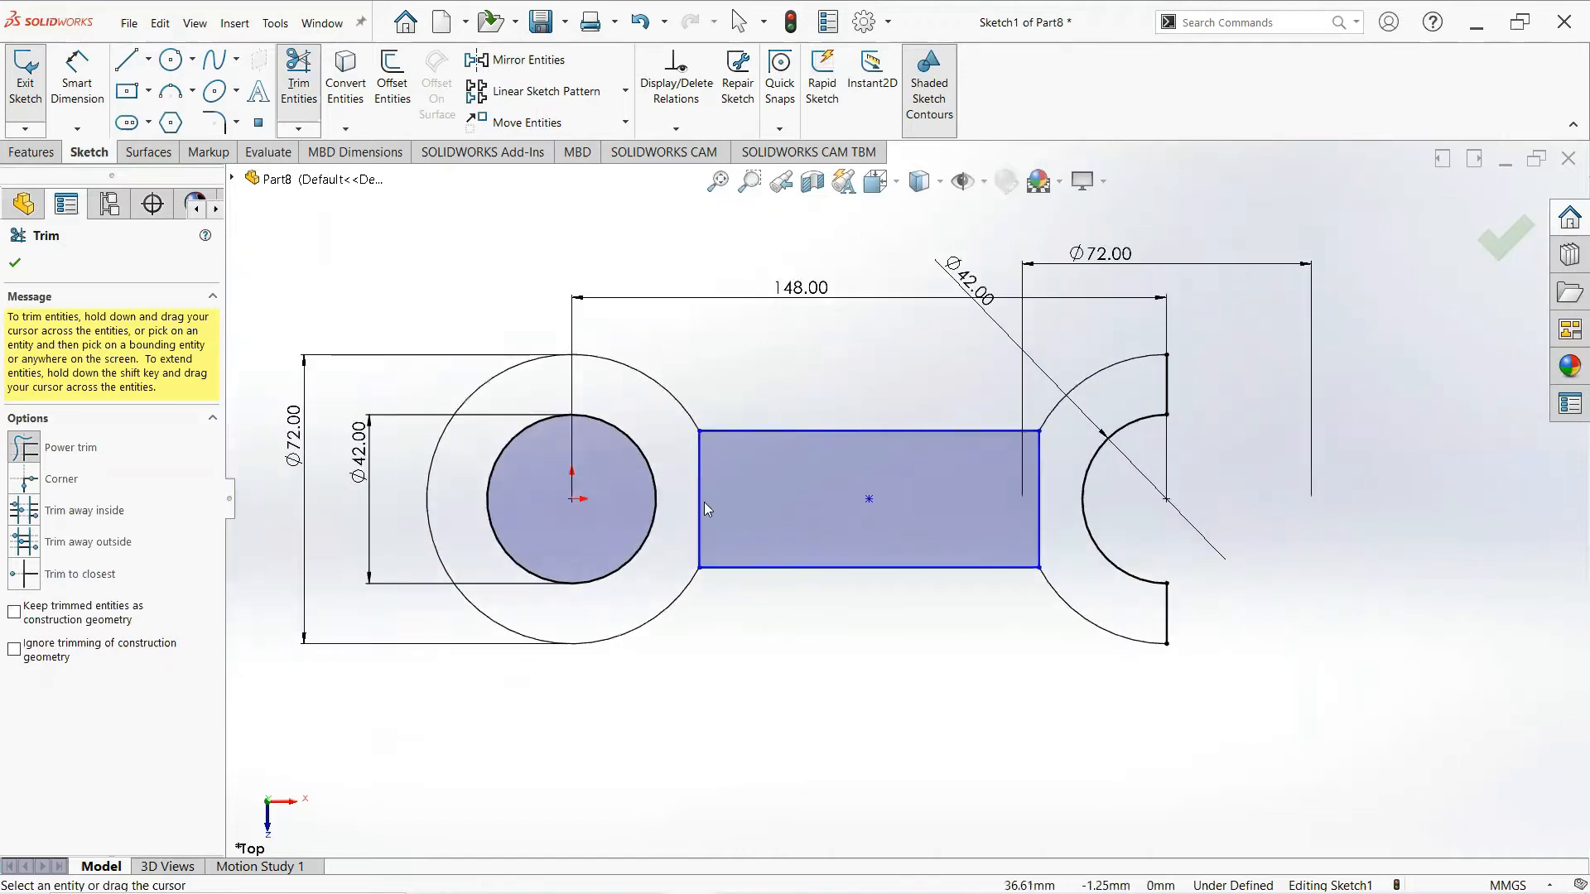
mouse_move(704, 508)
middle_down()
mouse_move(631, 373)
mouse_move(575, 365)
mouse_move(594, 377)
mouse_move(598, 463)
middle_up()
click(15, 268)
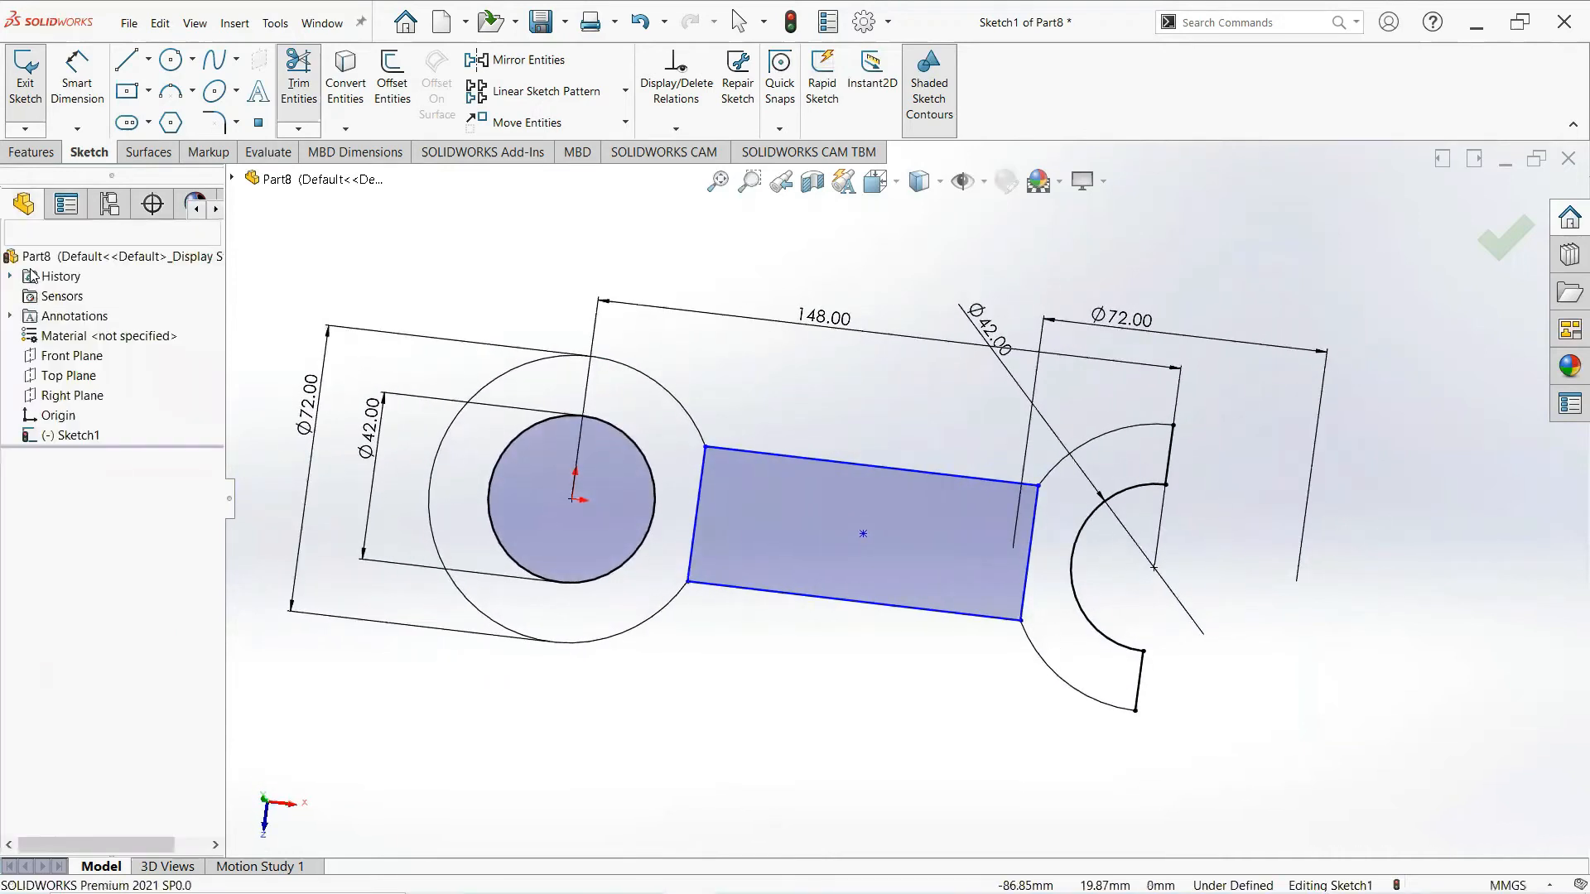
Extrude the rectangle, left ring and right C-shaped regions 23 mm using the Mid Plane end condition
mouse_move(767, 607)
middle_down()
mouse_move(784, 359)
mouse_move(753, 352)
mouse_move(728, 382)
mouse_move(785, 510)
middle_up()
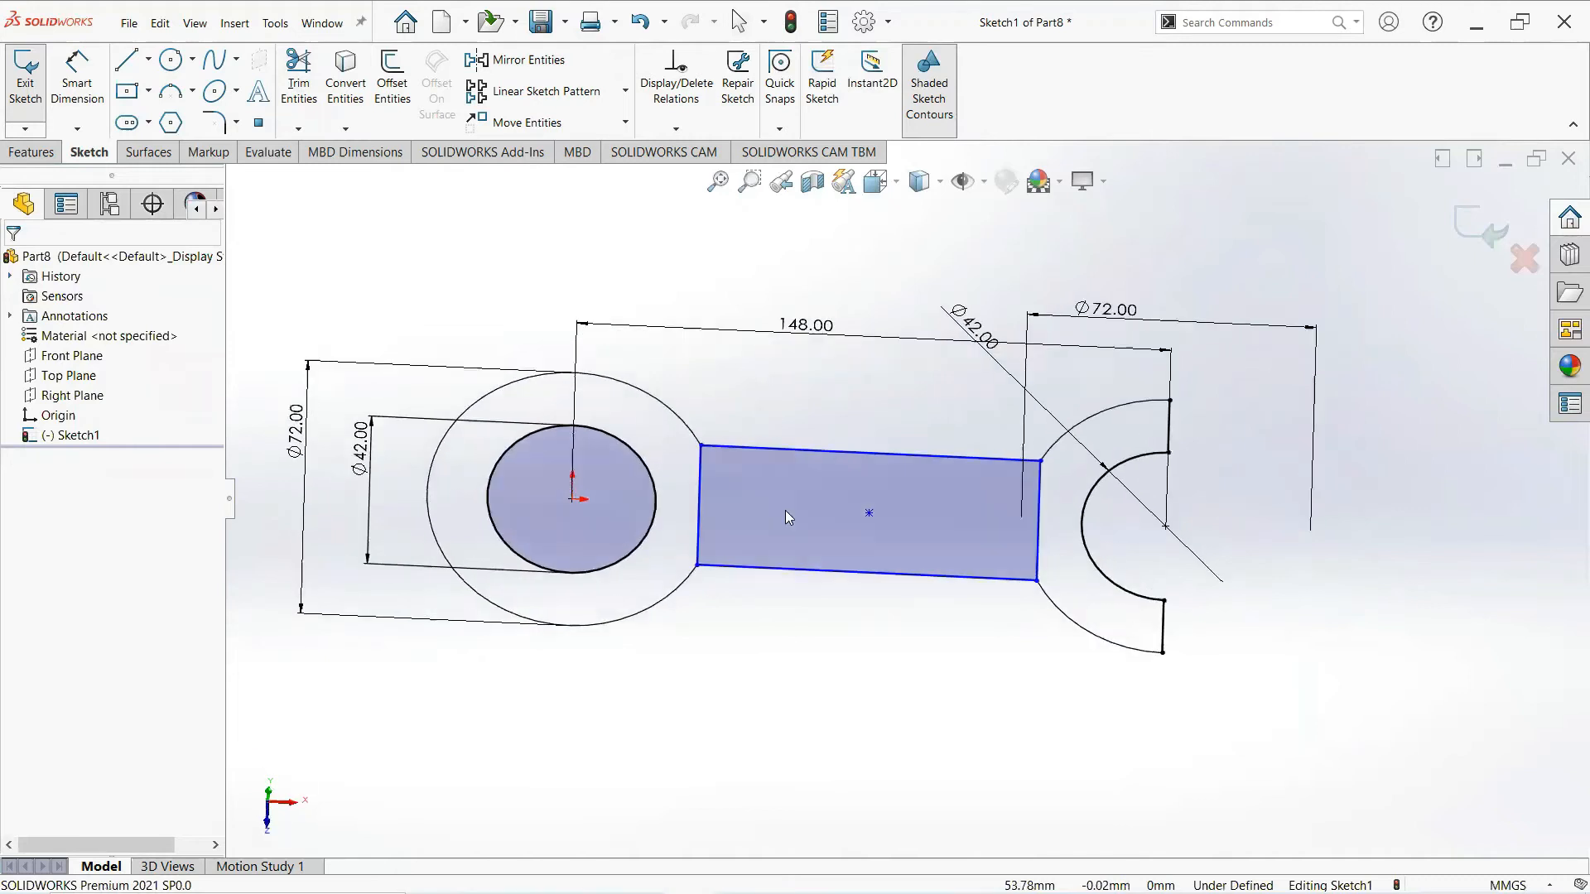
click(44, 154)
click(34, 83)
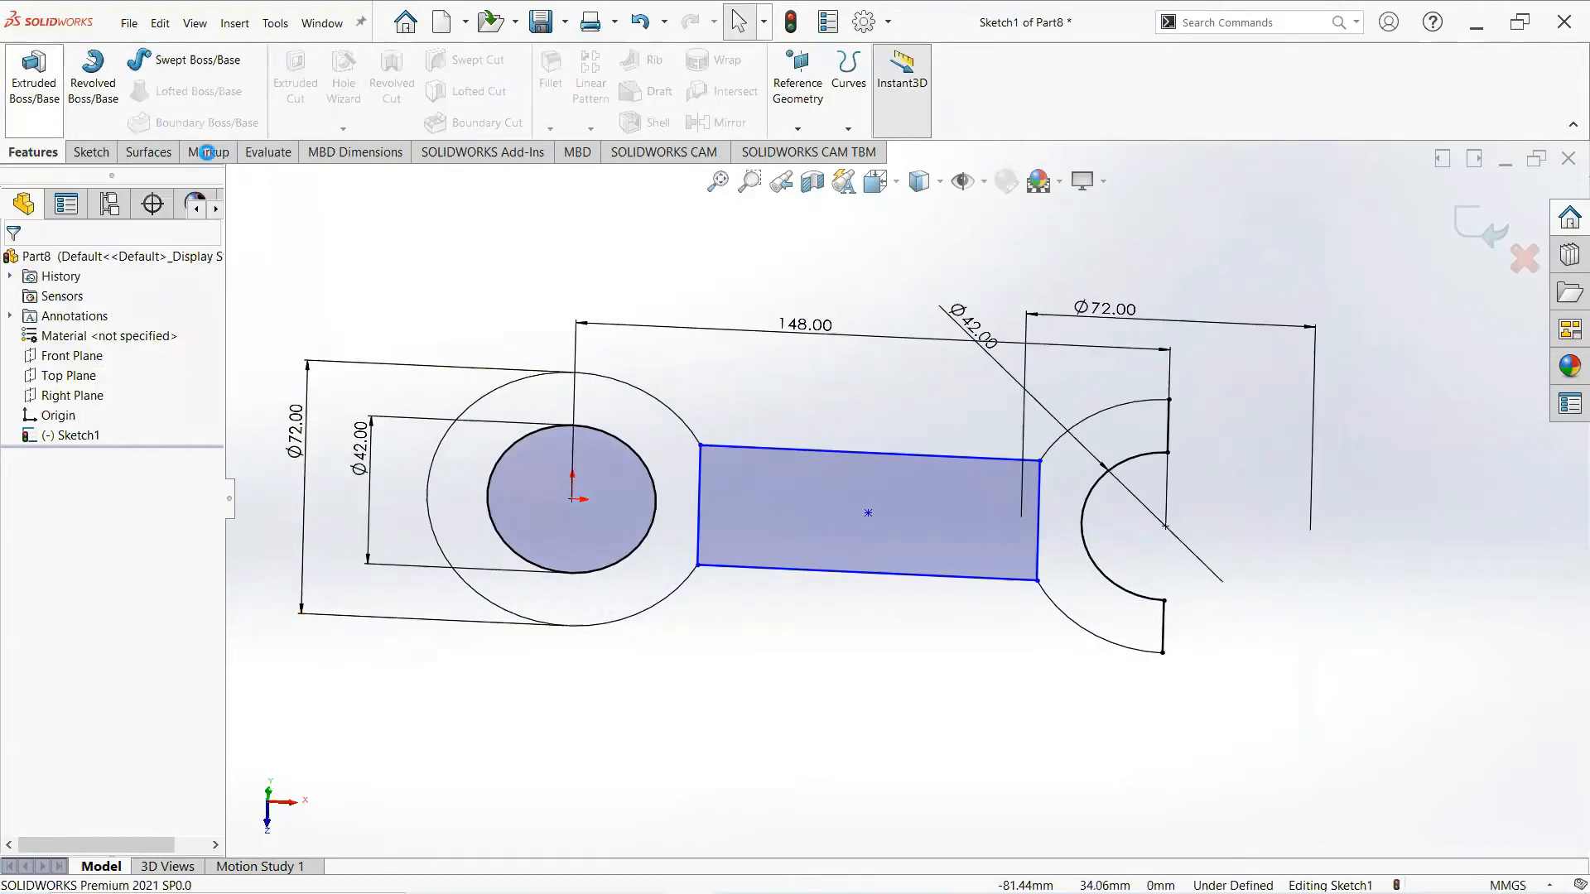
click(759, 527)
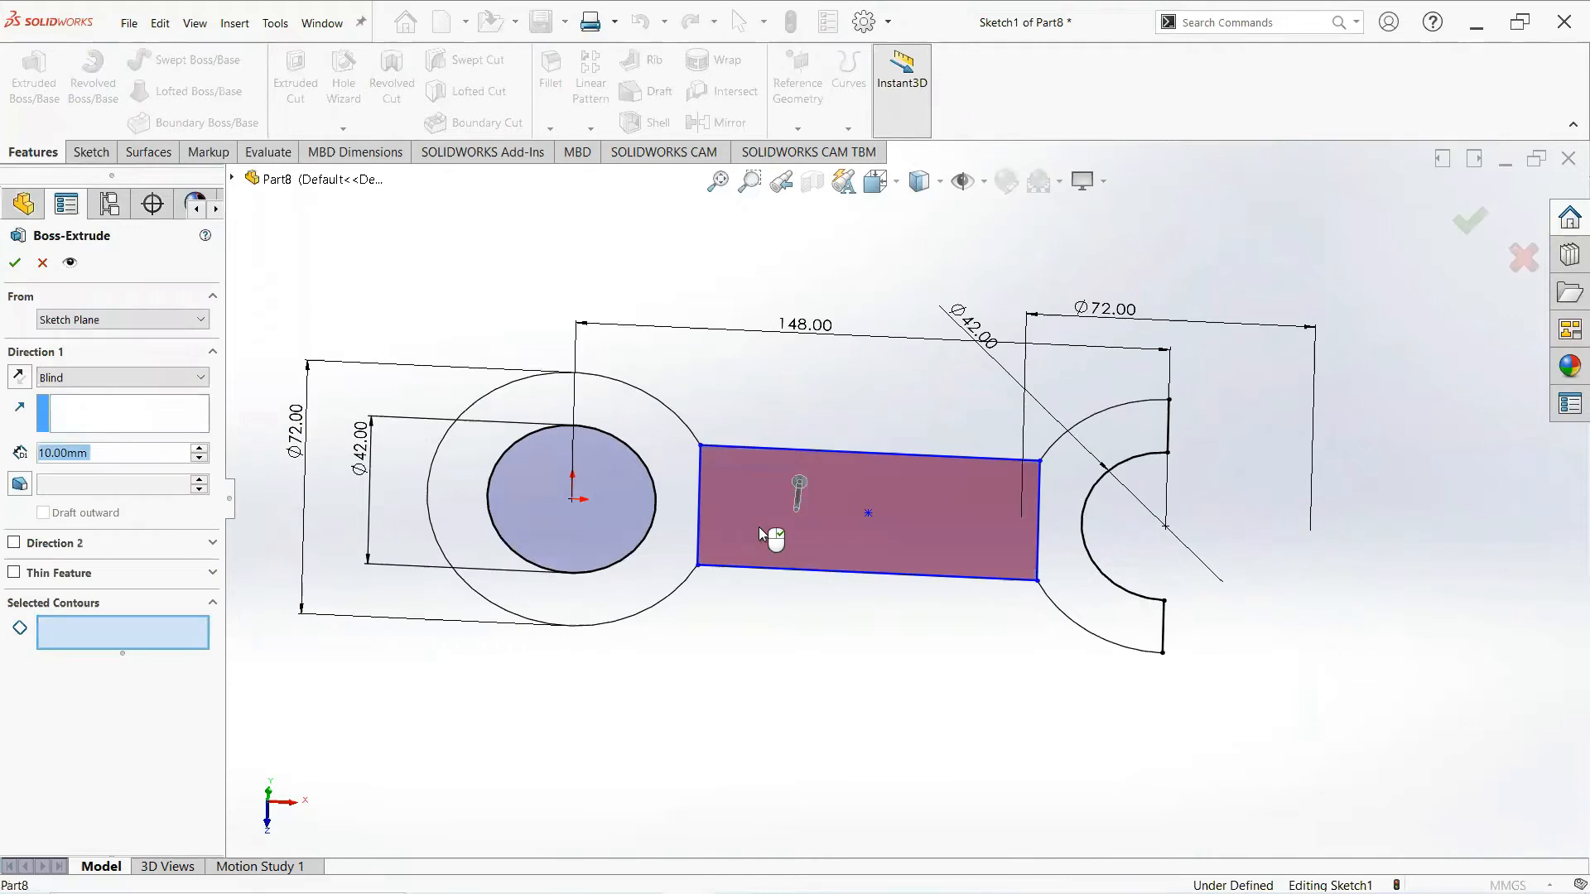
click(644, 564)
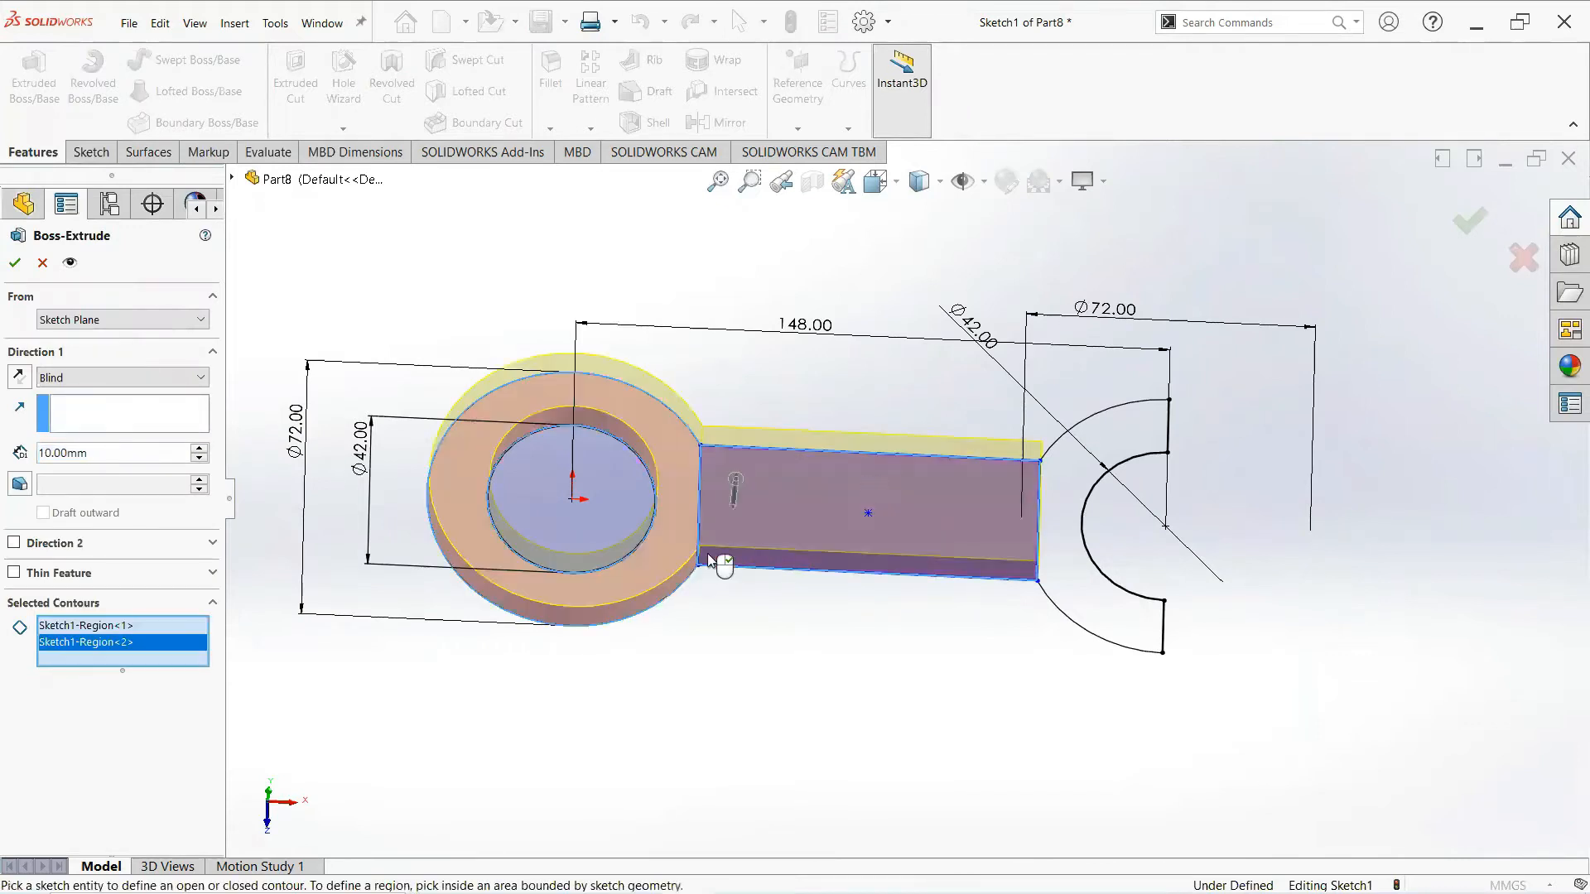
click(1074, 605)
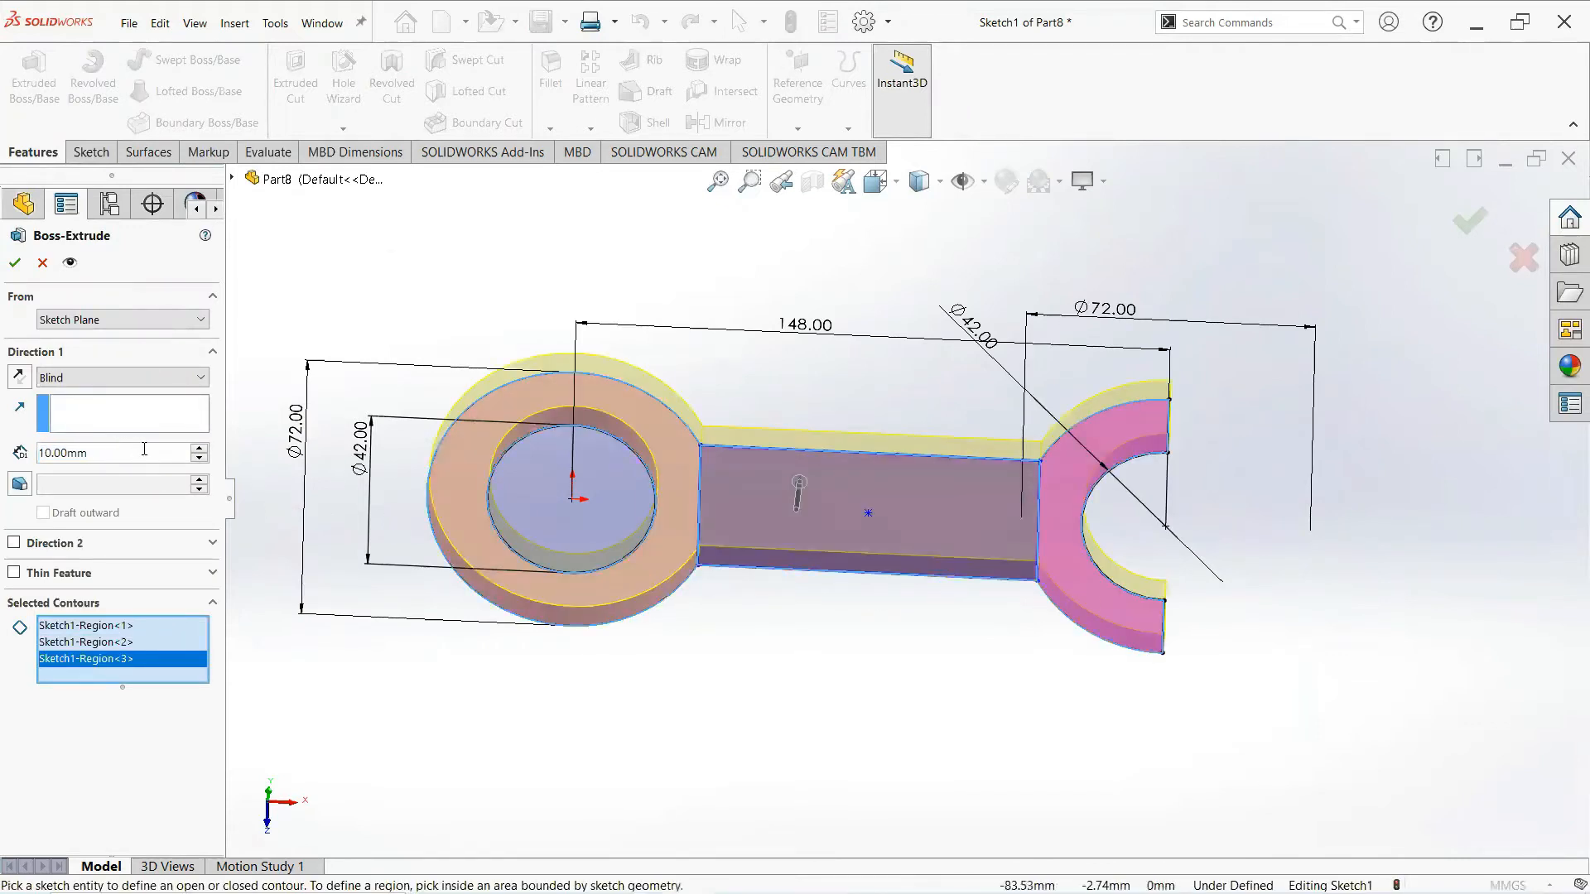
text(23)
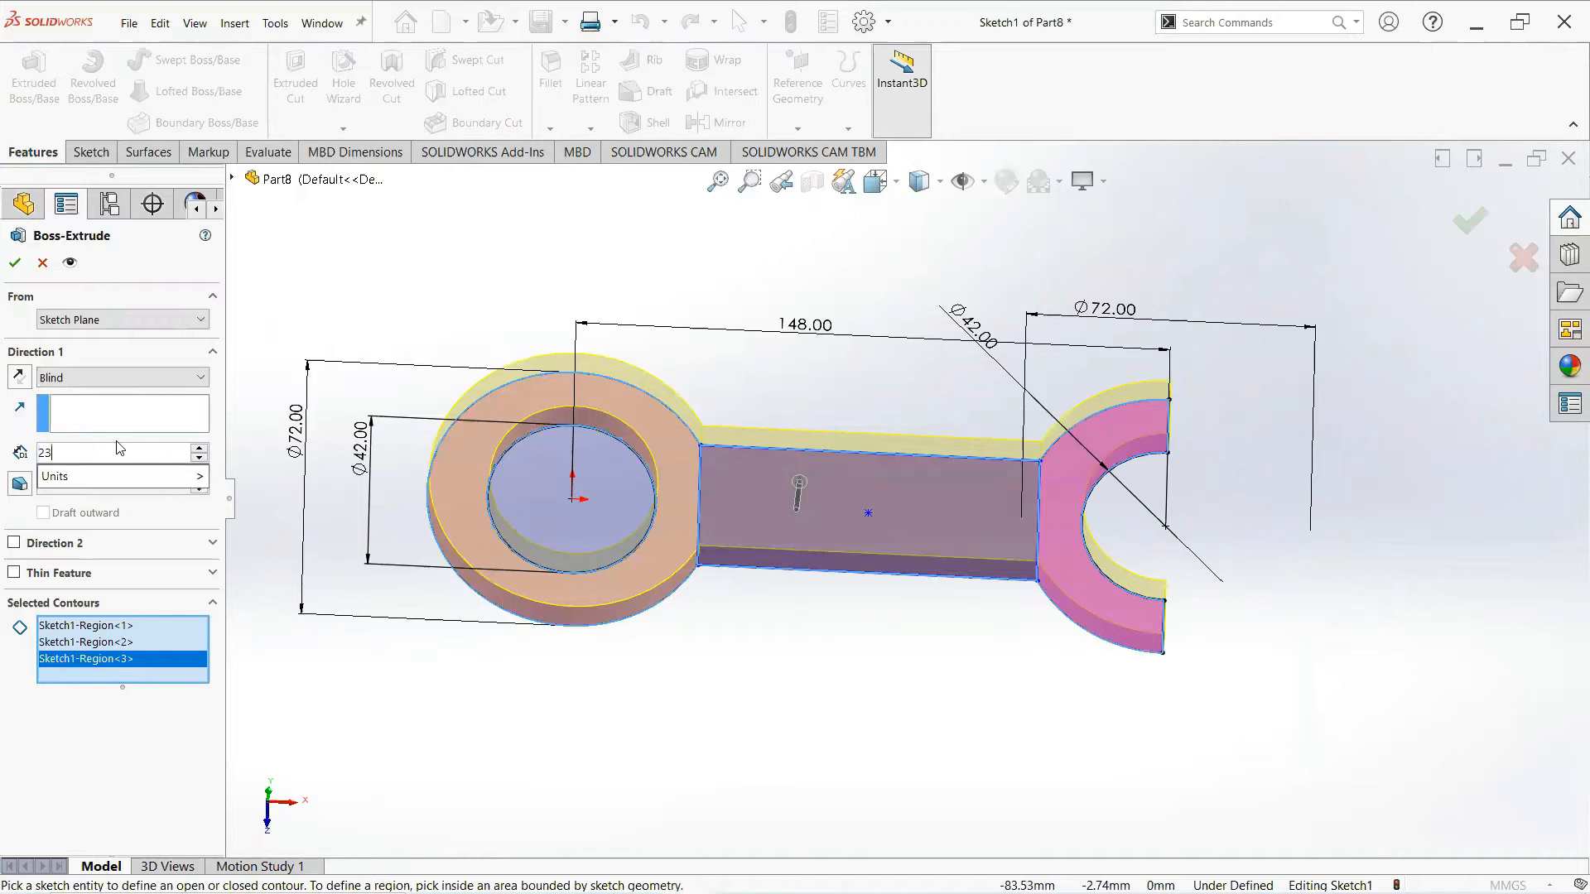
key(Return)
click(99, 378)
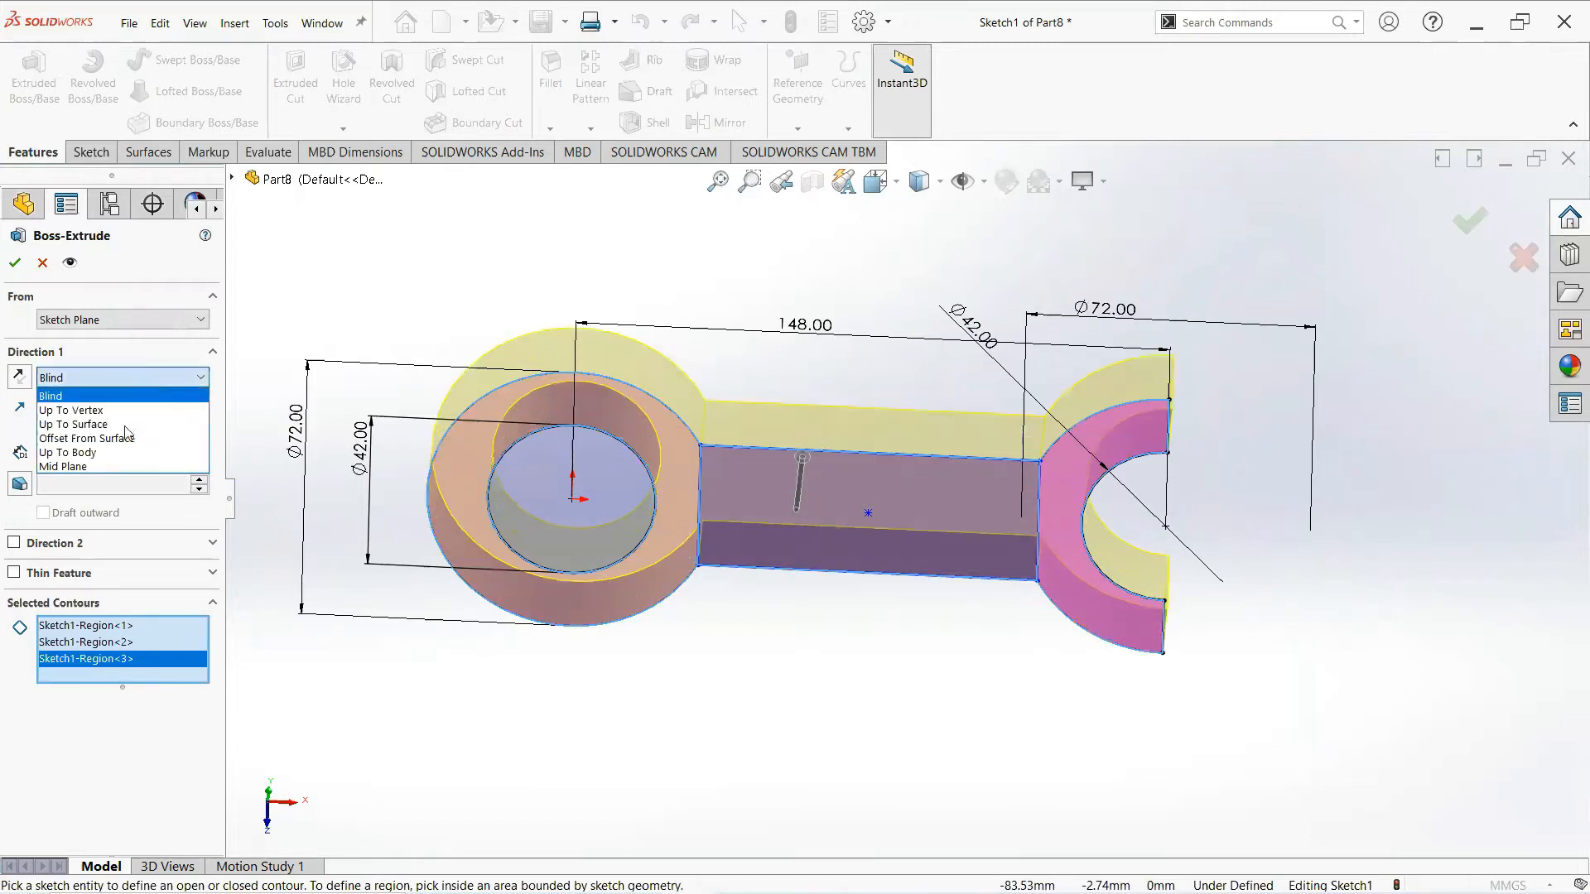
click(106, 466)
middle_drag(409, 465, 448, 357)
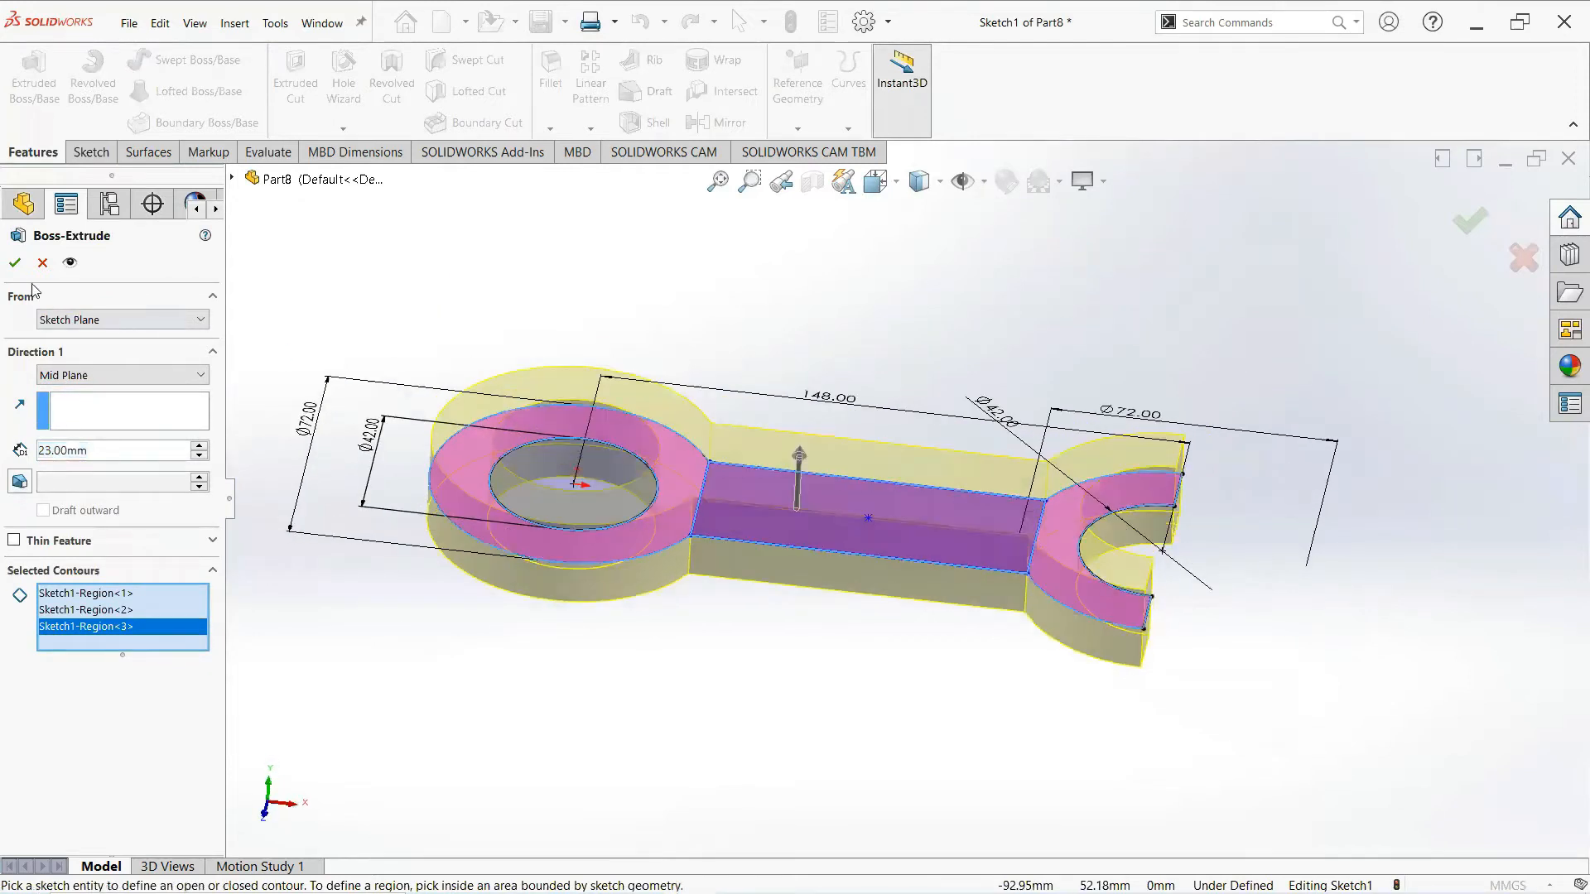
click(15, 263)
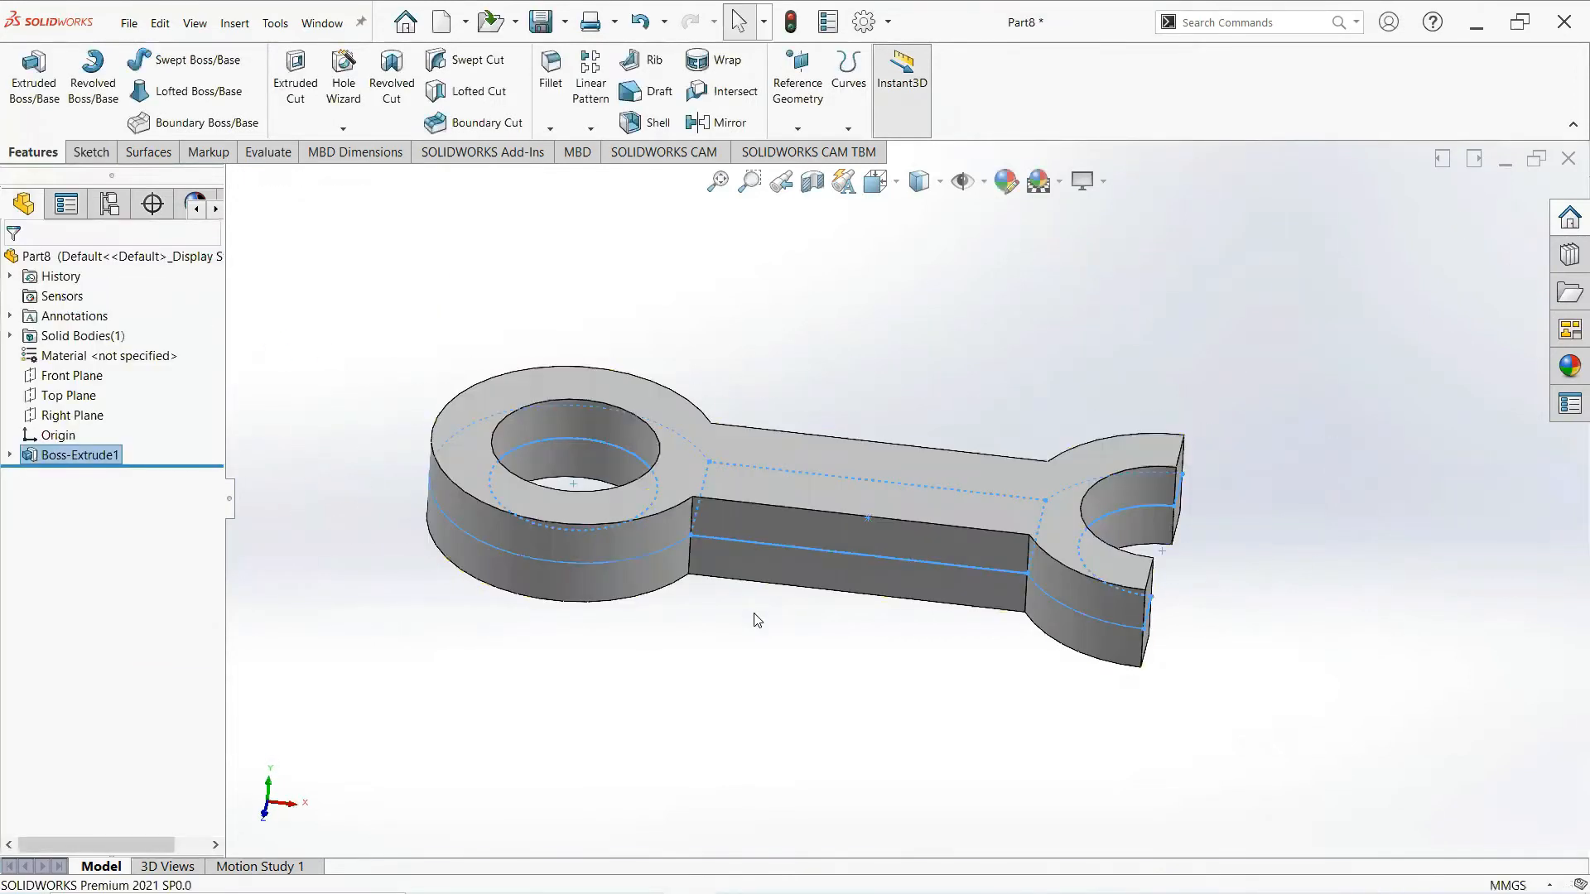
Sketch two concentric circles on the Top Plane, centred on the origin and matching the ring's outer and inner edges
middle_drag(758, 648, 599, 522)
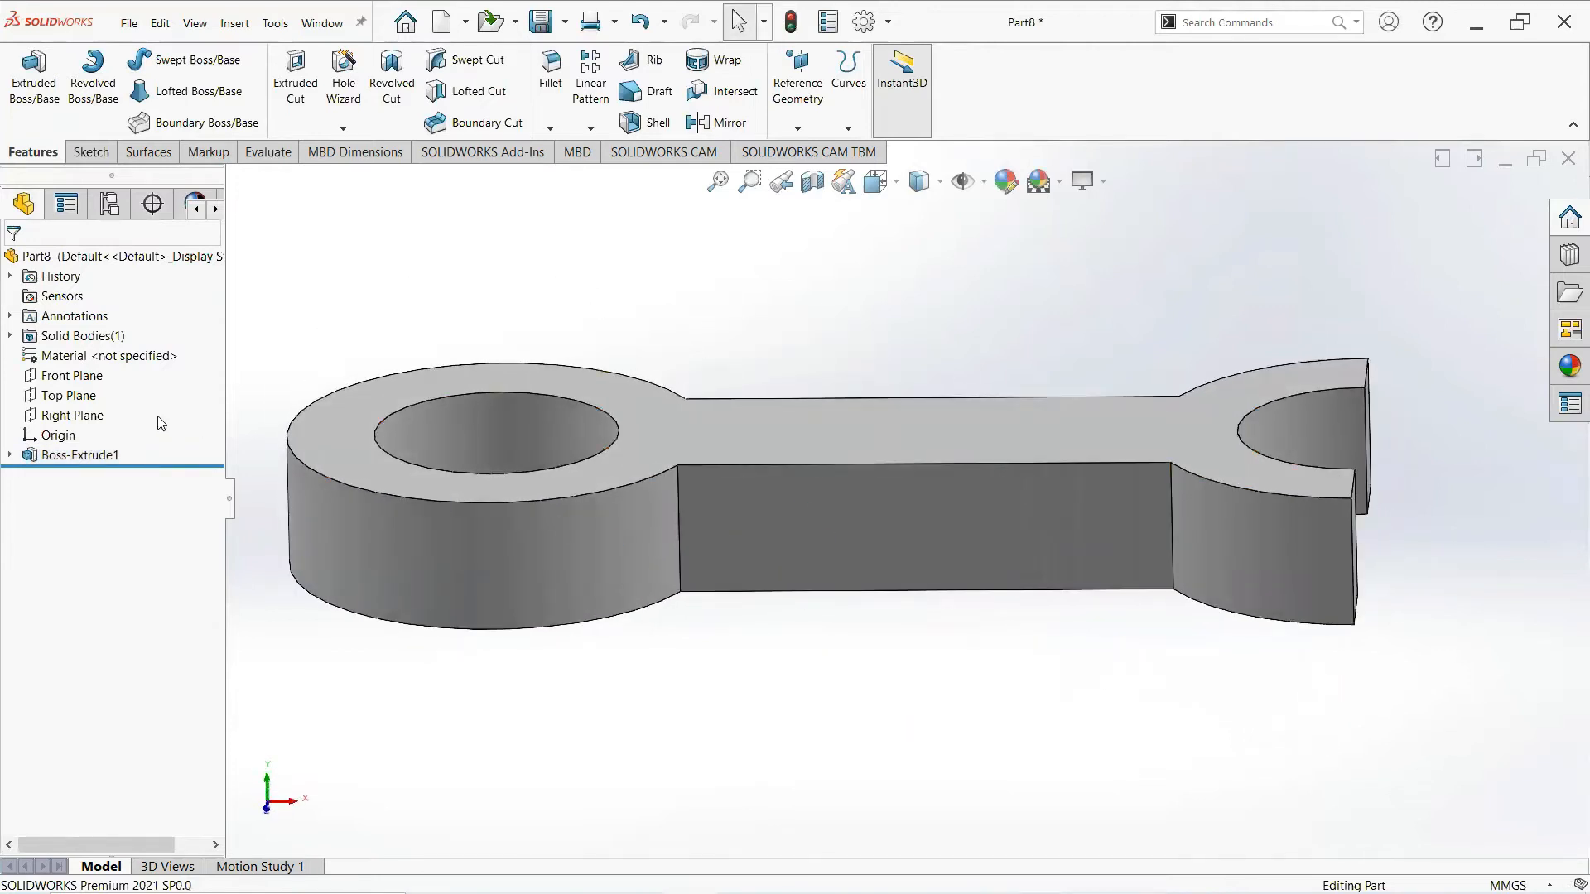
click(70, 396)
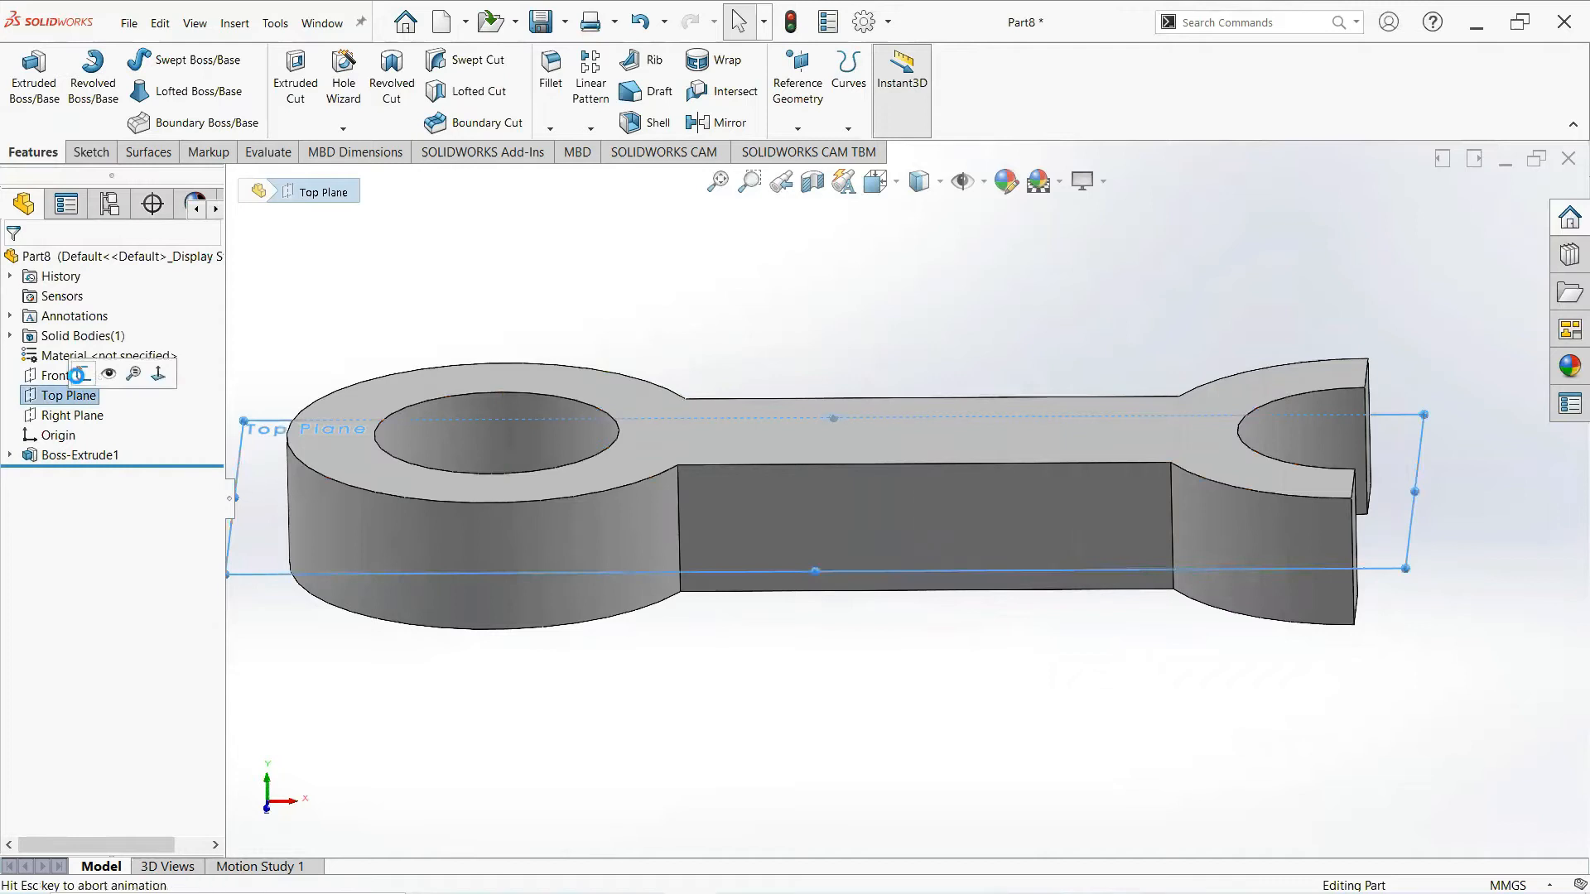
click(139, 356)
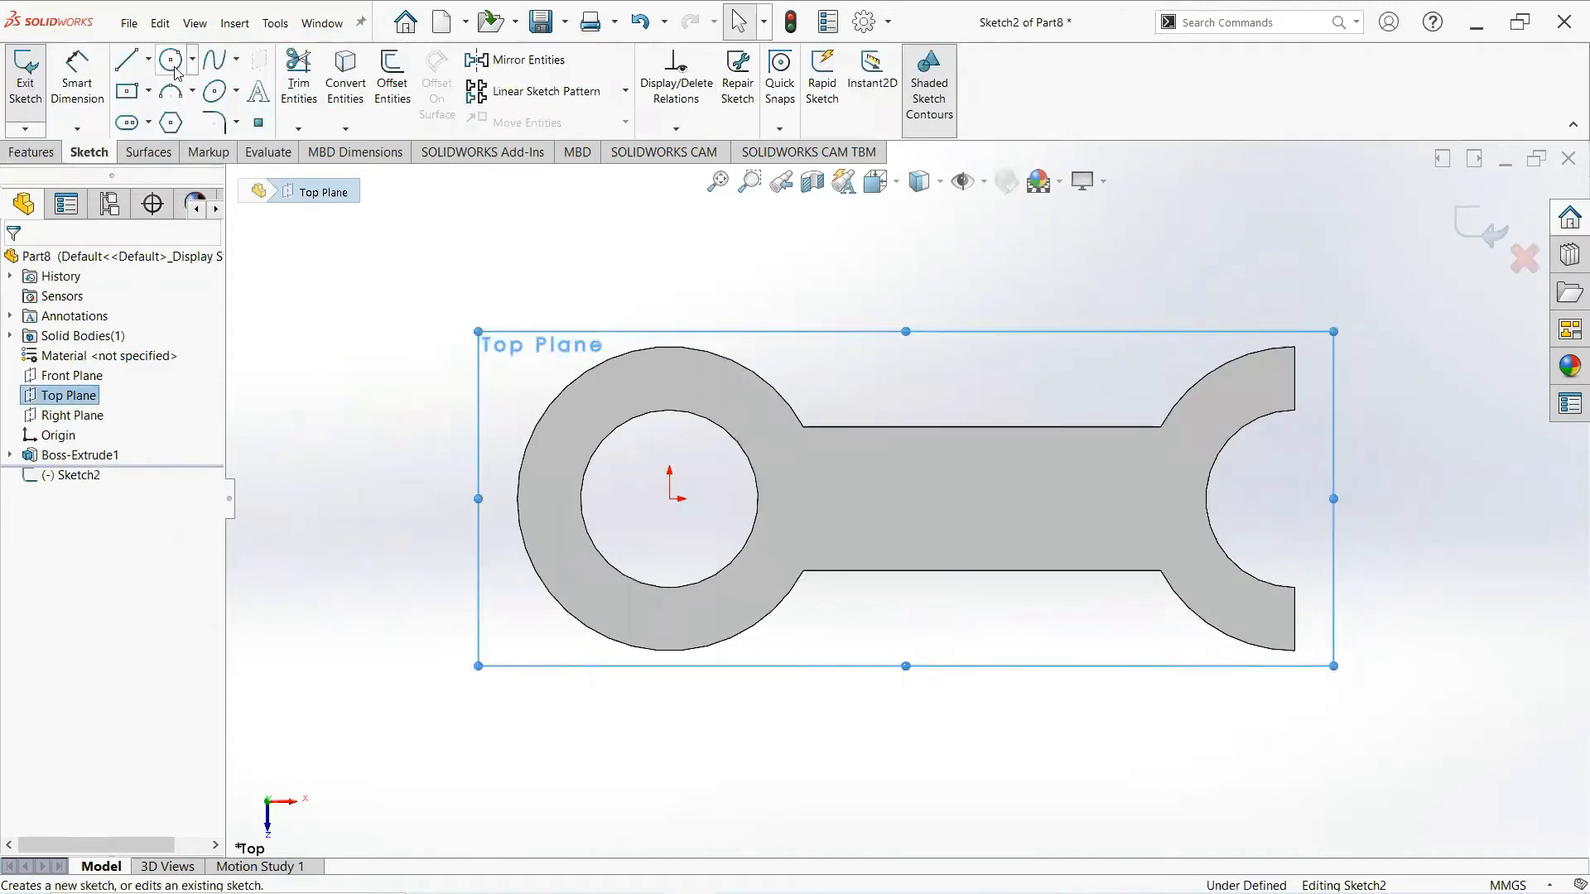
click(175, 72)
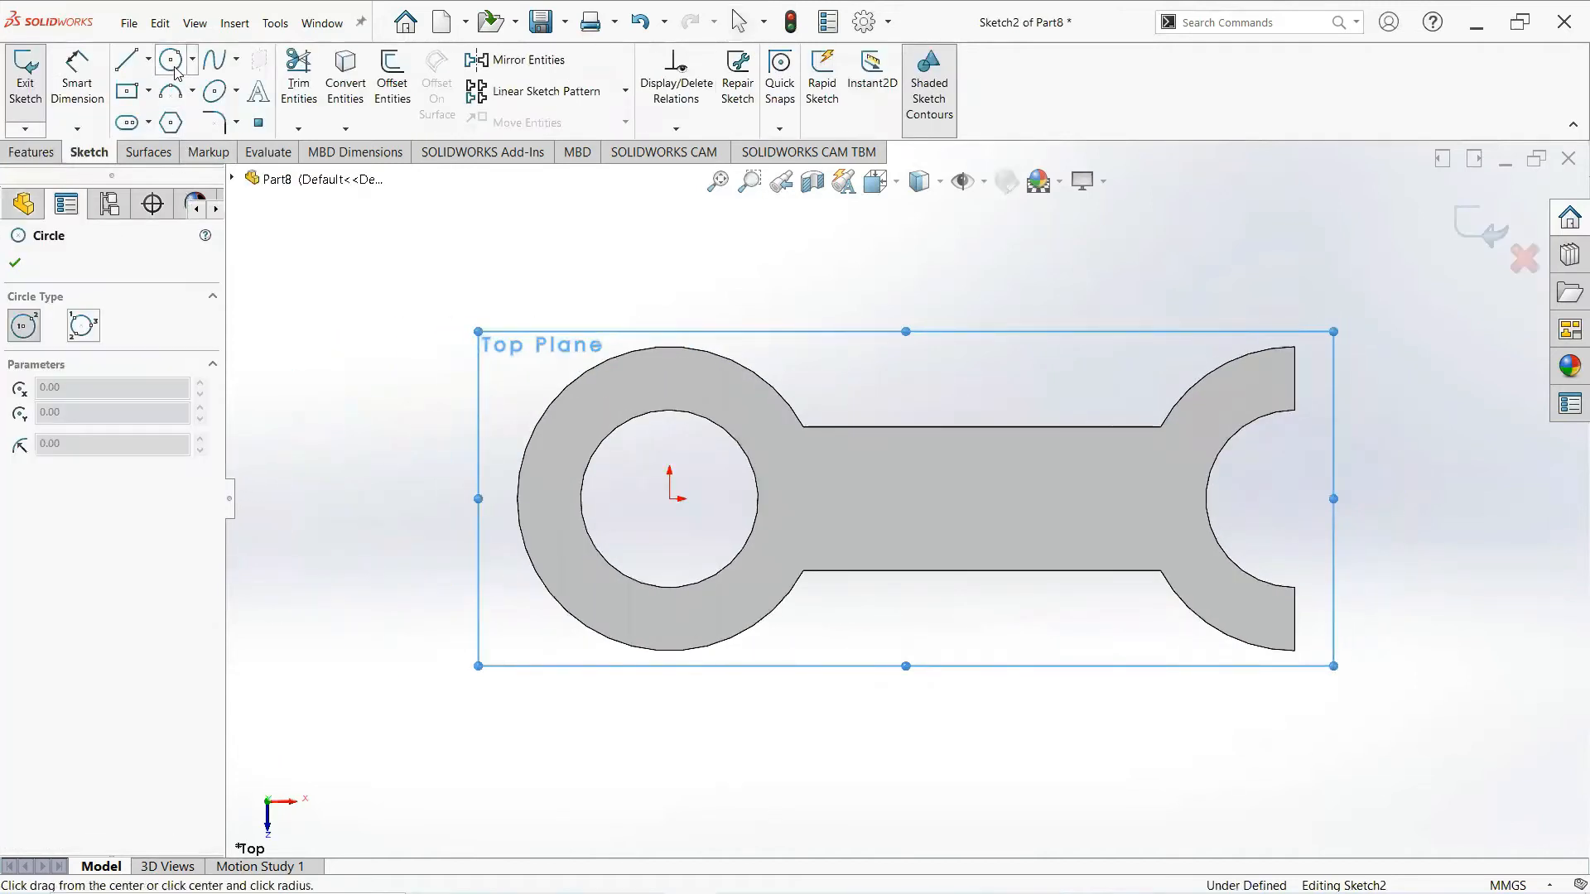
click(670, 500)
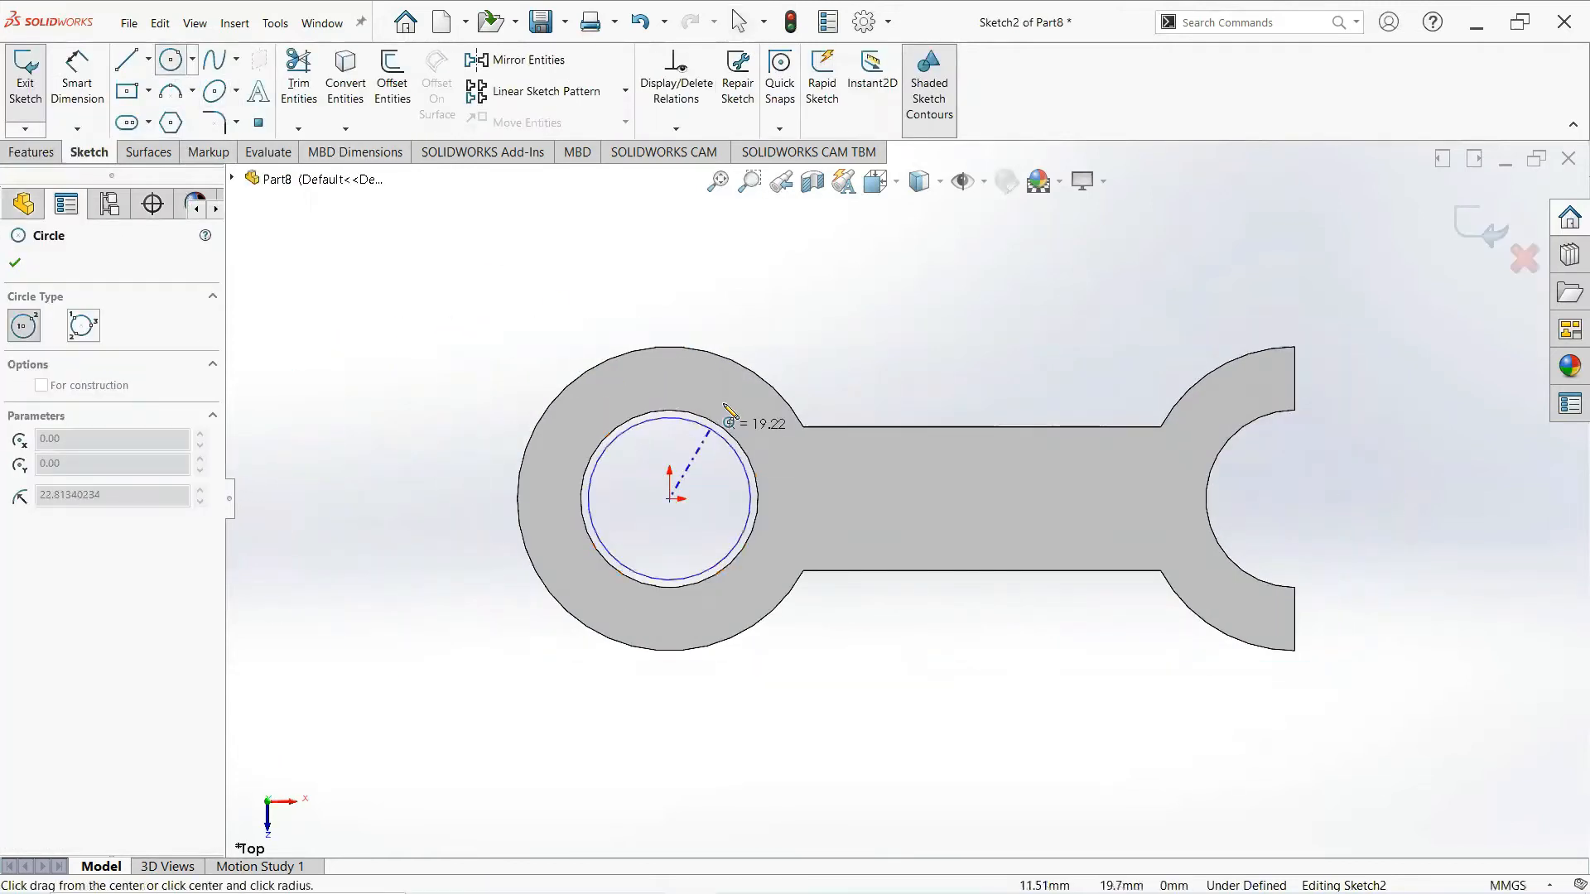
click(743, 364)
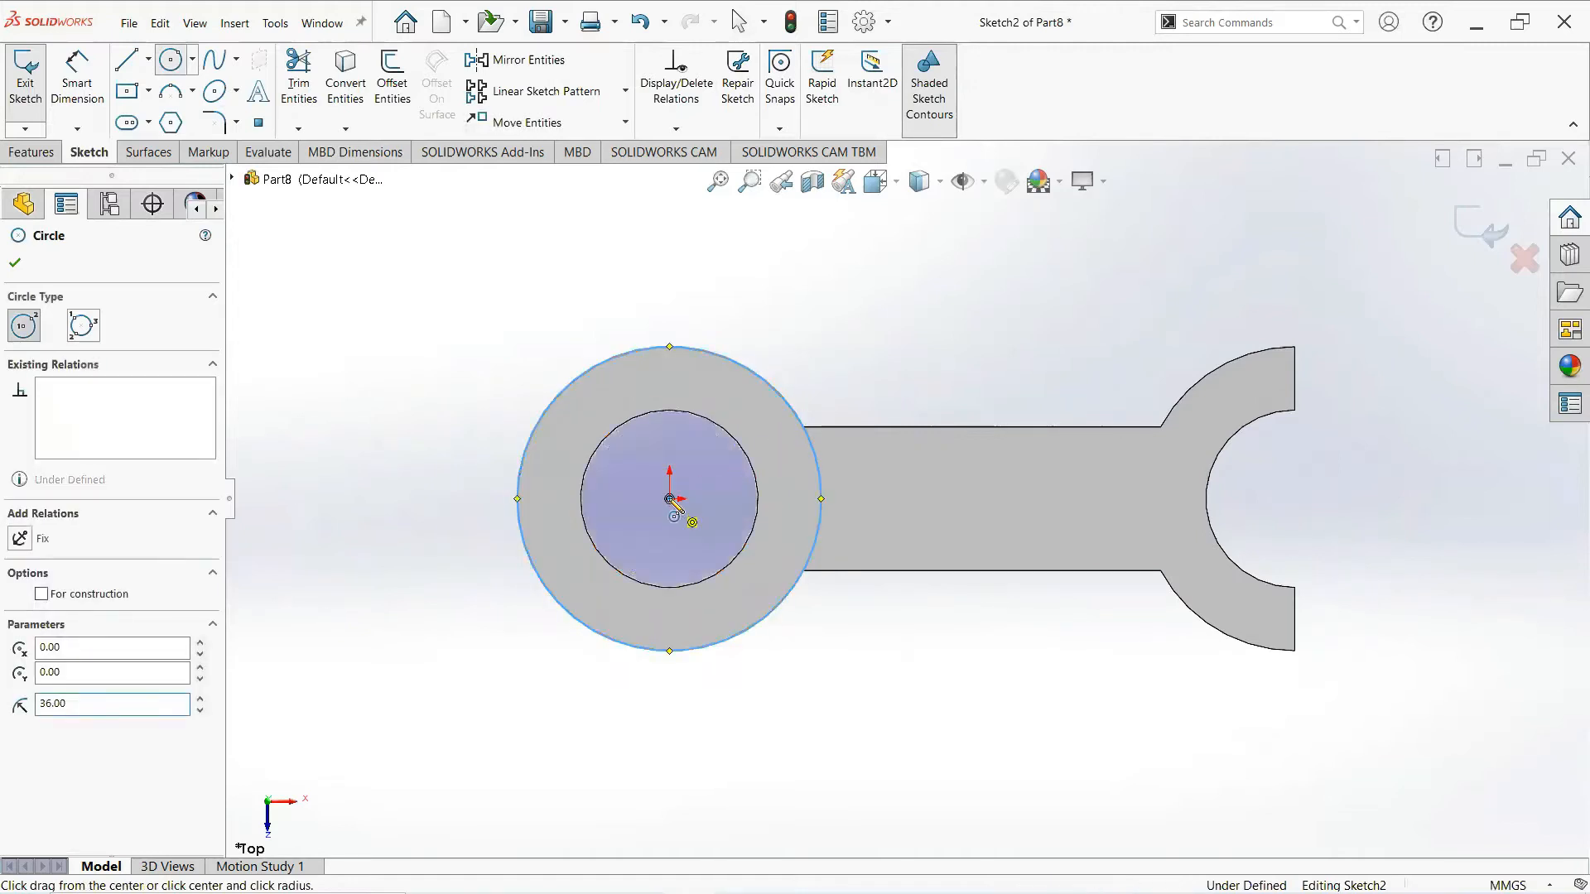
click(670, 499)
click(710, 423)
right_click(710, 425)
click(750, 427)
Dimension the outer circle's diameter as 72 mm and the inner circle's diameter as 42 mm
click(70, 107)
click(585, 380)
double_click(470, 314)
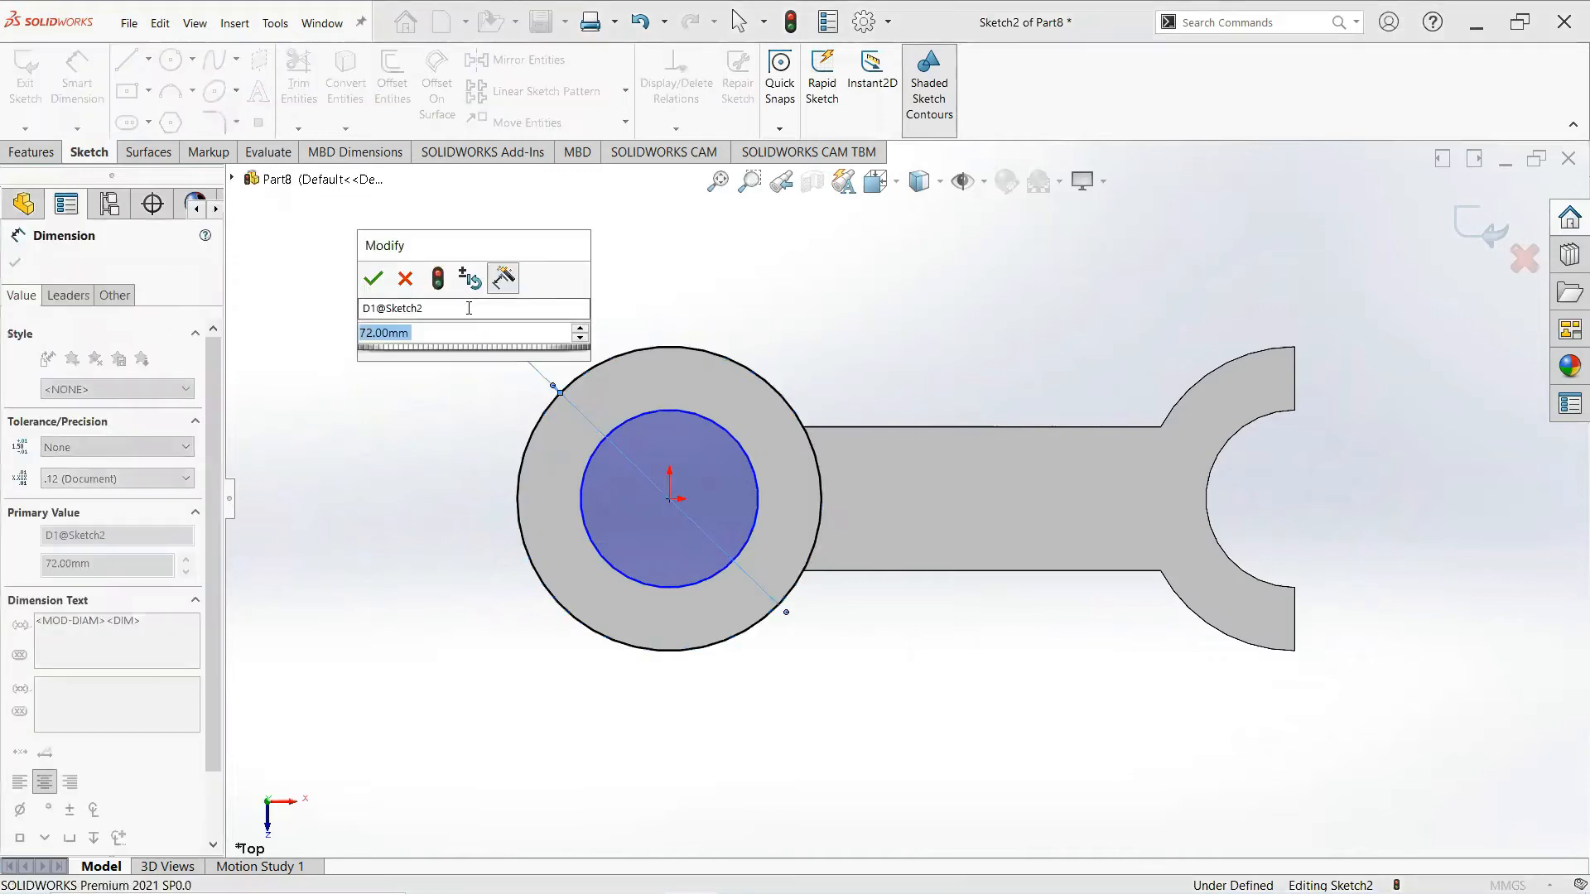
text(72)
key(Return)
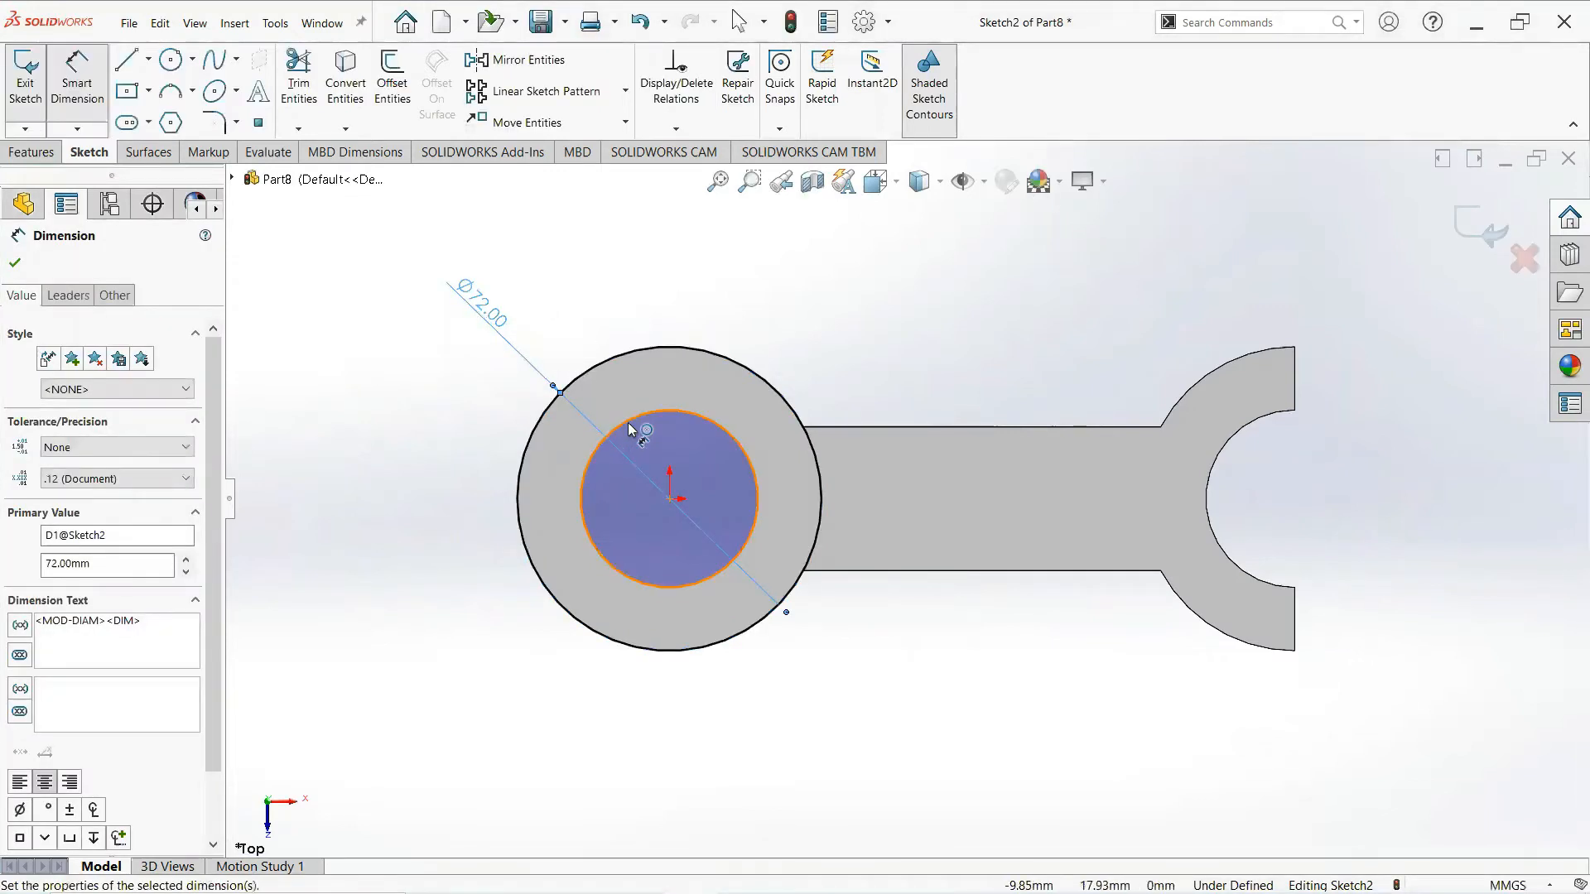
click(631, 431)
click(673, 308)
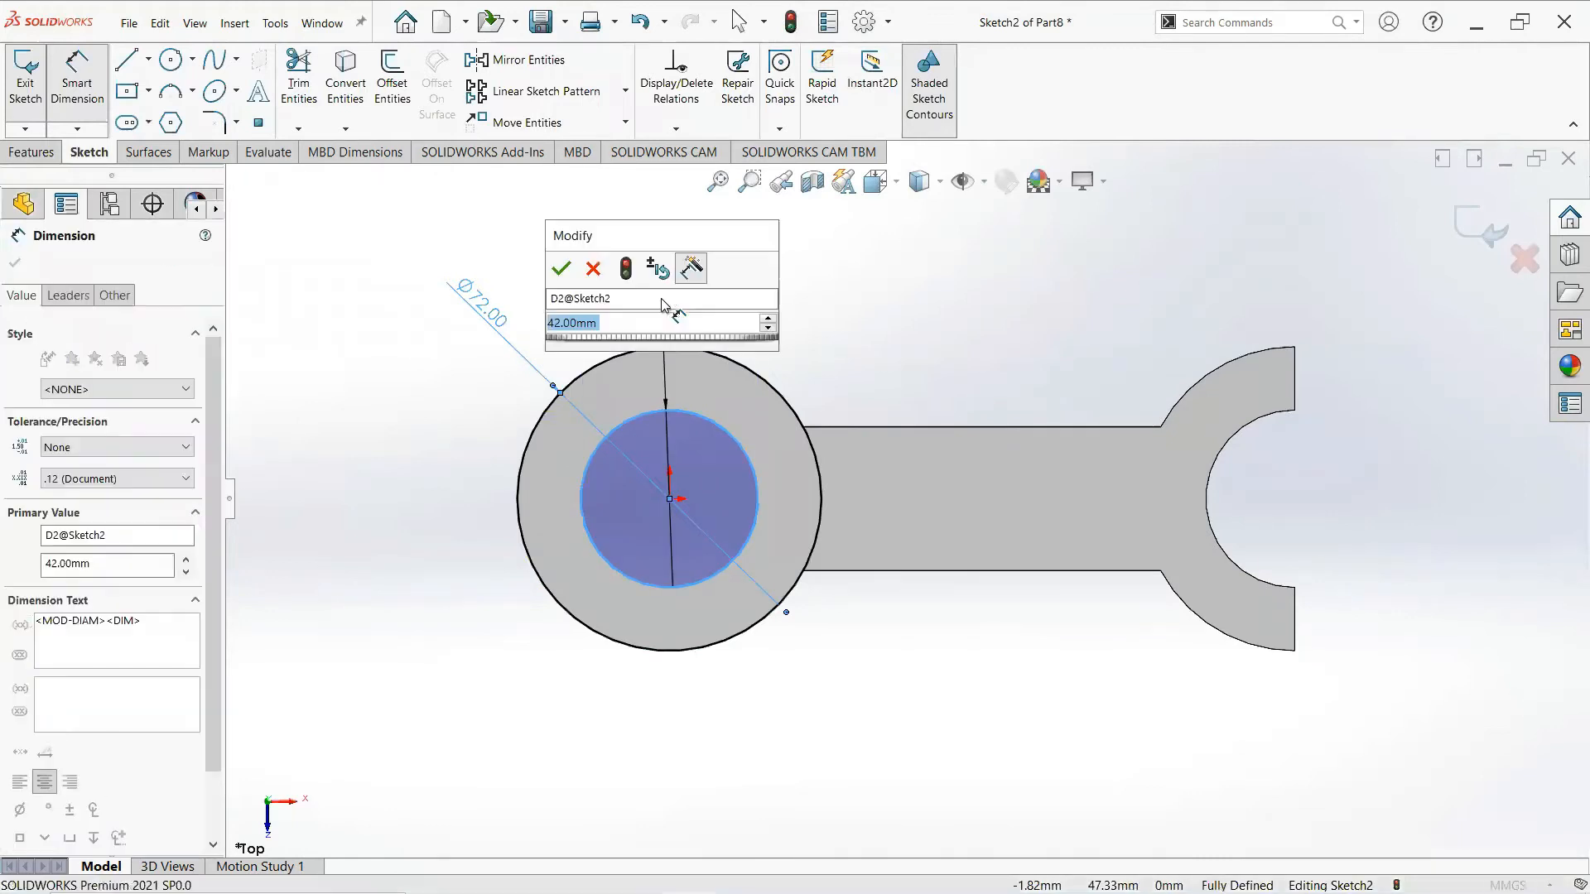
text(42)
key(Return)
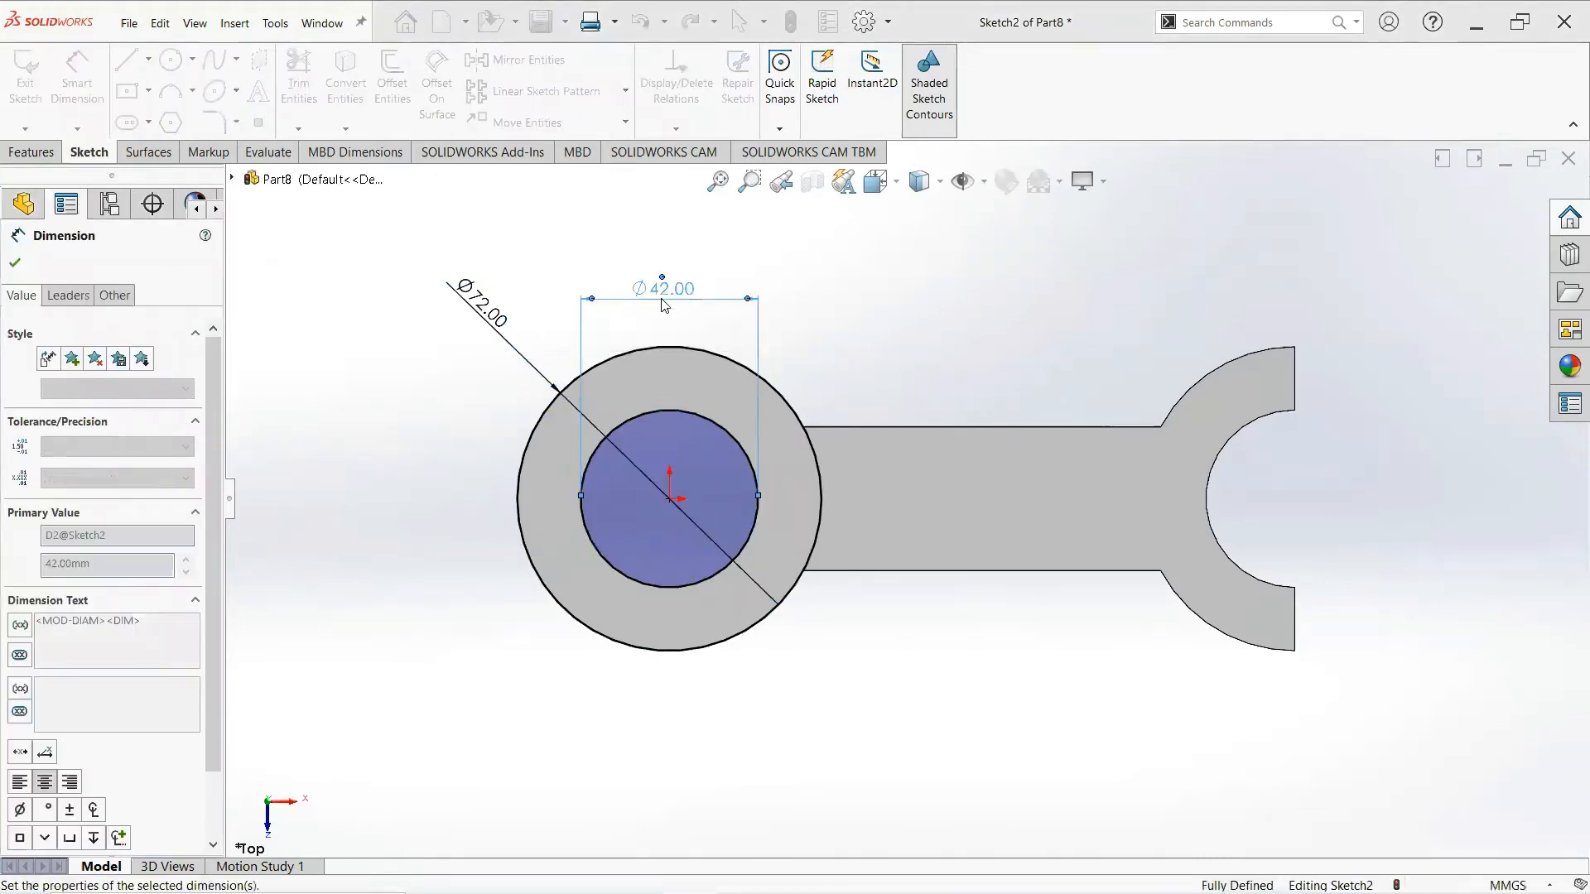
click(14, 265)
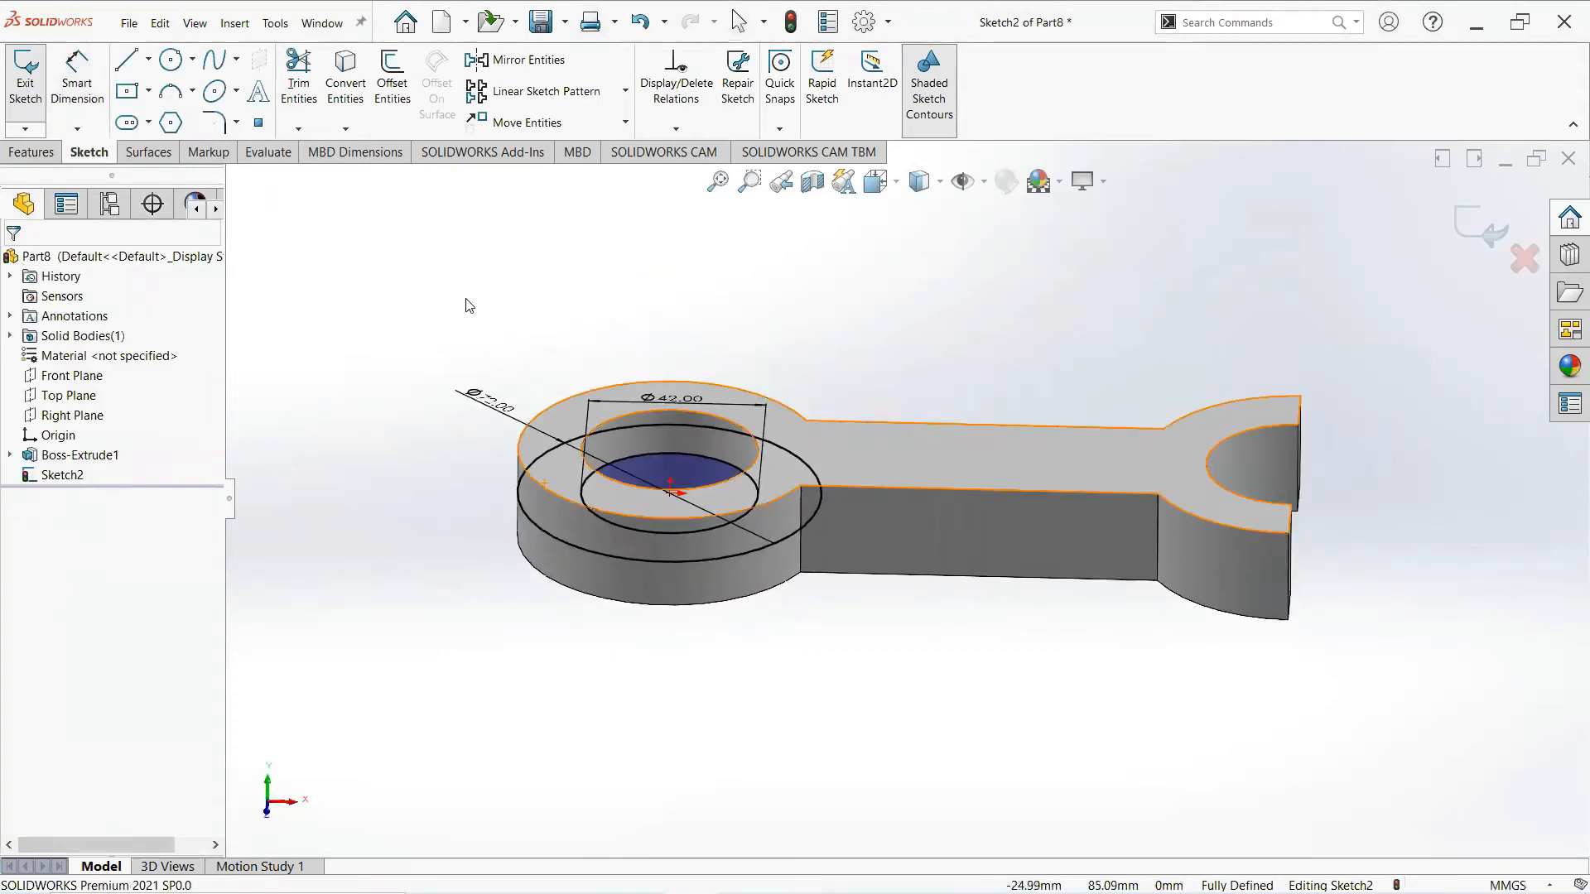
Extrude the ring sketch 30 mm using the Mid Plane end condition, merged with the existing body
click(42, 157)
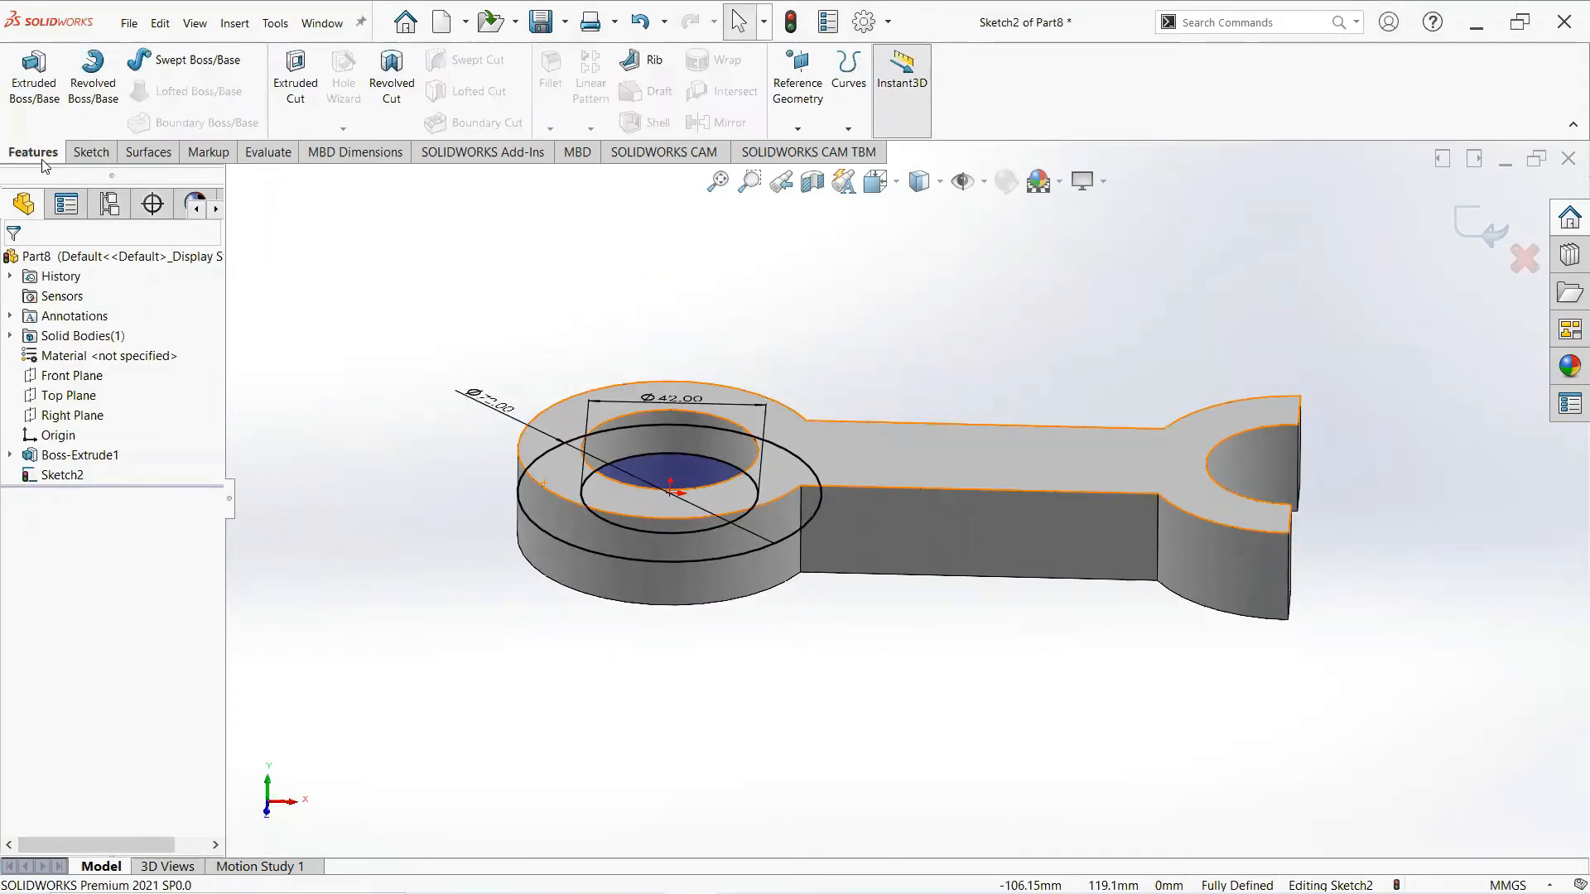
click(33, 83)
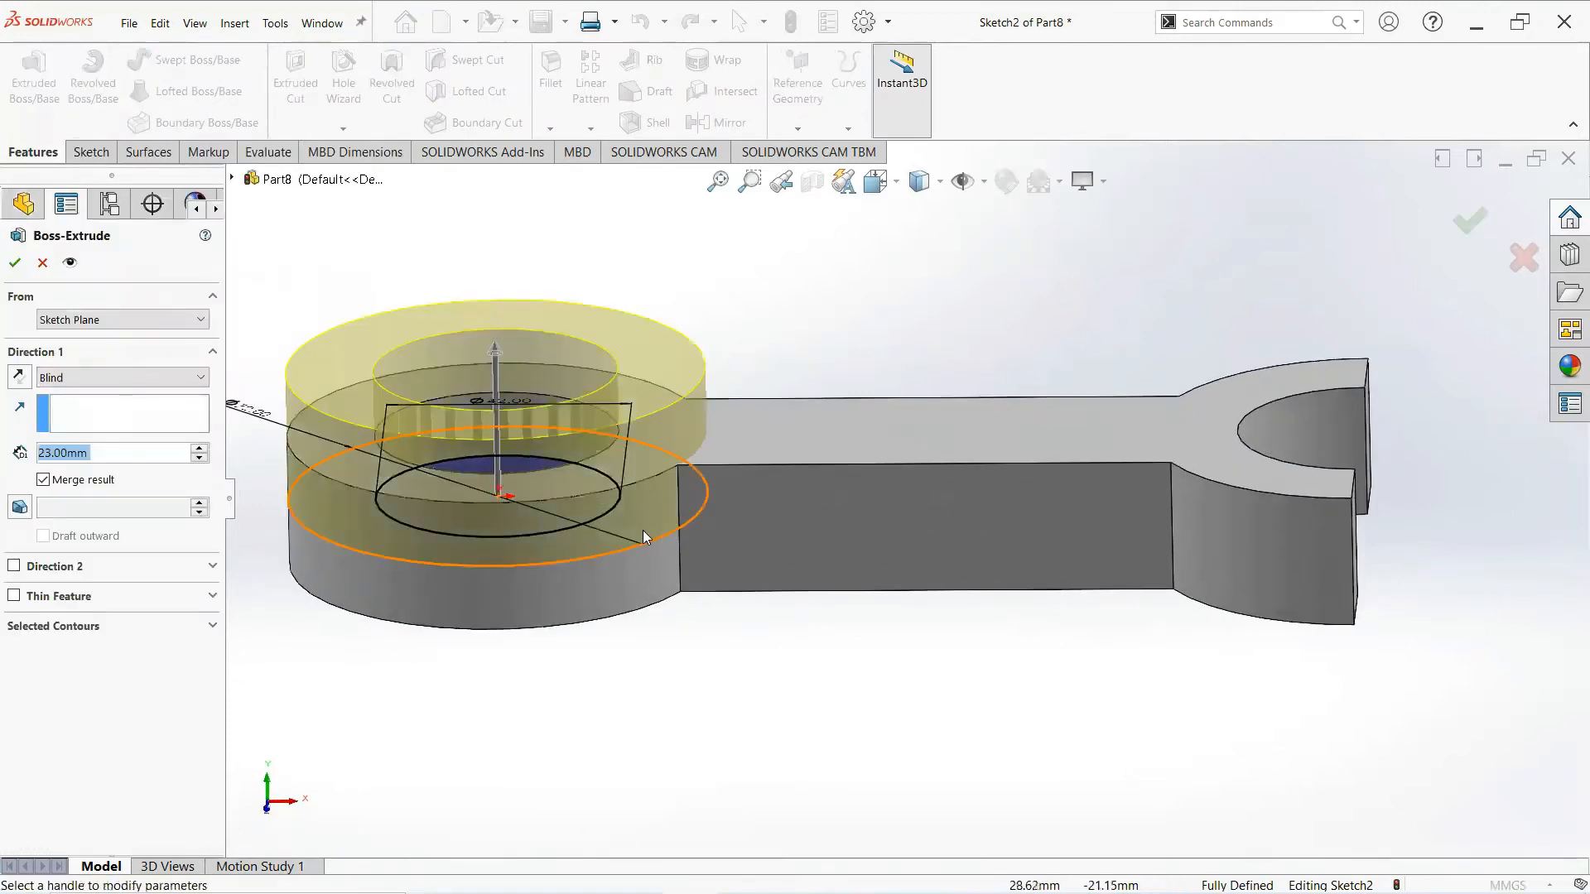
click(128, 377)
click(91, 482)
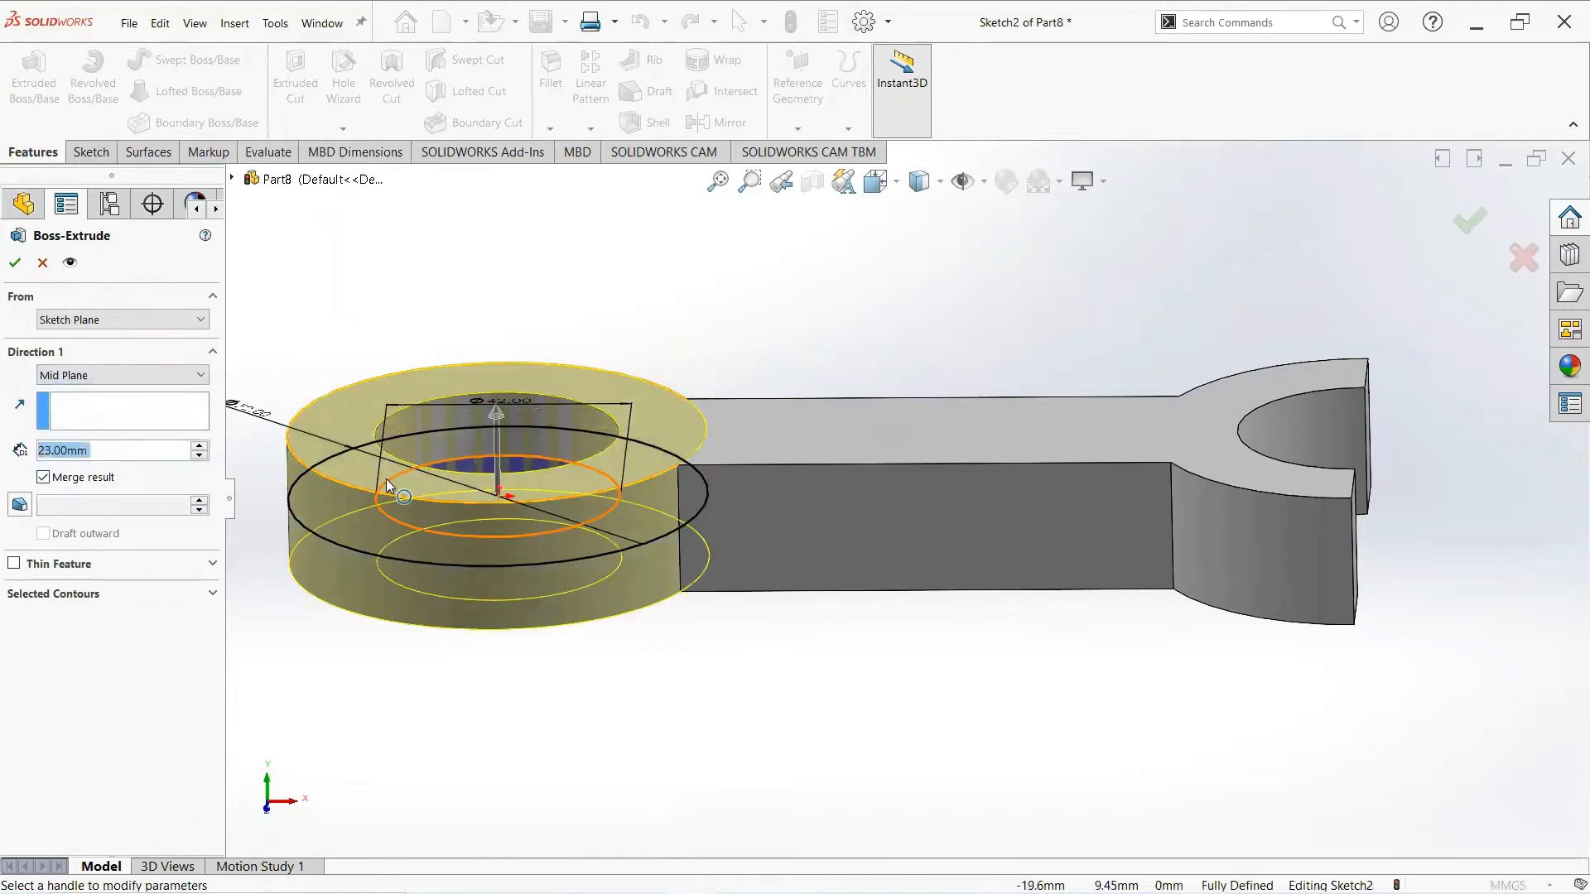
text(30)
key(Return)
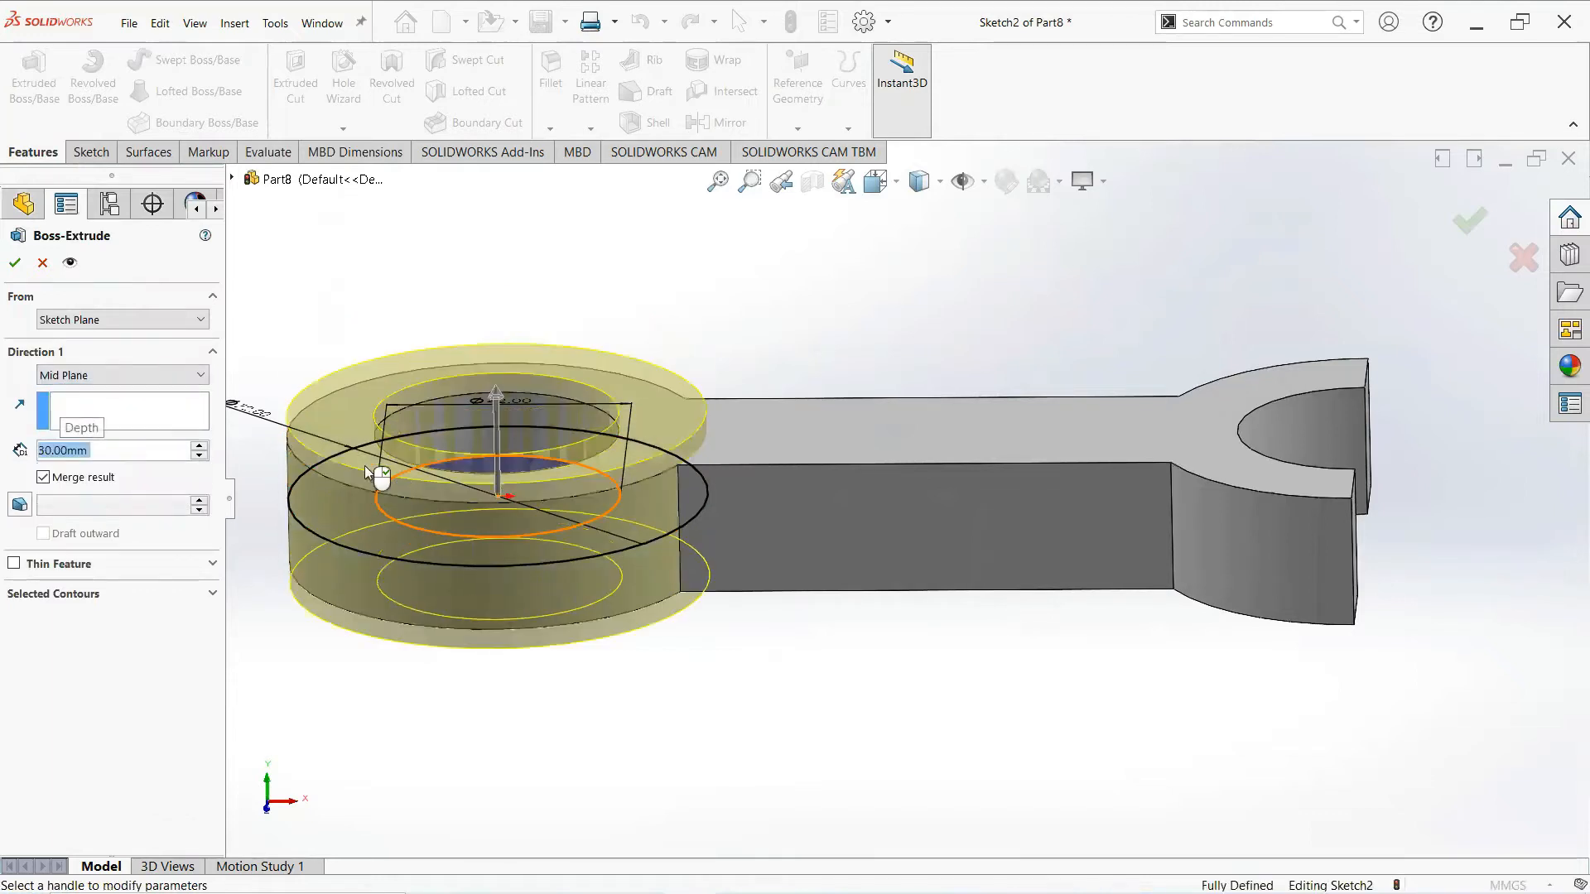
click(14, 263)
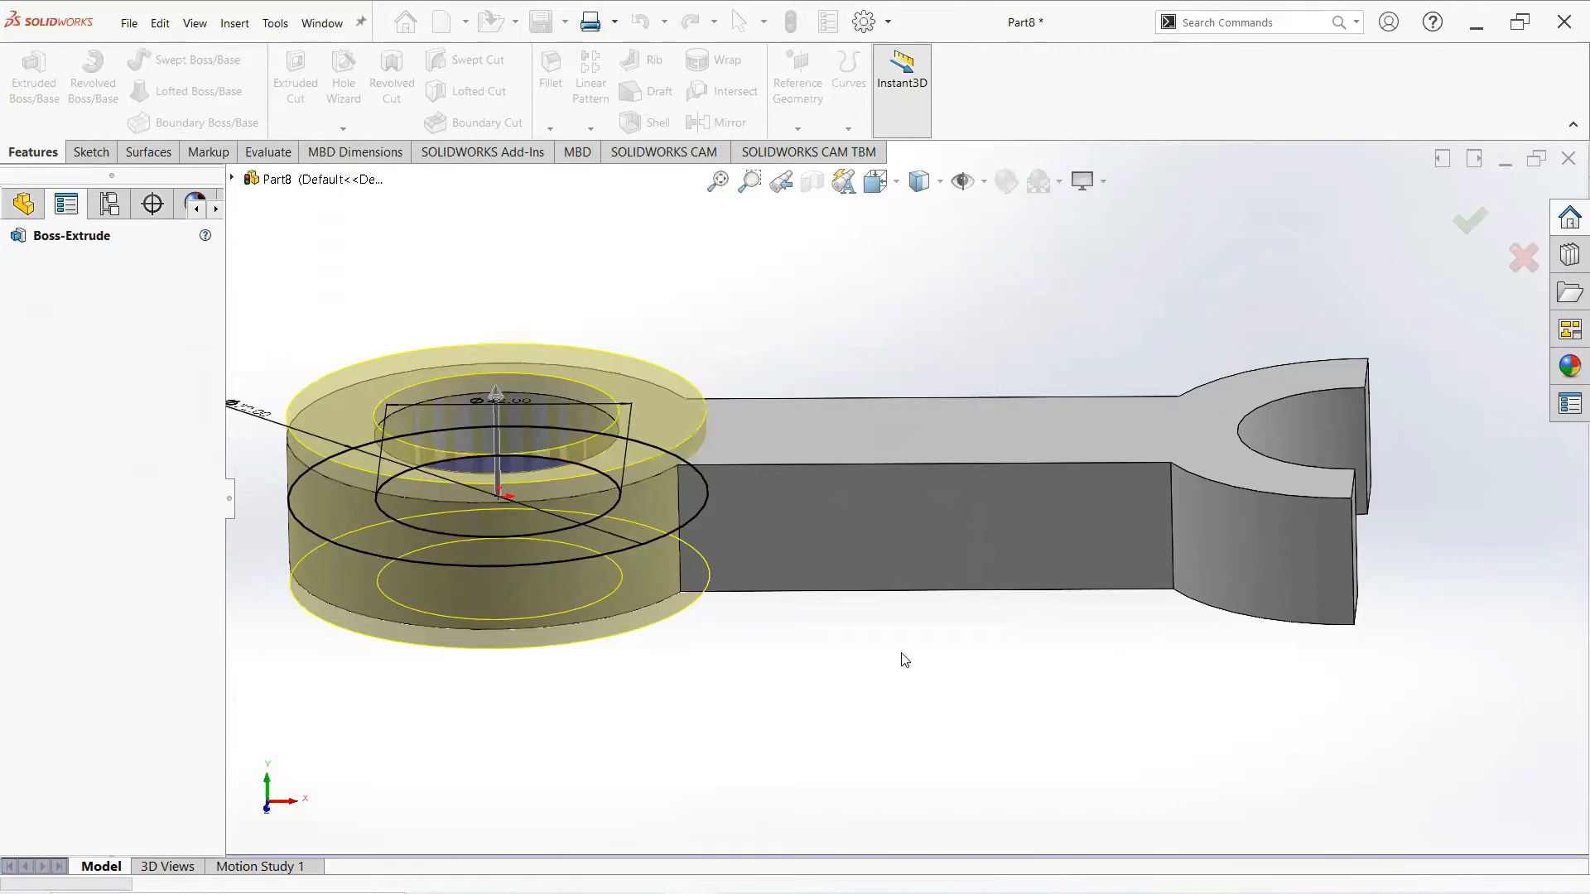
click(824, 686)
Sketch a circle of about 15.6 mm diameter on the C-shaped end's front flat end face, centred on its outer edge's midpoint
mouse_move(824, 686)
middle_down()
mouse_move(1282, 699)
mouse_move(958, 675)
mouse_move(925, 611)
middle_up()
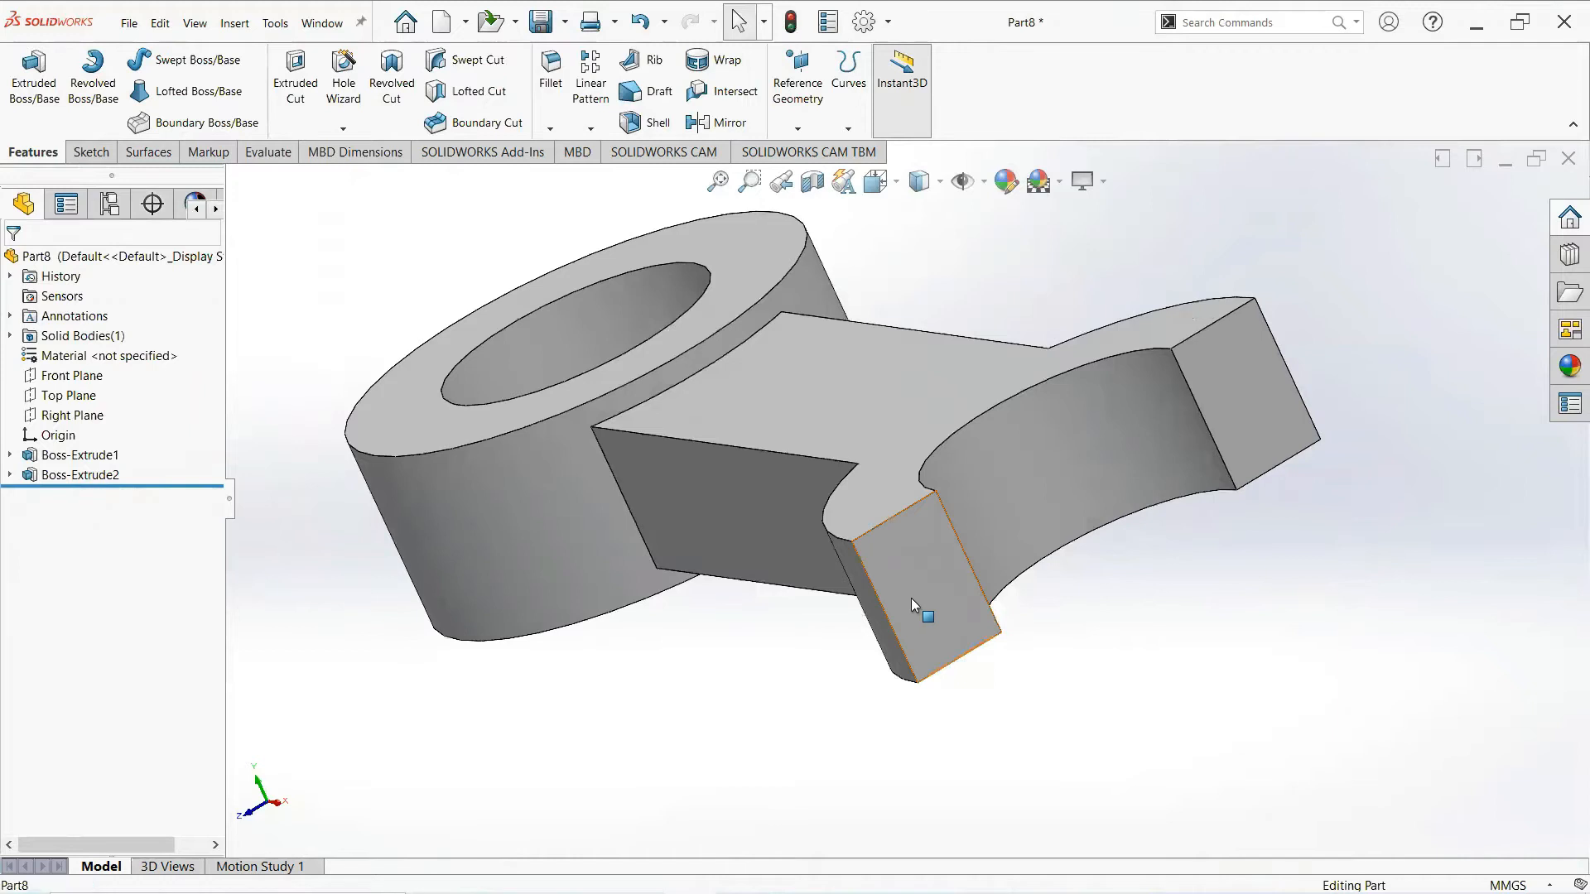
click(911, 598)
click(986, 551)
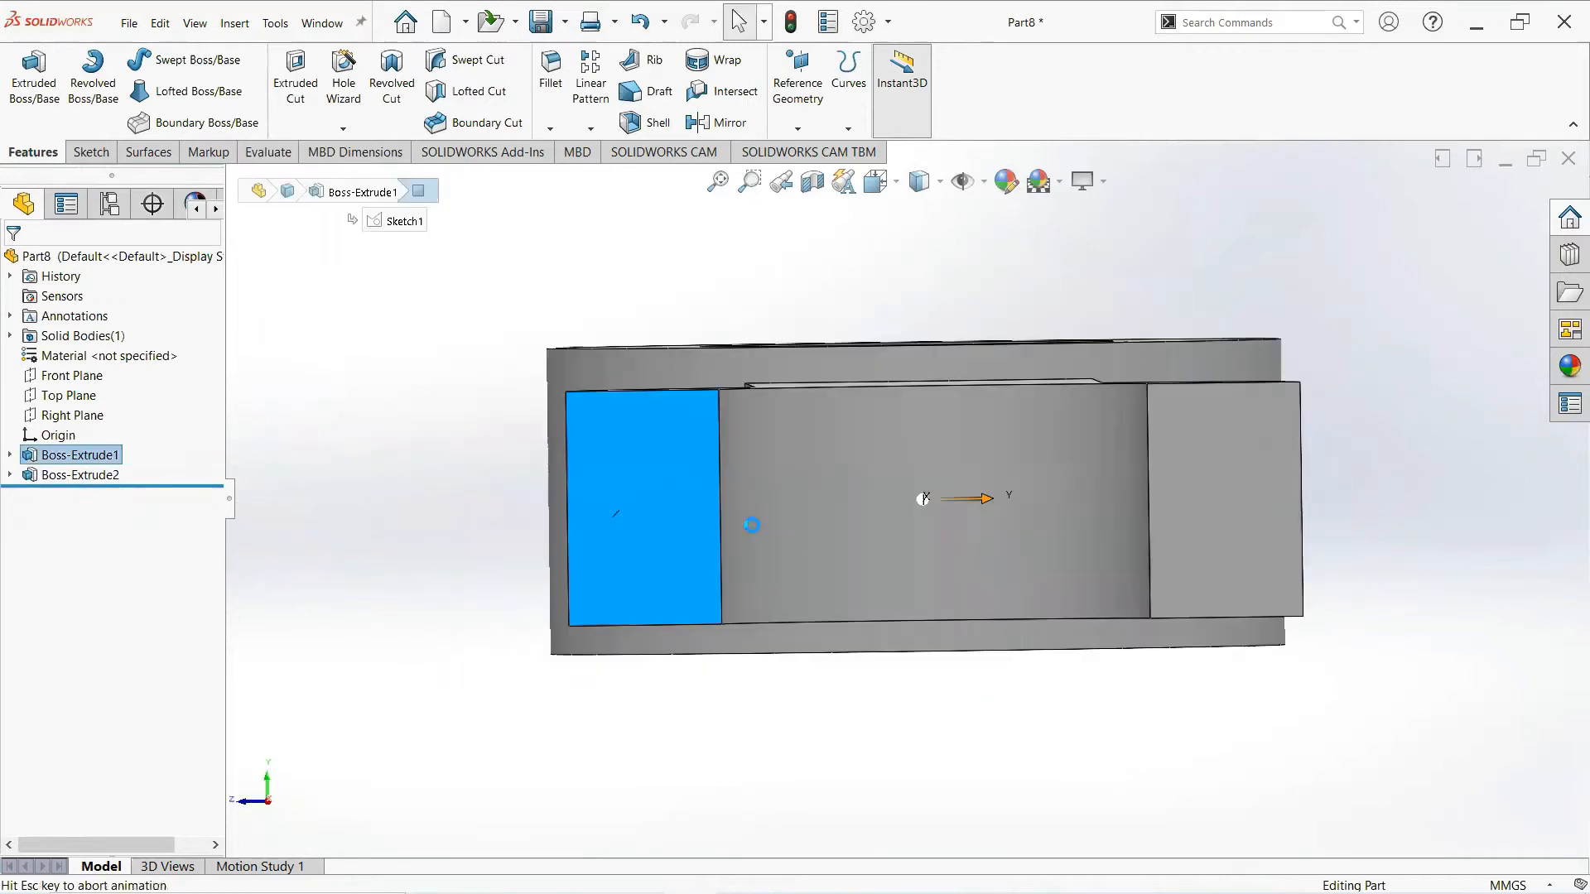
click(172, 61)
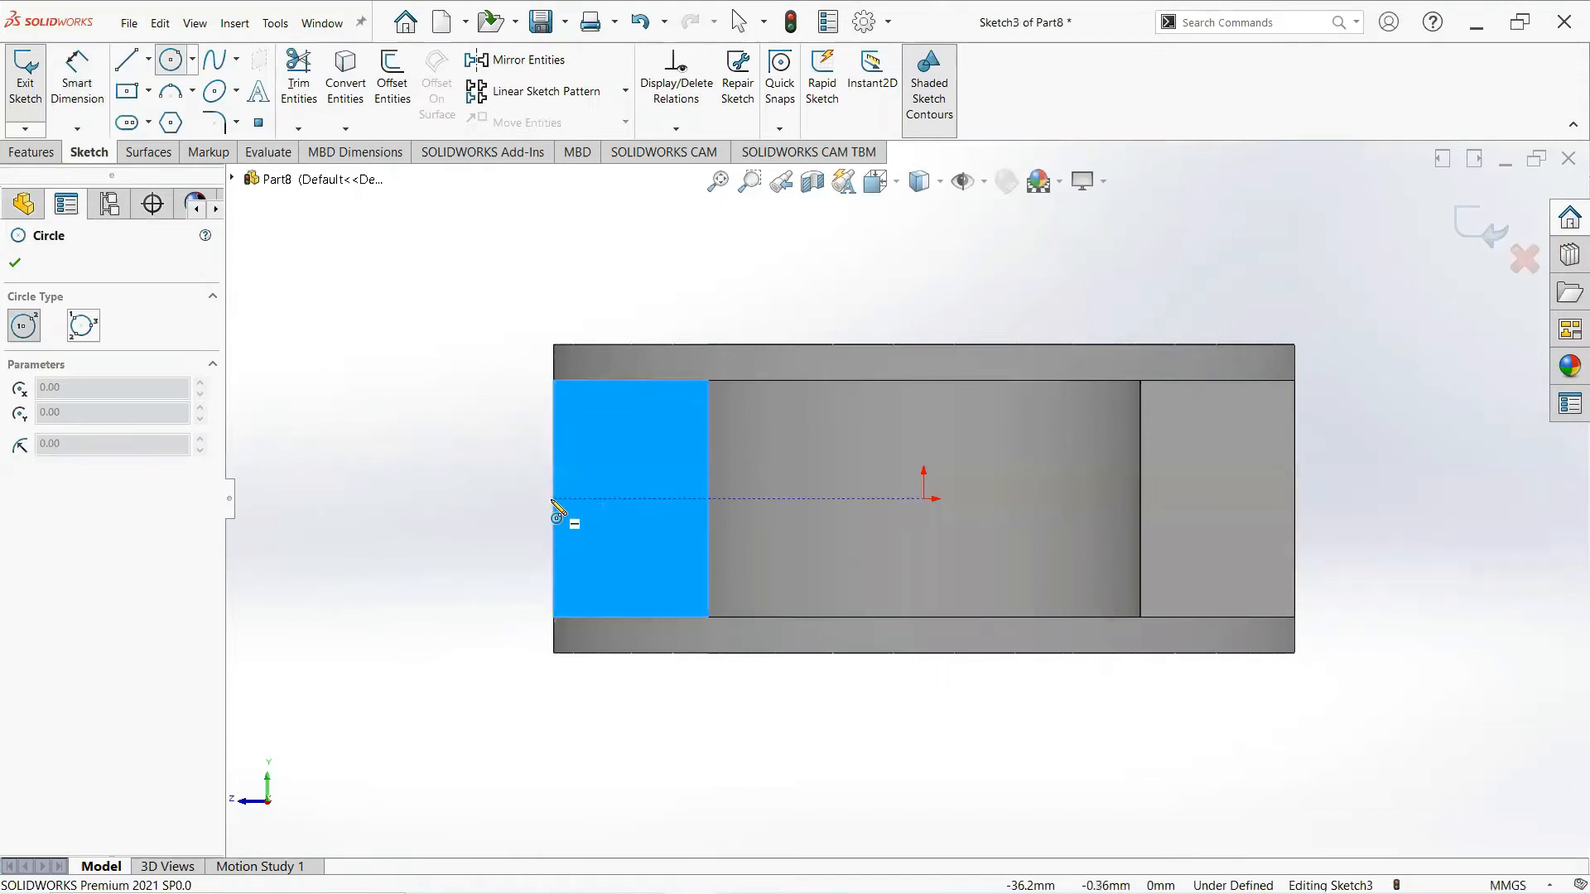
drag(554, 499, 614, 436)
right_click(614, 436)
click(646, 440)
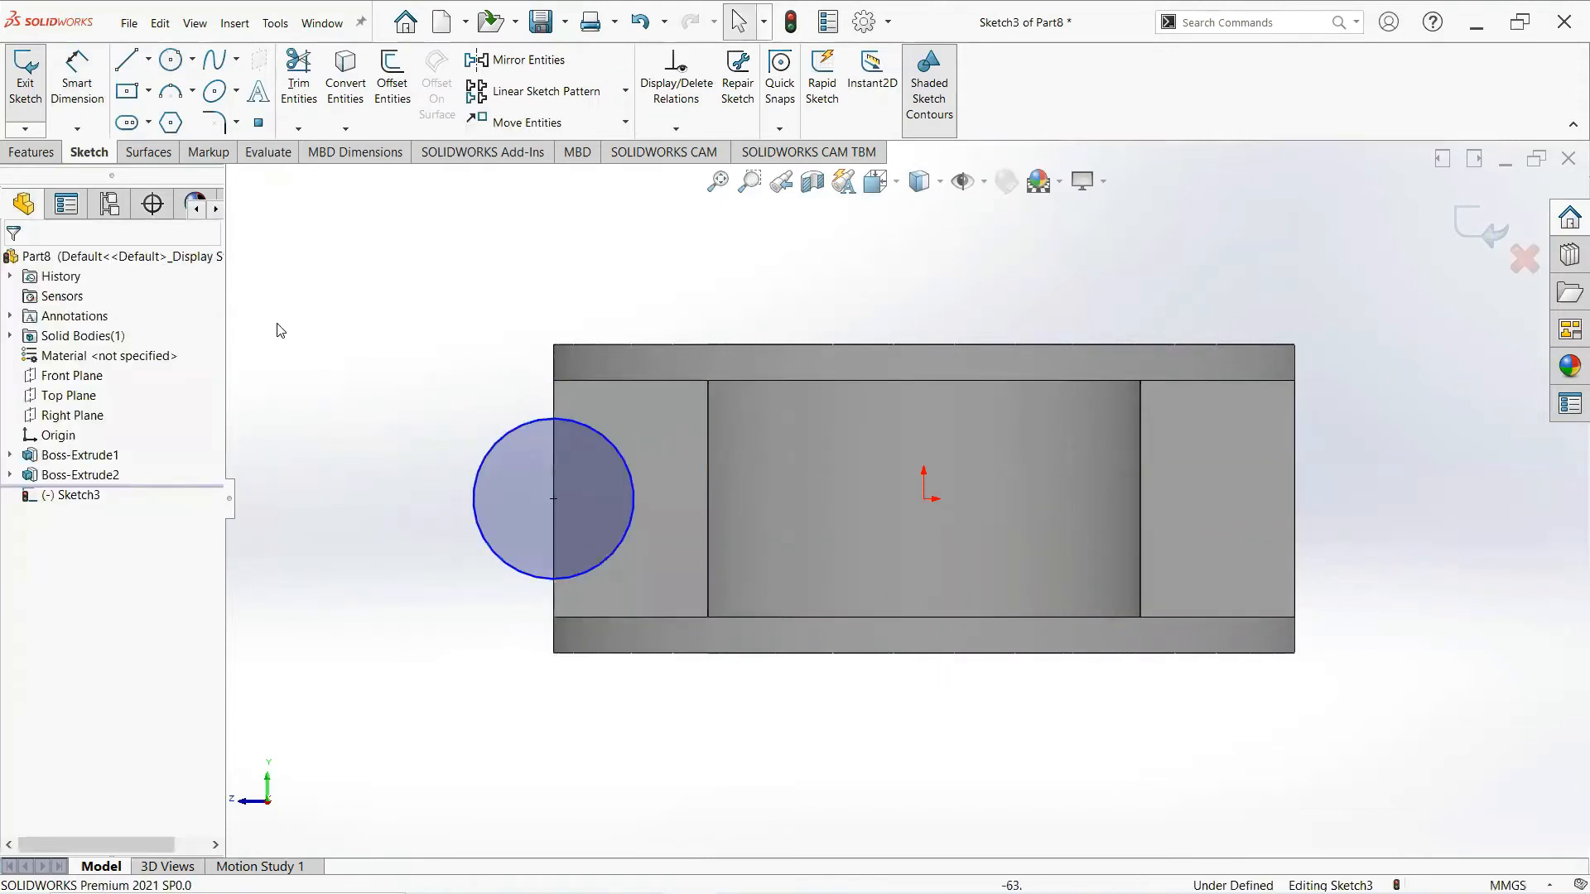
Dimension the circle on the end face with a diameter of 18 mm
click(94, 99)
click(524, 431)
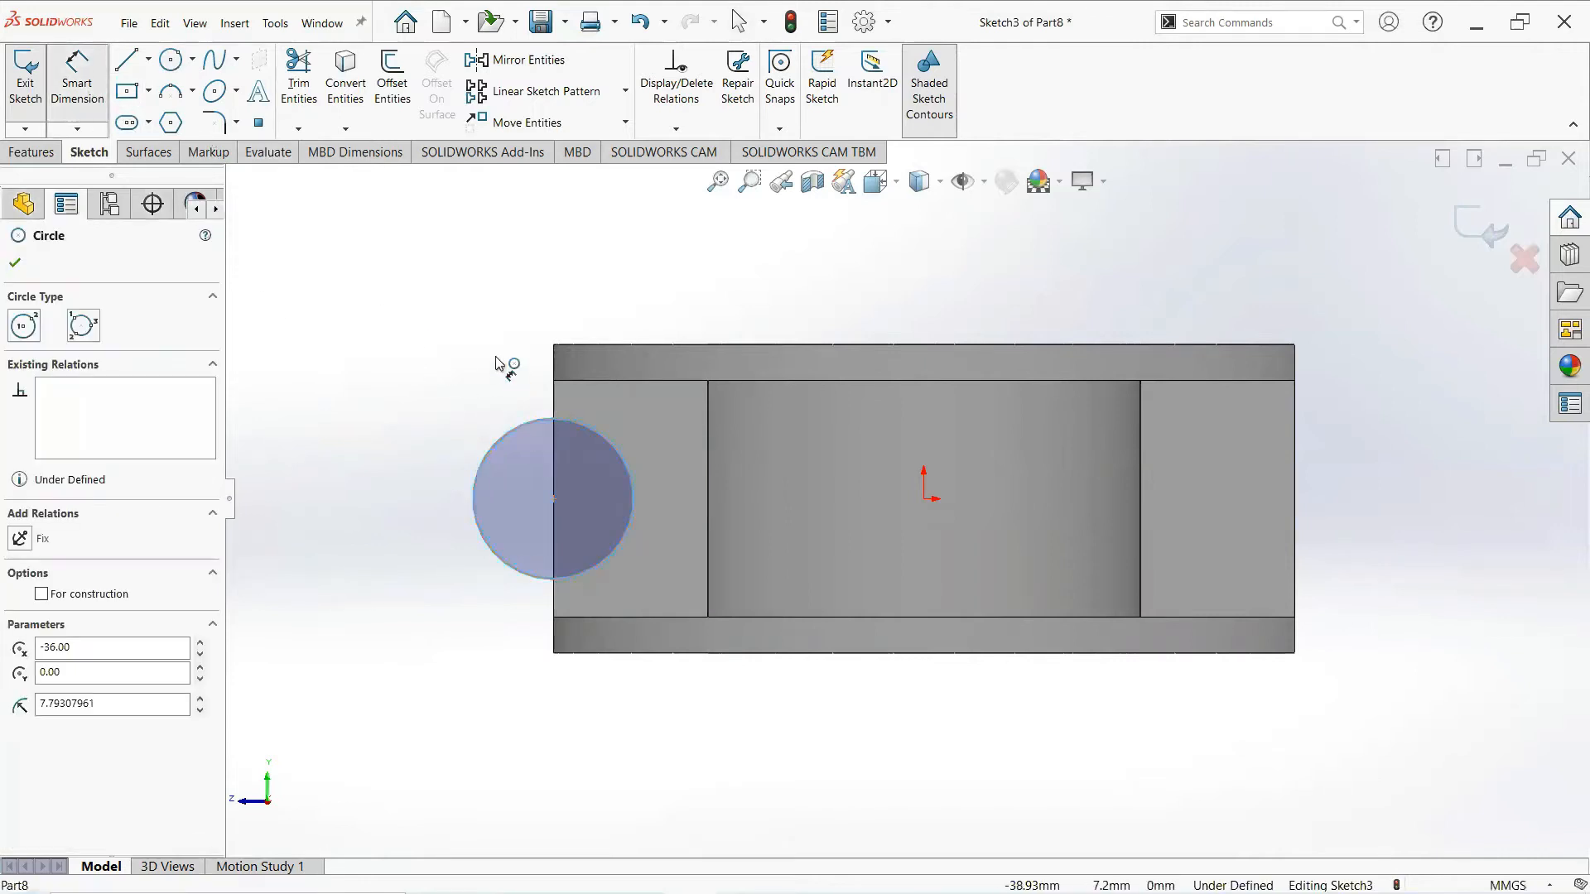
click(471, 319)
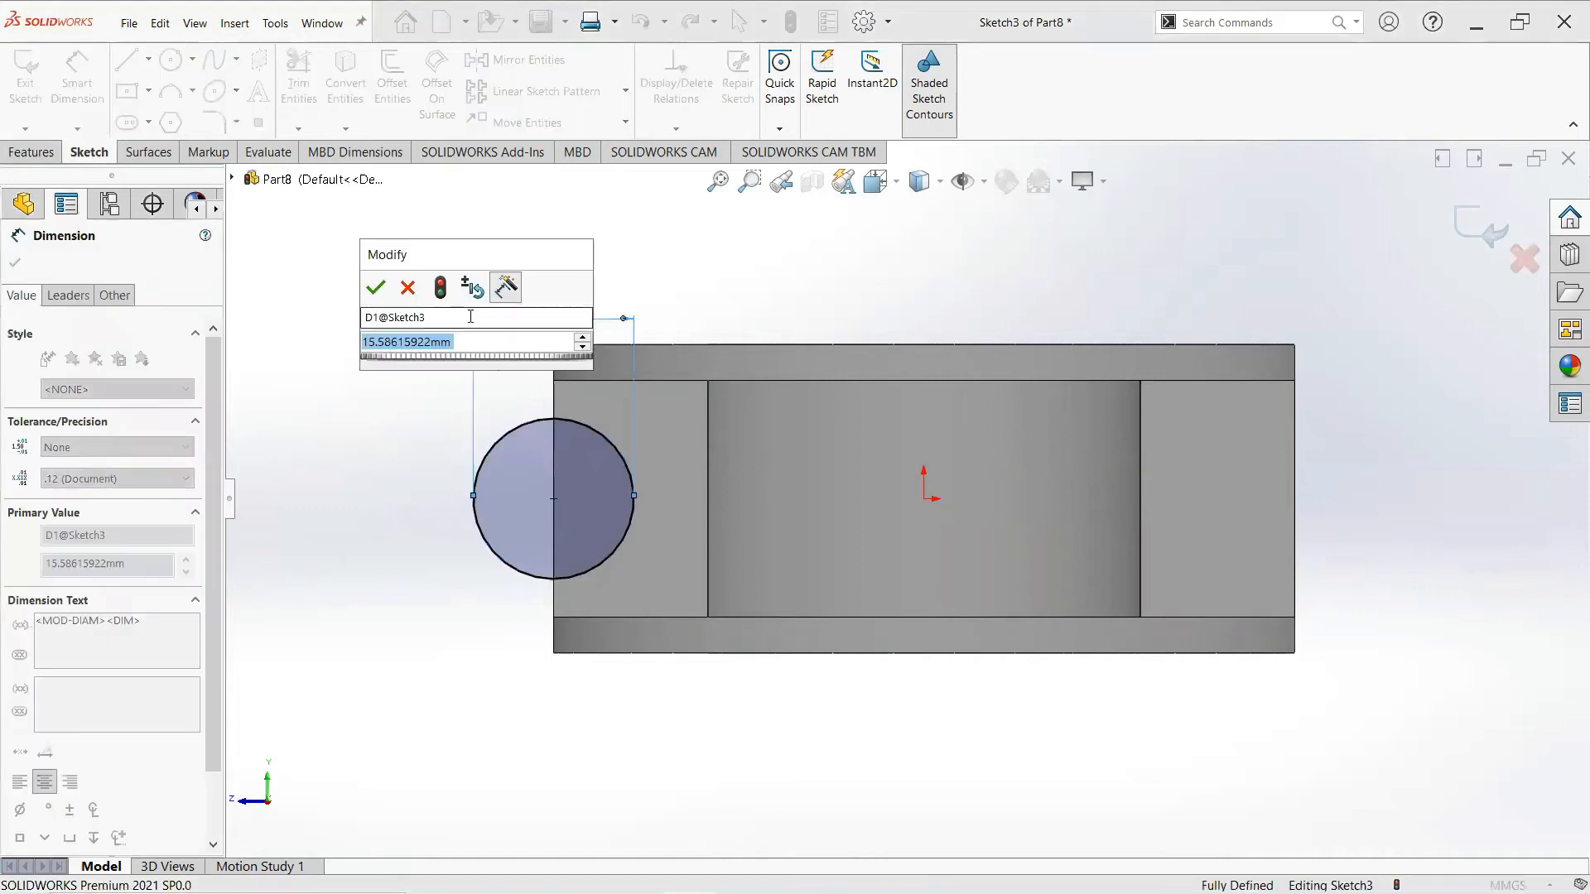
text(18)
key(Return)
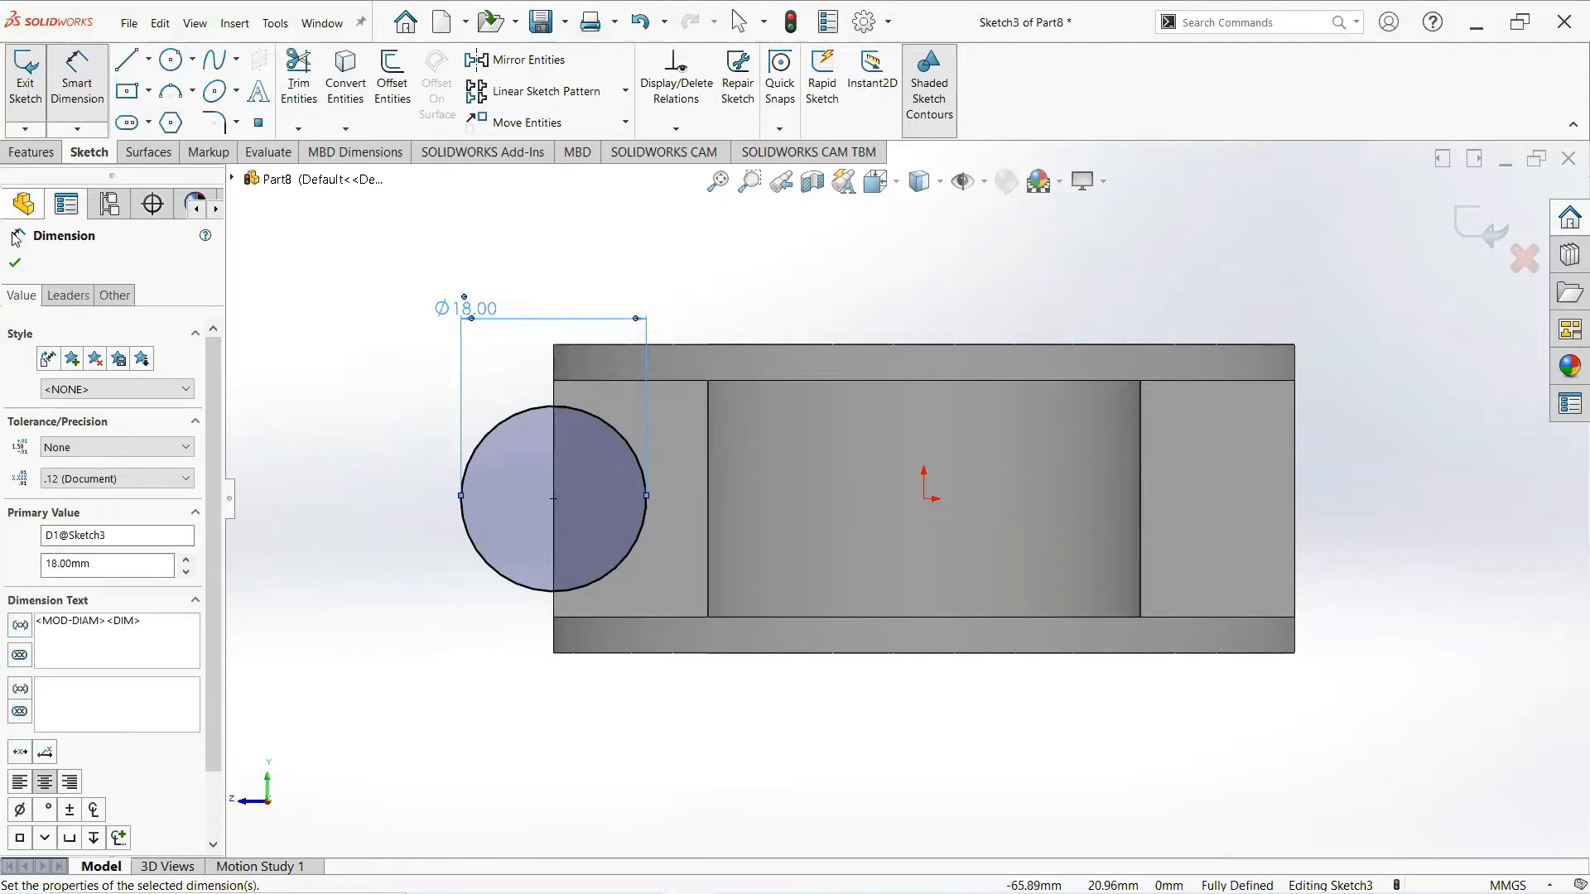
click(15, 263)
Extrude the 18 mm circle 24 mm Blind in the reversed direction, back along the C-shaped end
middle_drag(328, 348, 609, 460)
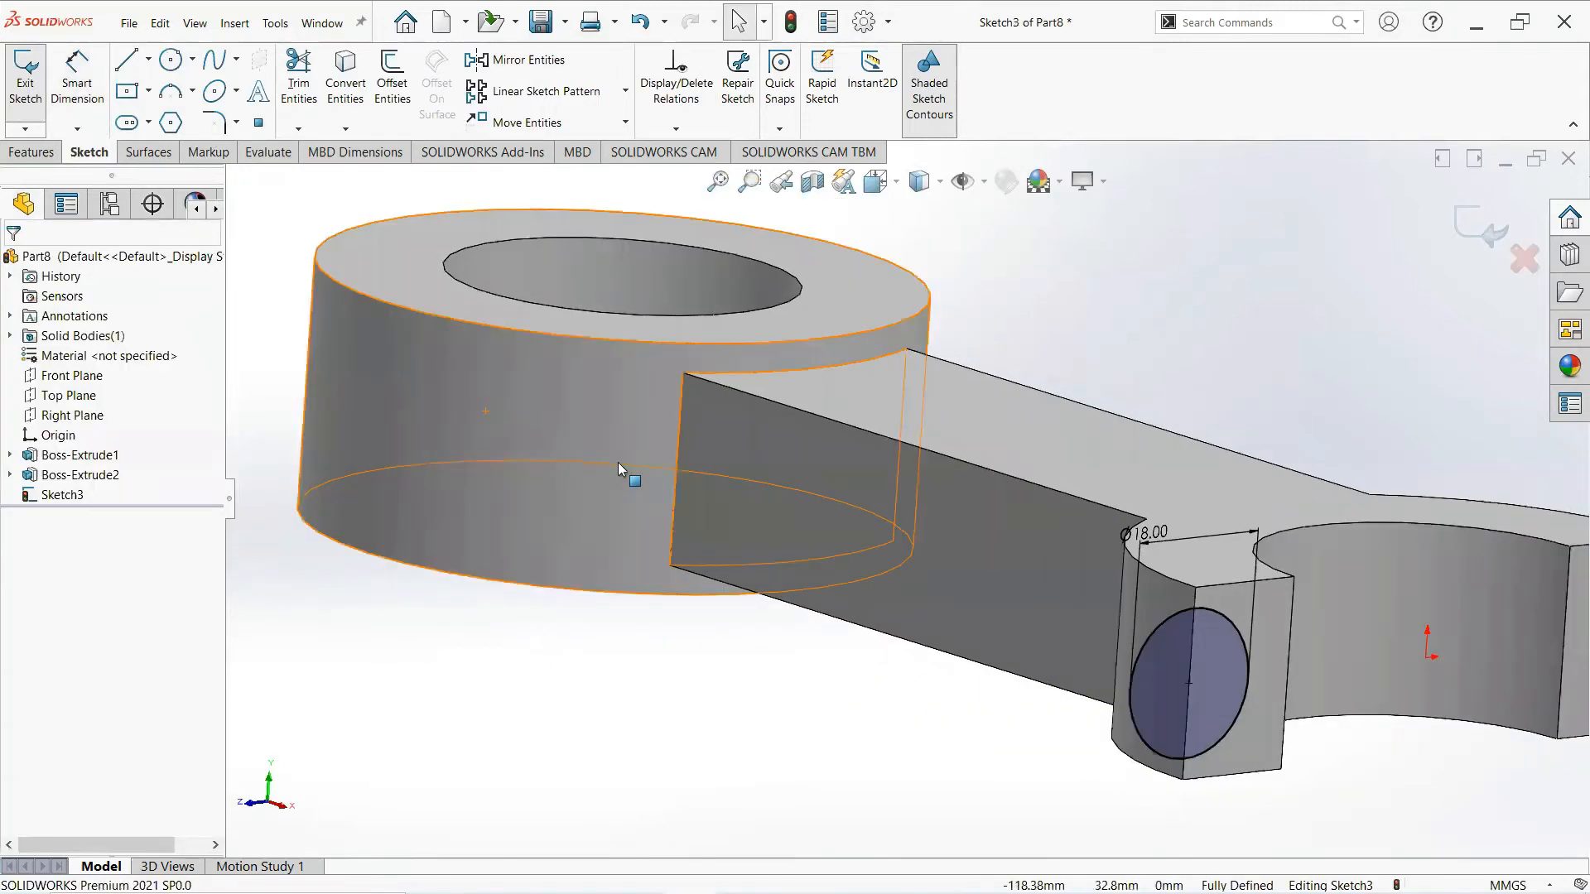
click(30, 152)
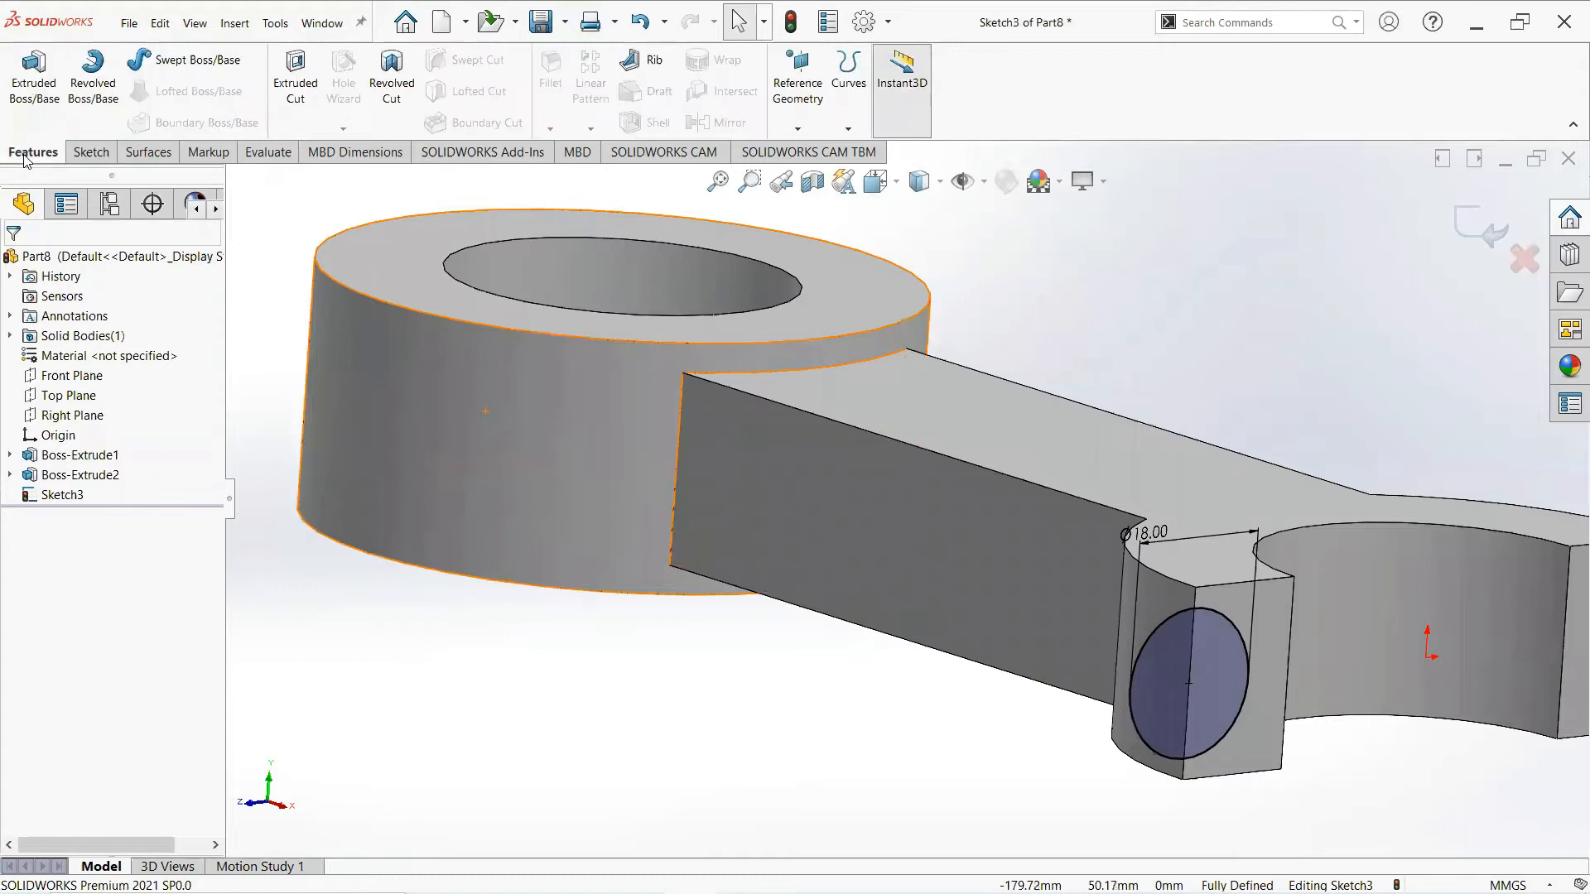
click(34, 83)
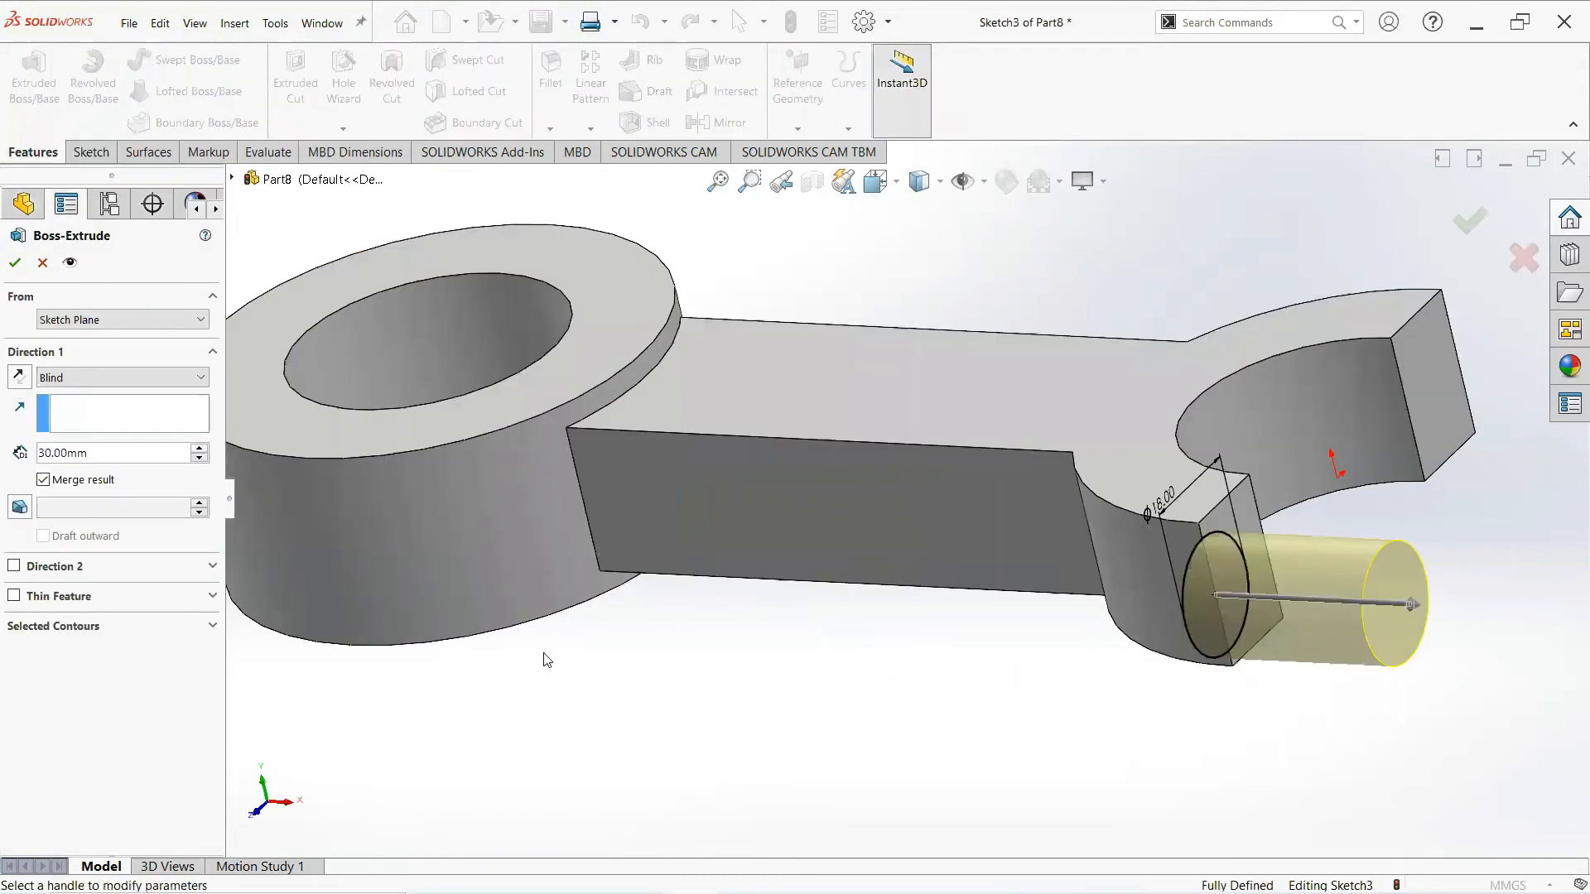
click(20, 377)
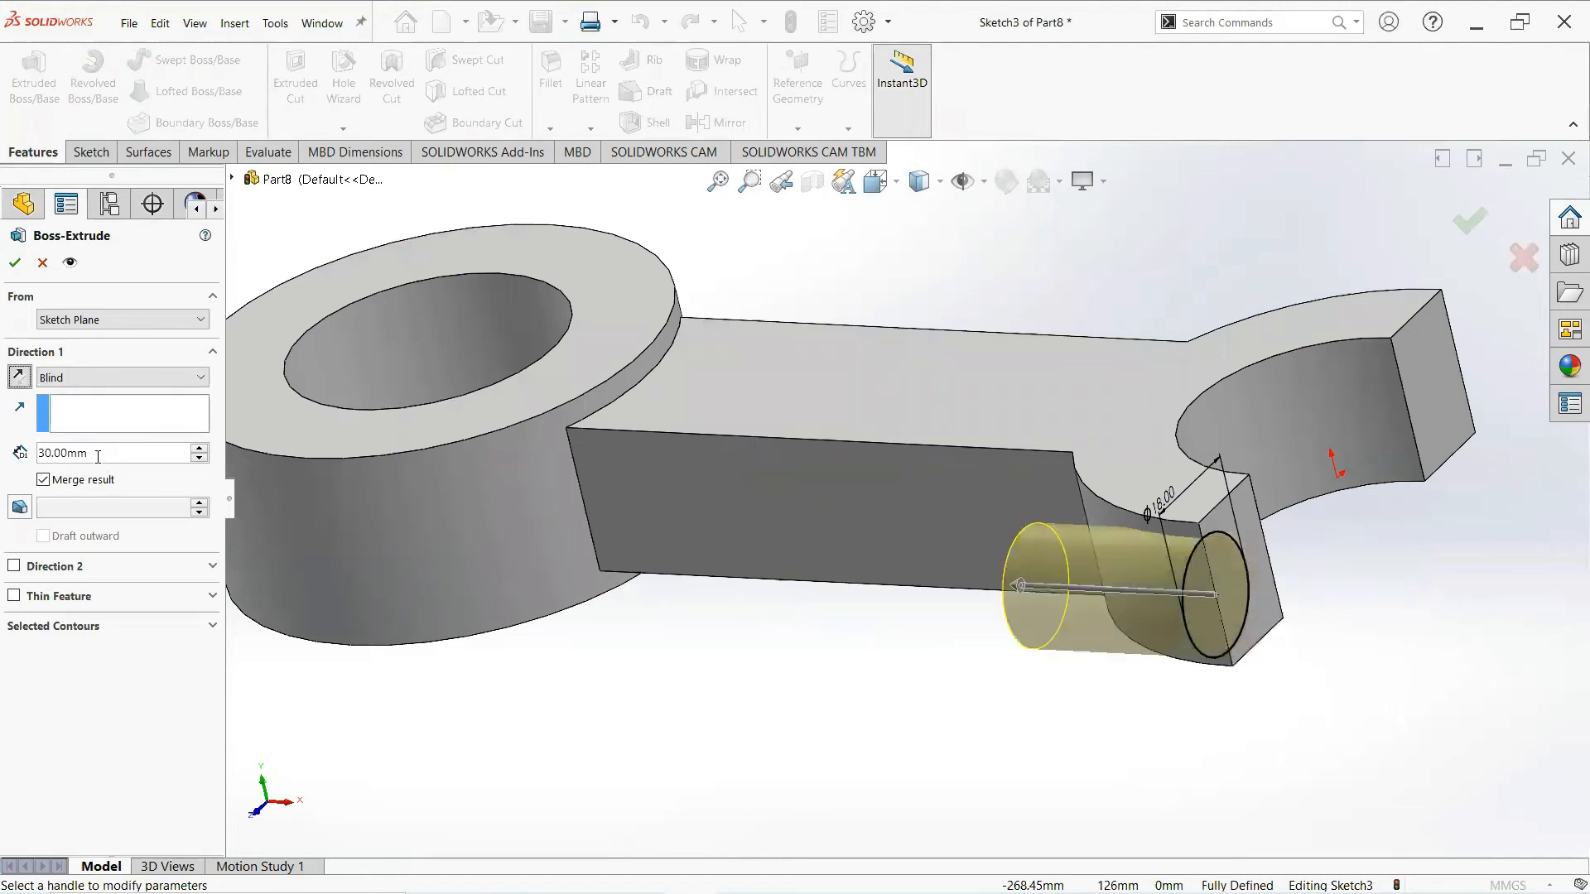
text(2)
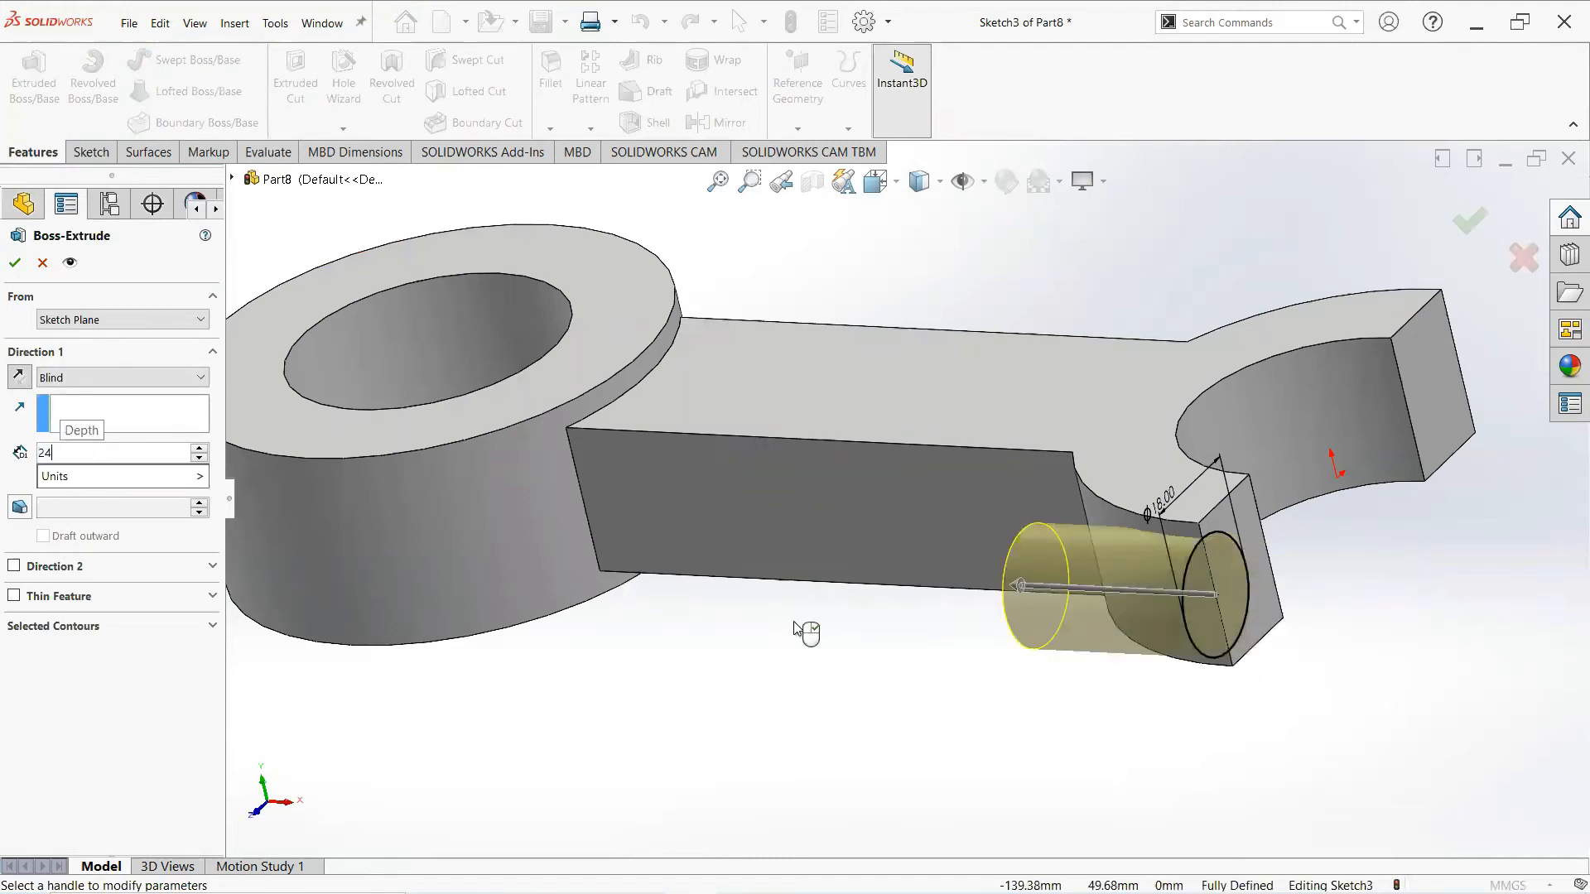
text(4)
key(Return)
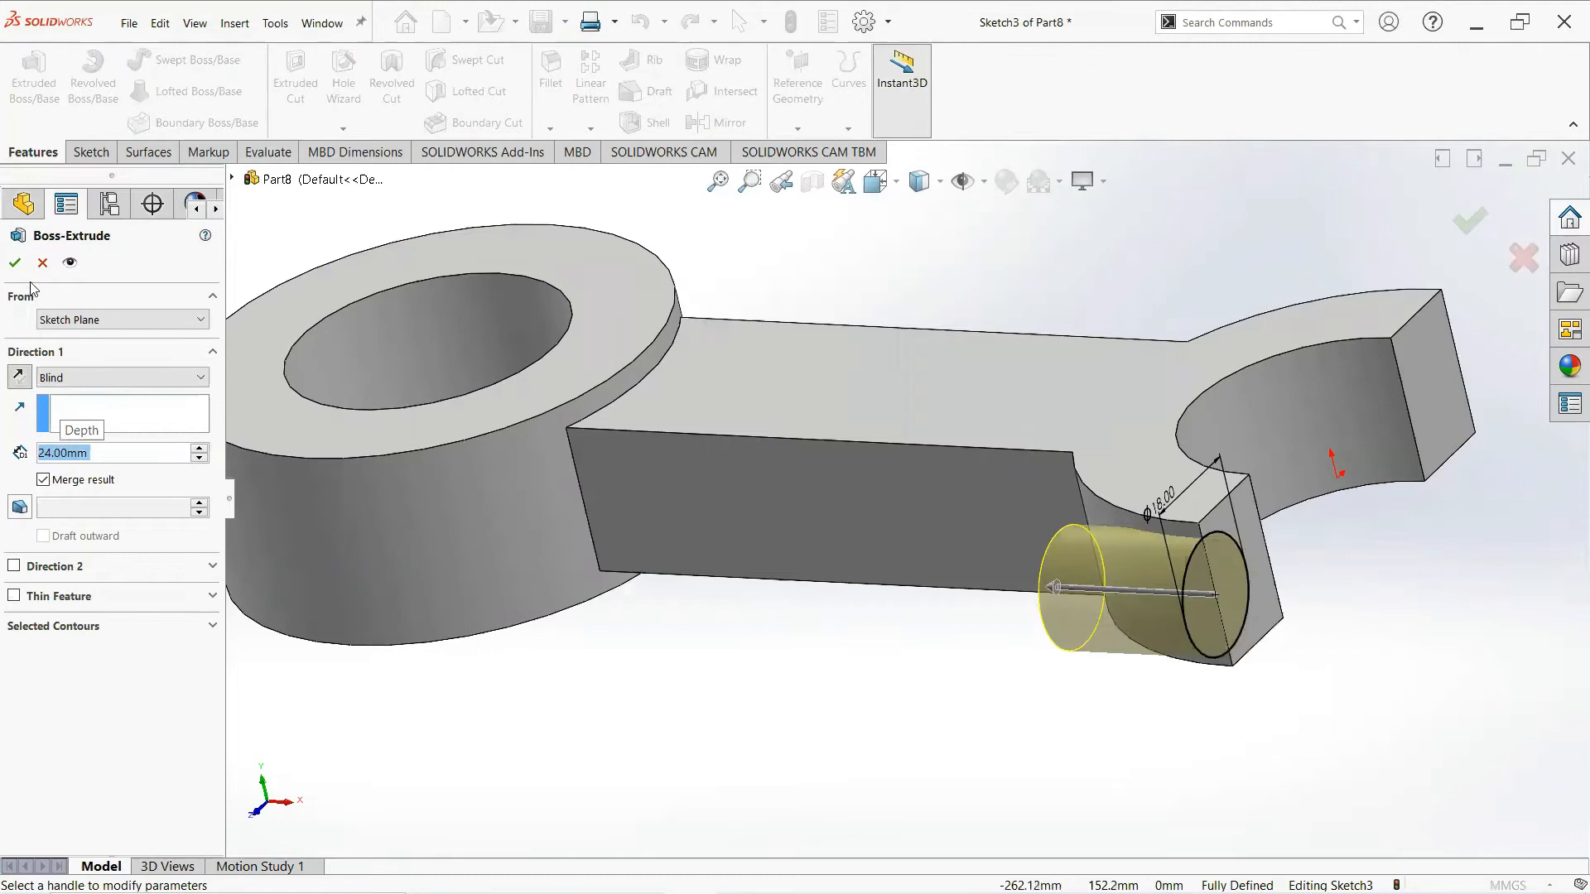
key(Return)
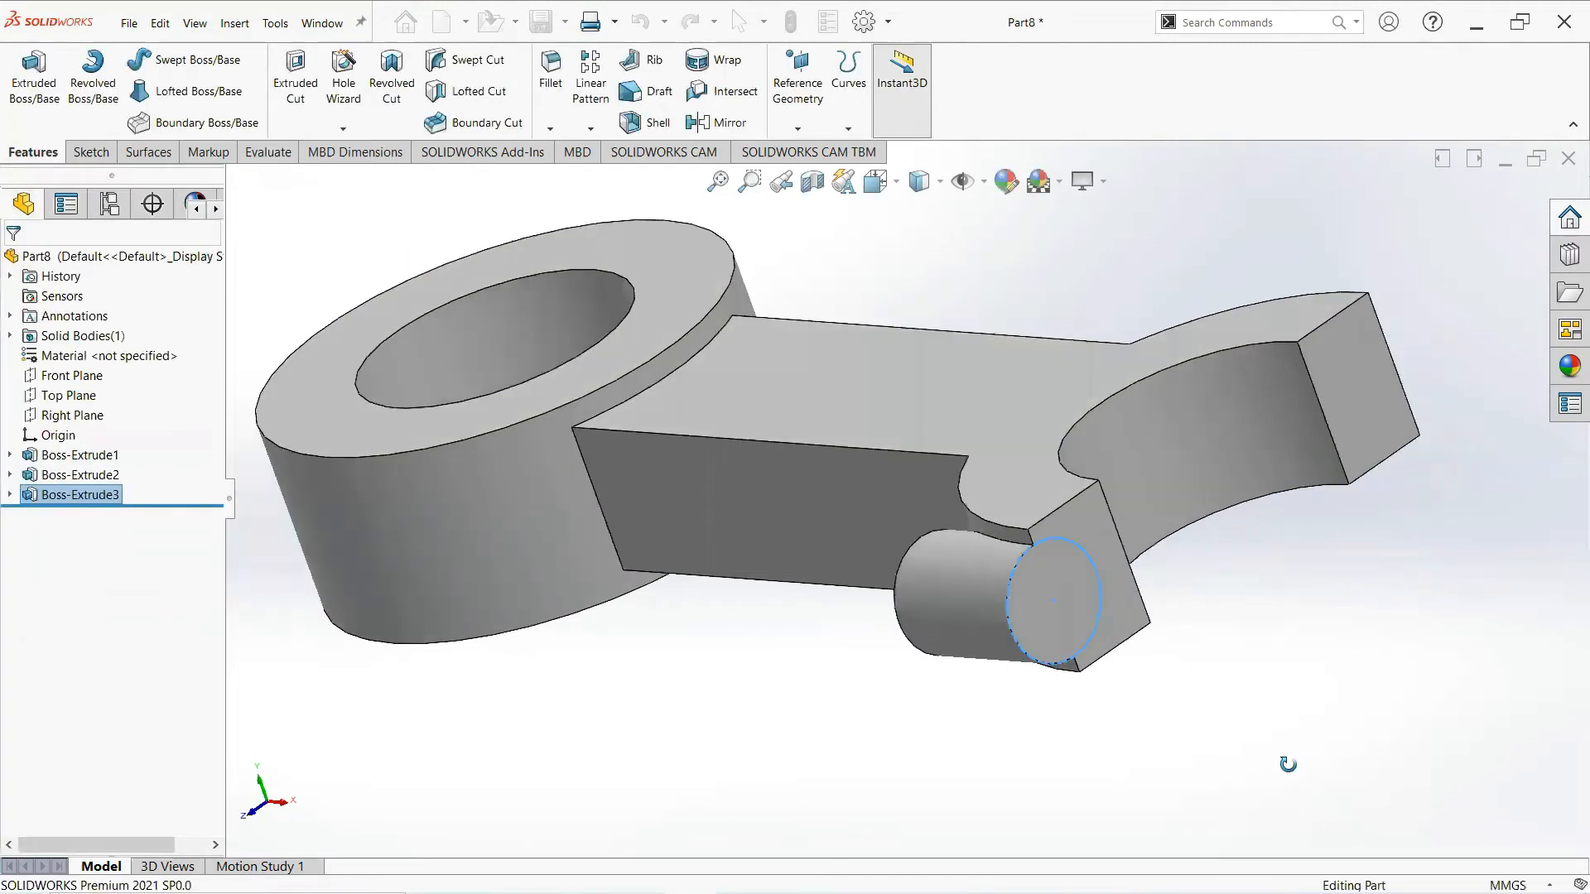
Sketch a circle of about 4.5 mm radius on the same end face, concentric with the cylindrical boss
click(1072, 605)
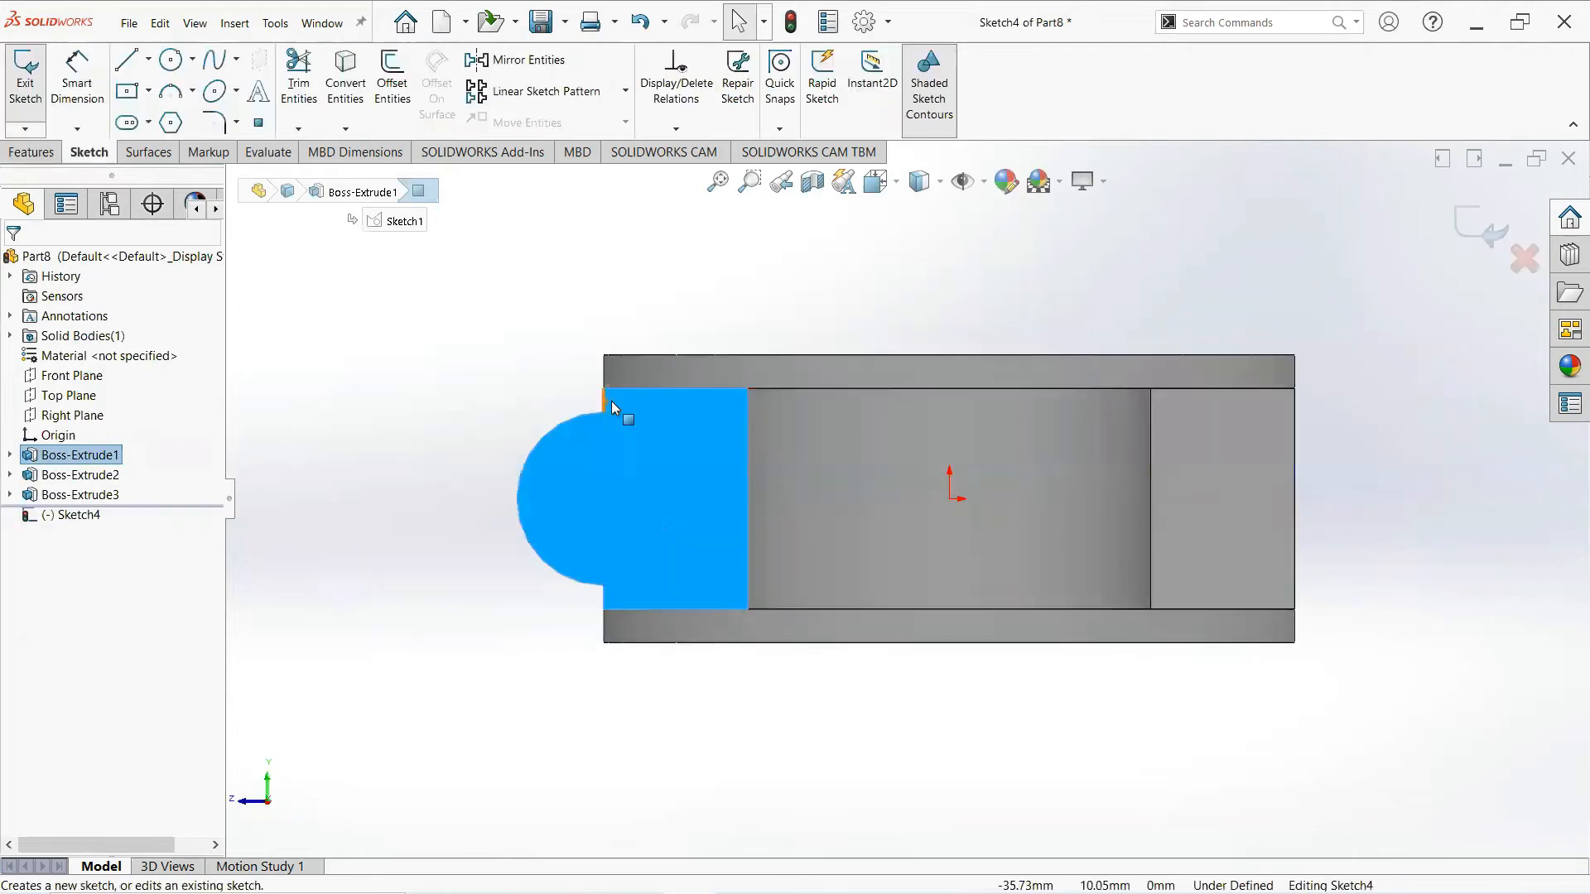
click(172, 59)
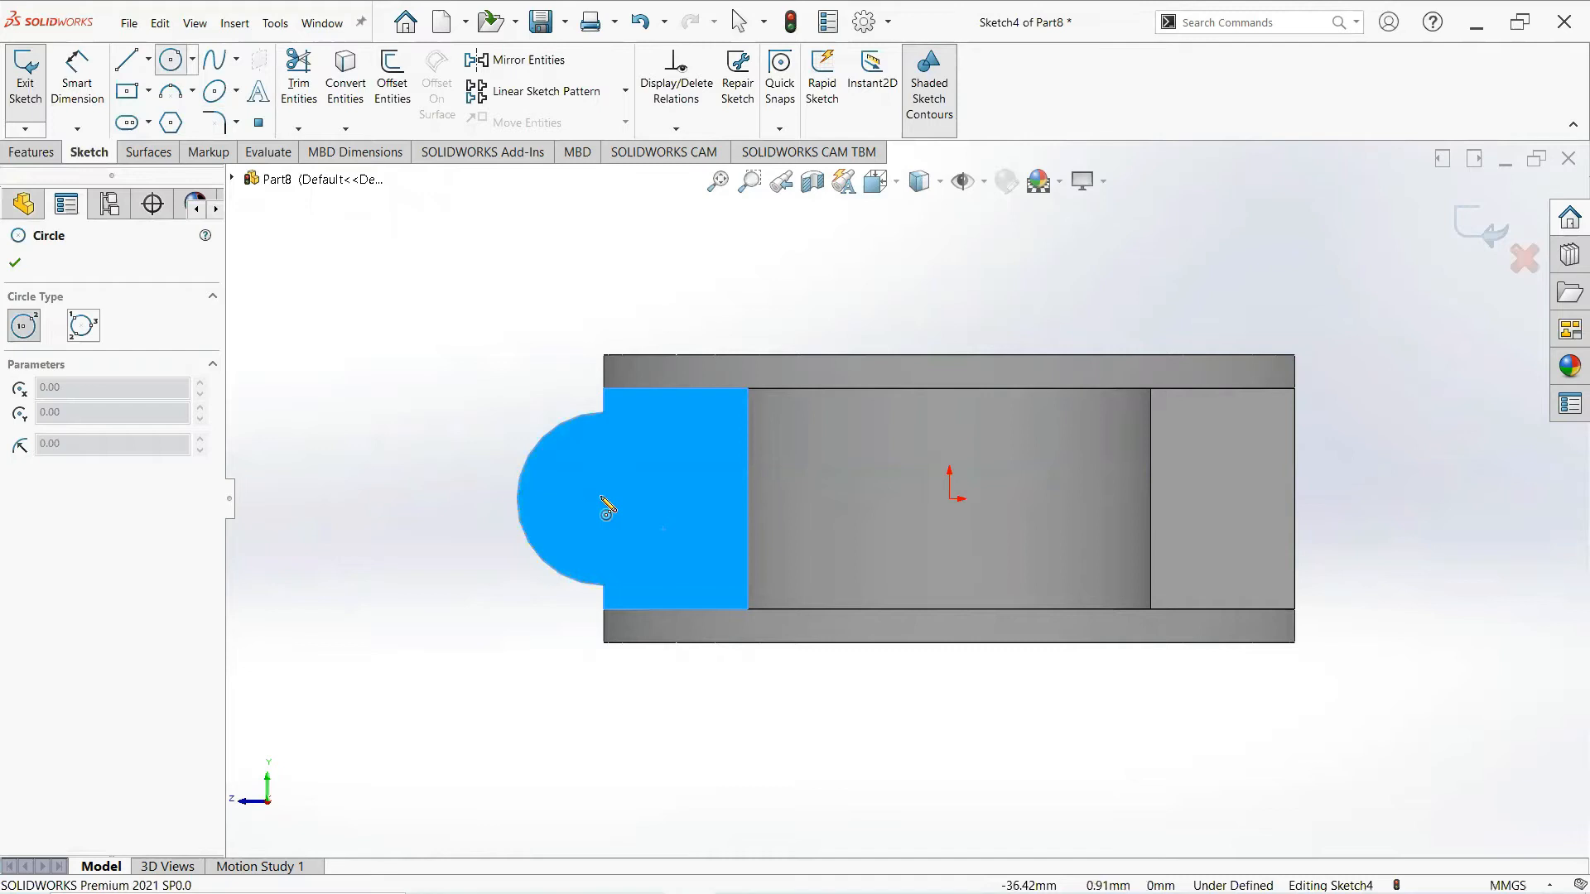
click(604, 499)
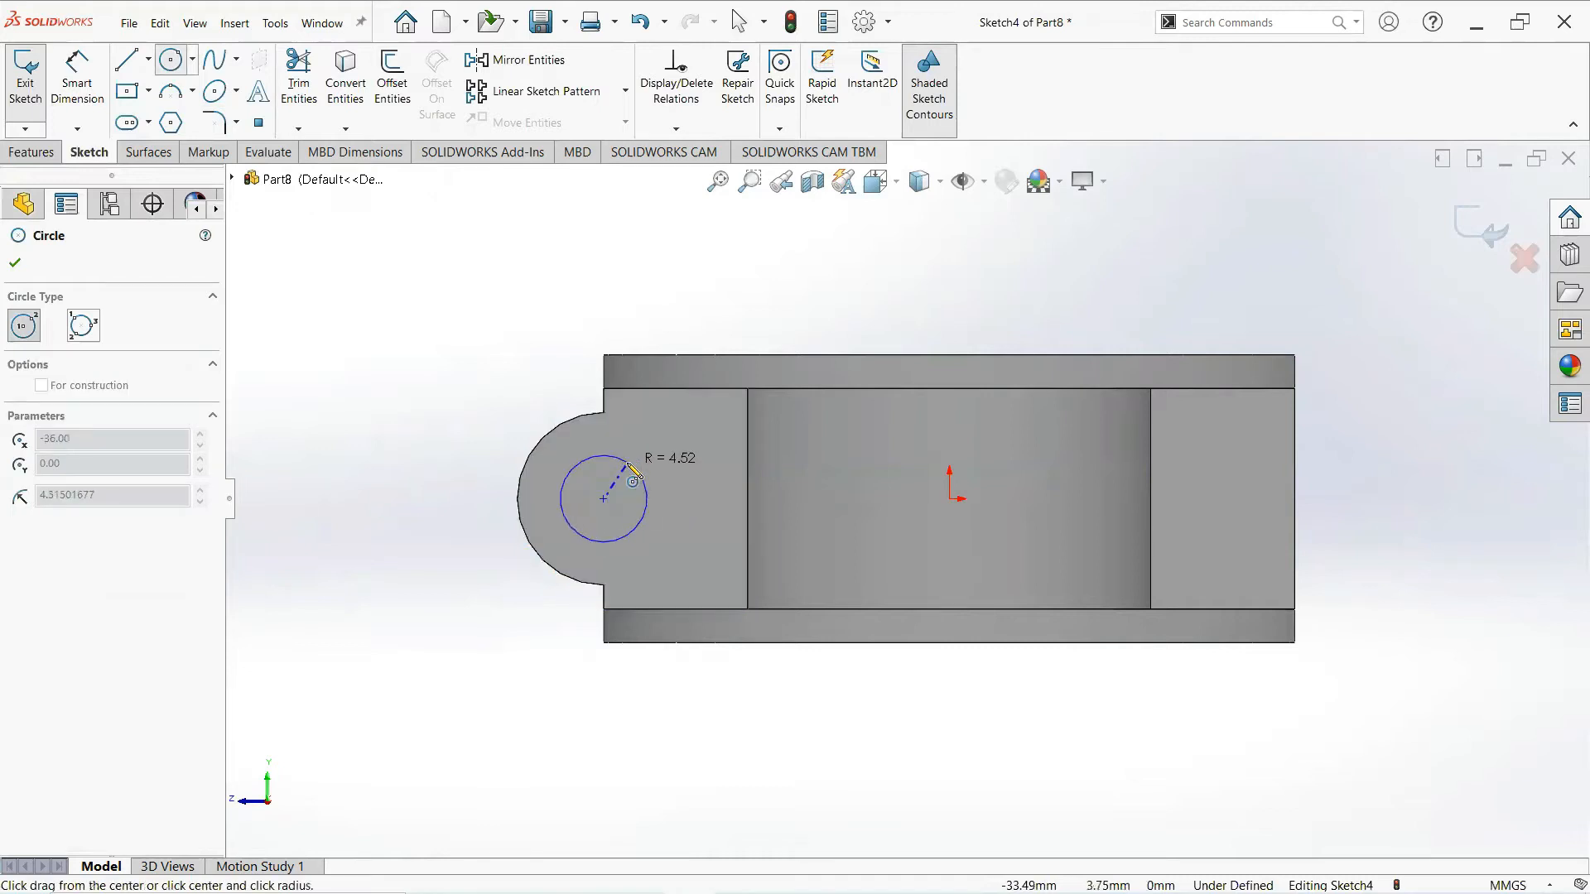
click(628, 468)
right_click(629, 462)
click(674, 472)
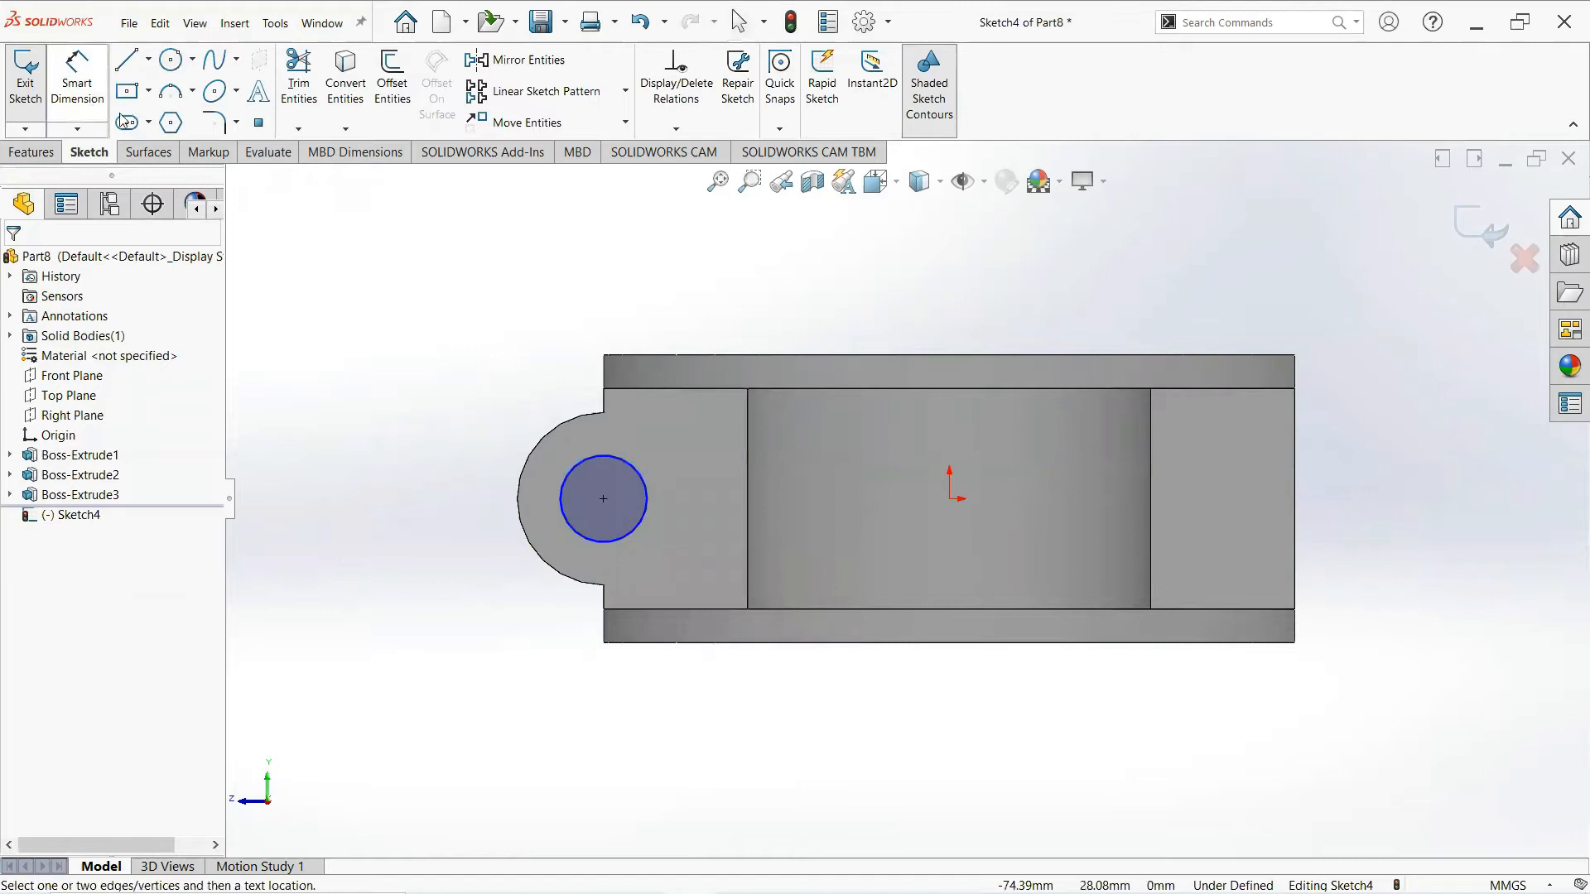
Dimension the circle on the cylindrical boss's end face with a diameter of 8 mm
click(91, 108)
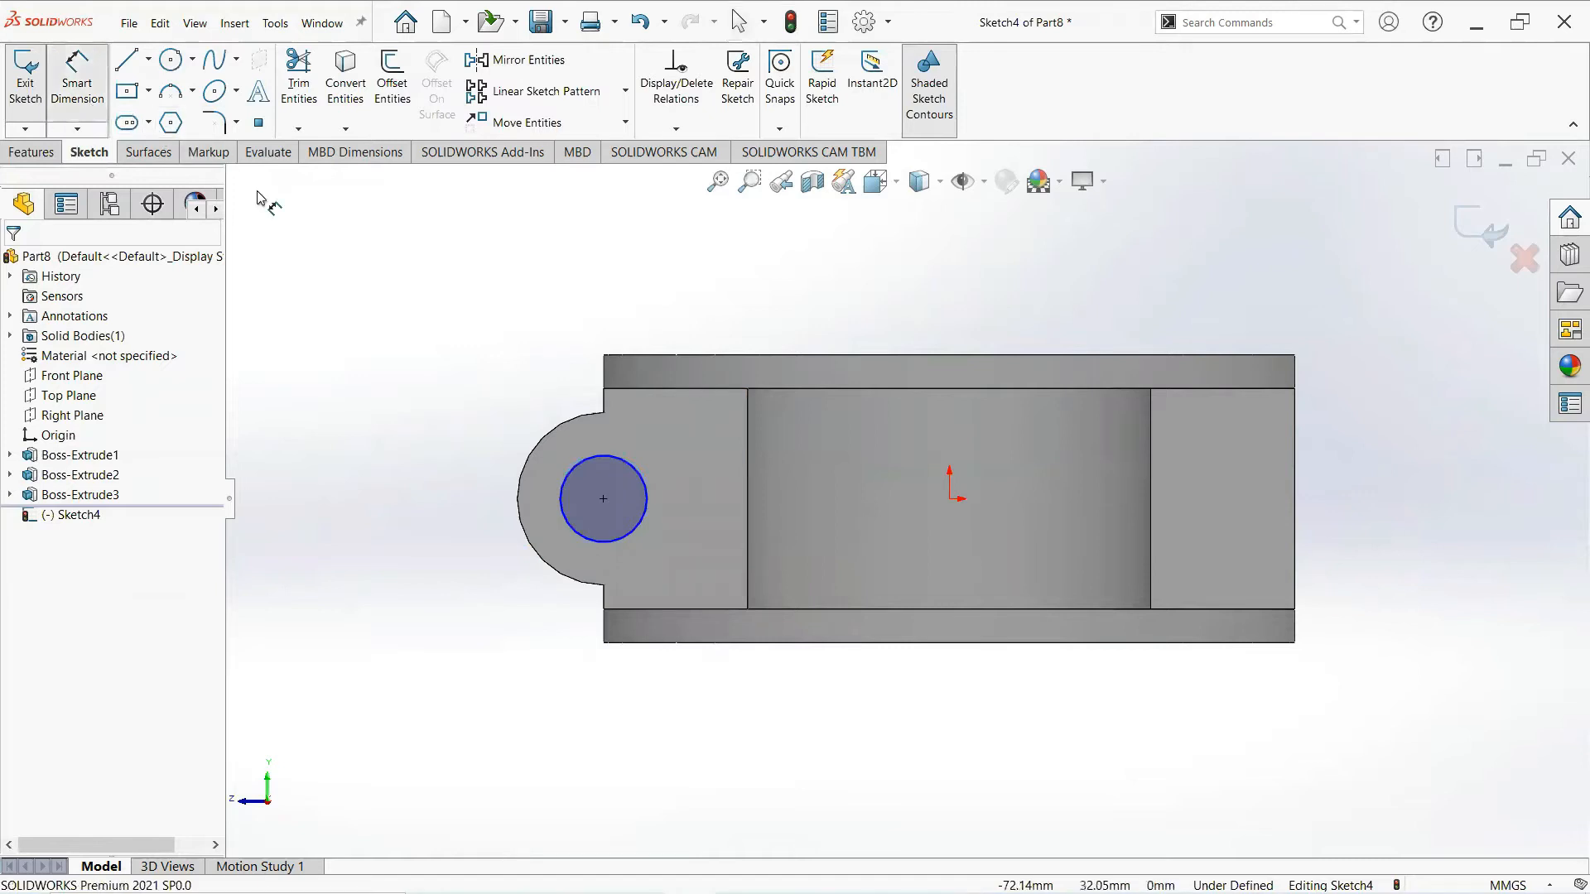
click(590, 464)
click(495, 400)
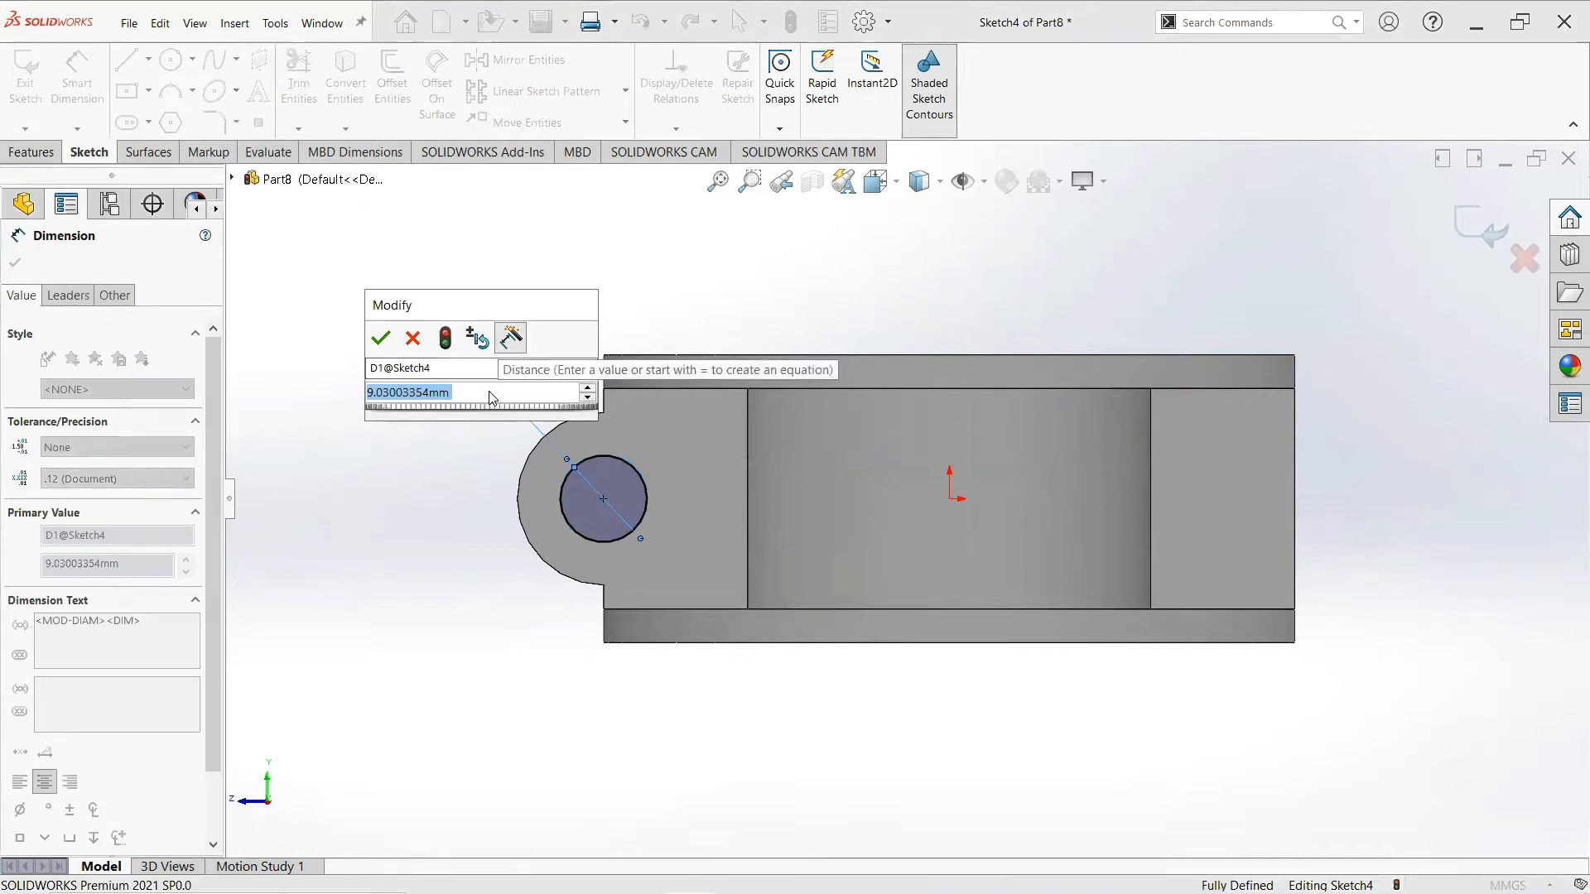
text(8)
key(Return)
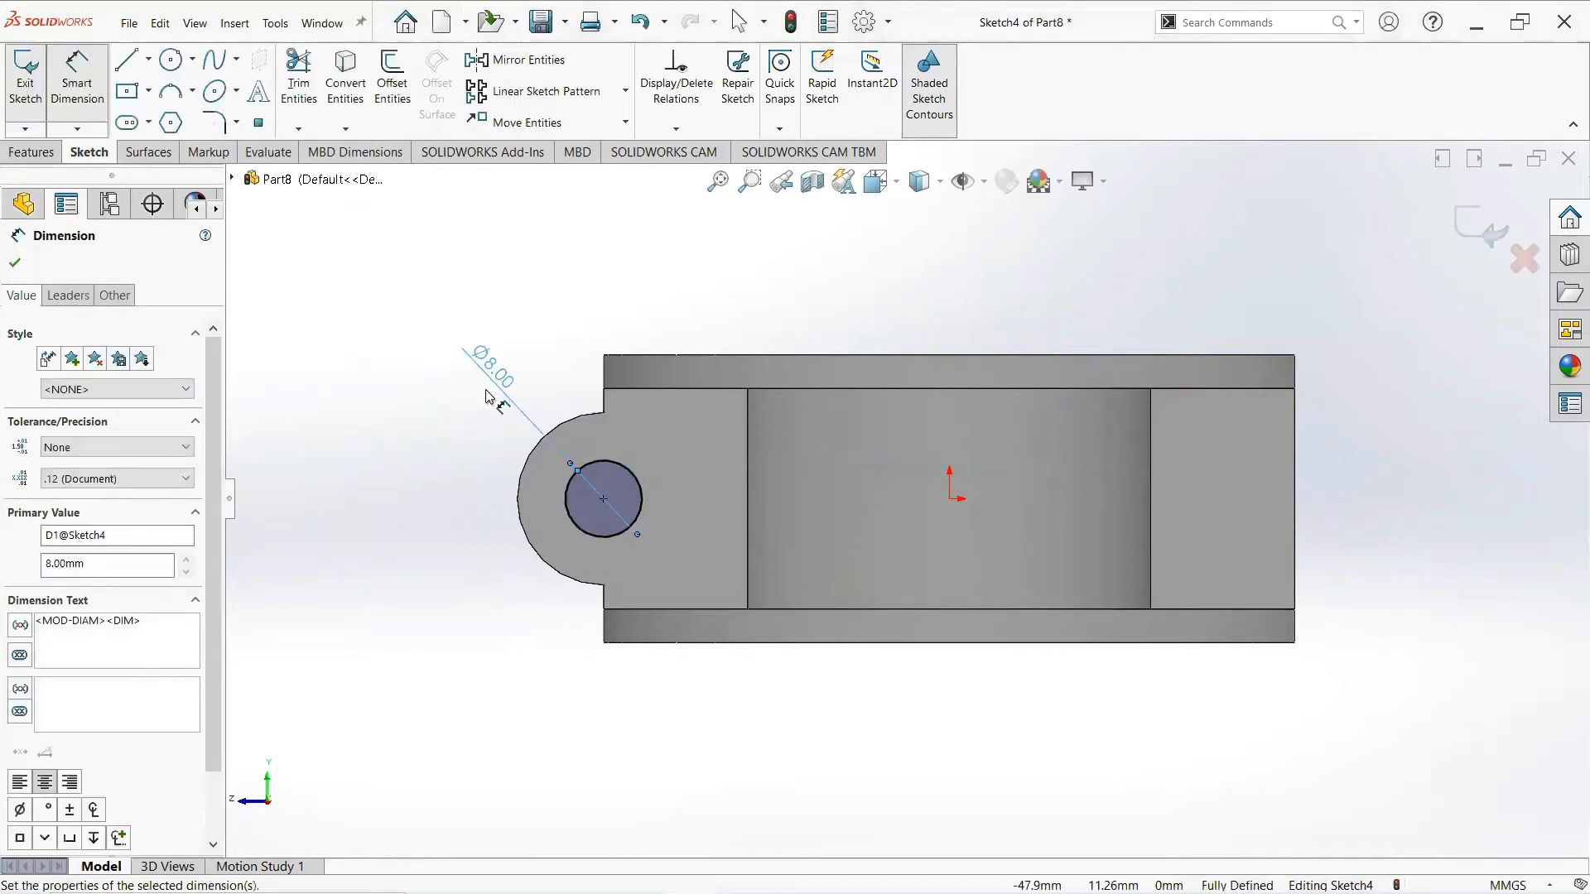
click(22, 267)
Cut-extrude the 8 mm circle 34 mm Blind through the cylindrical boss
middle_drag(400, 466, 472, 482)
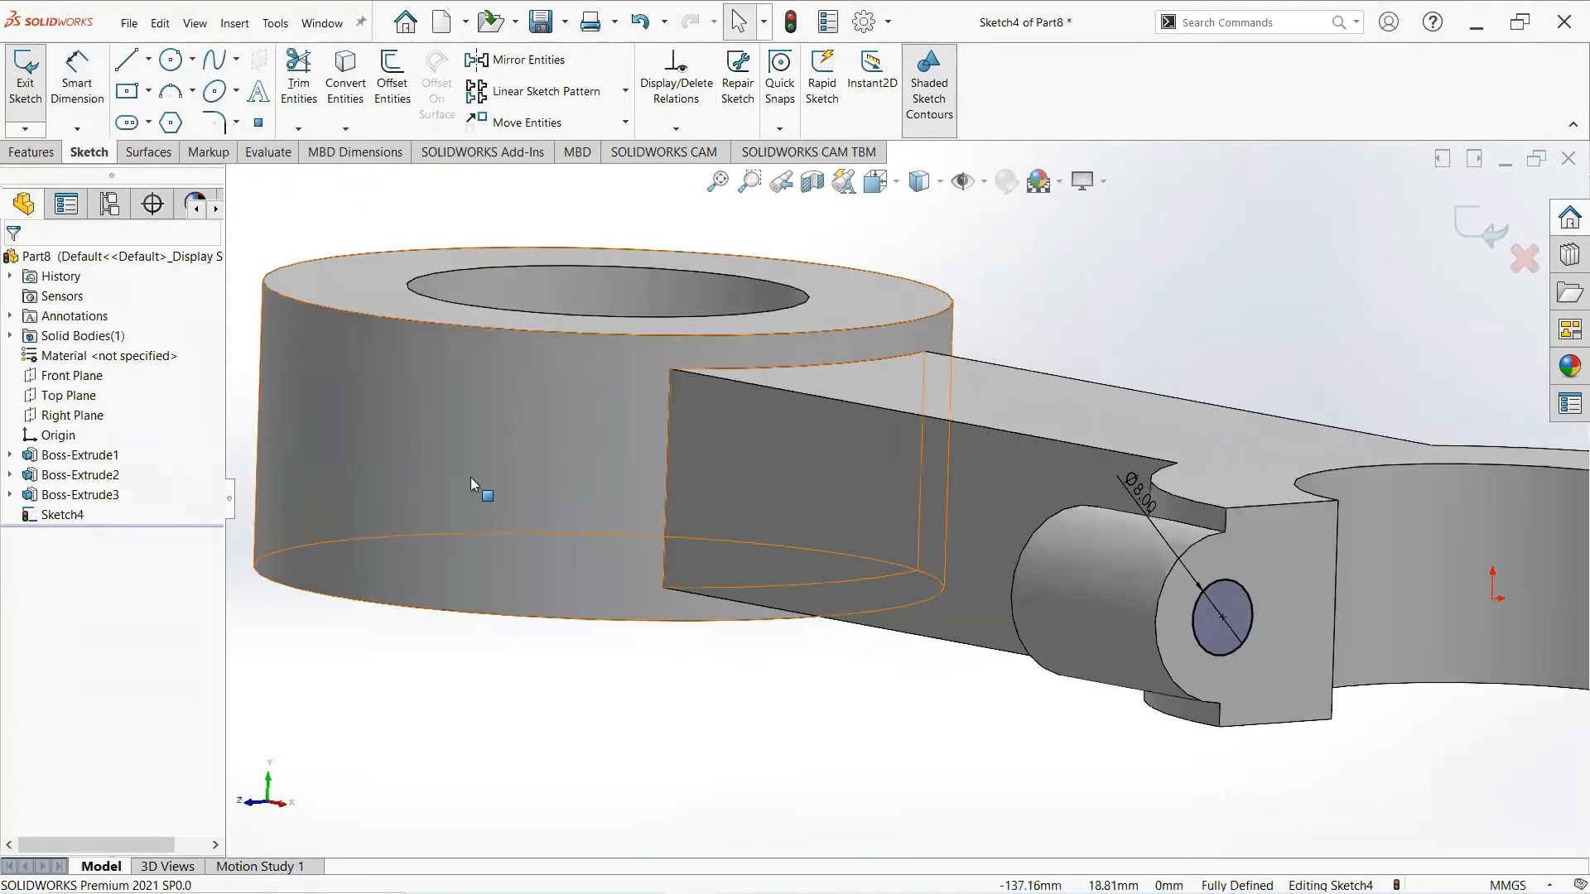
click(37, 153)
click(295, 83)
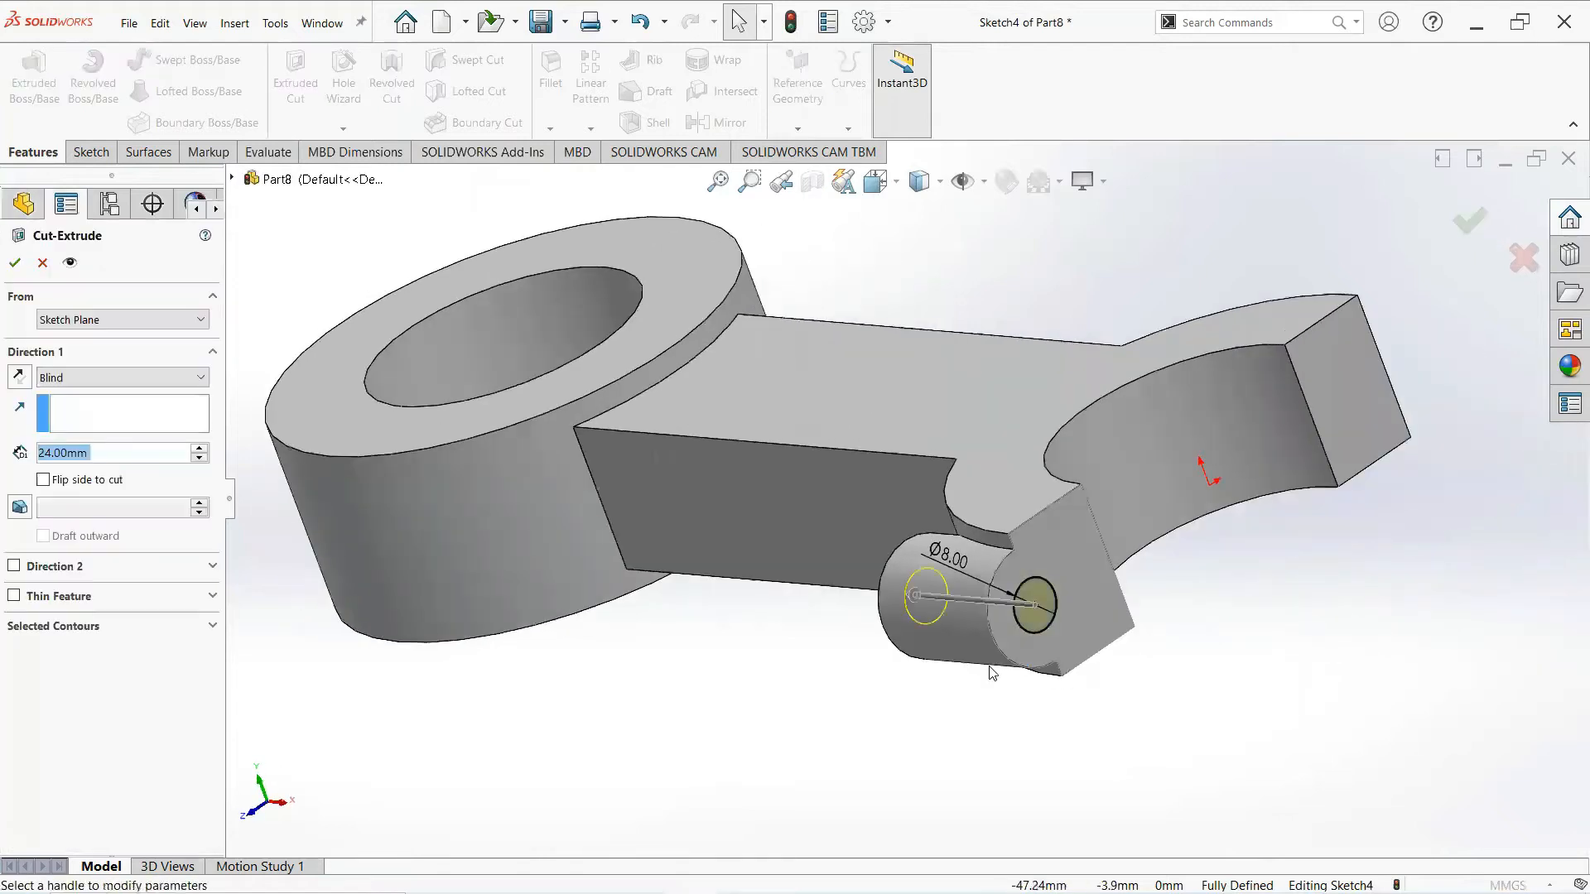
middle_drag(1078, 681, 1256, 658)
drag(1257, 627, 679, 540)
click(23, 265)
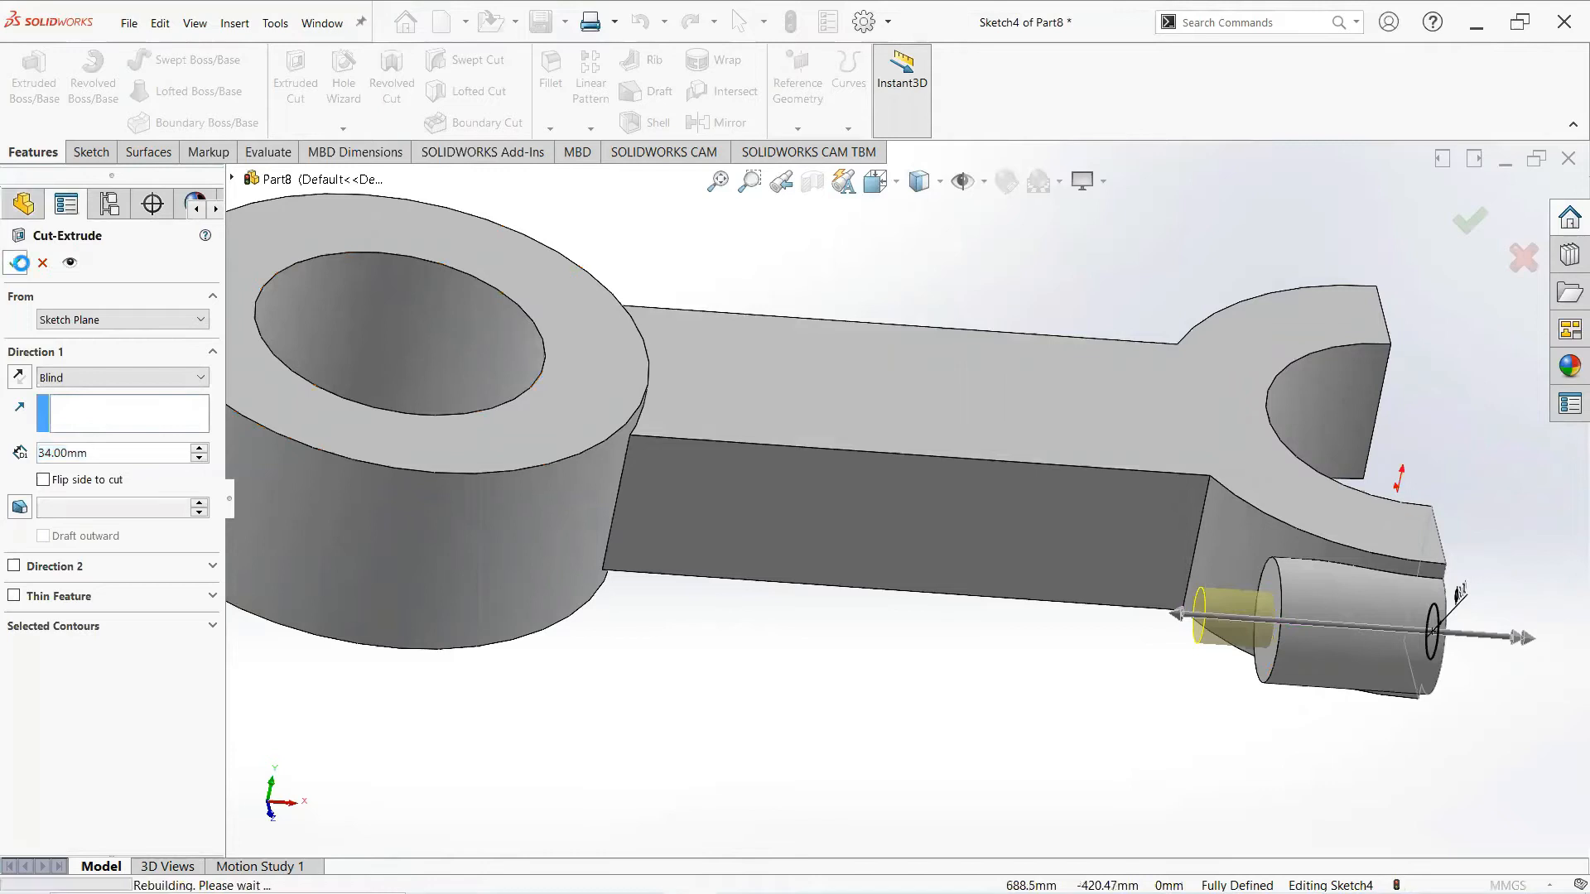
On the shank's upper face, sketch a horizontal line about 102 mm long from the ring's centre towards the C-shaped end
middle_drag(997, 688, 919, 497)
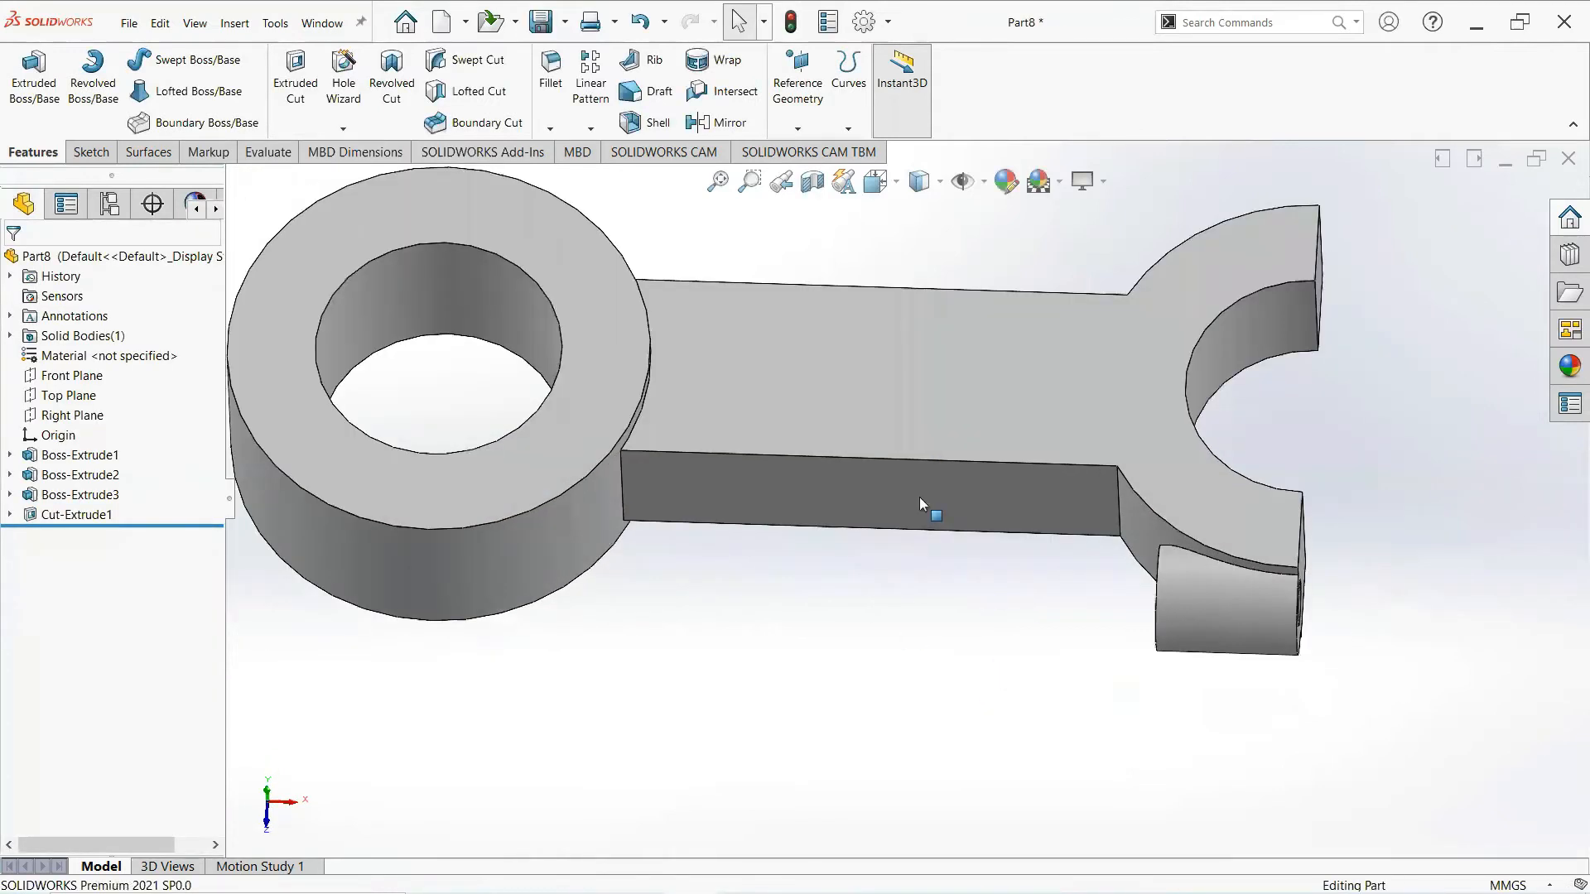
click(841, 406)
click(916, 358)
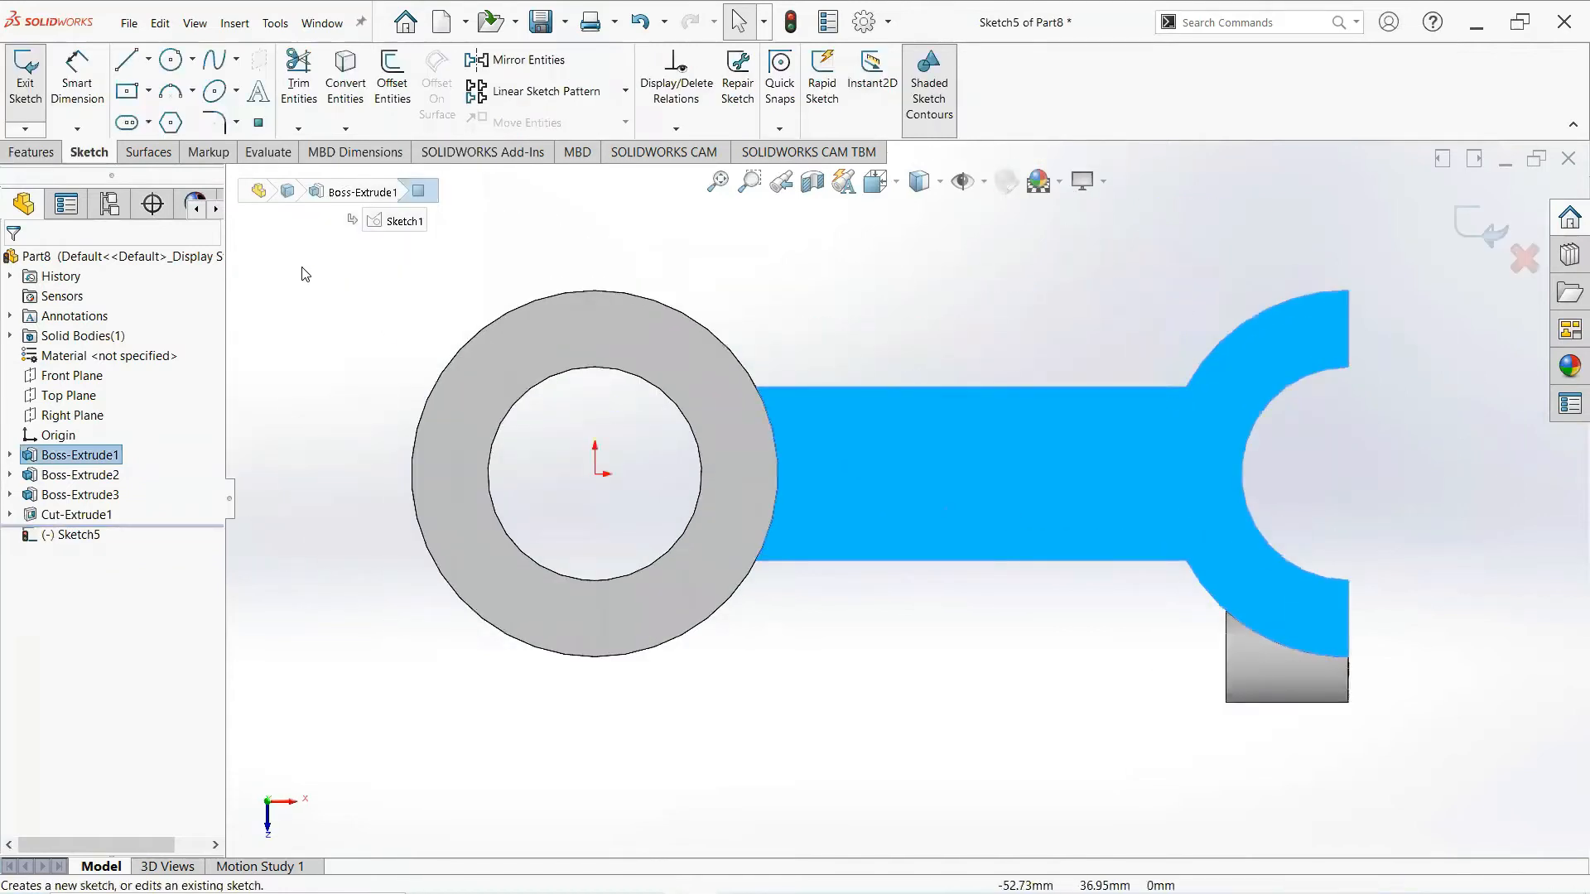
click(129, 66)
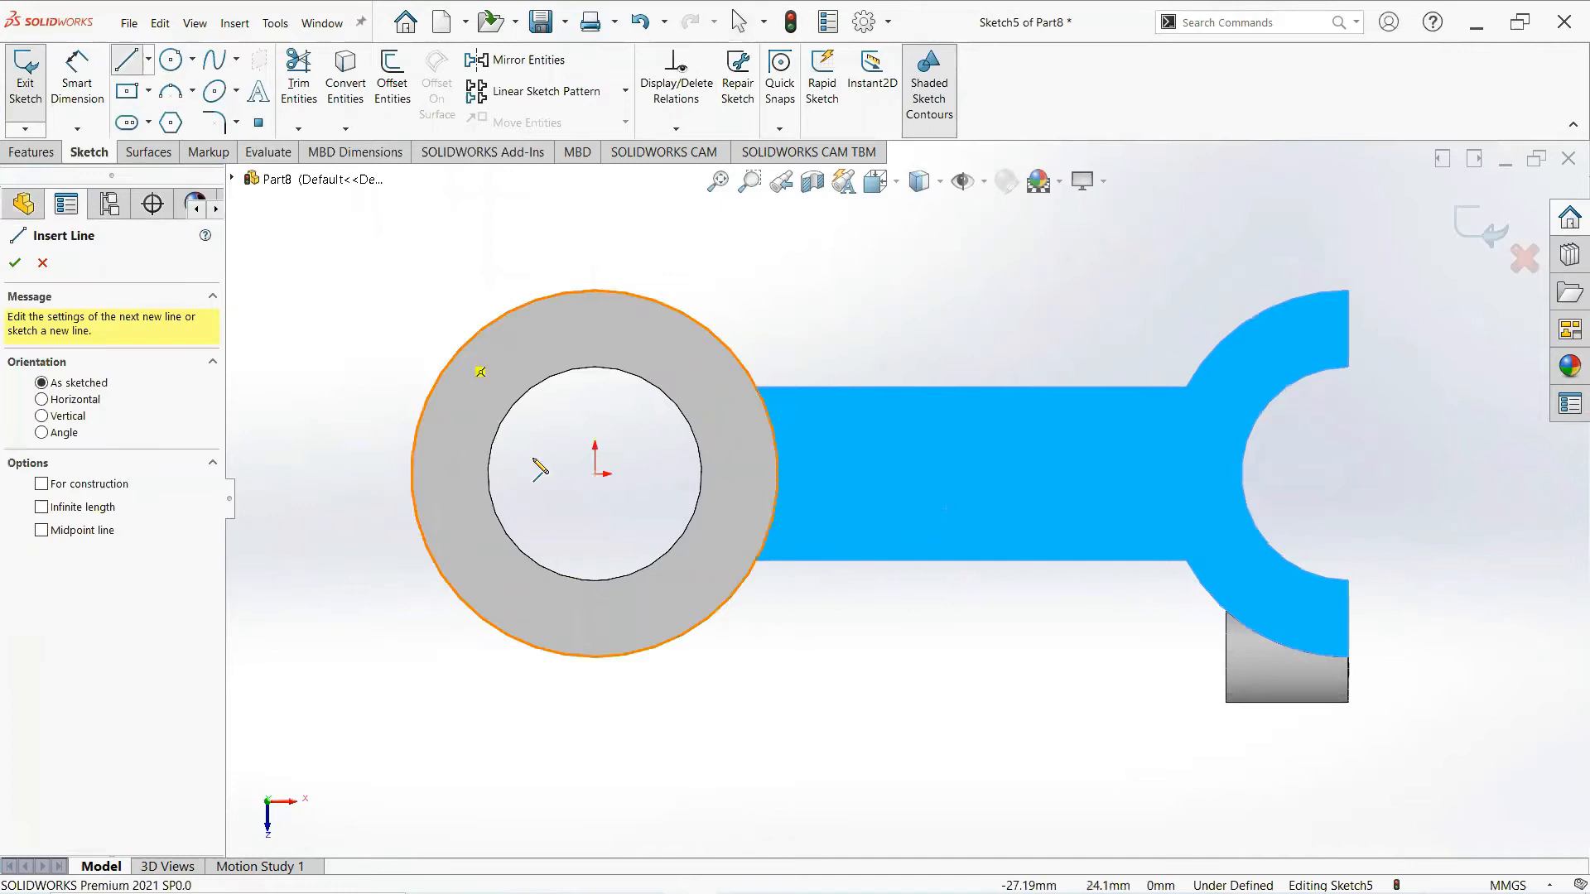
click(595, 476)
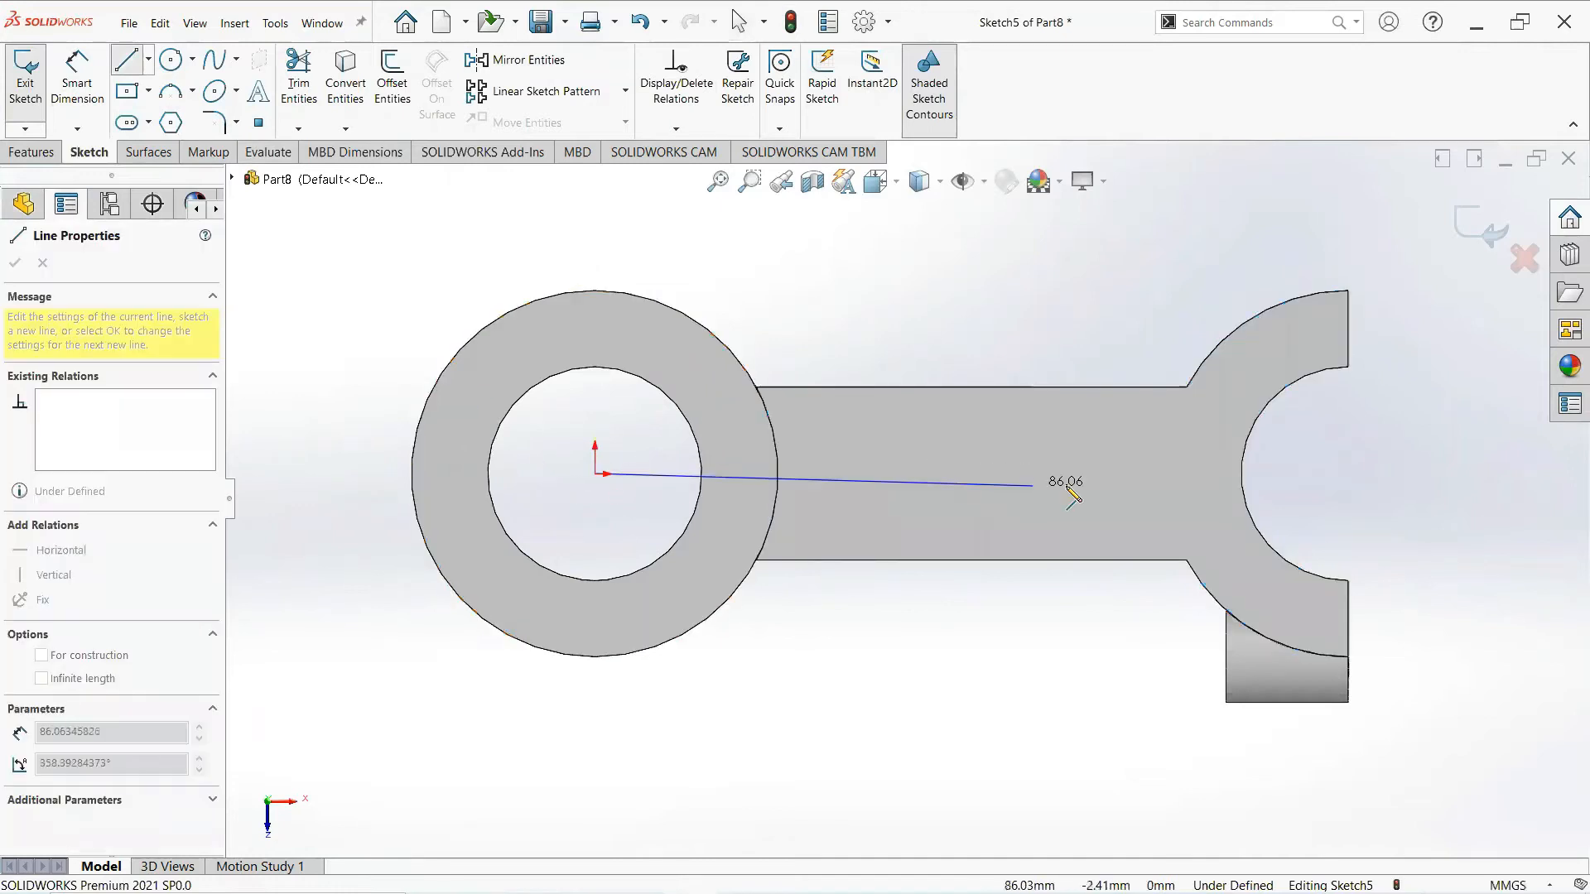
click(1114, 475)
right_click(1115, 473)
click(1174, 478)
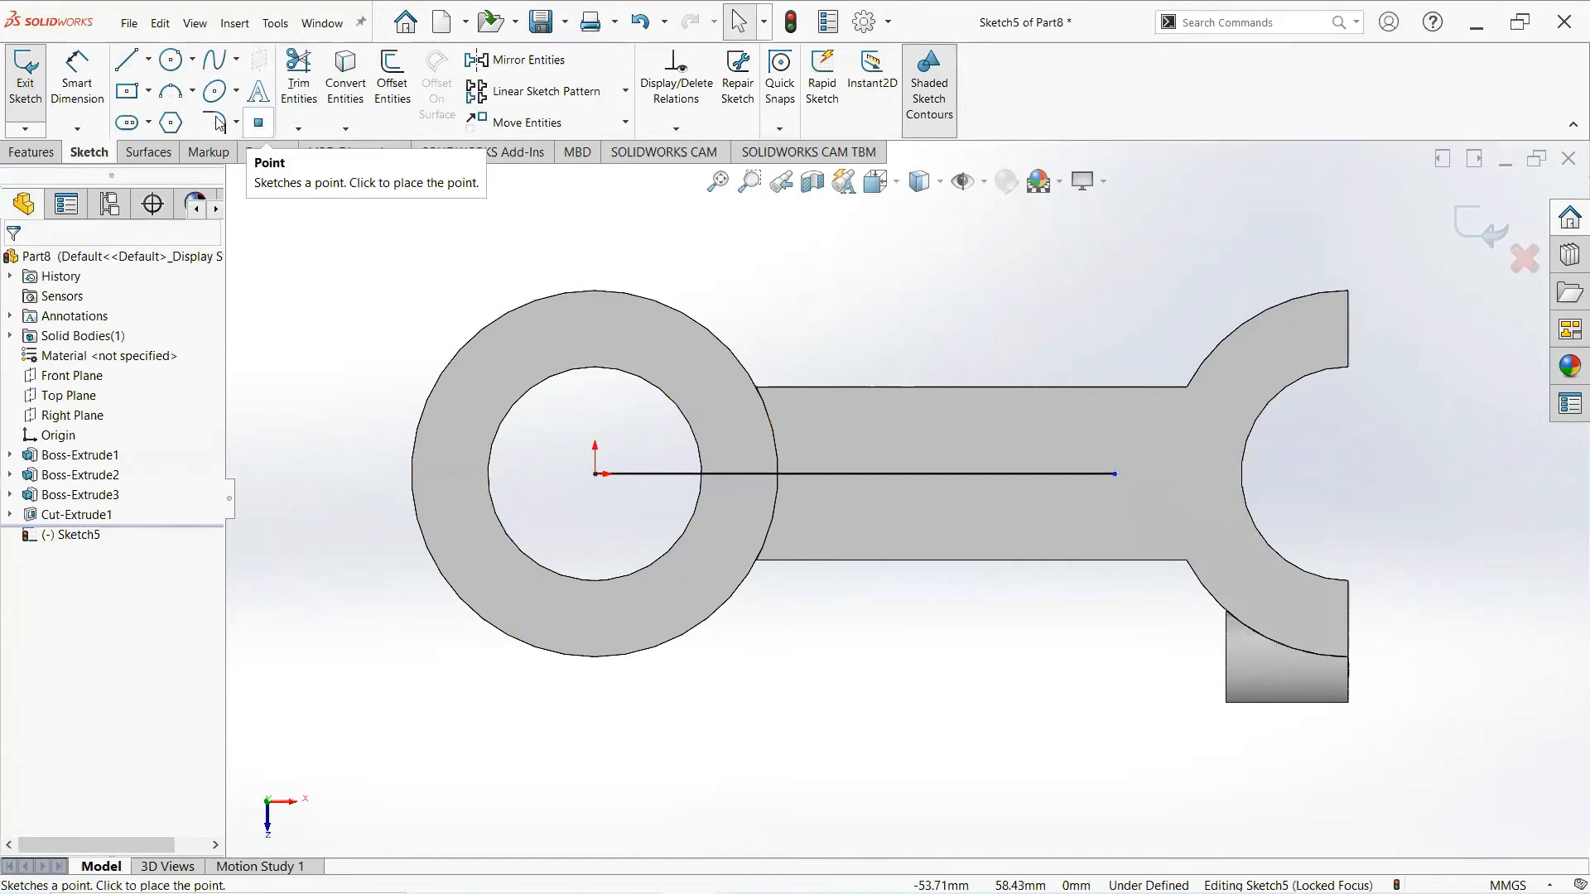
Dimension the horizontal line along the shank with a length of 109 mm
click(91, 101)
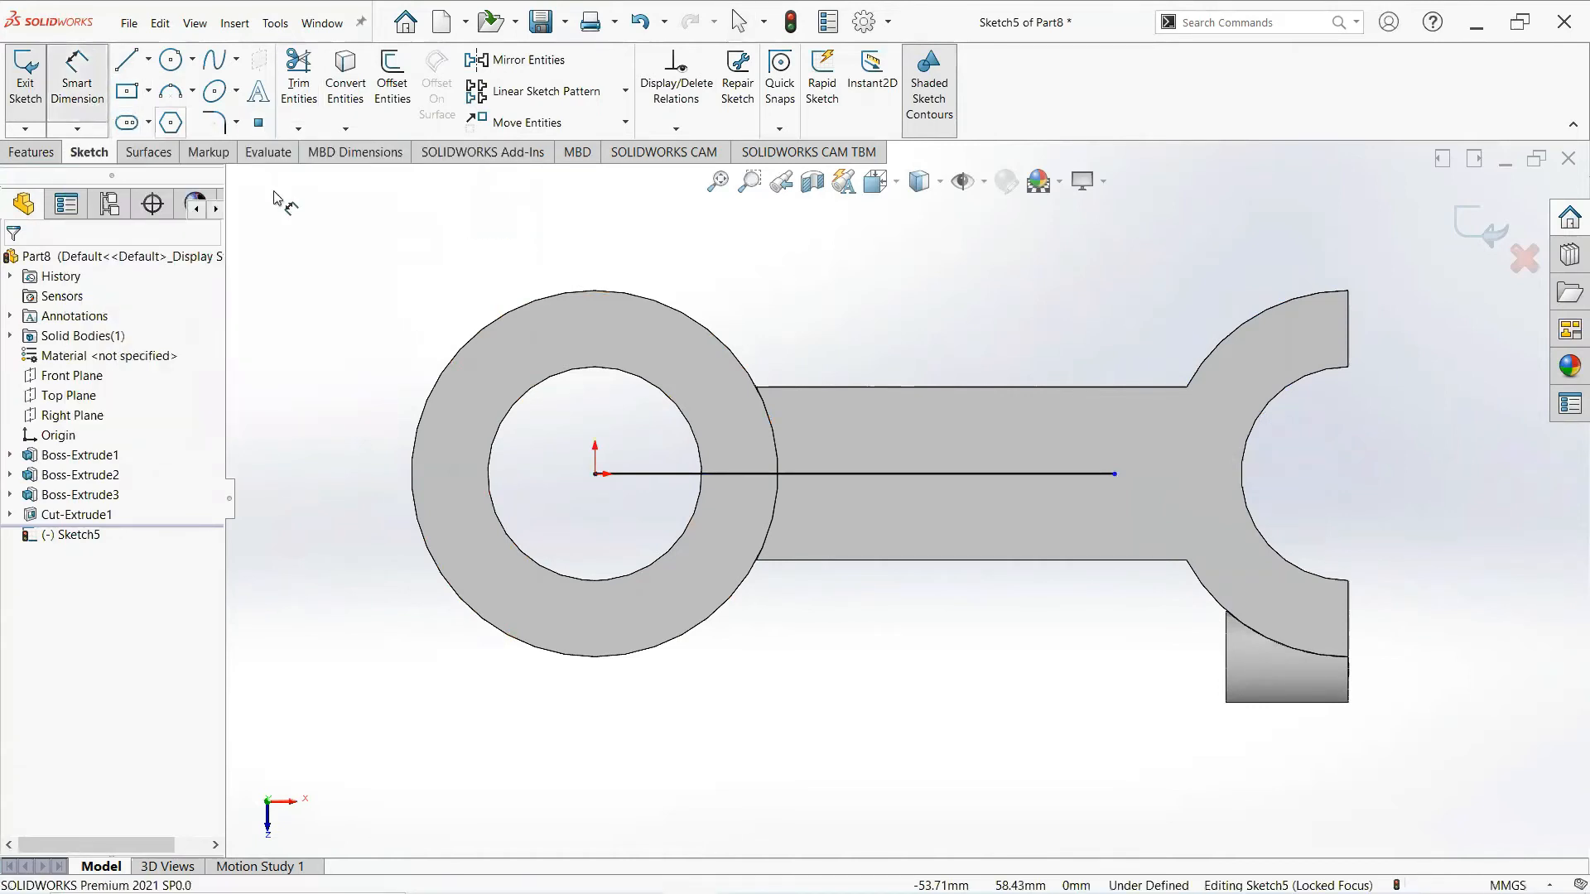
click(763, 474)
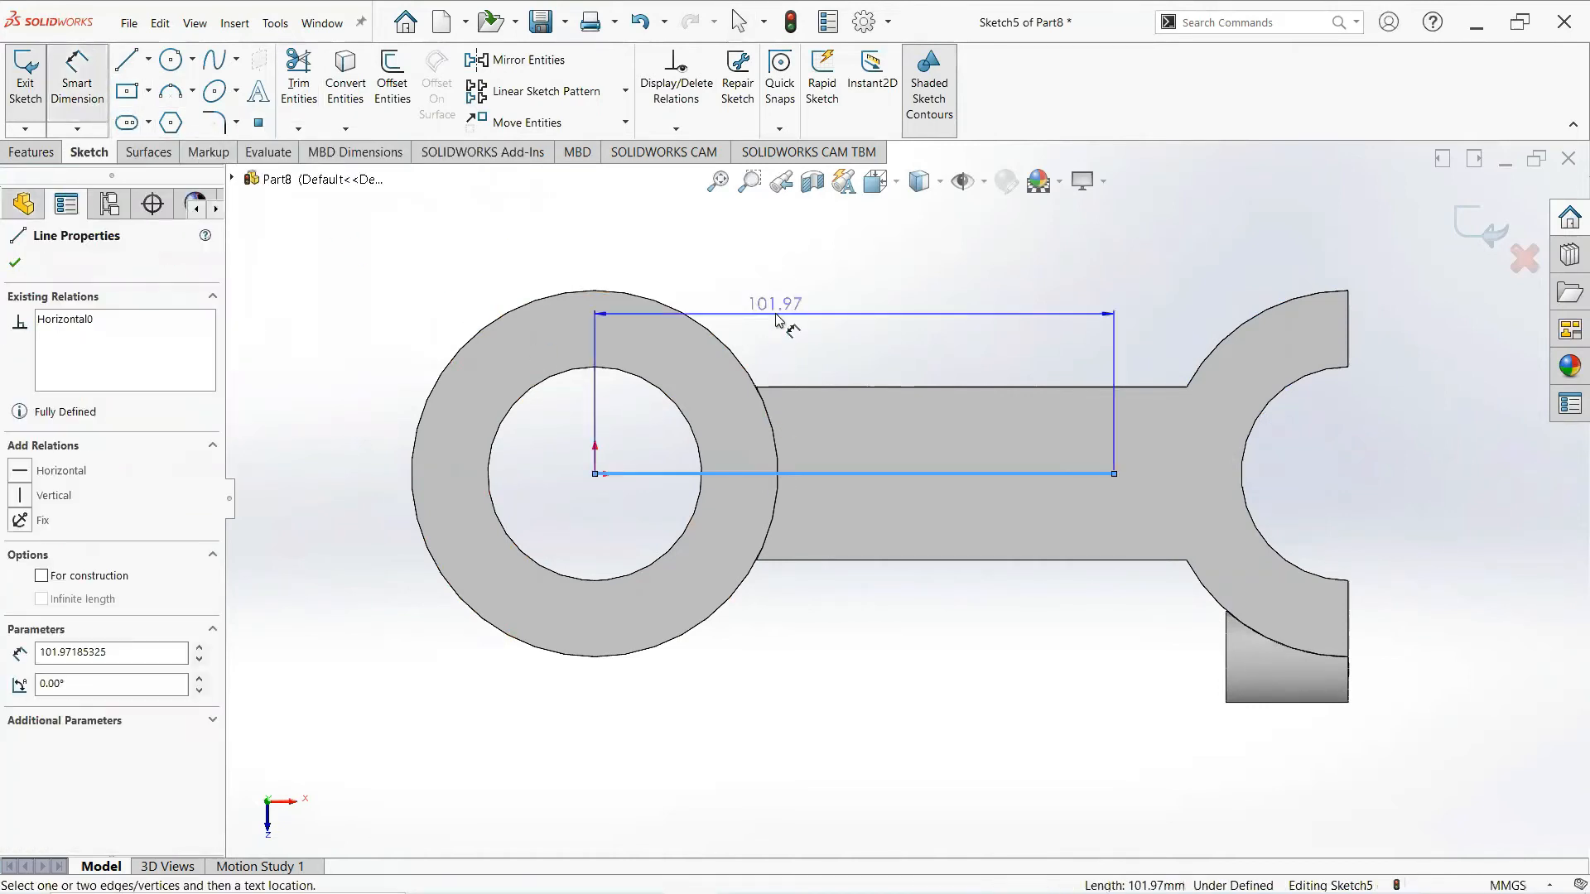
click(776, 315)
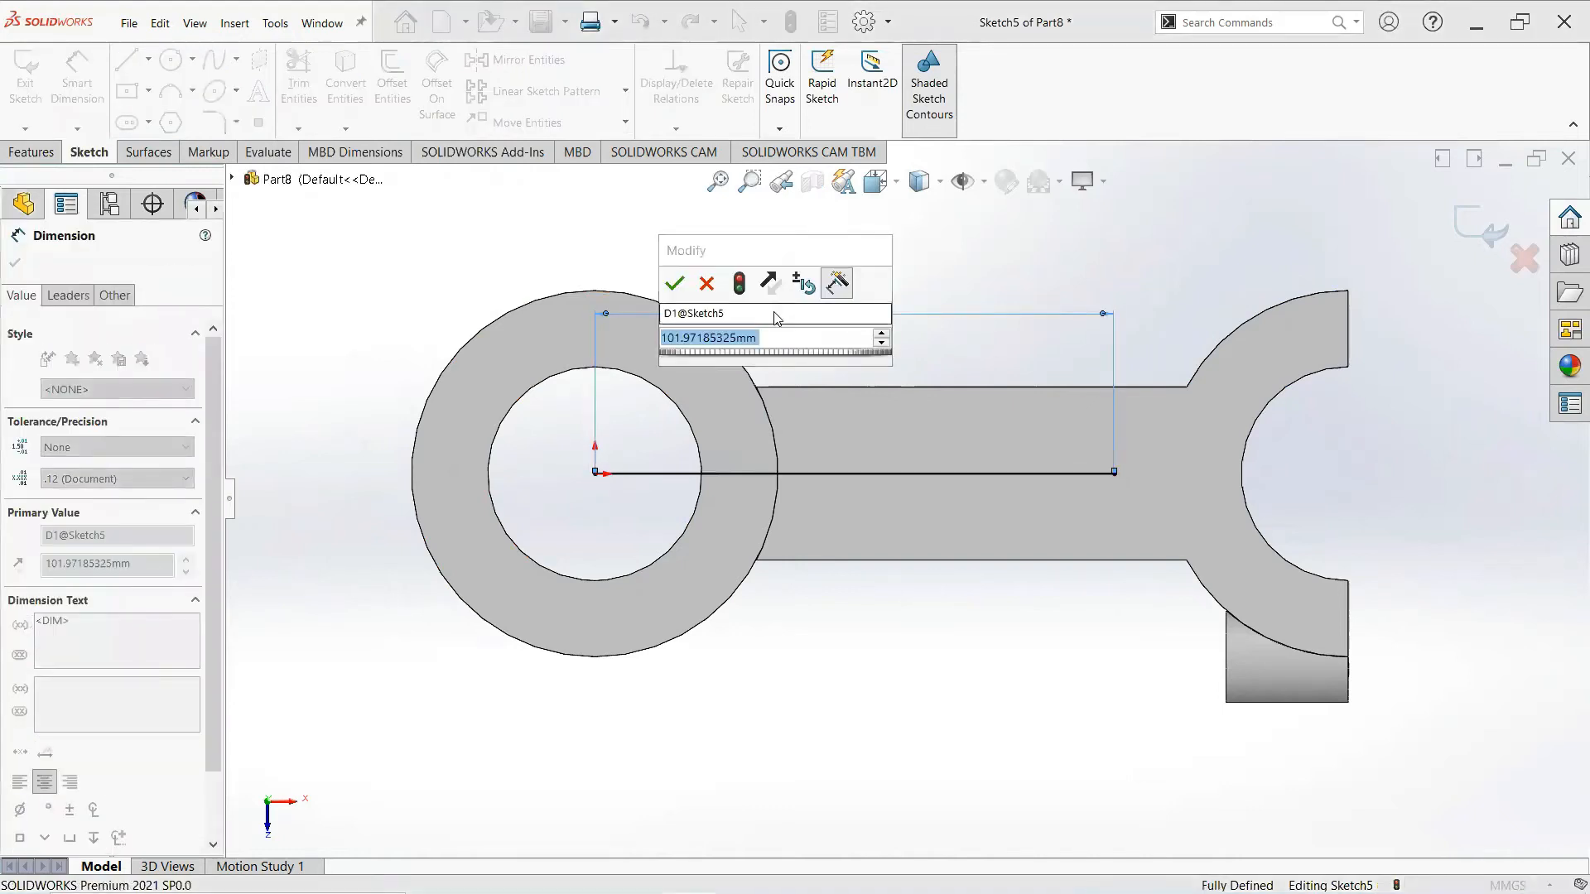
text(109)
key(Return)
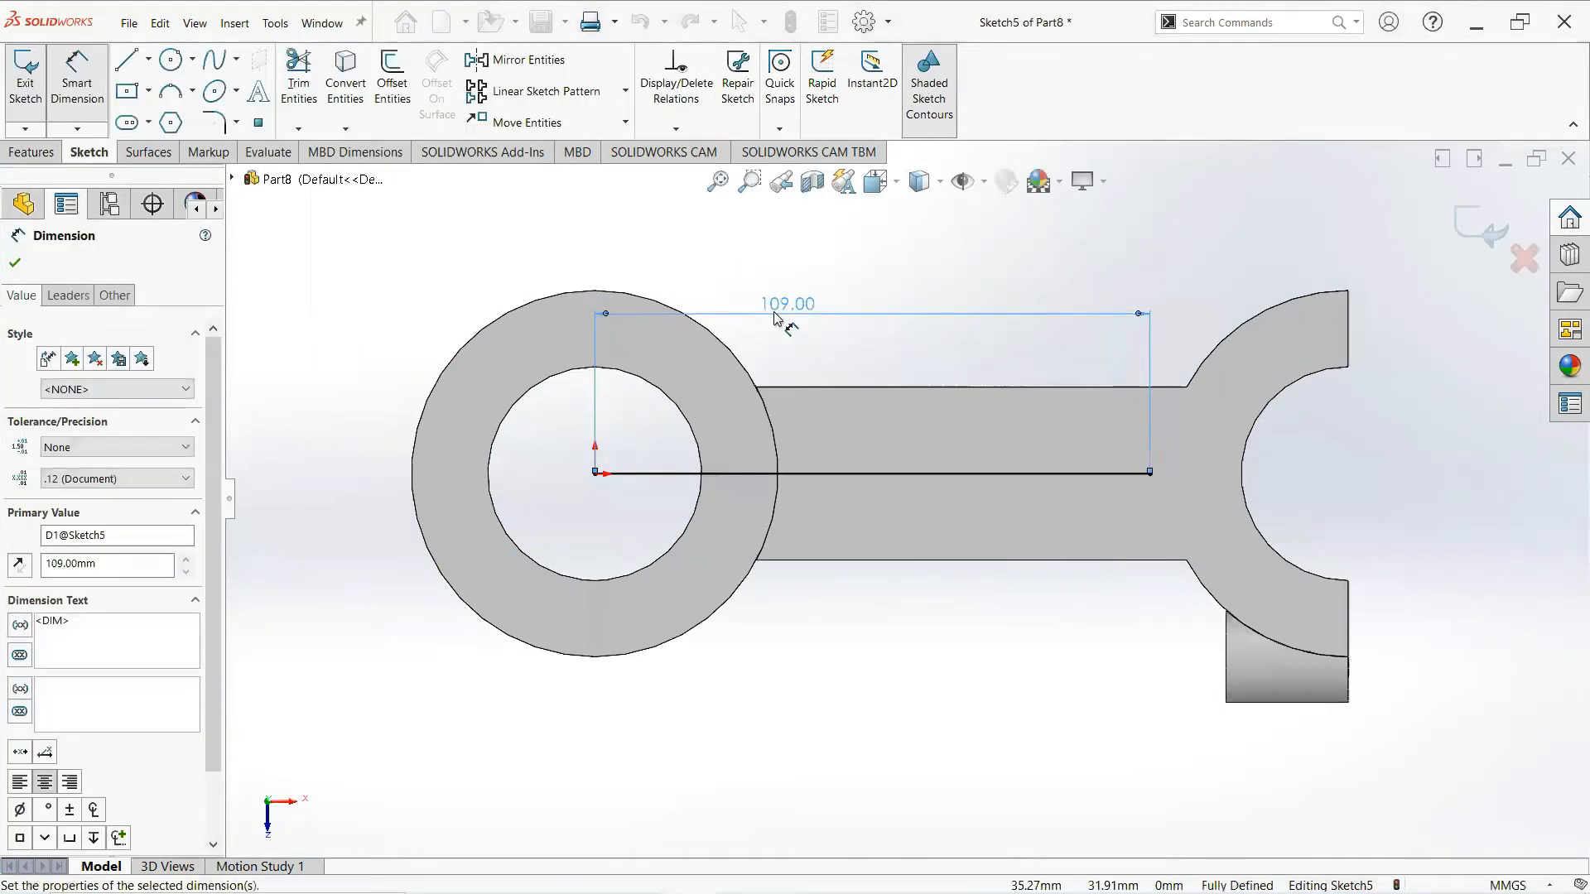
click(15, 264)
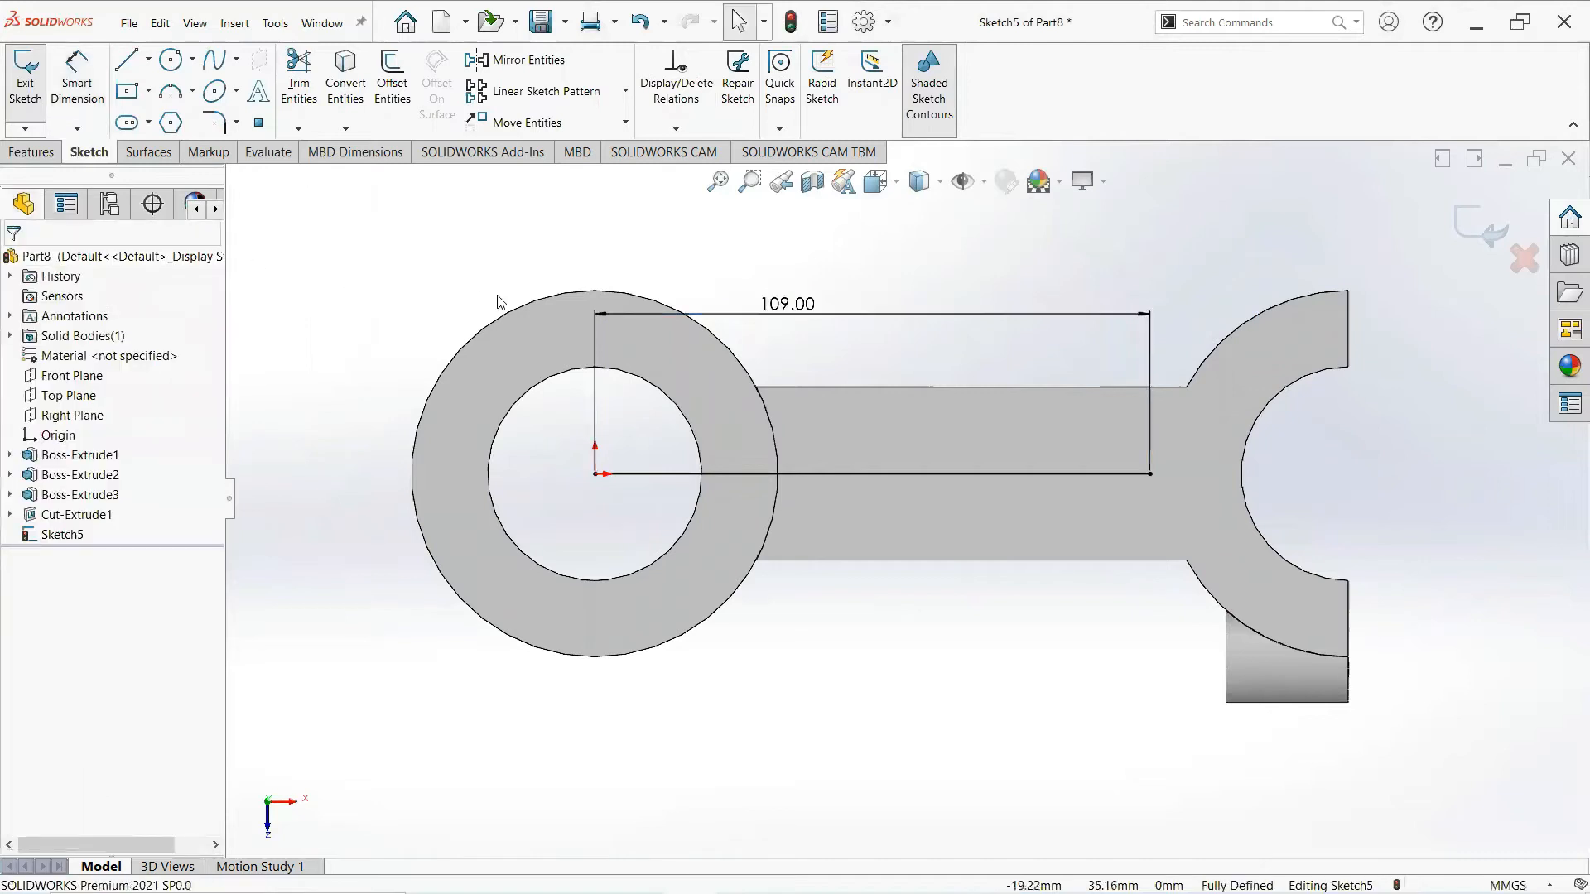
Sketch a center rectangle of 109 mm by about 26.7 mm on the line's midpoint, with its short side at the line's end
click(148, 91)
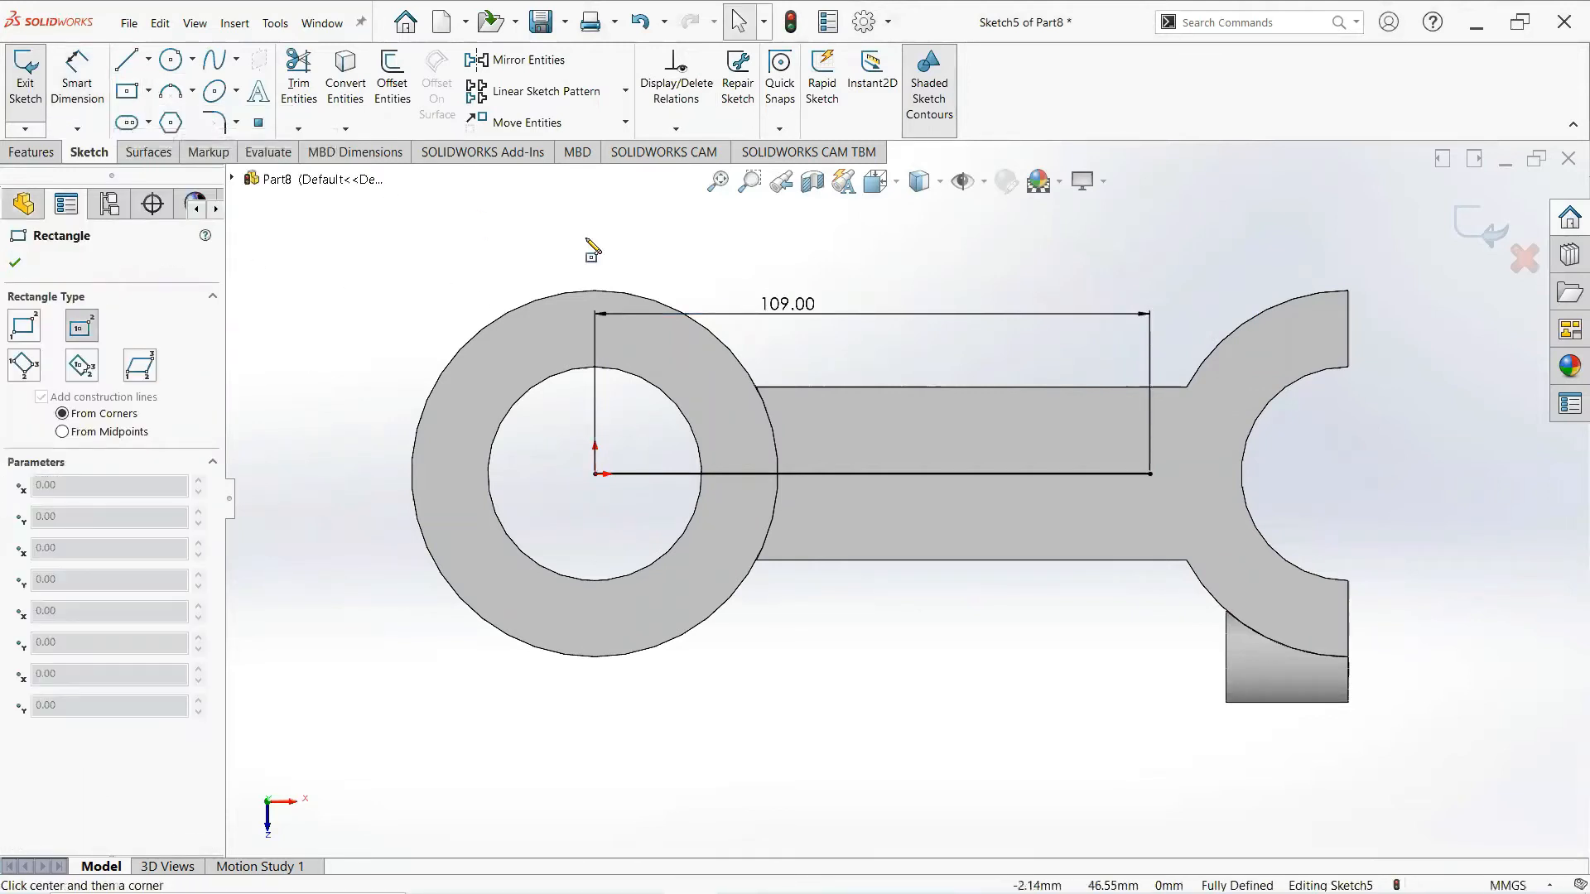
click(872, 474)
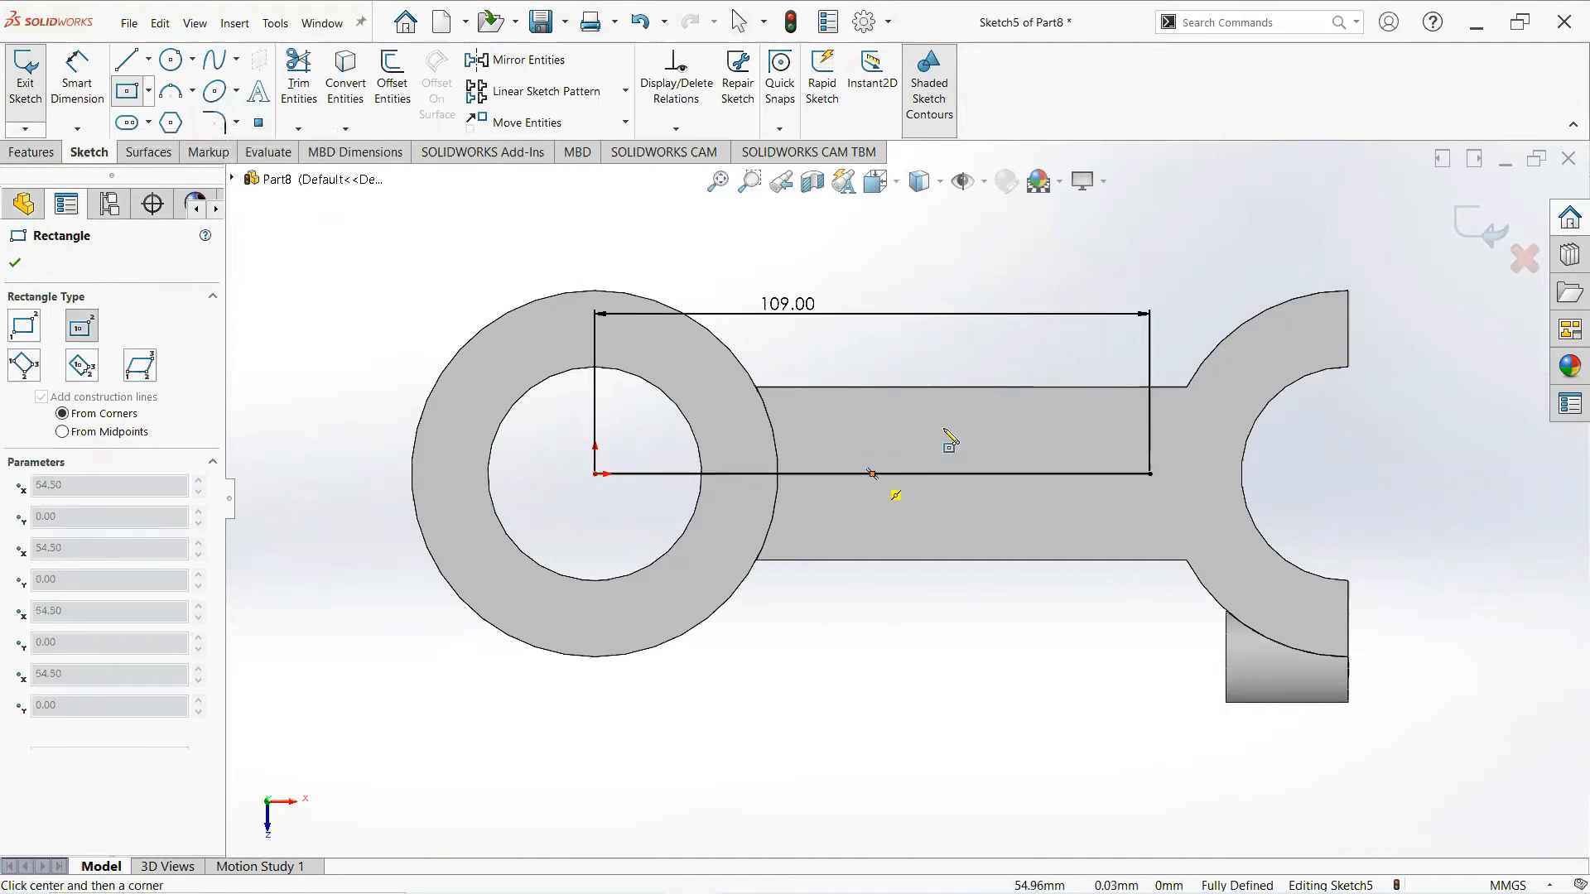
click(1150, 406)
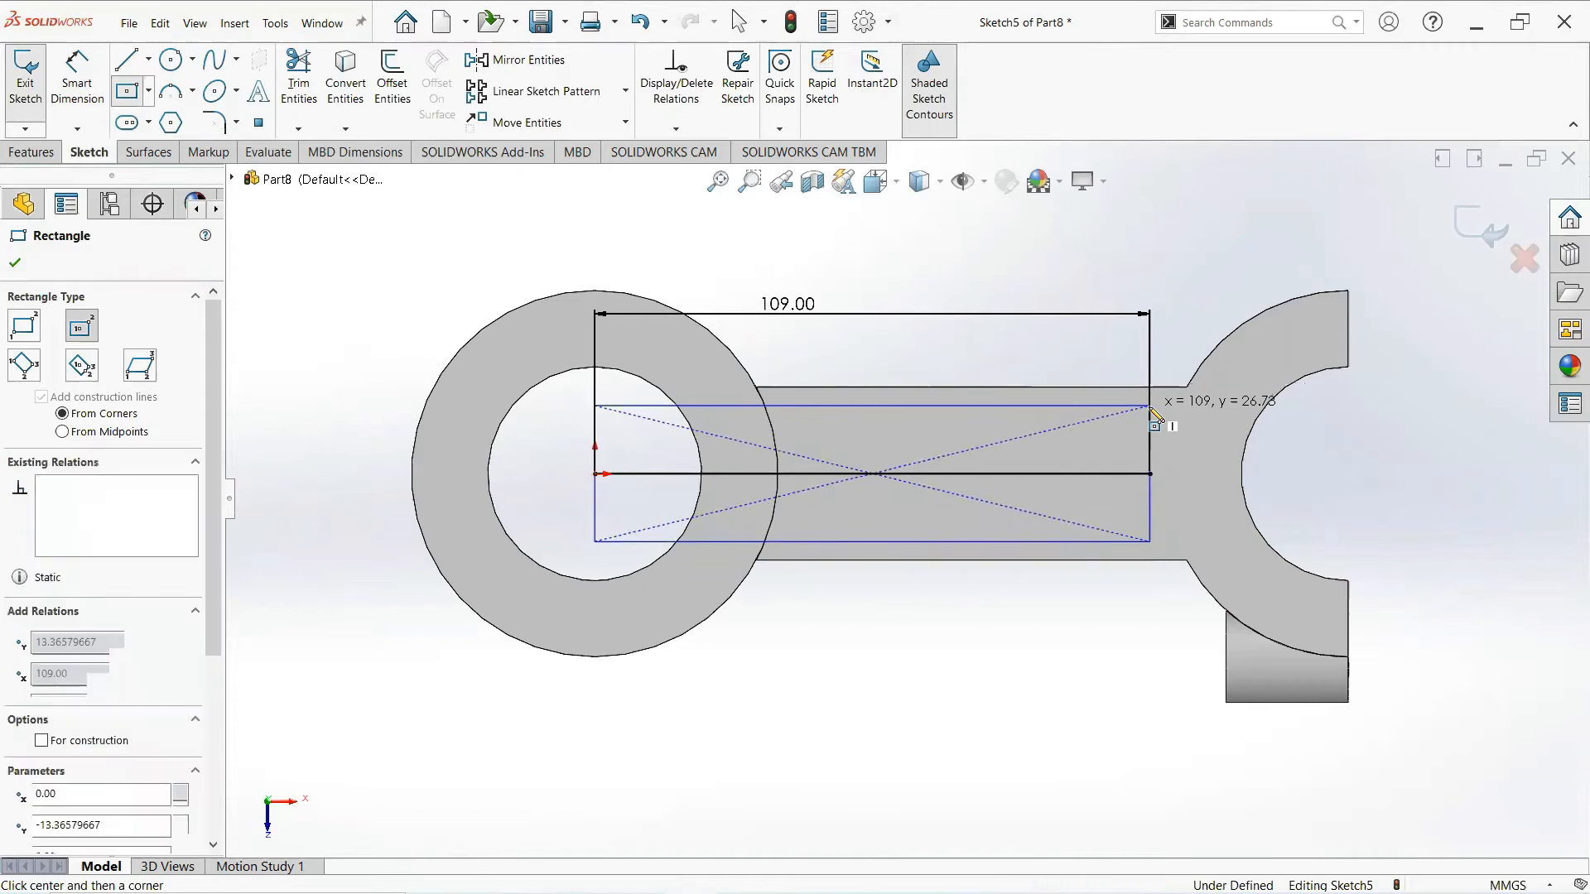
right_click(1151, 408)
click(1189, 419)
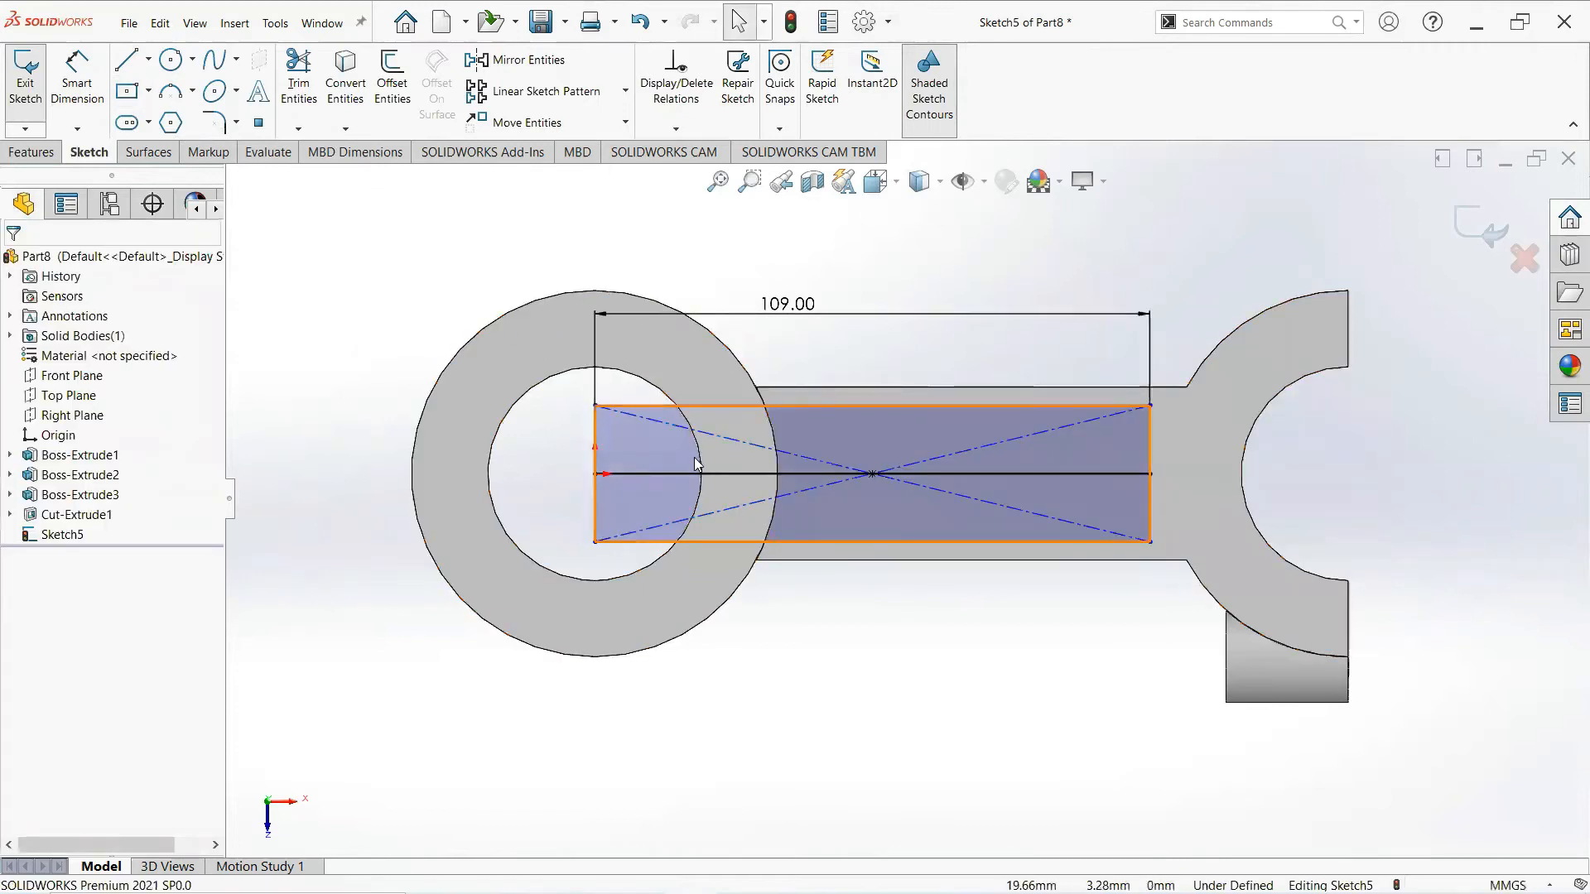
Dimension the rectangle's short side at the C-shaped end with a length of 18 mm
scroll(694, 457, down, 1)
scroll(695, 458, up, 1)
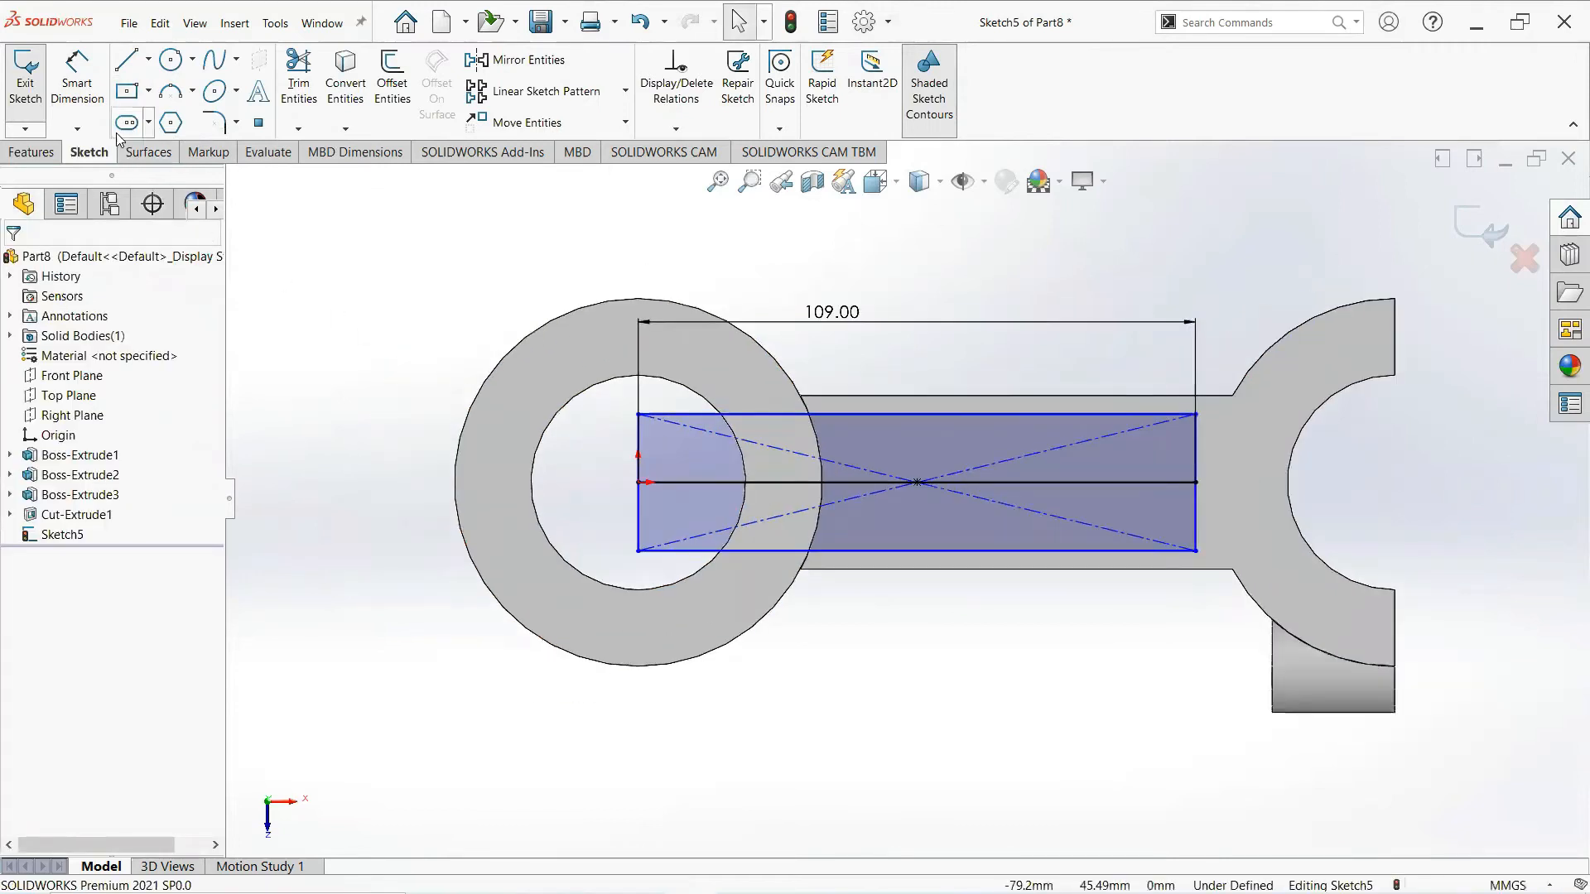
click(93, 114)
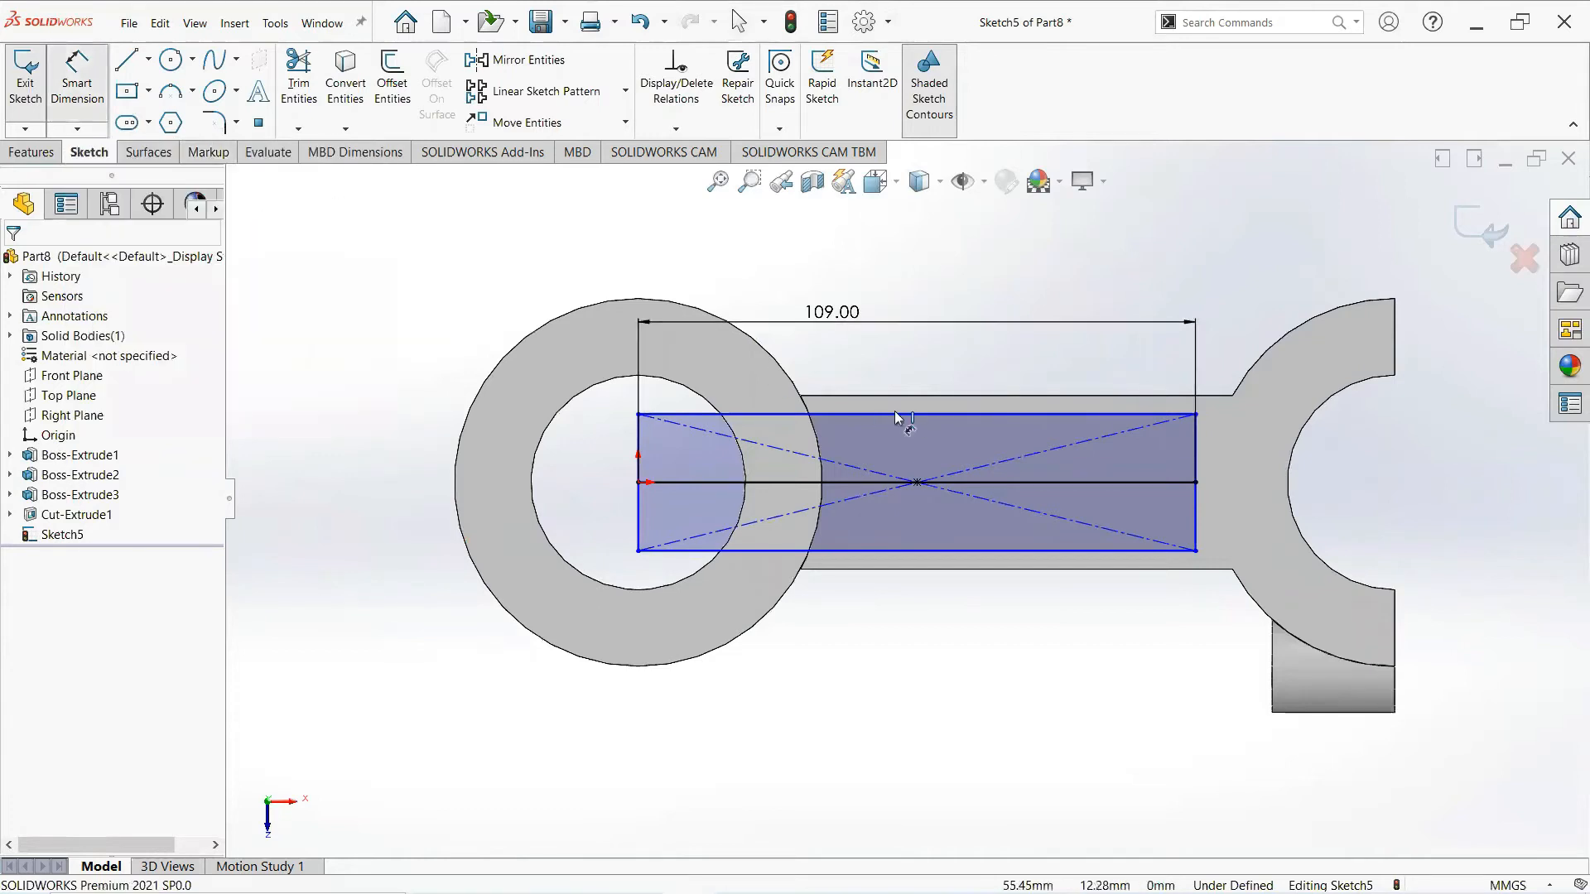
click(1195, 483)
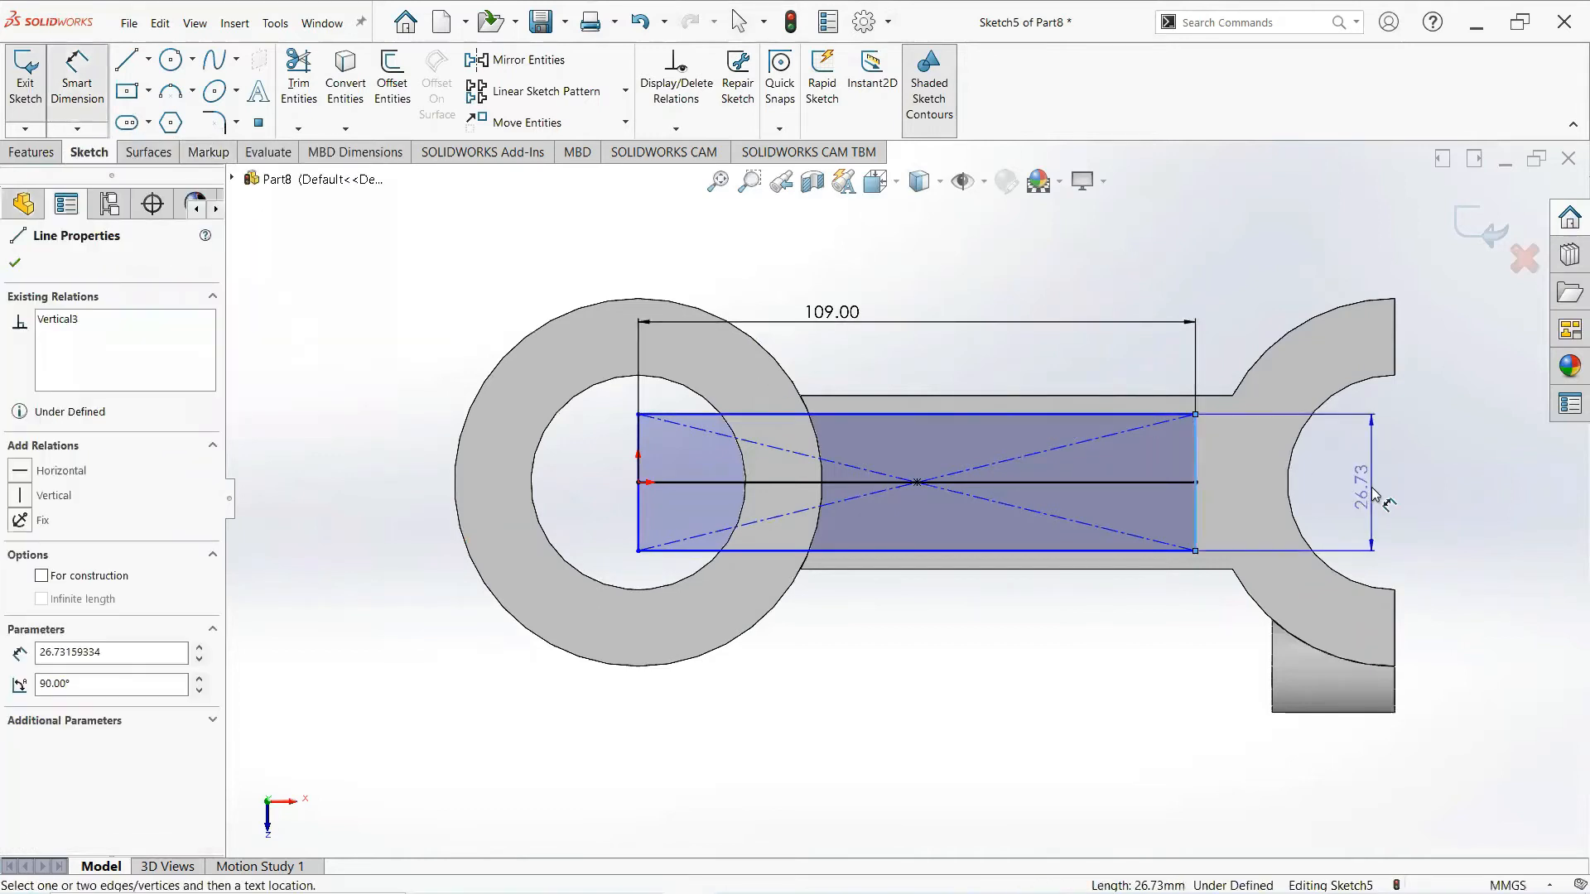
click(1363, 489)
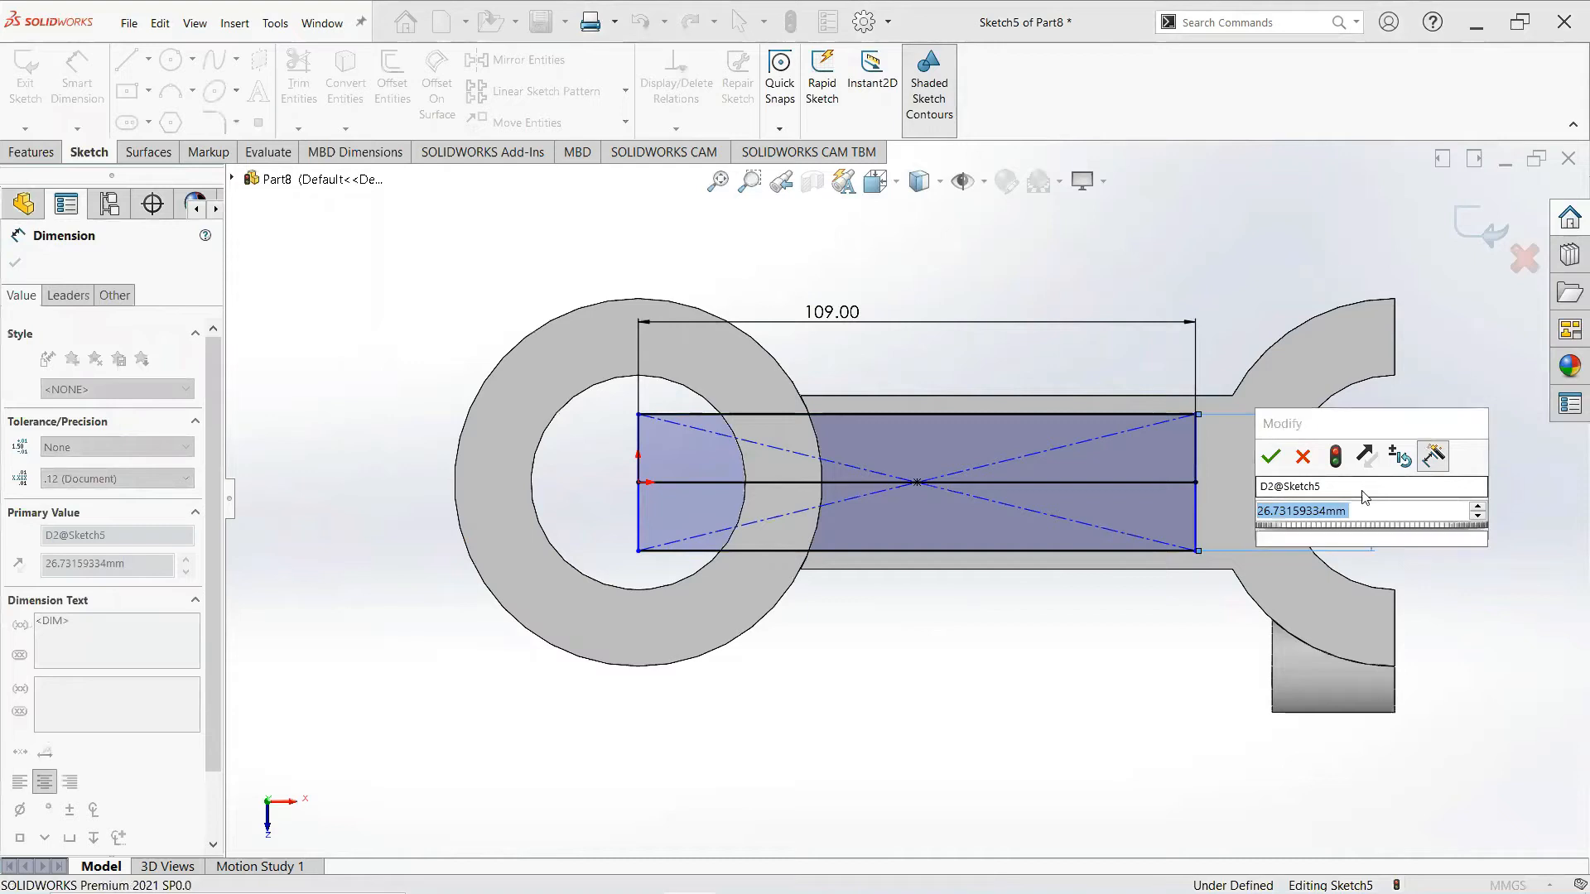
text(18)
key(Return)
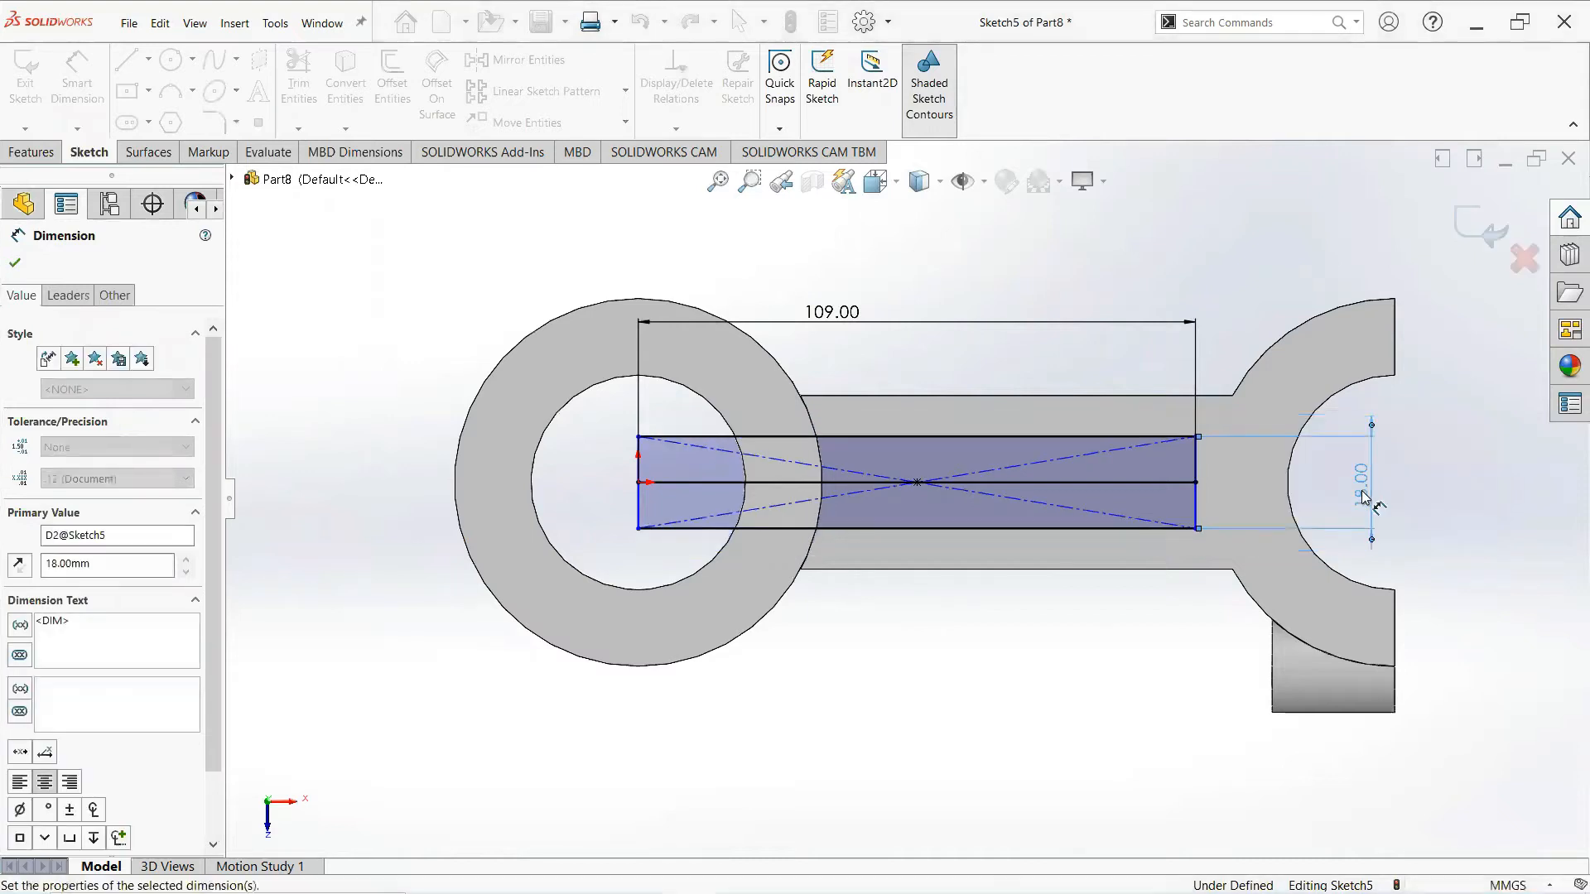
click(15, 264)
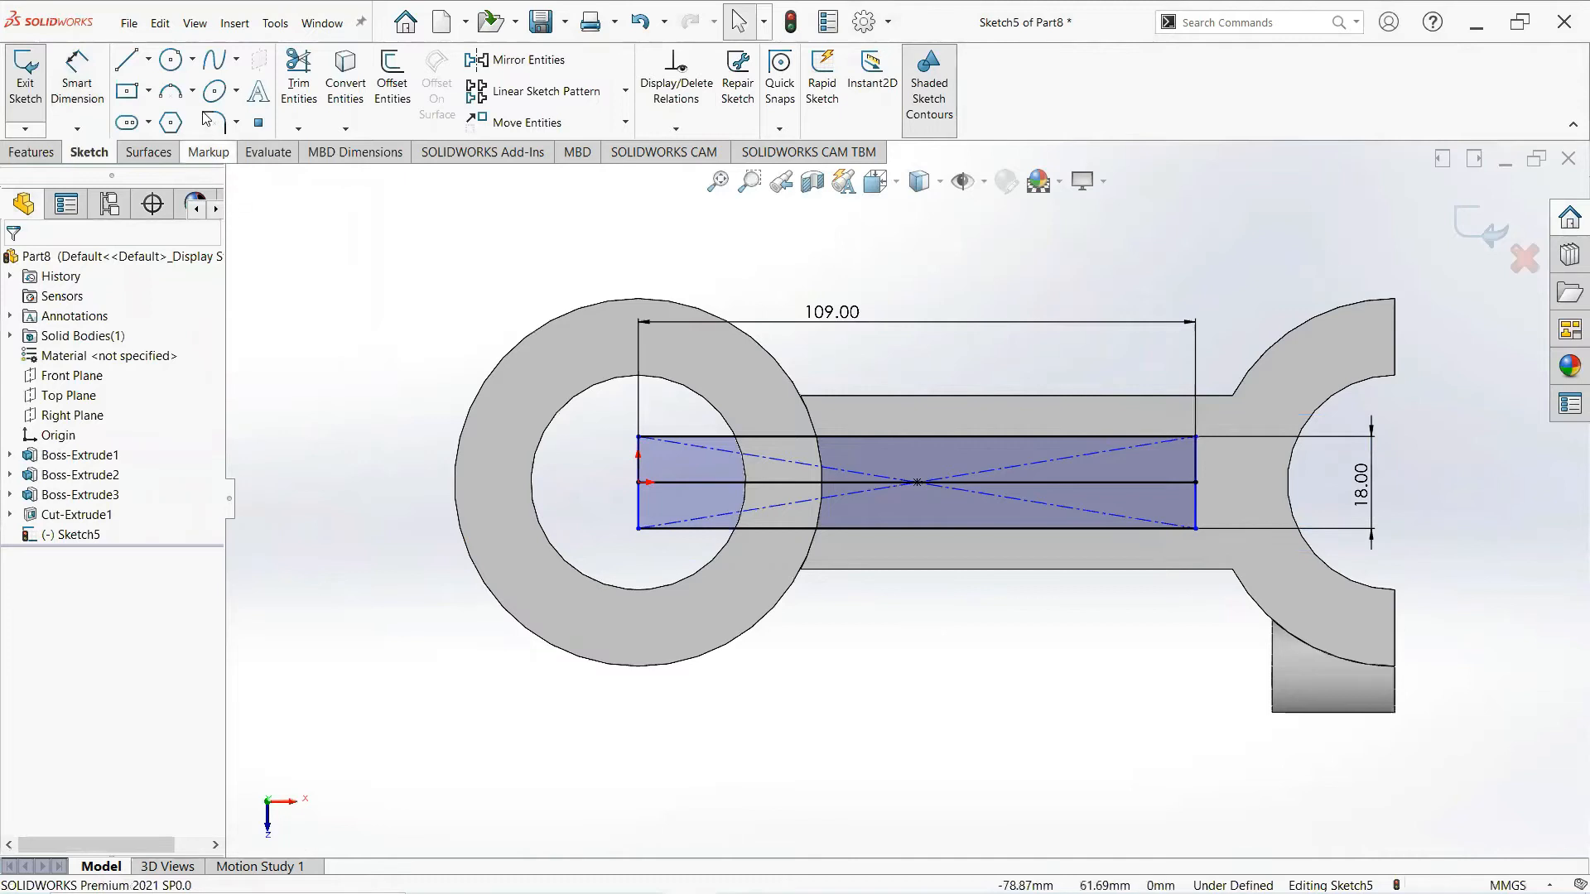
Sketch a circle centred on the ring's centre and reaching out to the ring's outer edge
click(172, 63)
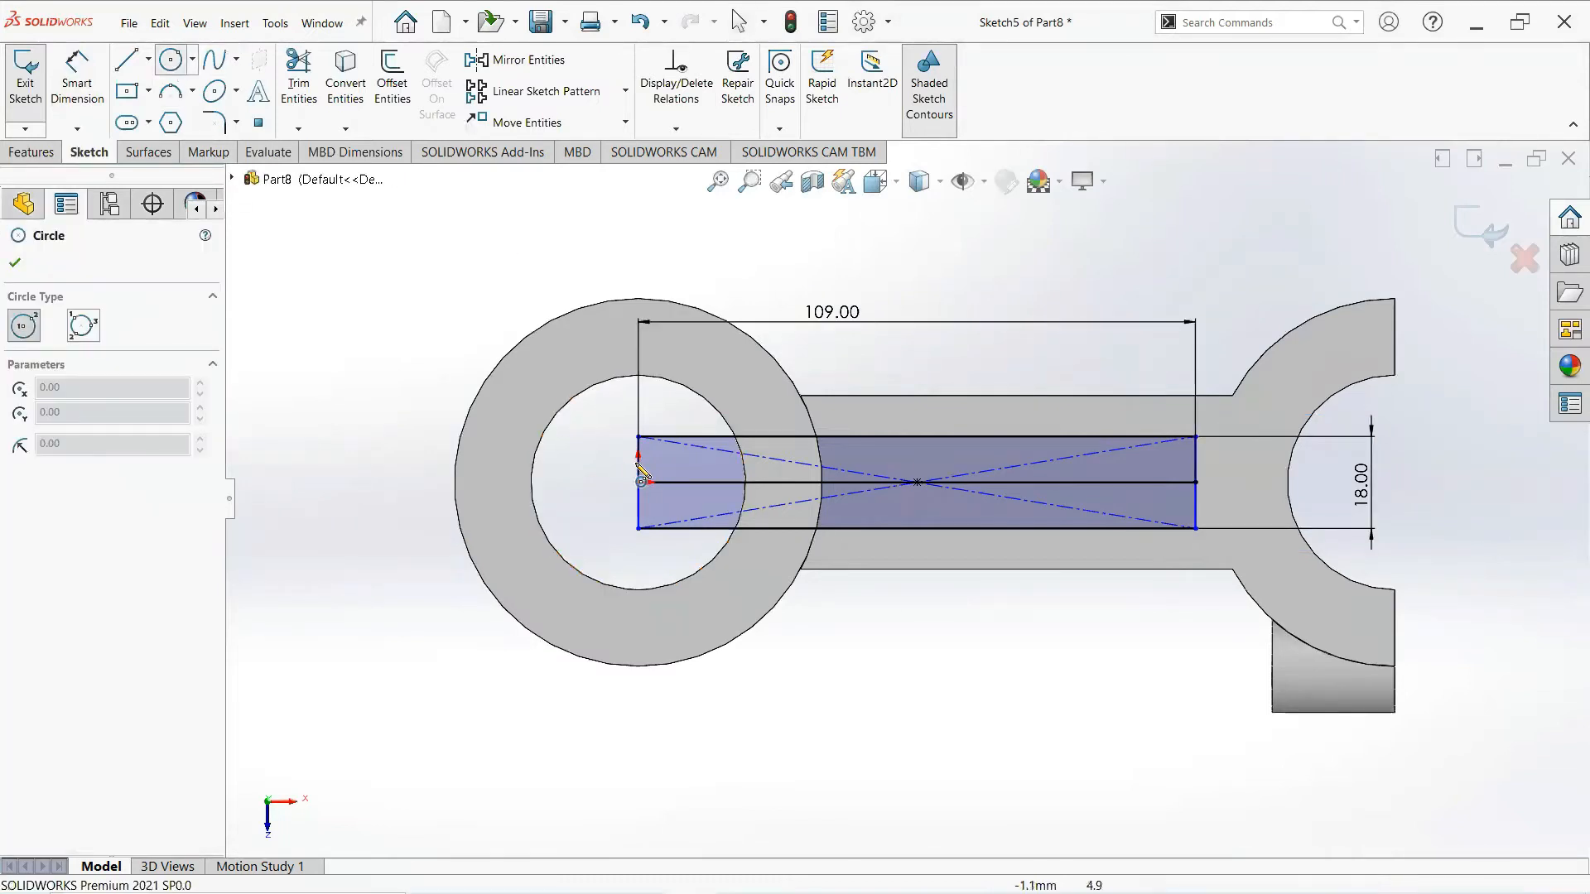
click(638, 482)
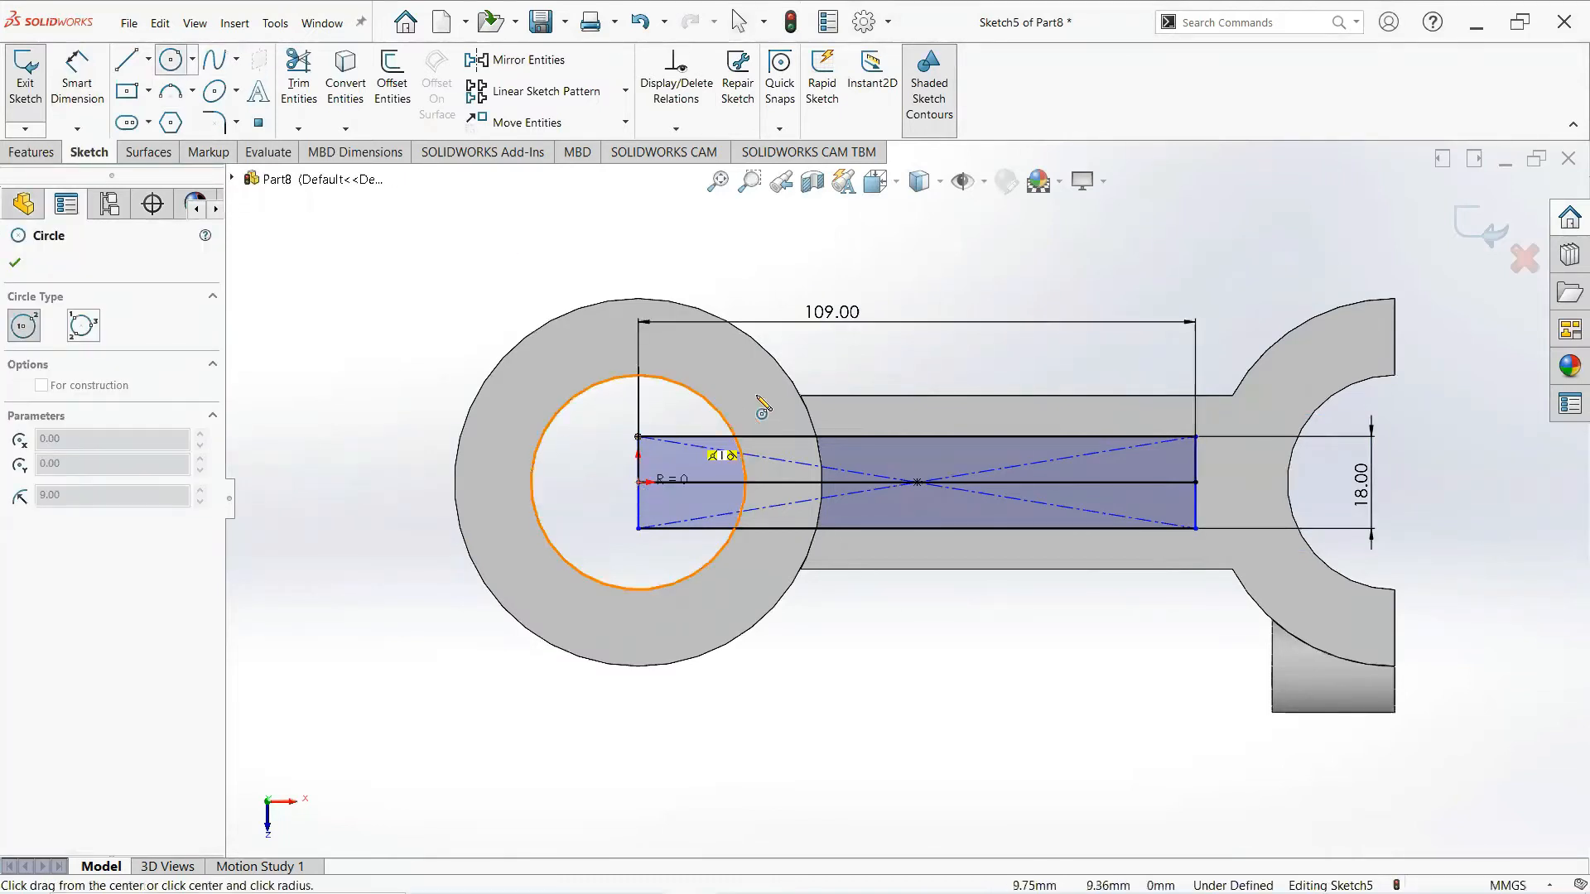
click(793, 382)
right_click(794, 384)
click(816, 395)
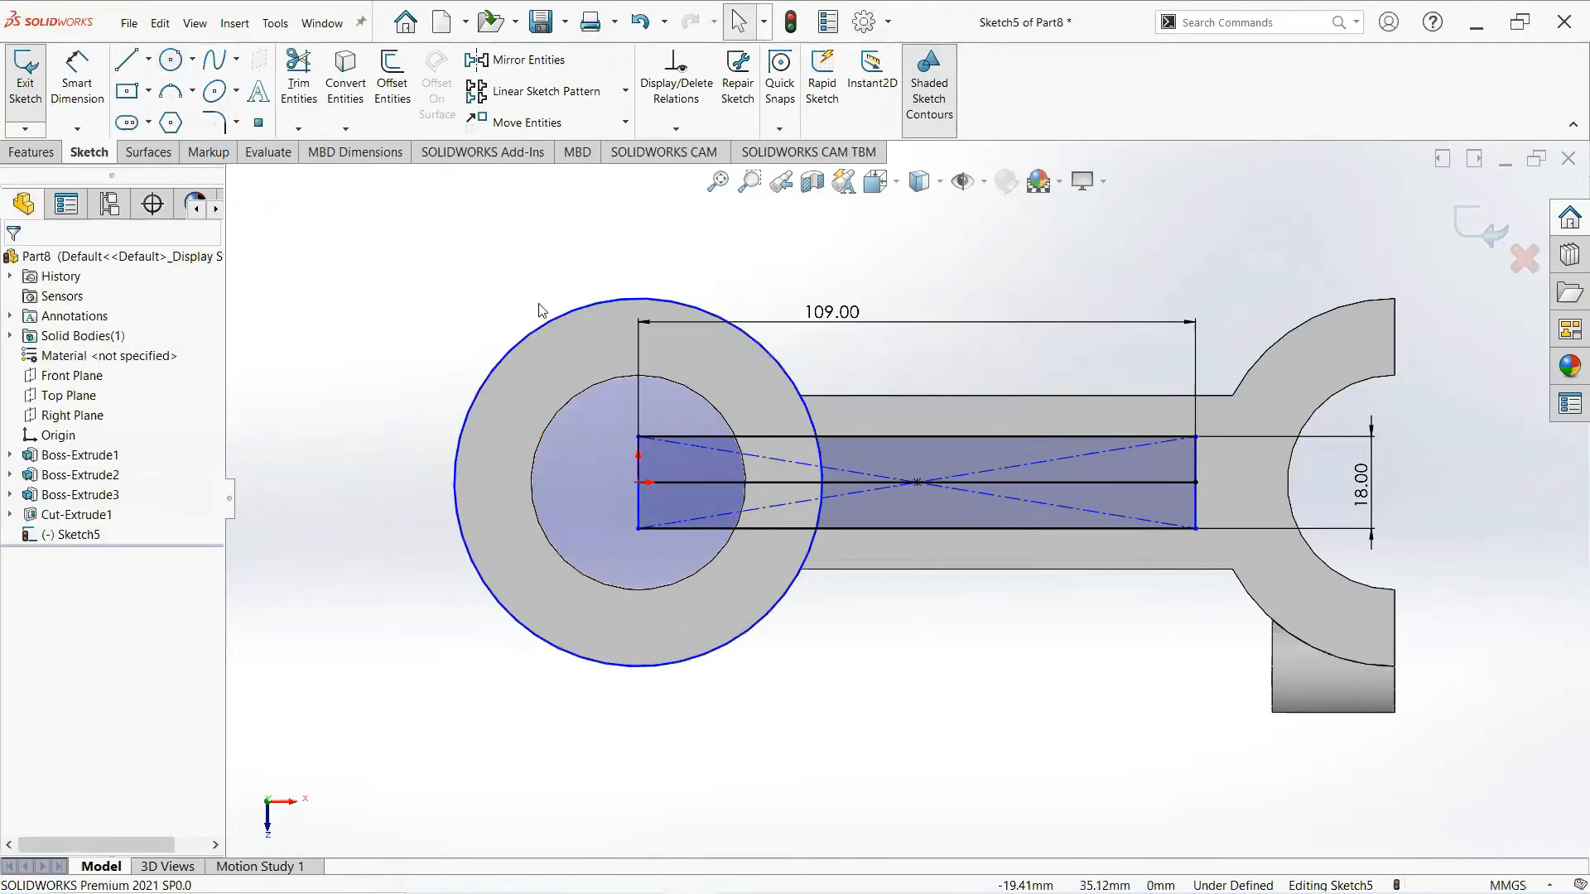
Trim away the rectangle and line portions inside the ring and the circle outside the rectangle, keeping the arc at the shank
click(298, 73)
scroll(898, 507, down, 2)
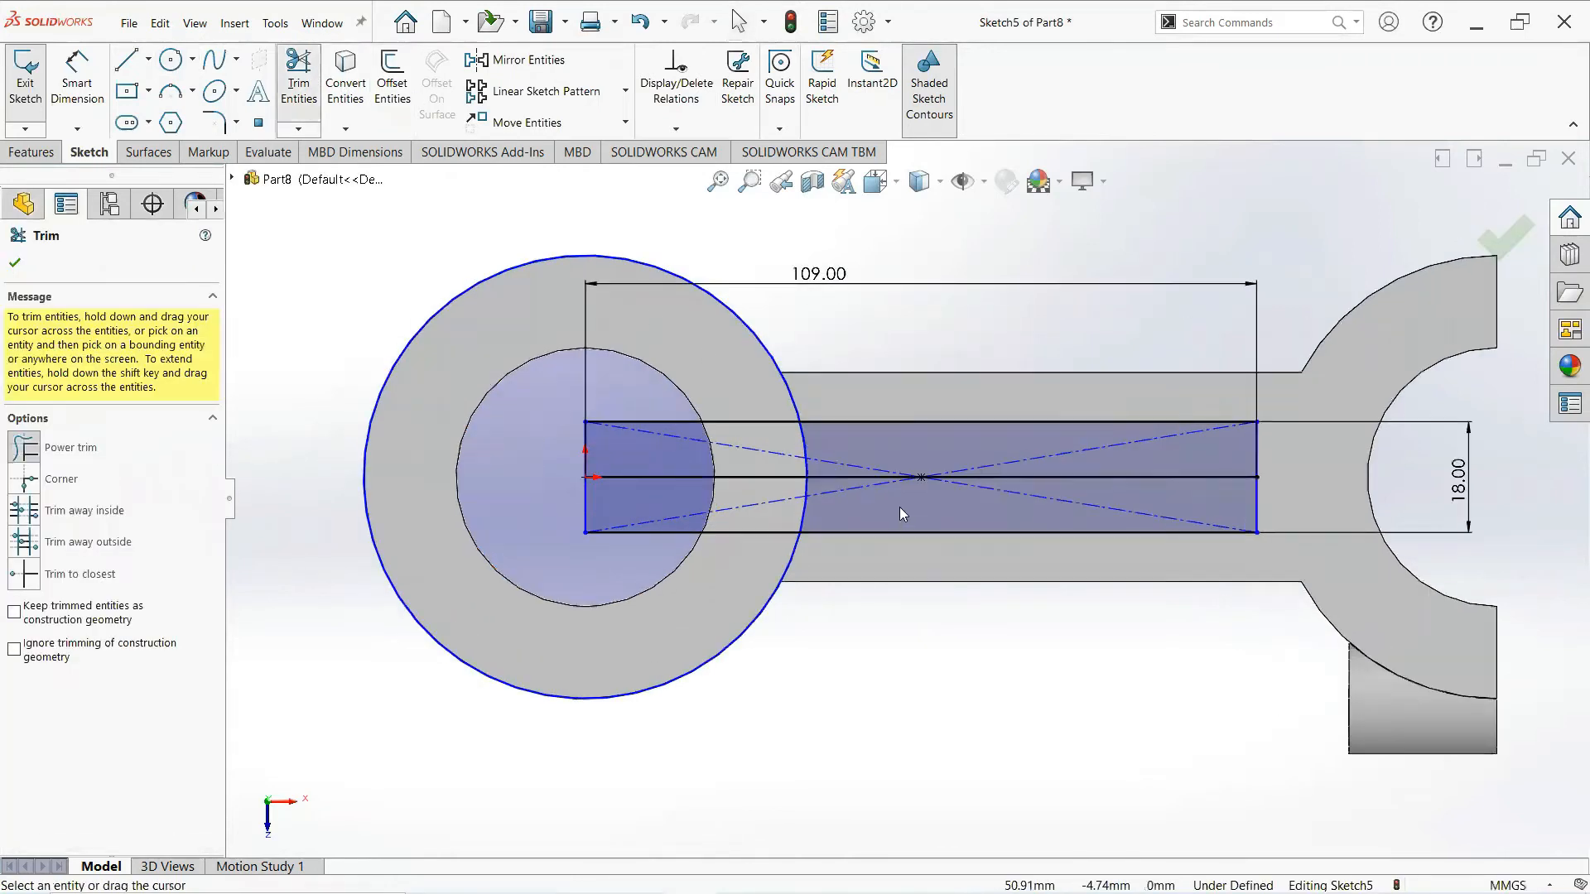
scroll(833, 485, down, 2)
mouse_move(617, 388)
mouse_down()
mouse_move(593, 516)
mouse_move(537, 605)
mouse_up()
drag(320, 476, 315, 472)
drag(789, 802, 643, 686)
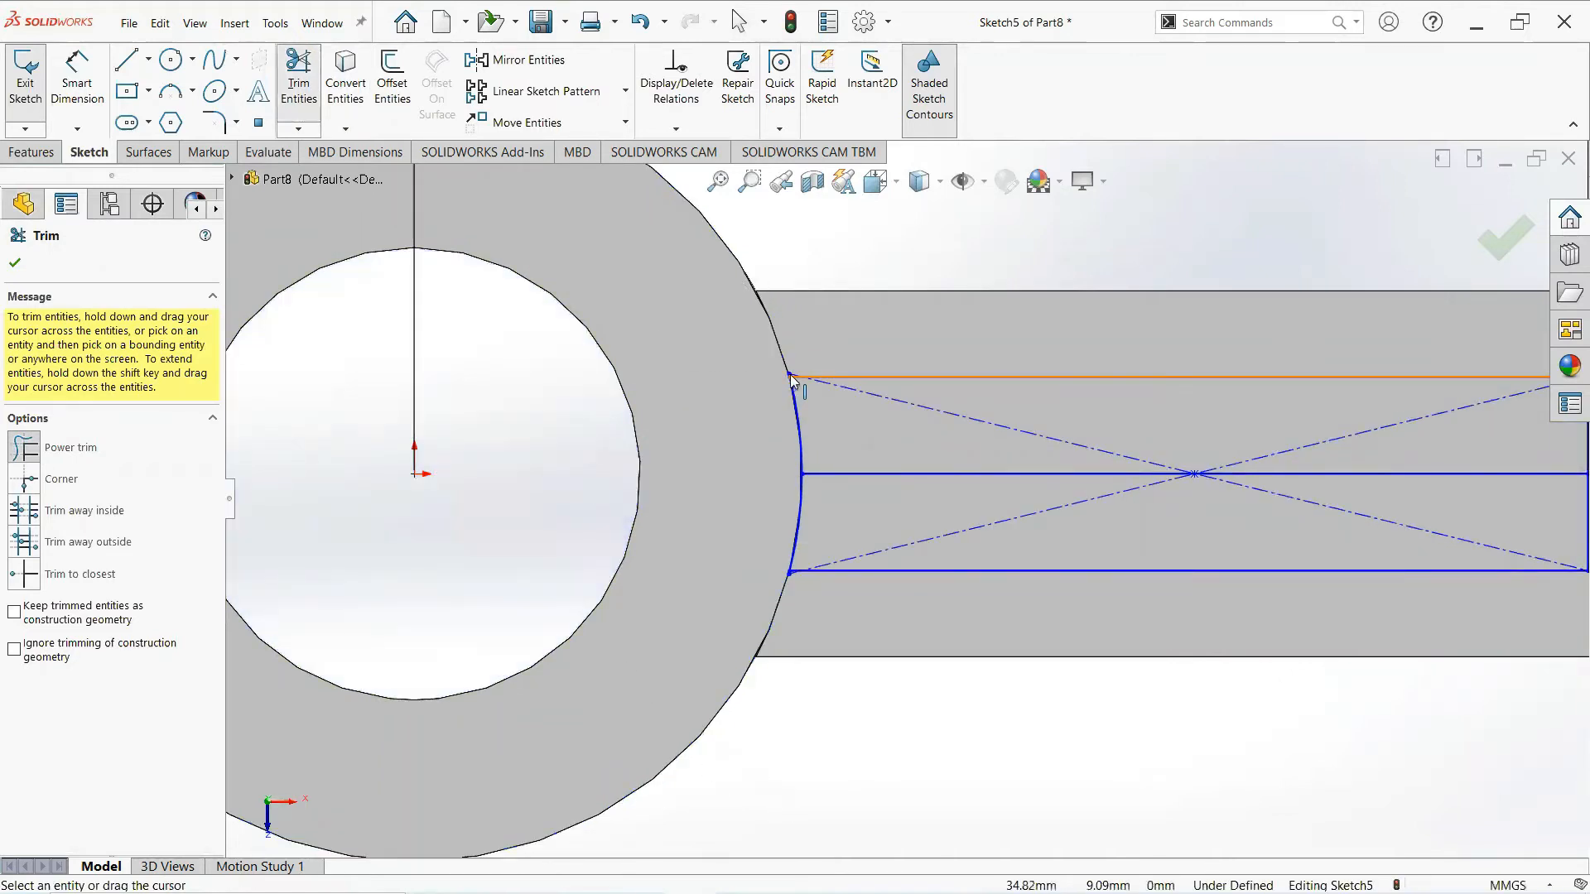
Check the profile's corners at the arc and trim away the centre line and diagonal construction lines inside the profile
scroll(791, 379, up, 2)
scroll(819, 435, down, 8)
scroll(826, 433, down, 3)
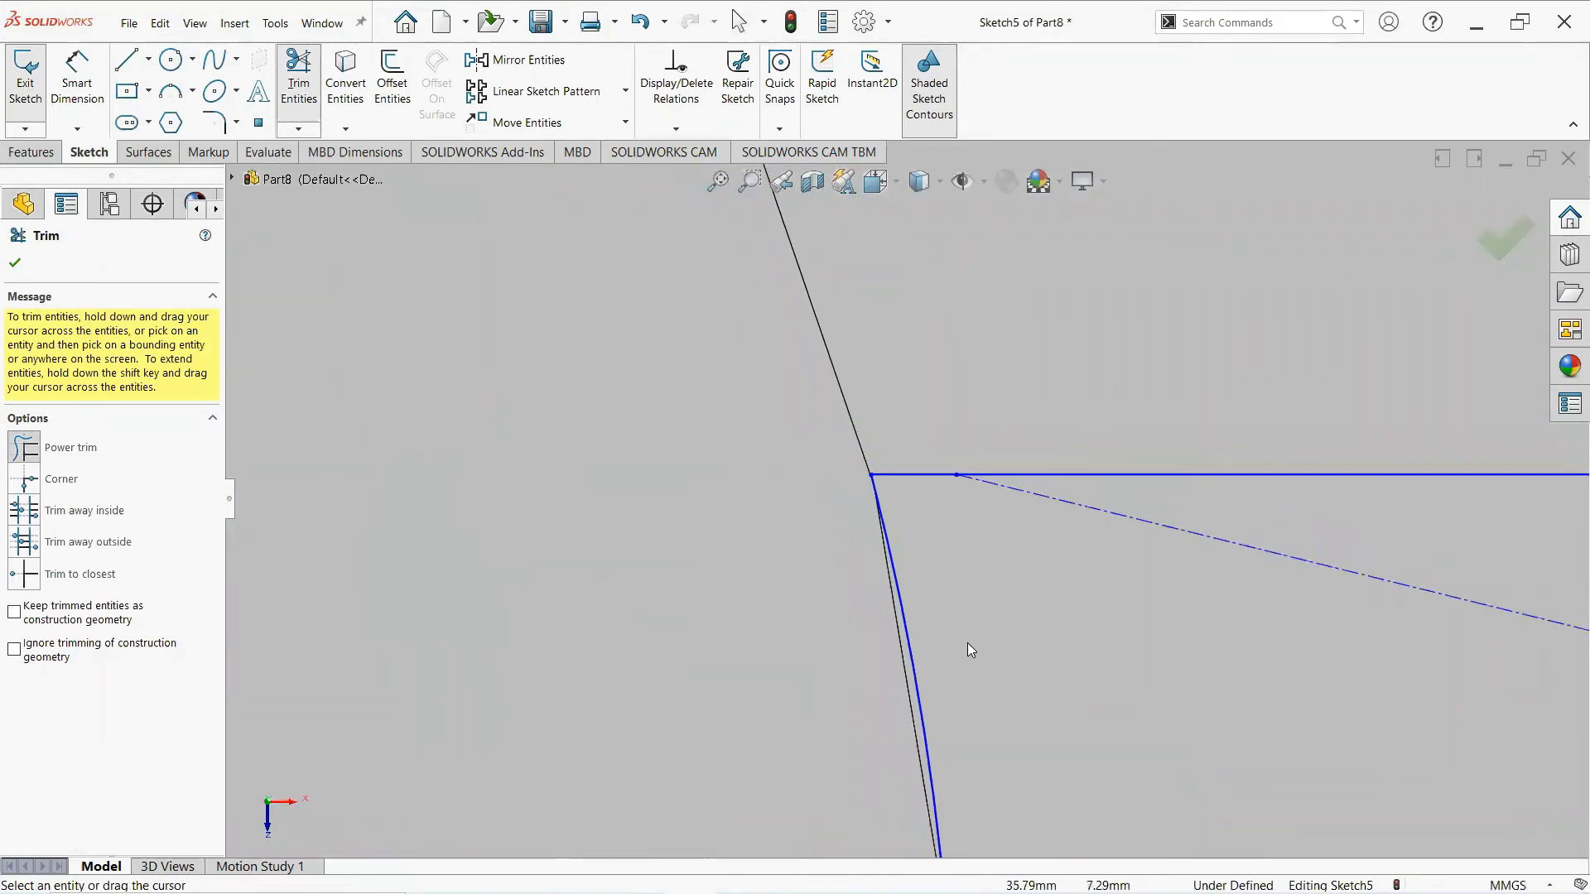
scroll(969, 646, up, 5)
scroll(886, 667, down, 6)
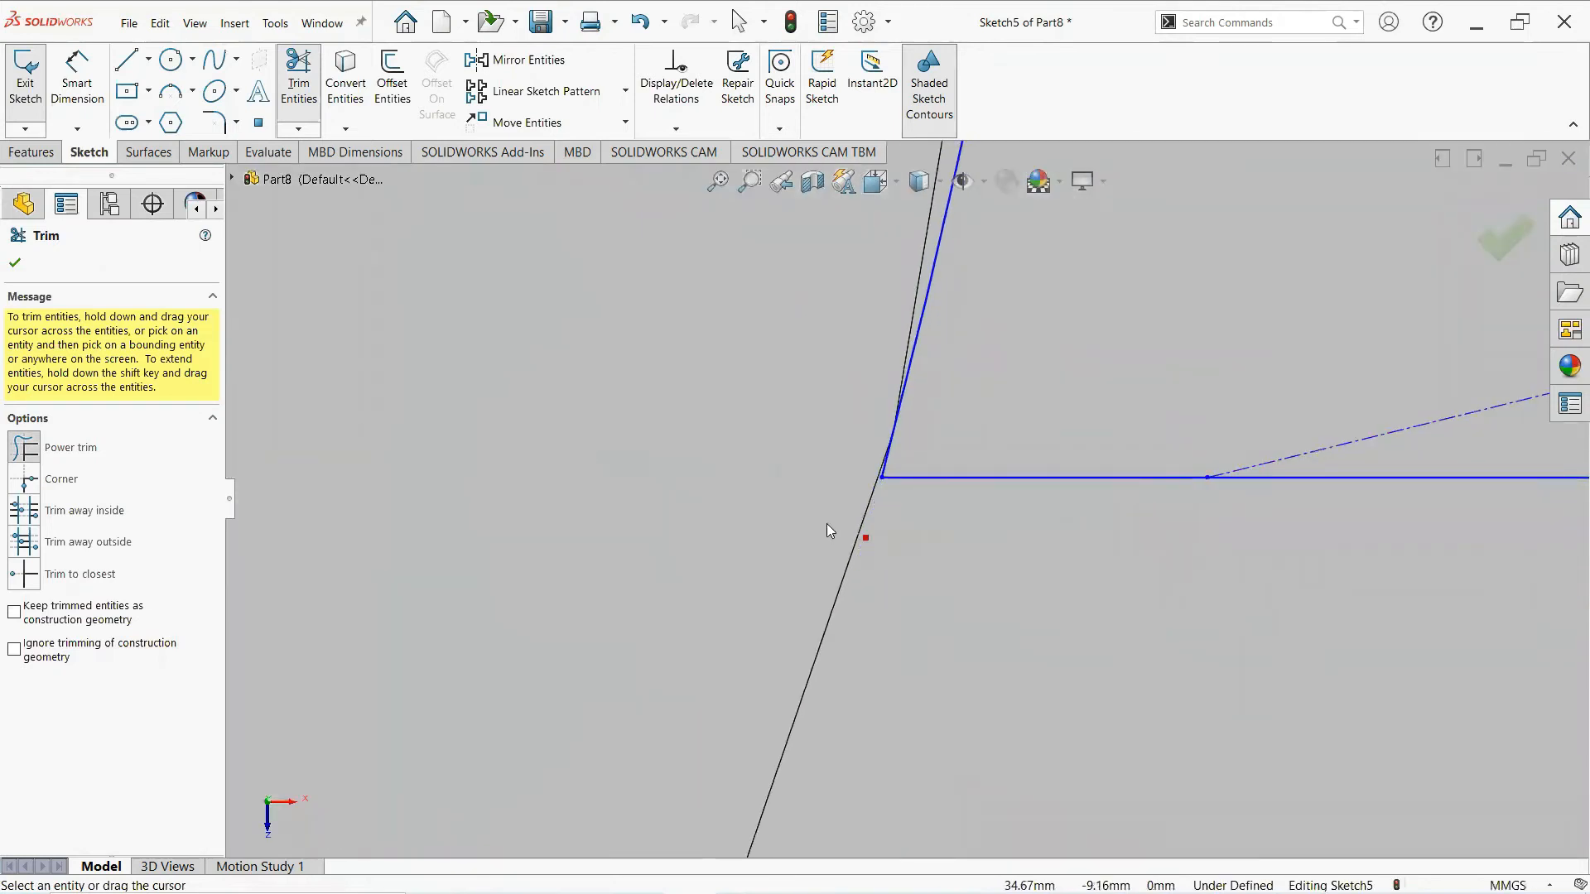
scroll(1199, 424, down, 3)
scroll(1200, 425, up, 7)
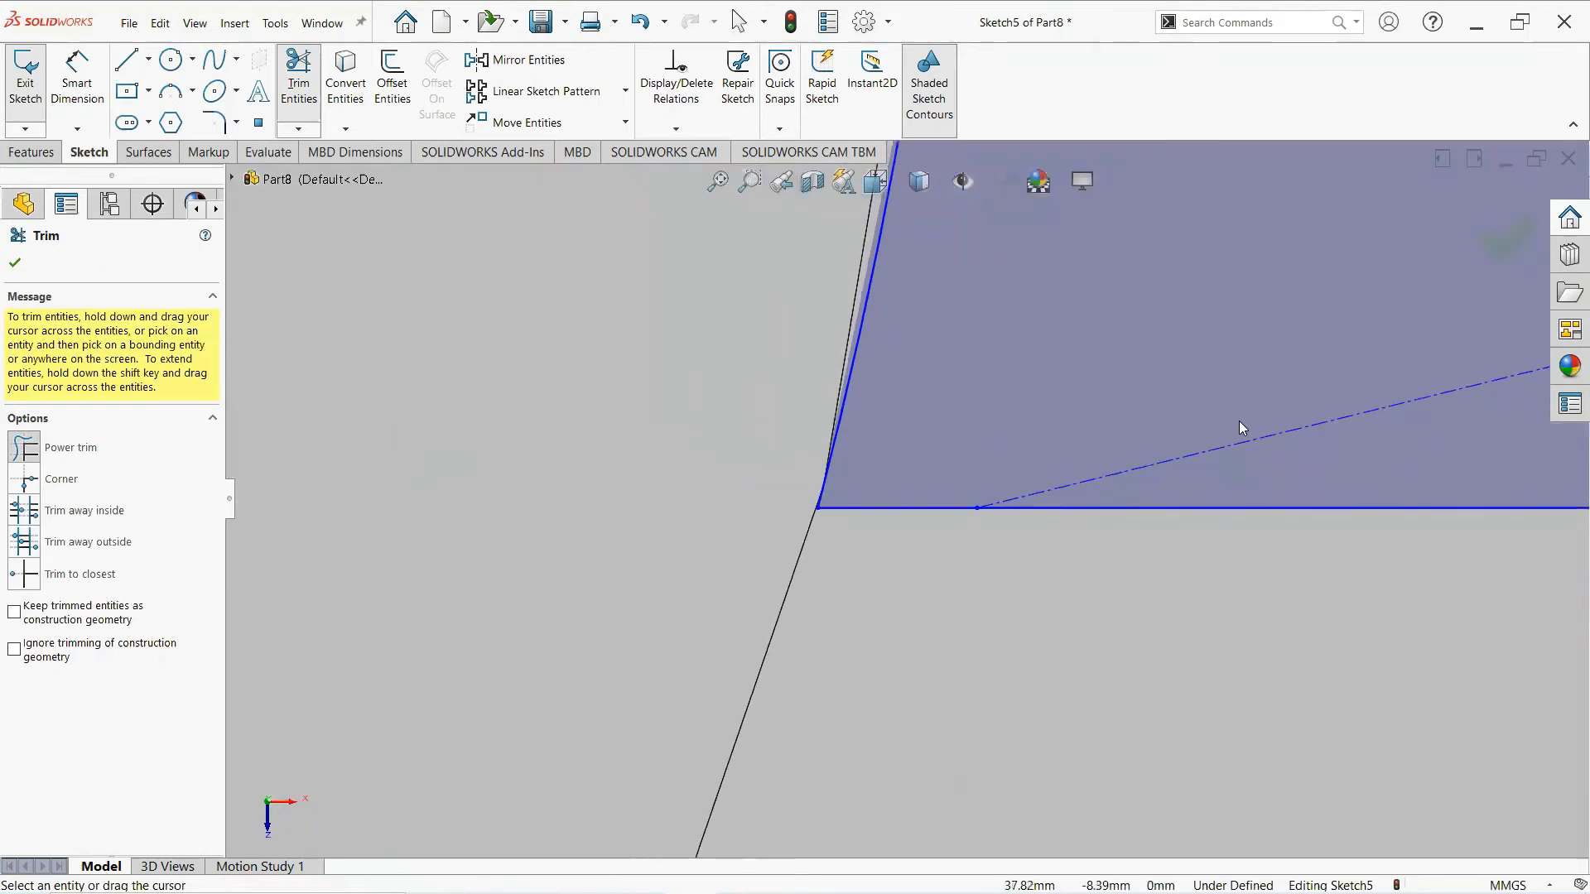
scroll(1239, 427, up, 2)
mouse_move(1260, 452)
mouse_down()
mouse_move(1213, 402)
mouse_move(1288, 337)
mouse_move(1453, 370)
mouse_up()
scroll(1213, 401, up, 4)
scroll(1454, 423, up, 4)
scroll(1454, 424, down, 2)
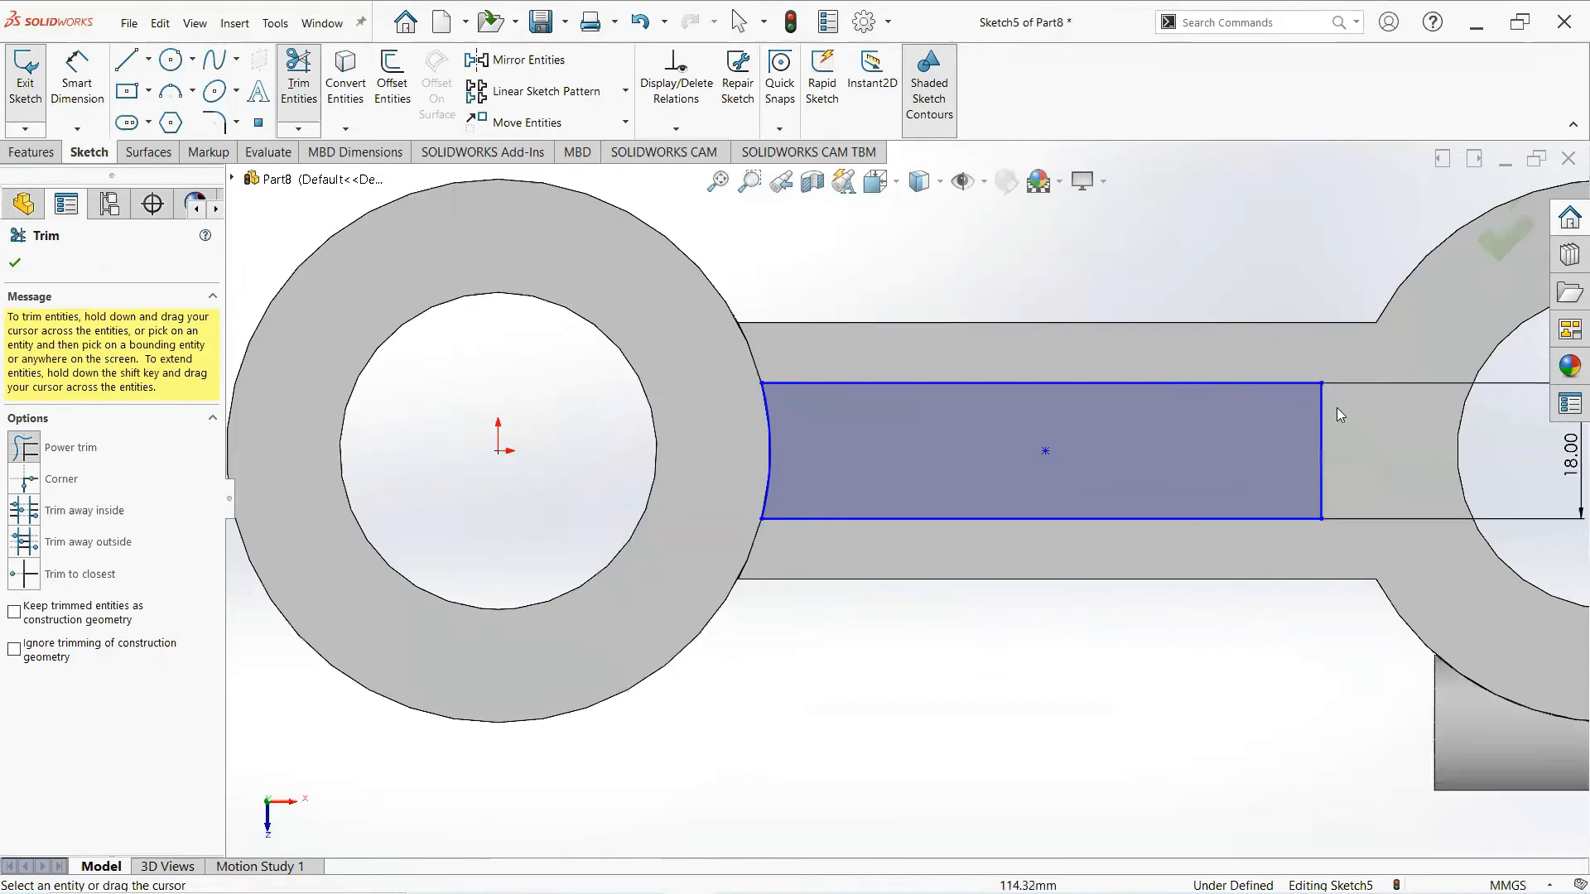
Cut-extrude the 18 mm wide profile on the shank's upper face to a blind depth of 5.6 mm
click(13, 264)
middle_drag(888, 566, 857, 369)
click(26, 156)
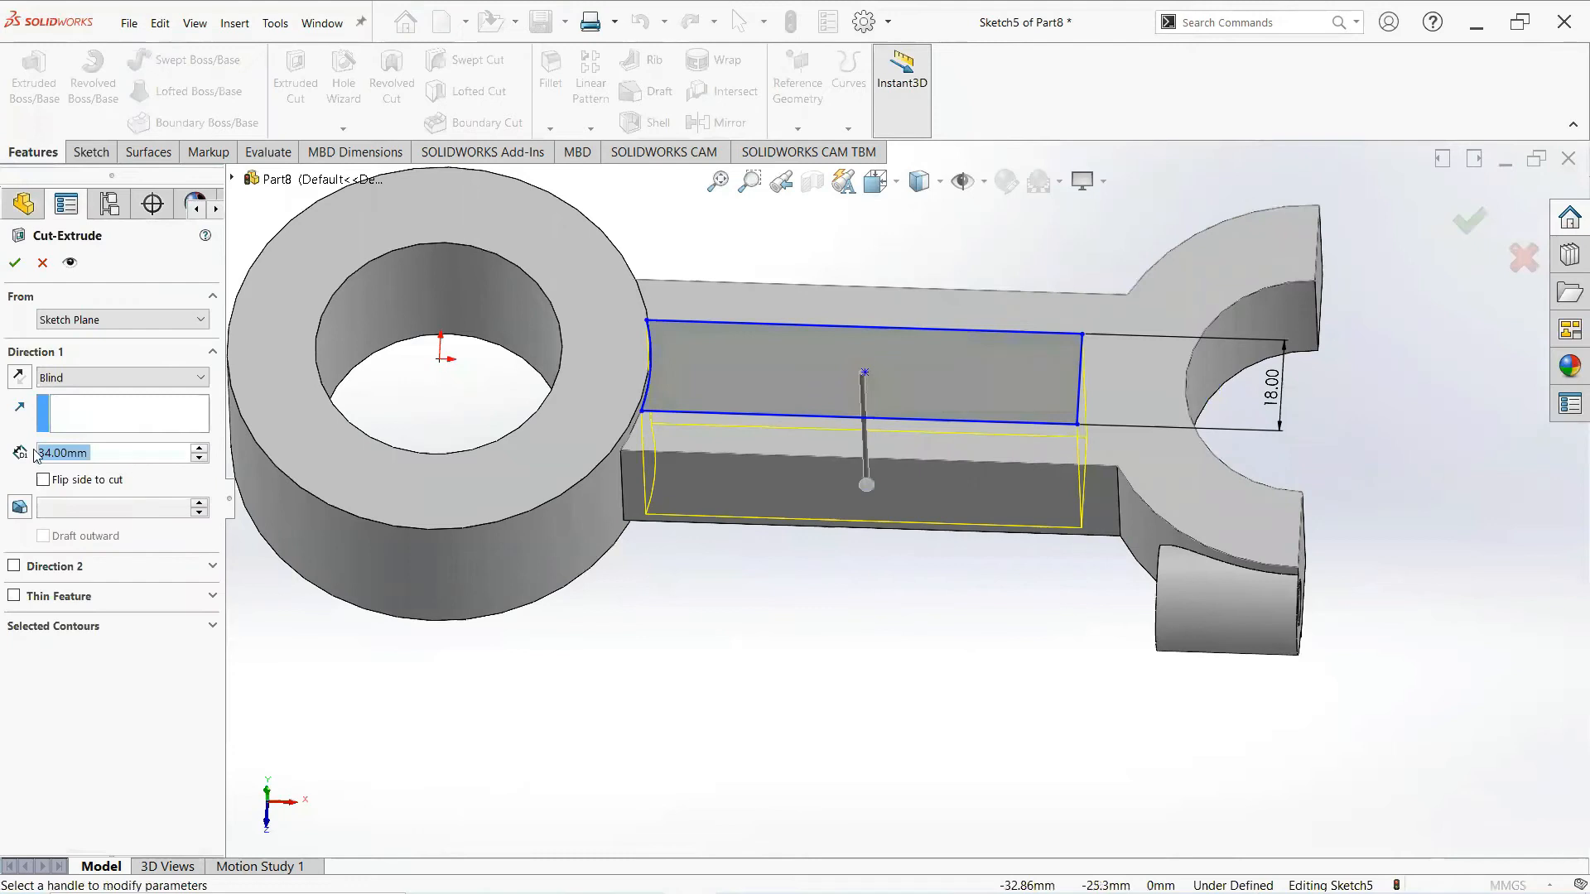
text(5.6)
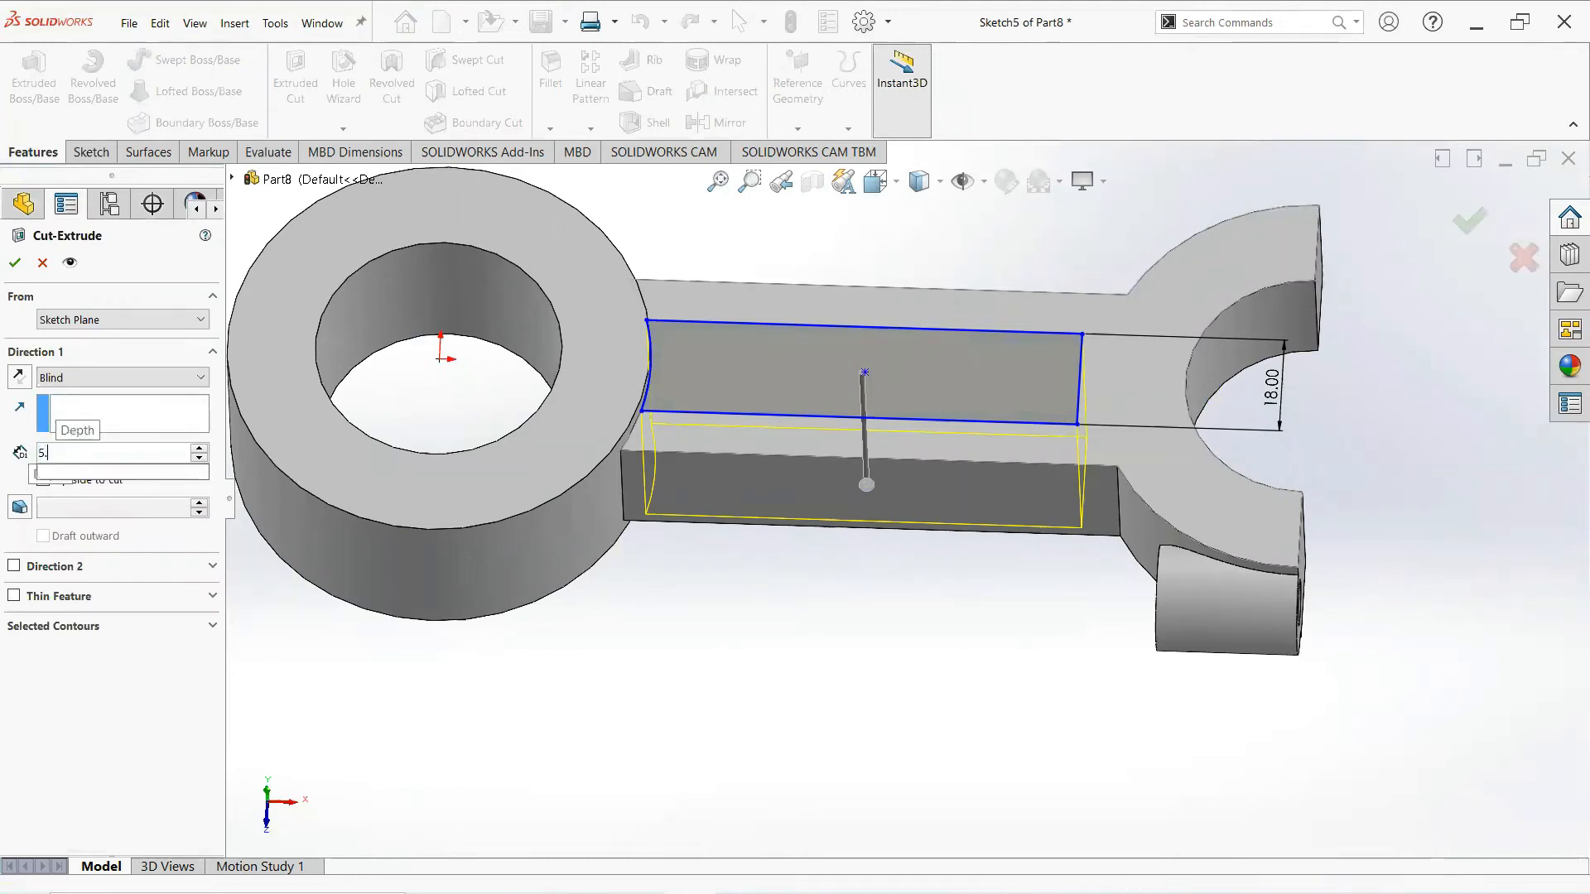
key(Return)
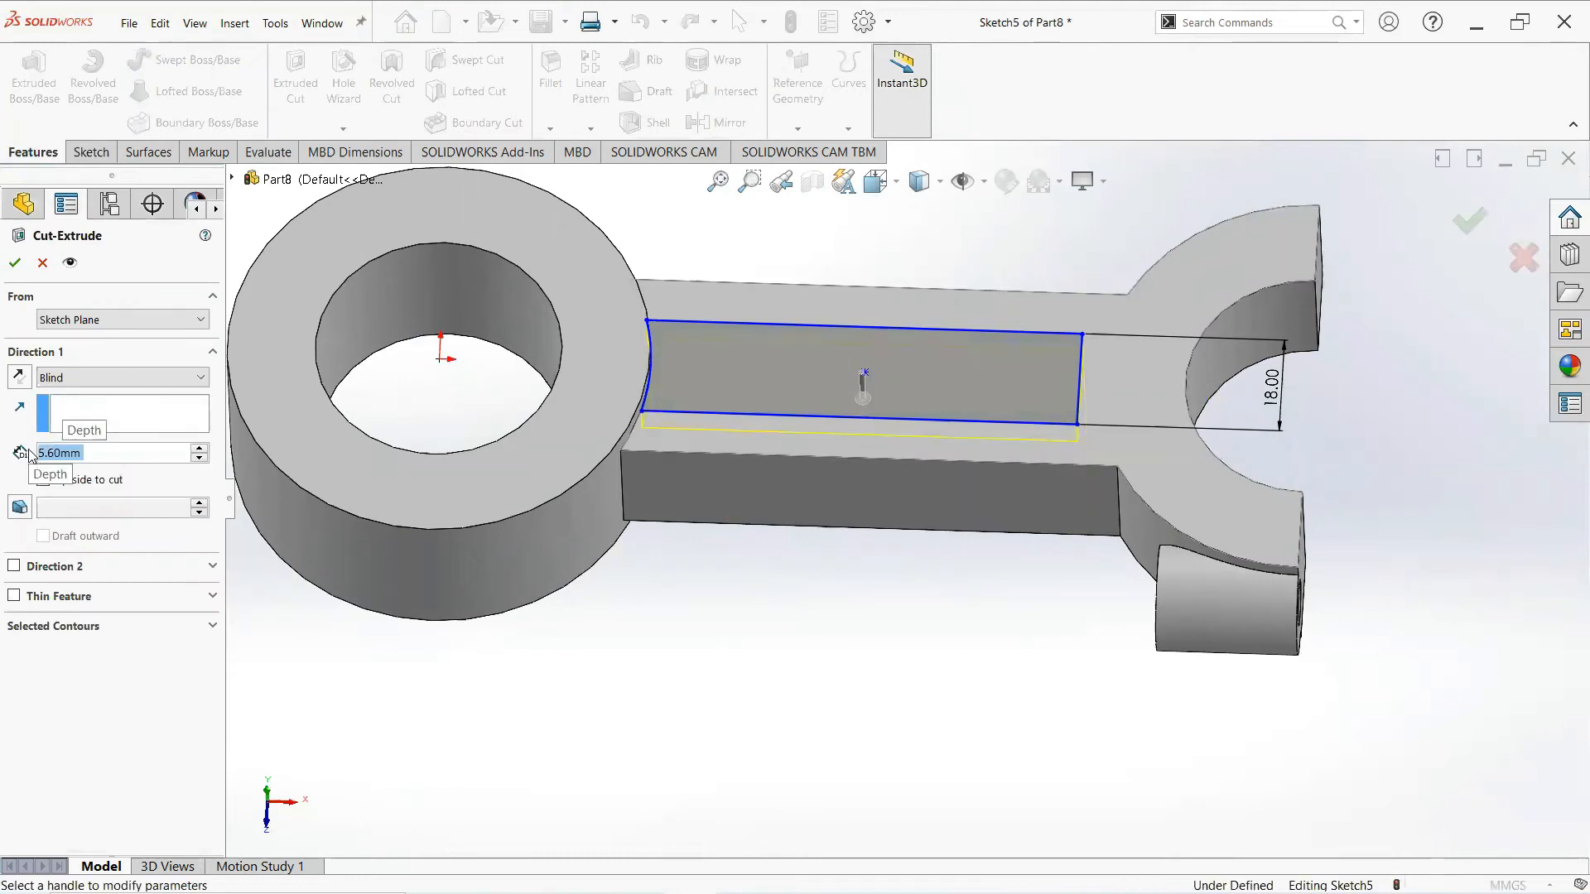
click(13, 263)
Mirror the shank's pocket cut about the Top Plane onto the opposite face
scroll(715, 429, down, 1)
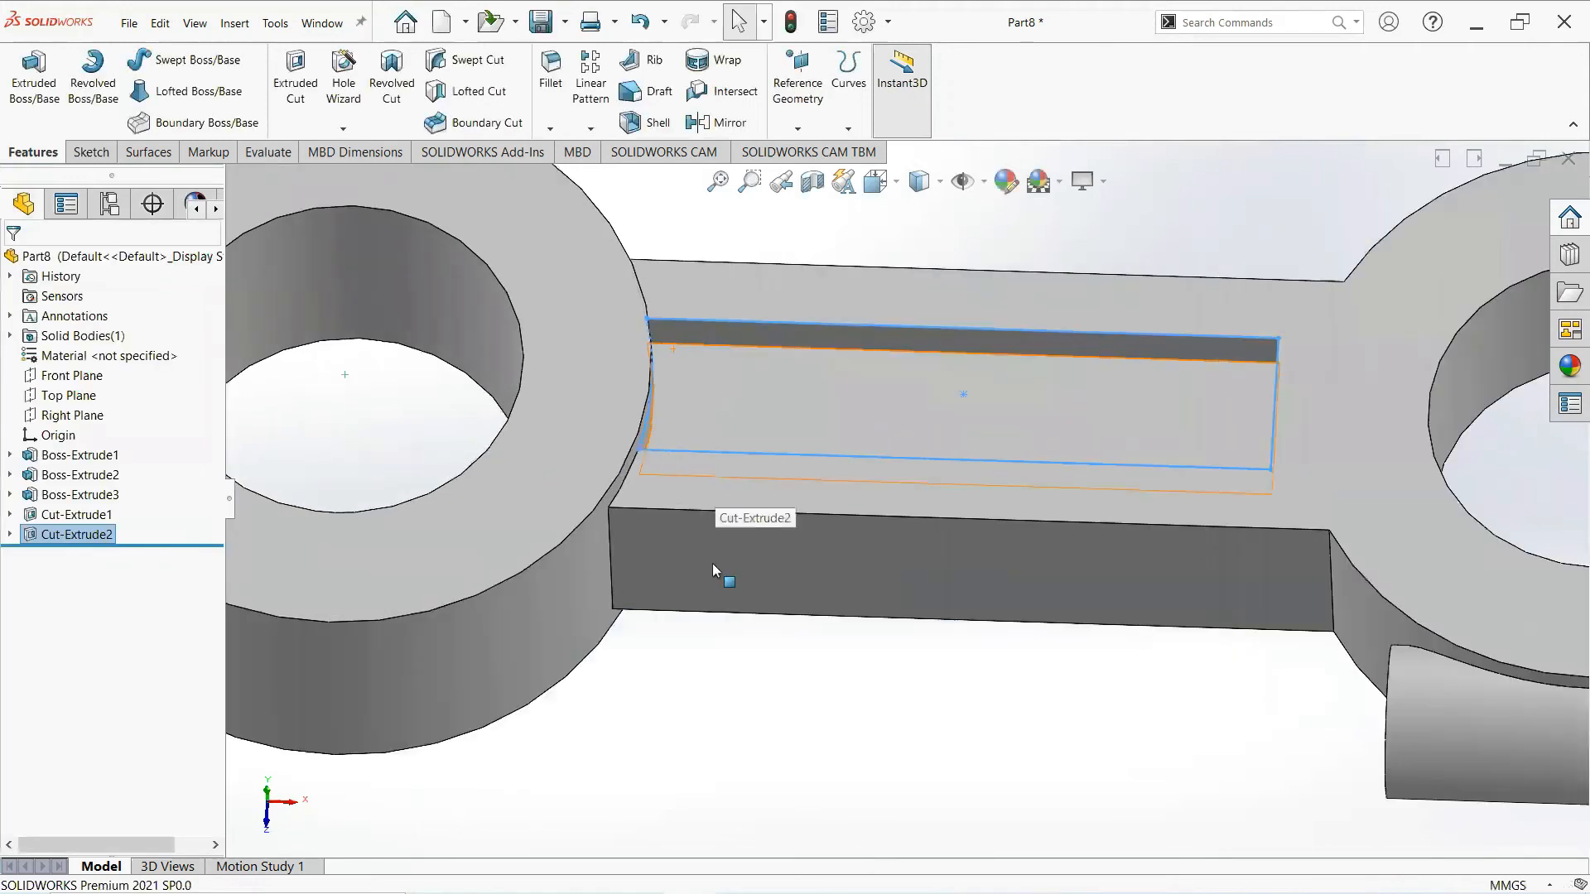
middle_drag(711, 565, 675, 605)
click(709, 687)
middle_drag(690, 508, 732, 406)
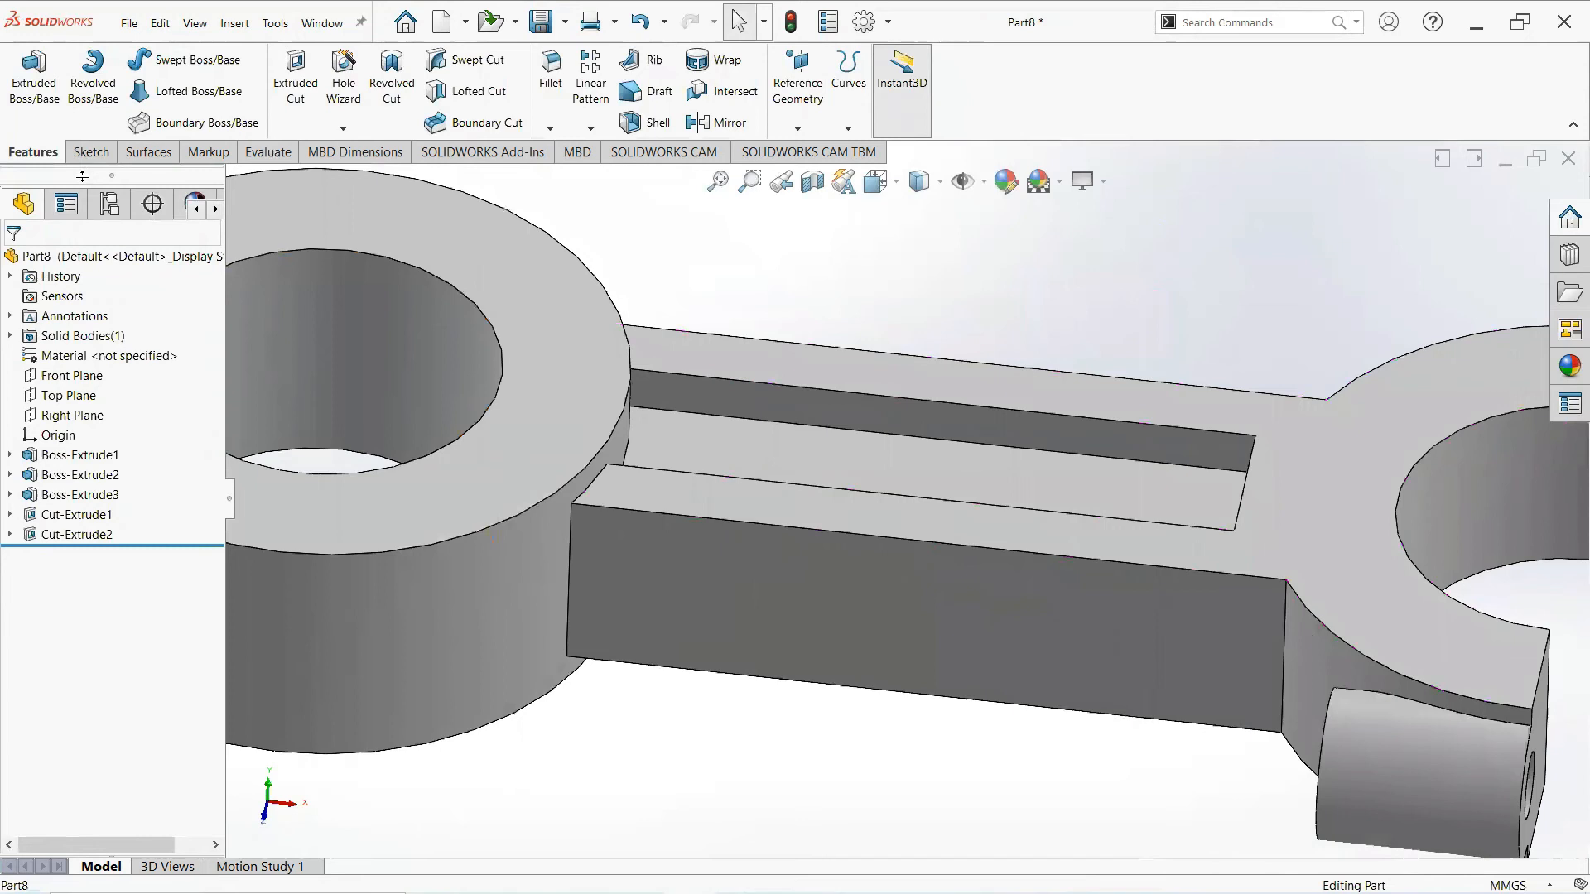
click(726, 128)
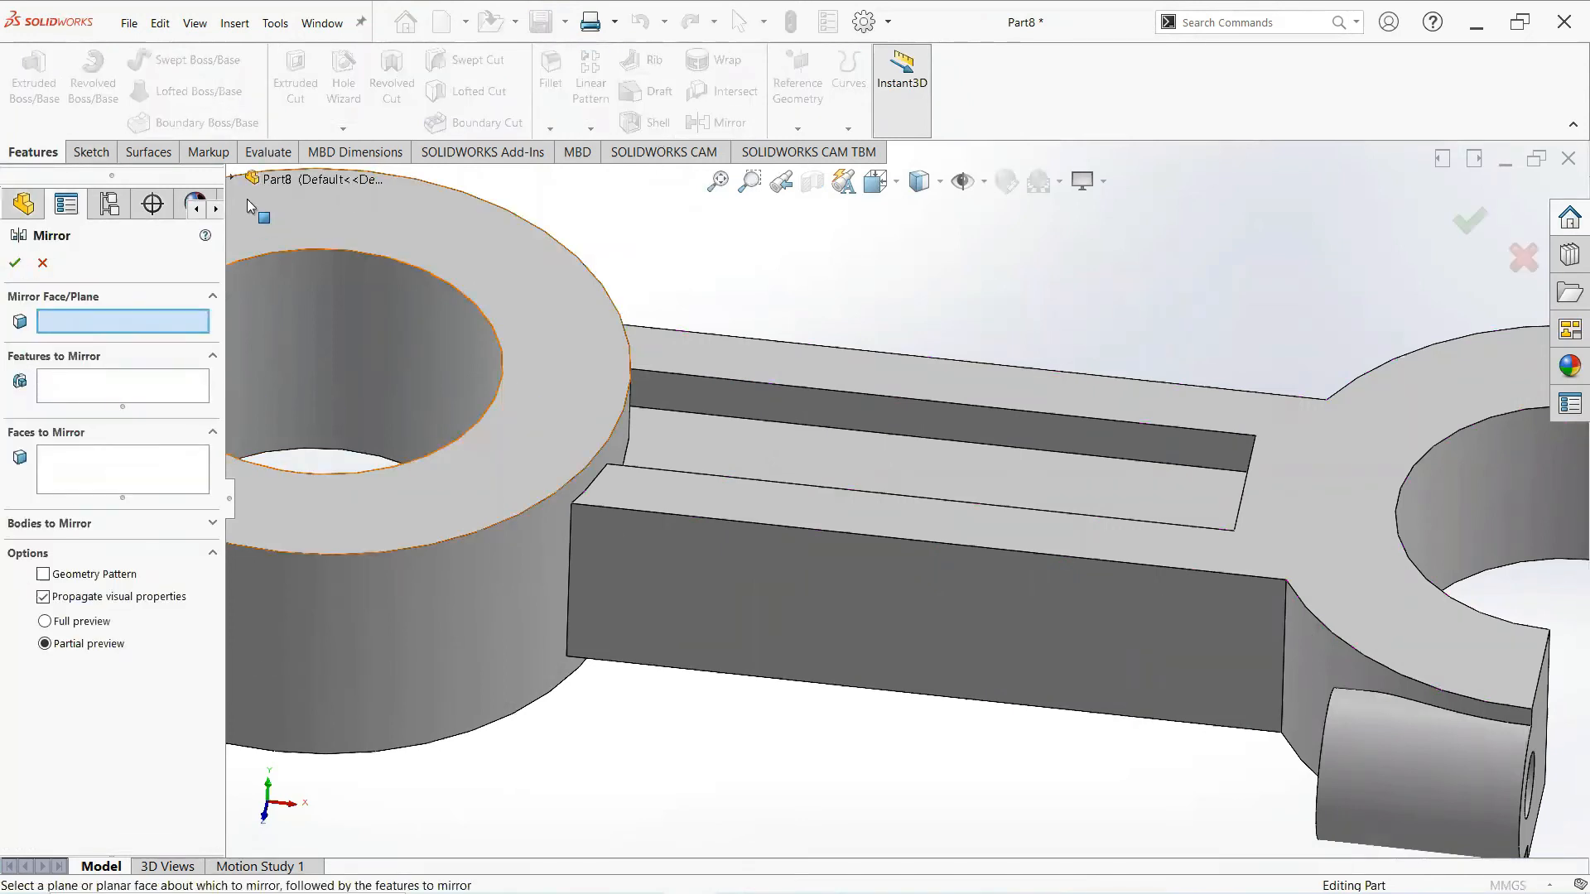
click(233, 179)
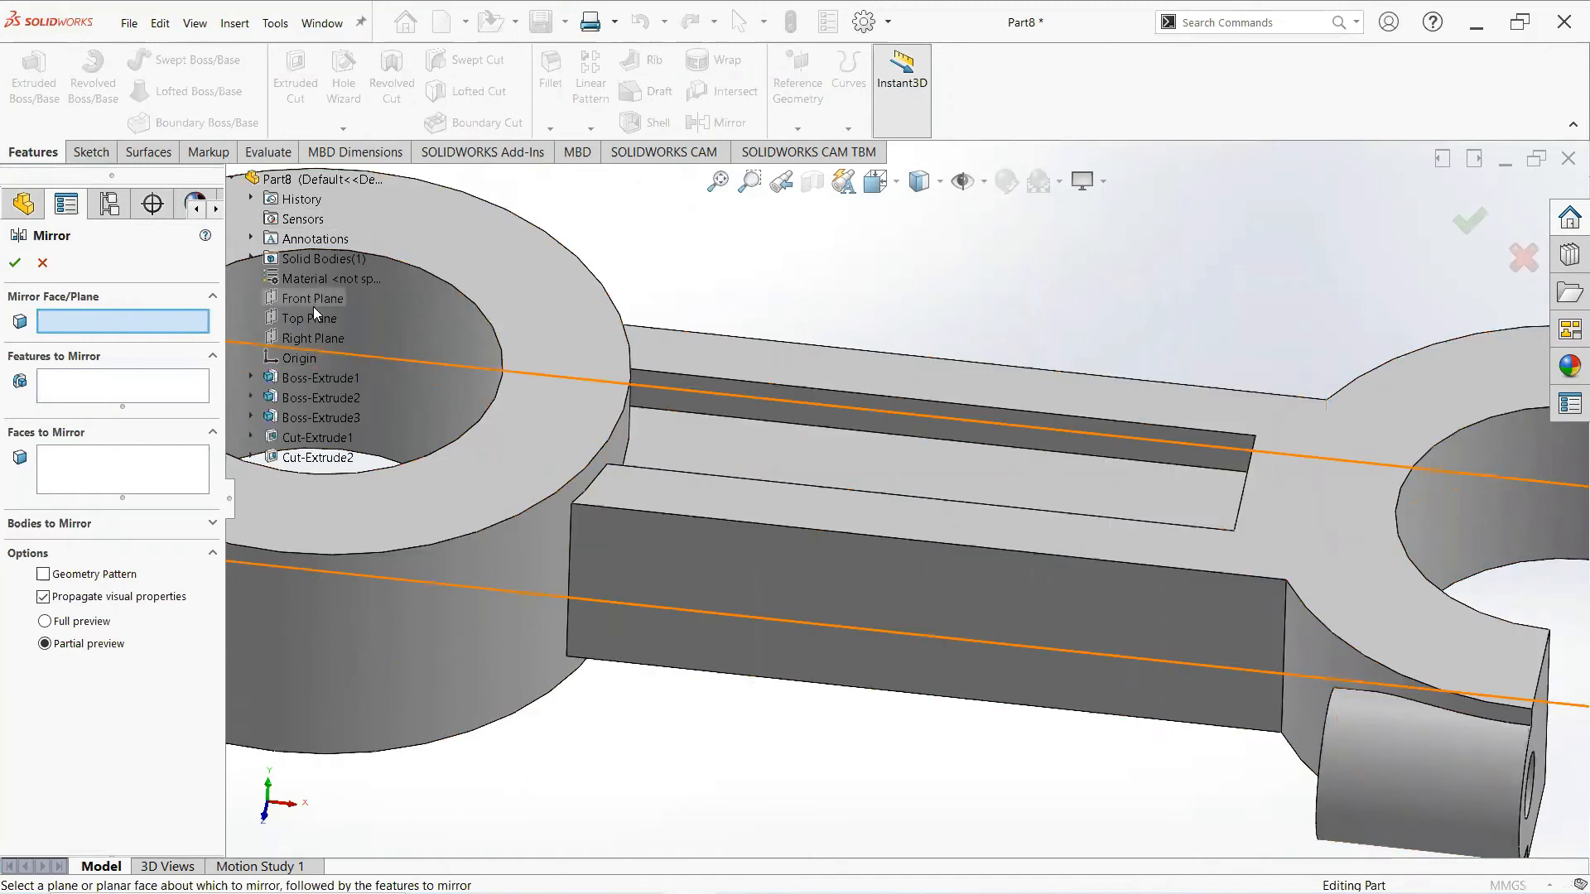
scroll(646, 437, down, 1)
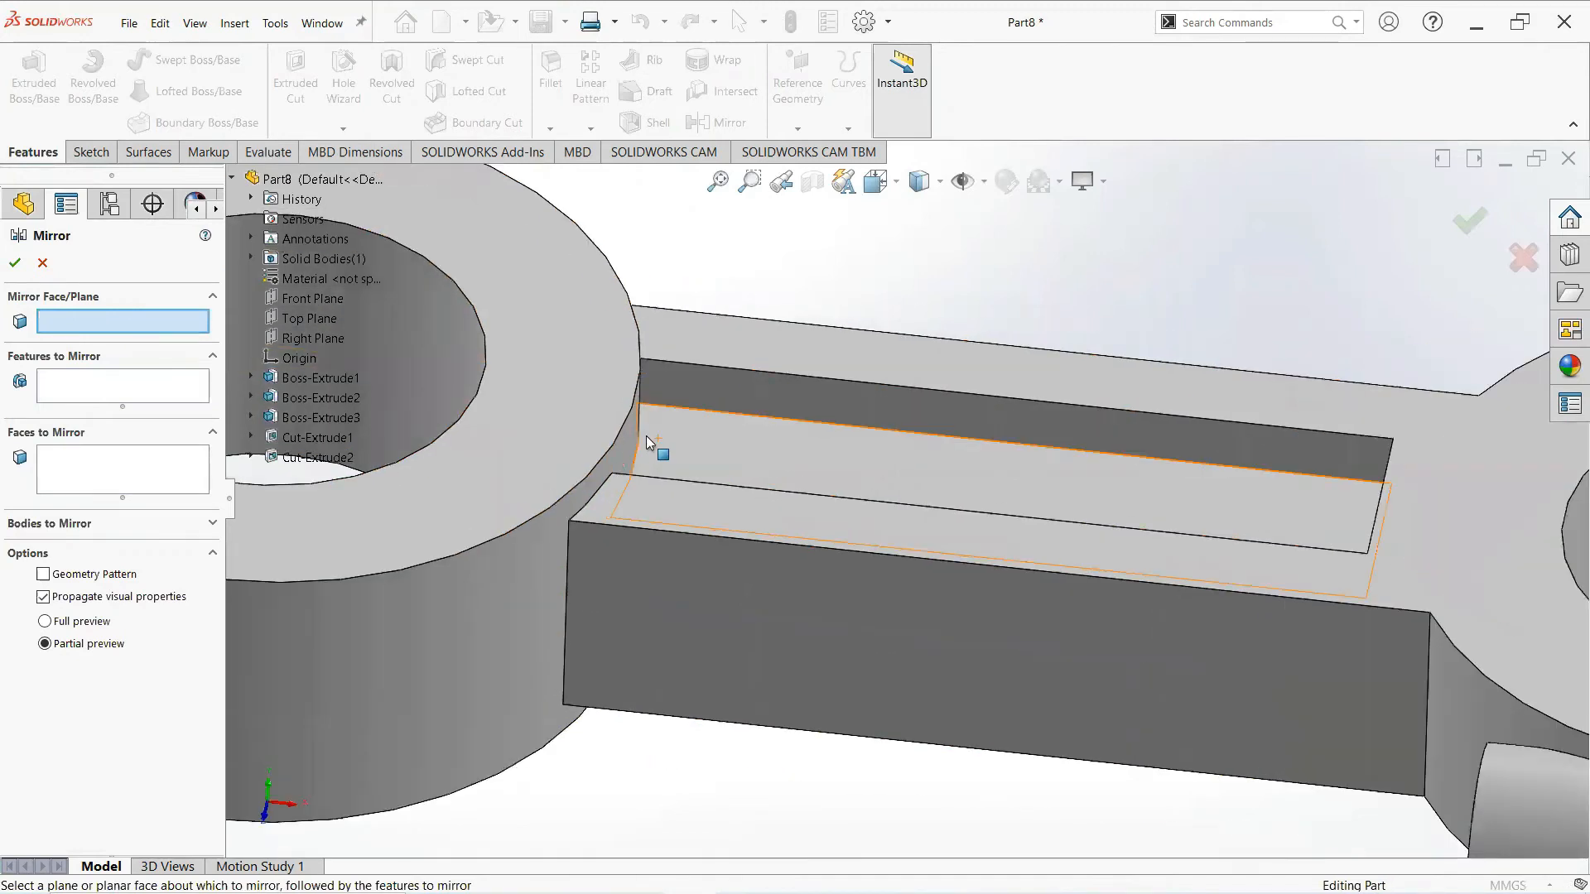
scroll(646, 436, up, 3)
click(309, 318)
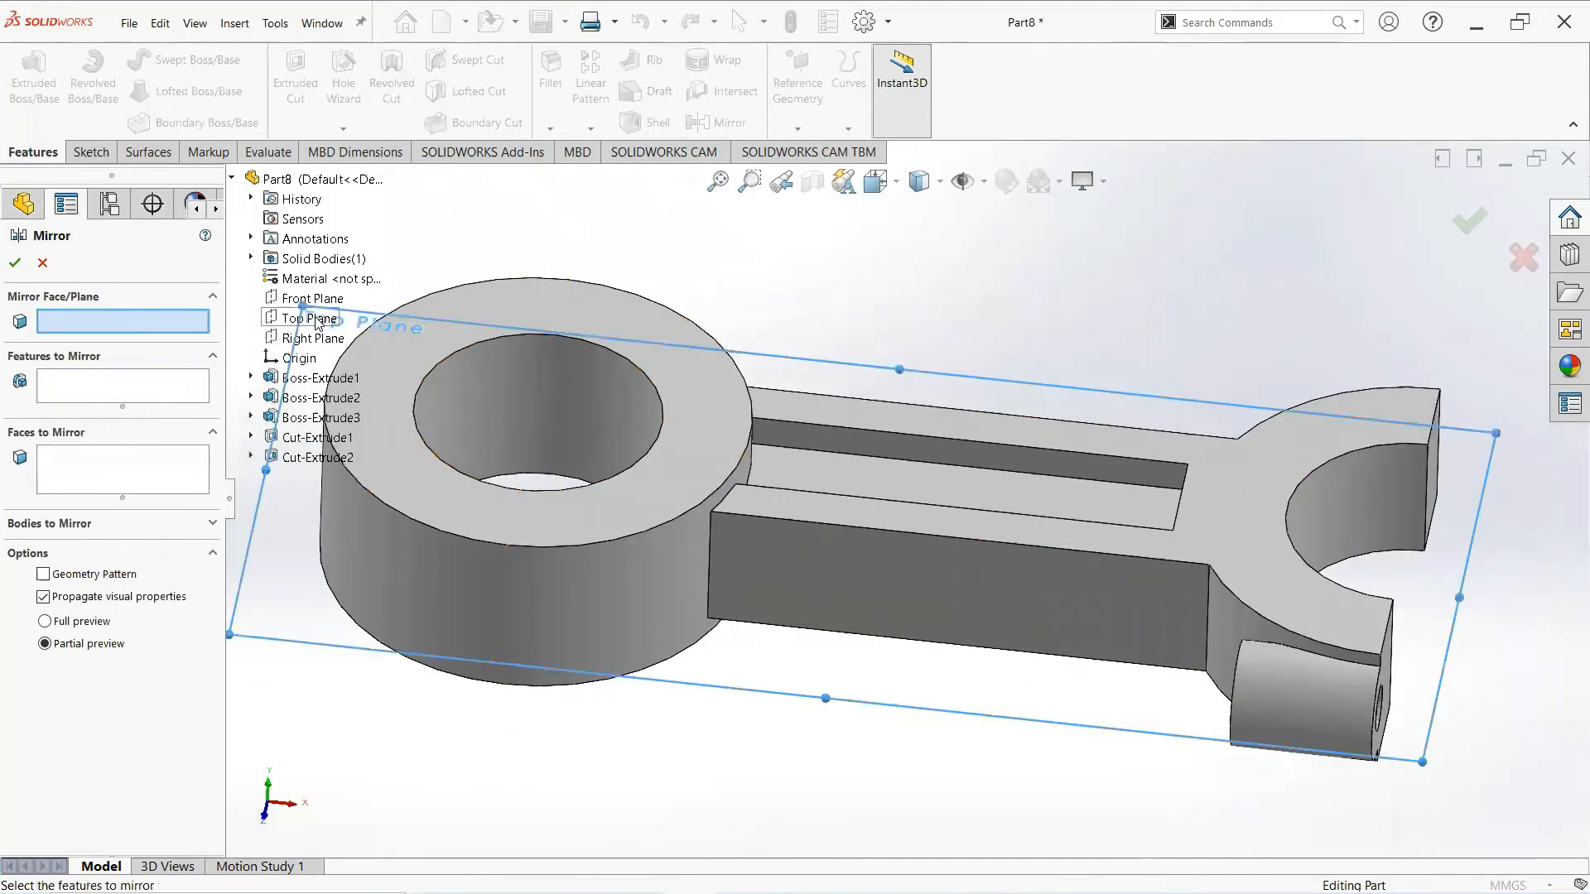
click(317, 457)
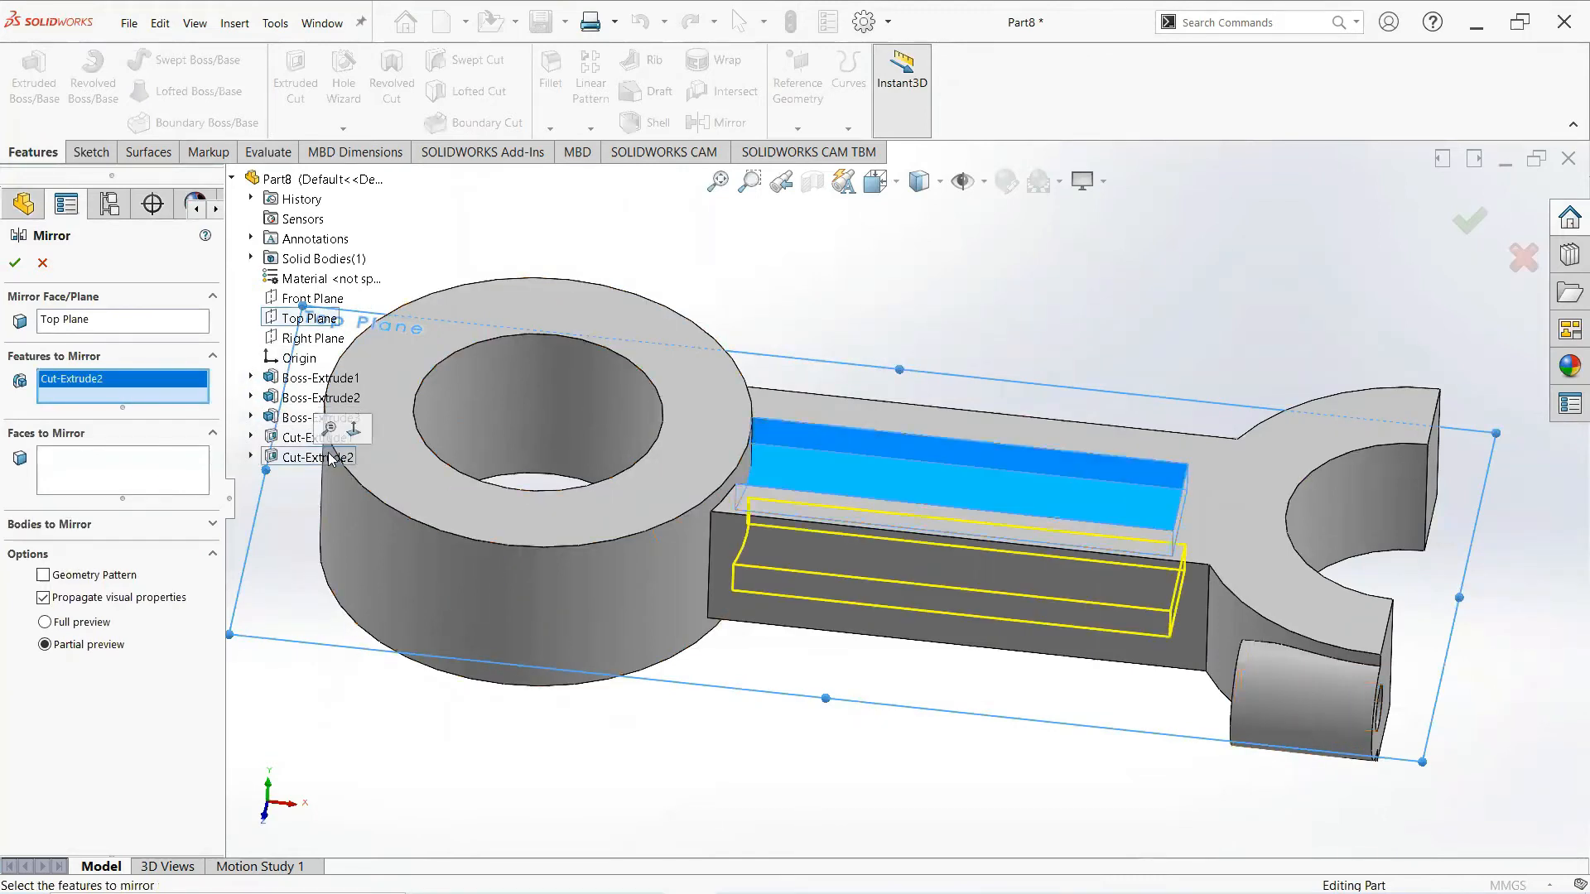
middle_drag(641, 464, 653, 336)
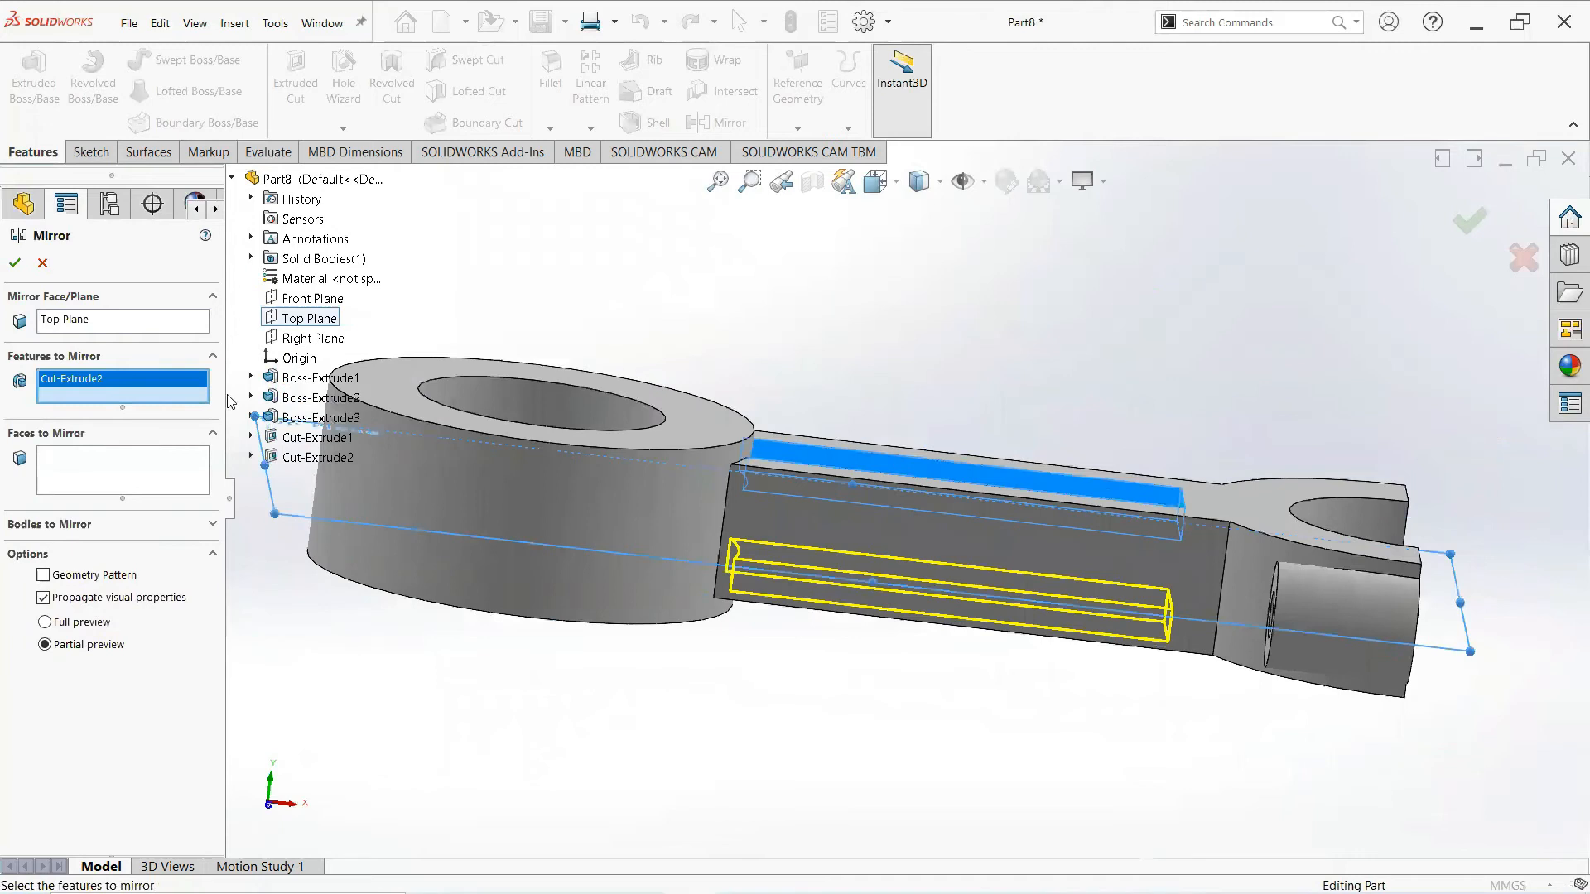
click(14, 262)
Mirror the cylindrical boss and its drilled hole about the Front Plane, removing the preselected pocket mirror from the features to mirror
middle_drag(814, 532, 658, 645)
click(717, 122)
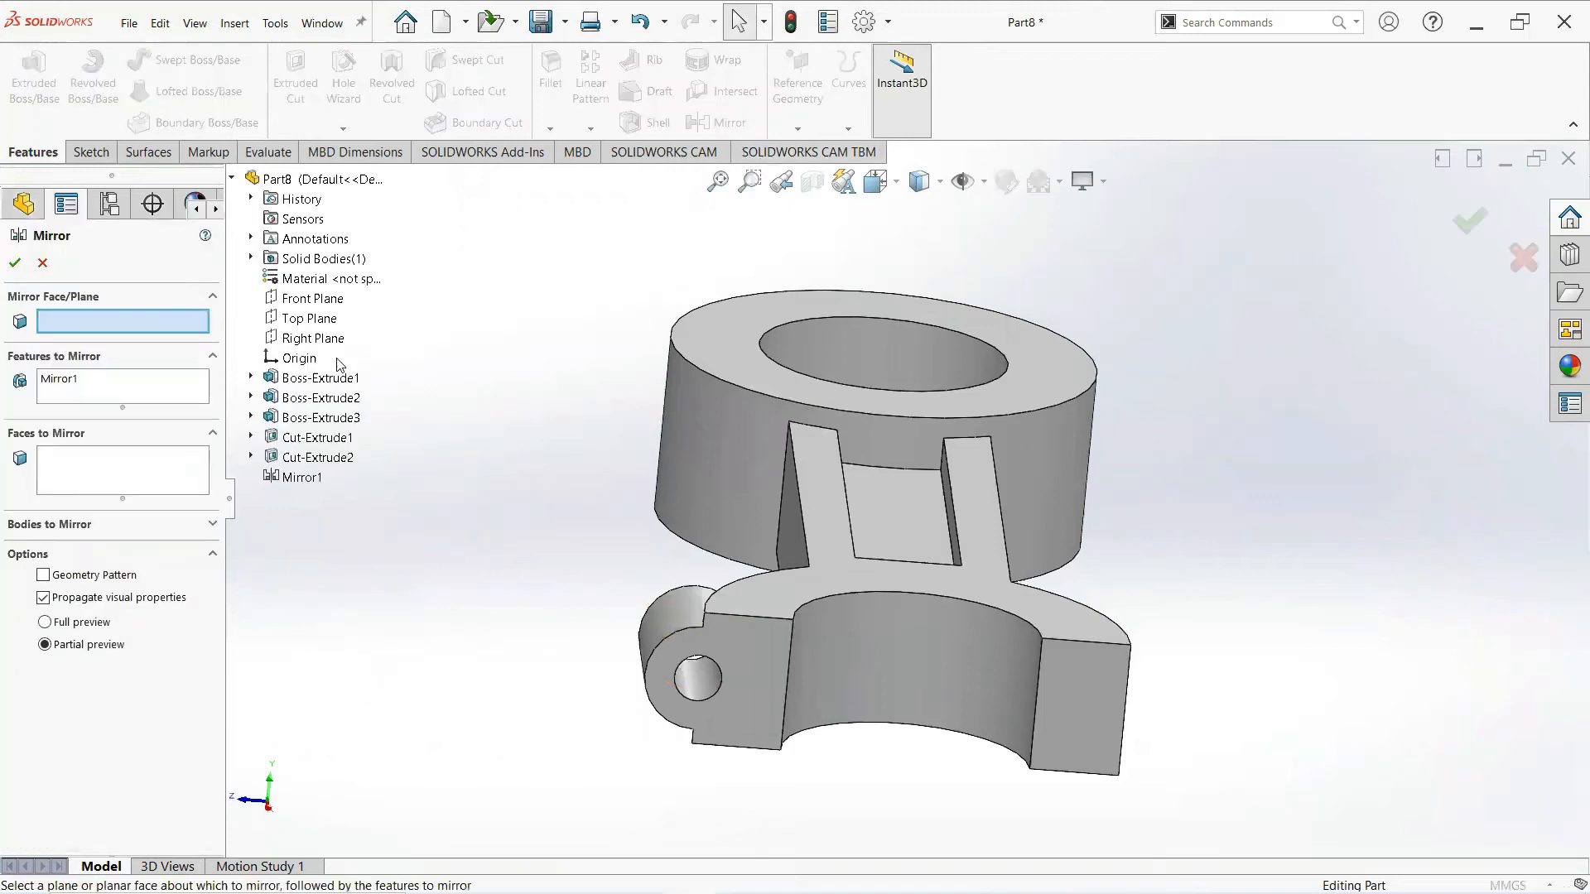
click(58, 379)
right_click(79, 381)
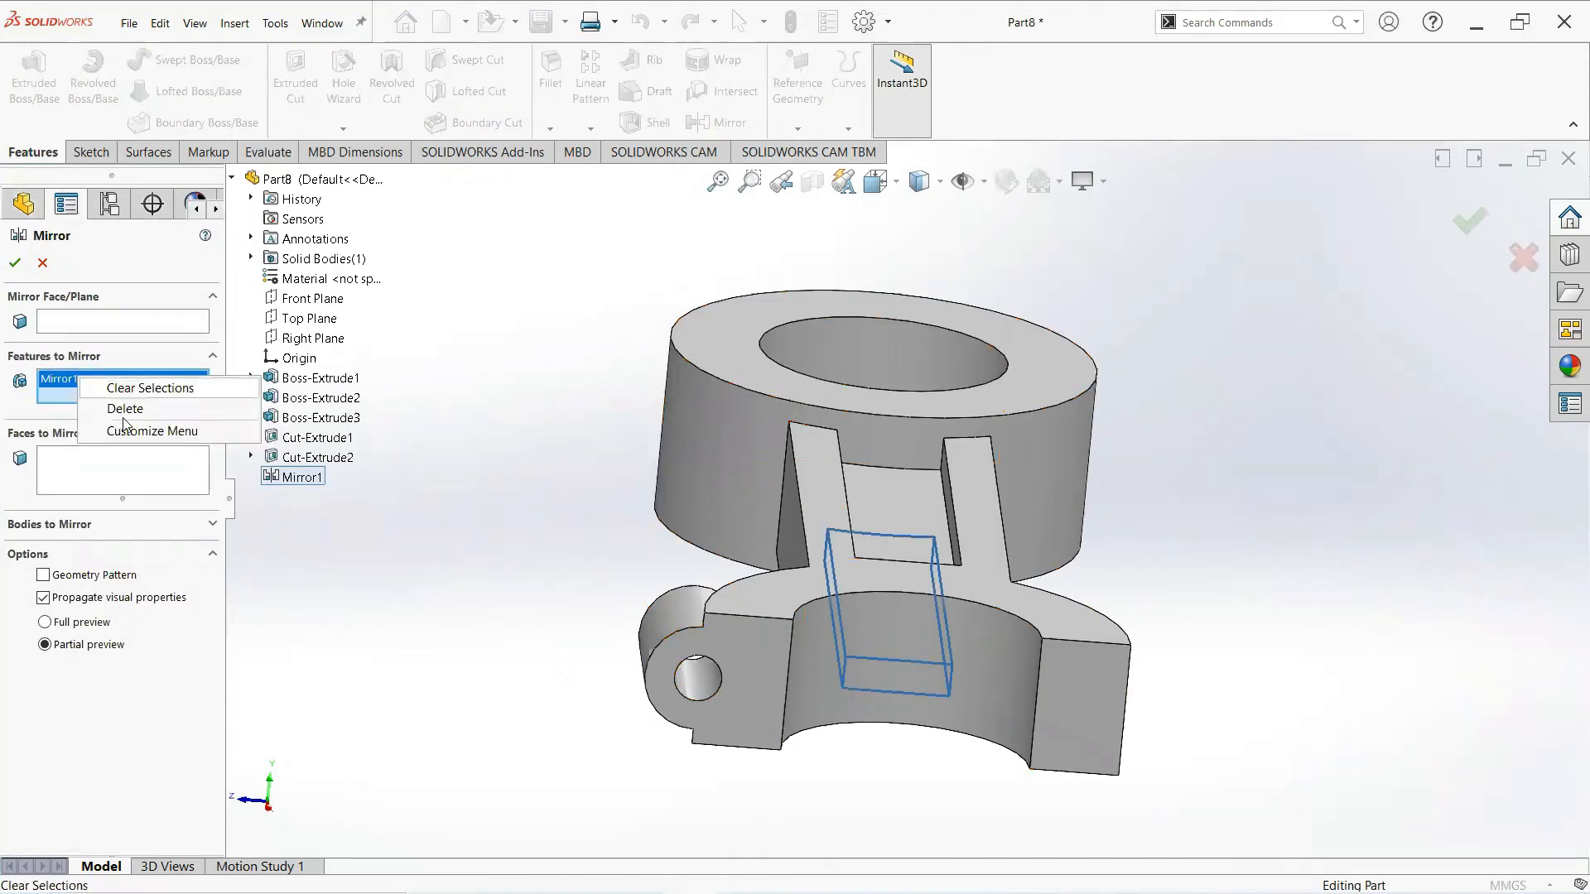
click(125, 409)
click(126, 327)
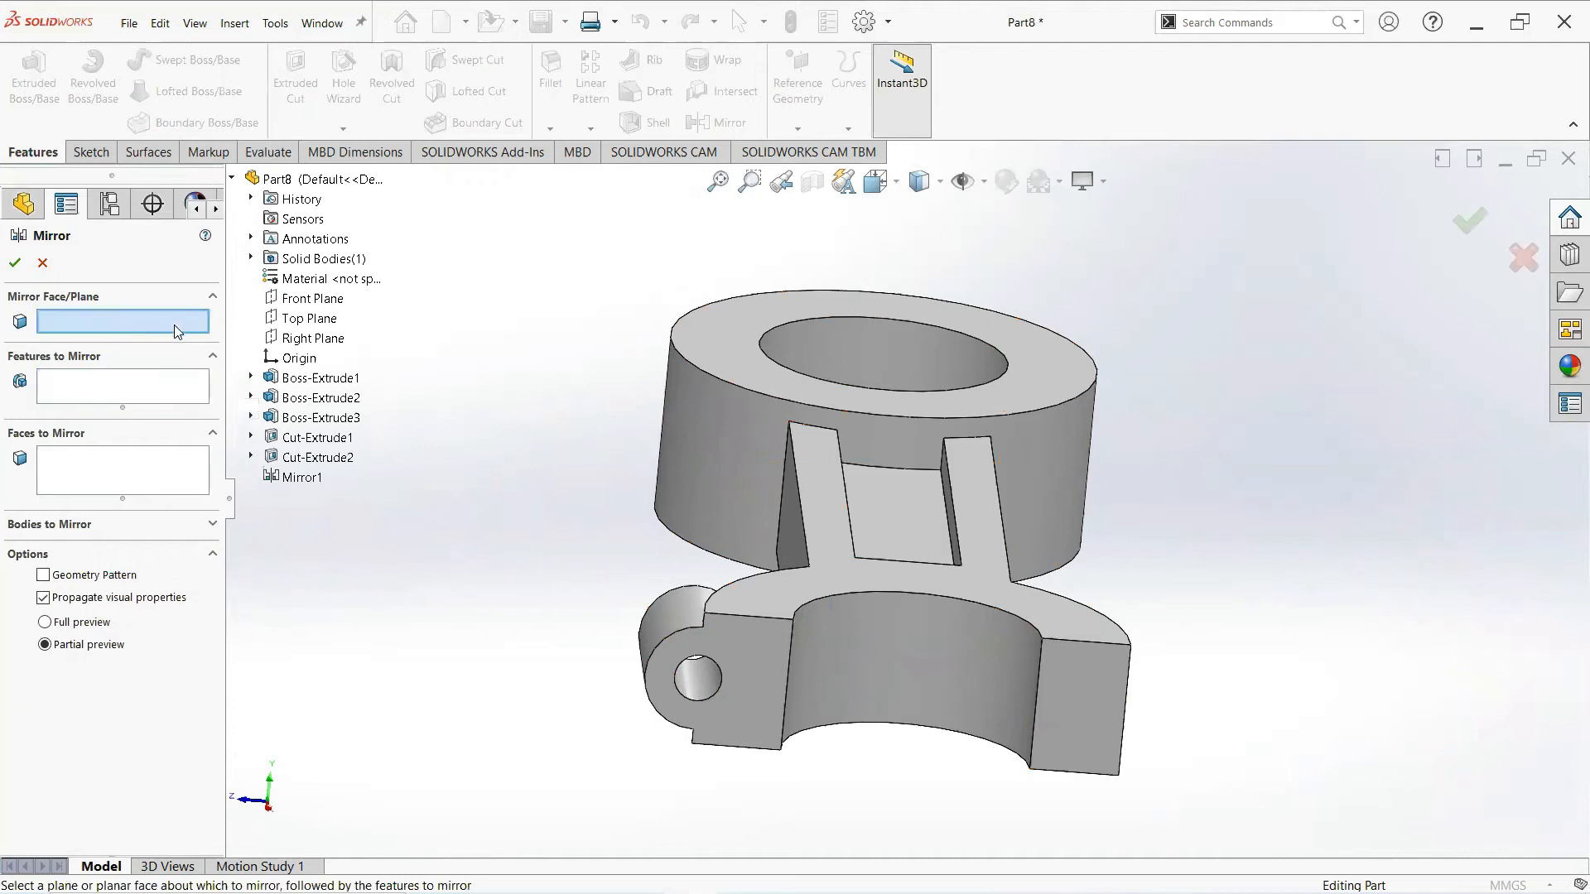
click(324, 300)
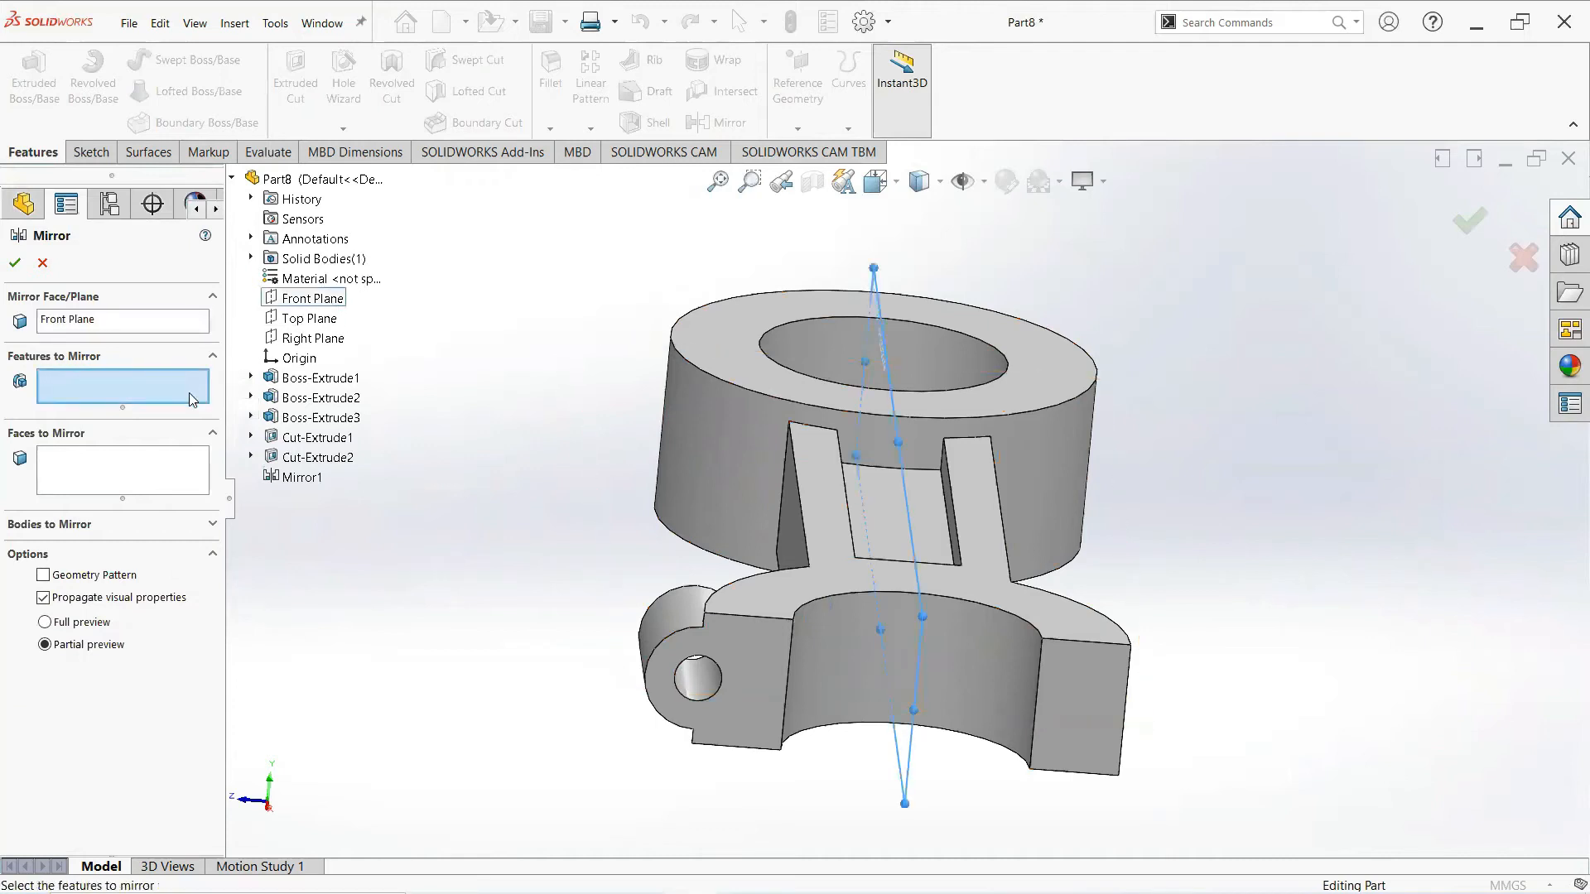
click(321, 419)
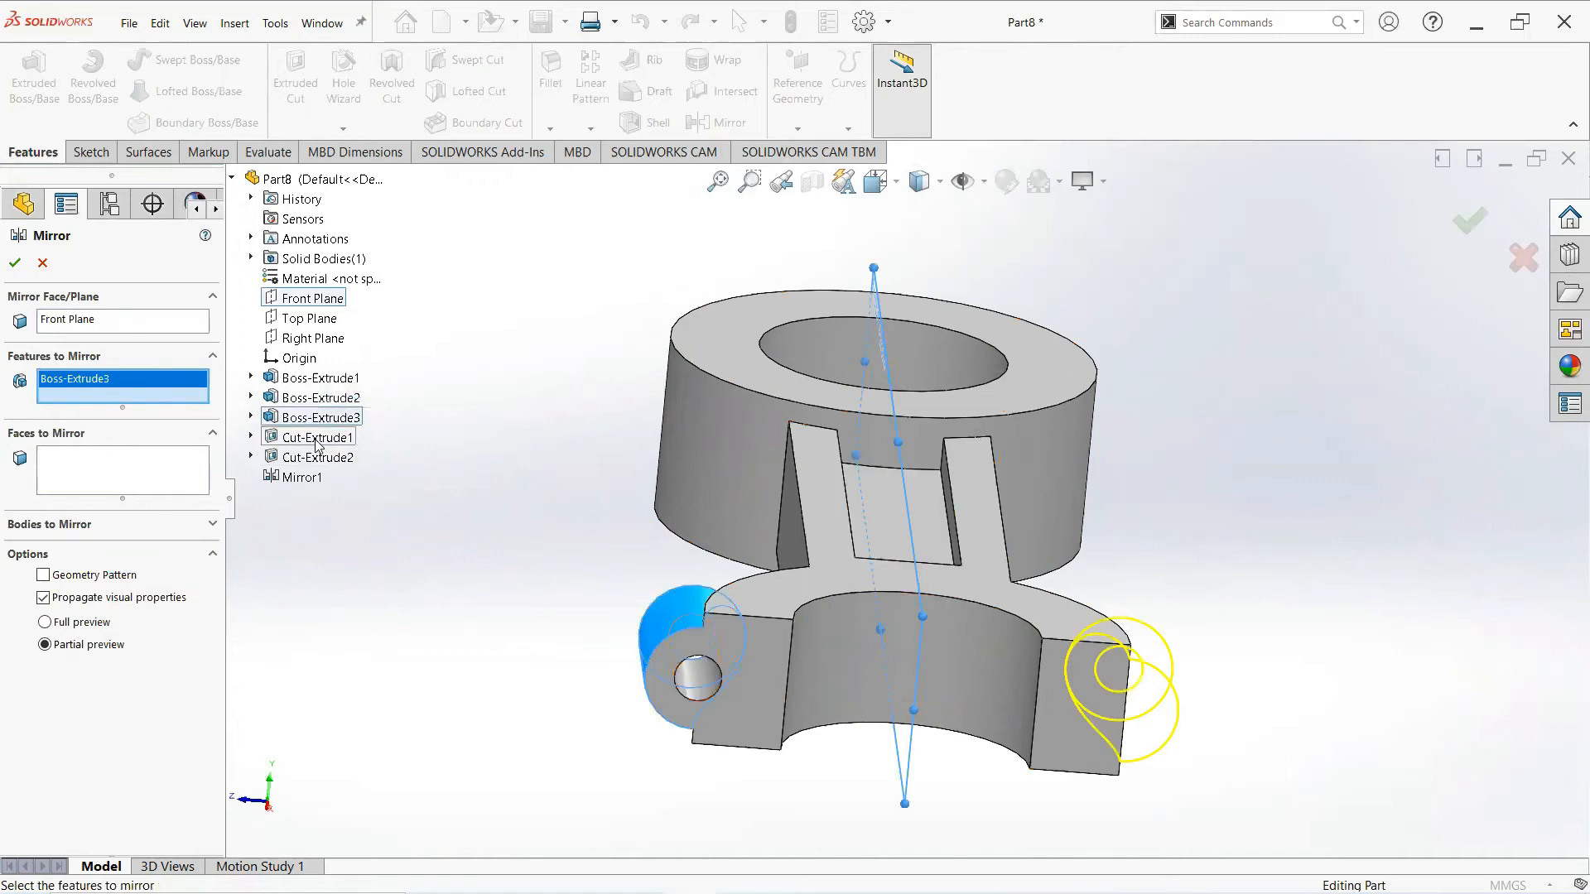
middle_drag(532, 550, 548, 633)
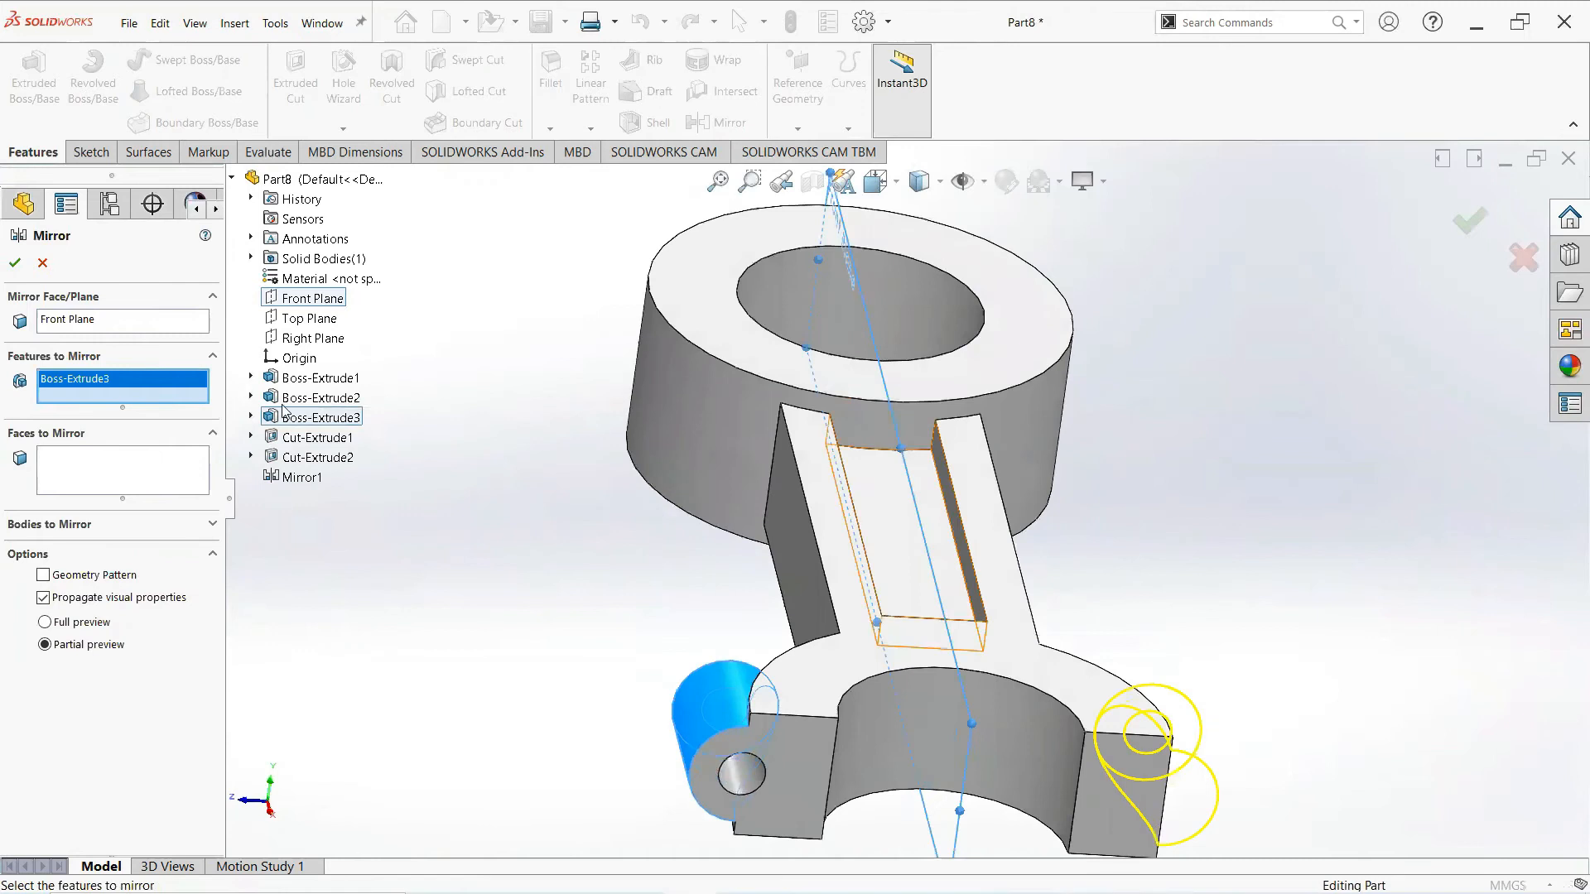
click(341, 442)
scroll(623, 584, up, 1)
middle_drag(627, 590, 621, 605)
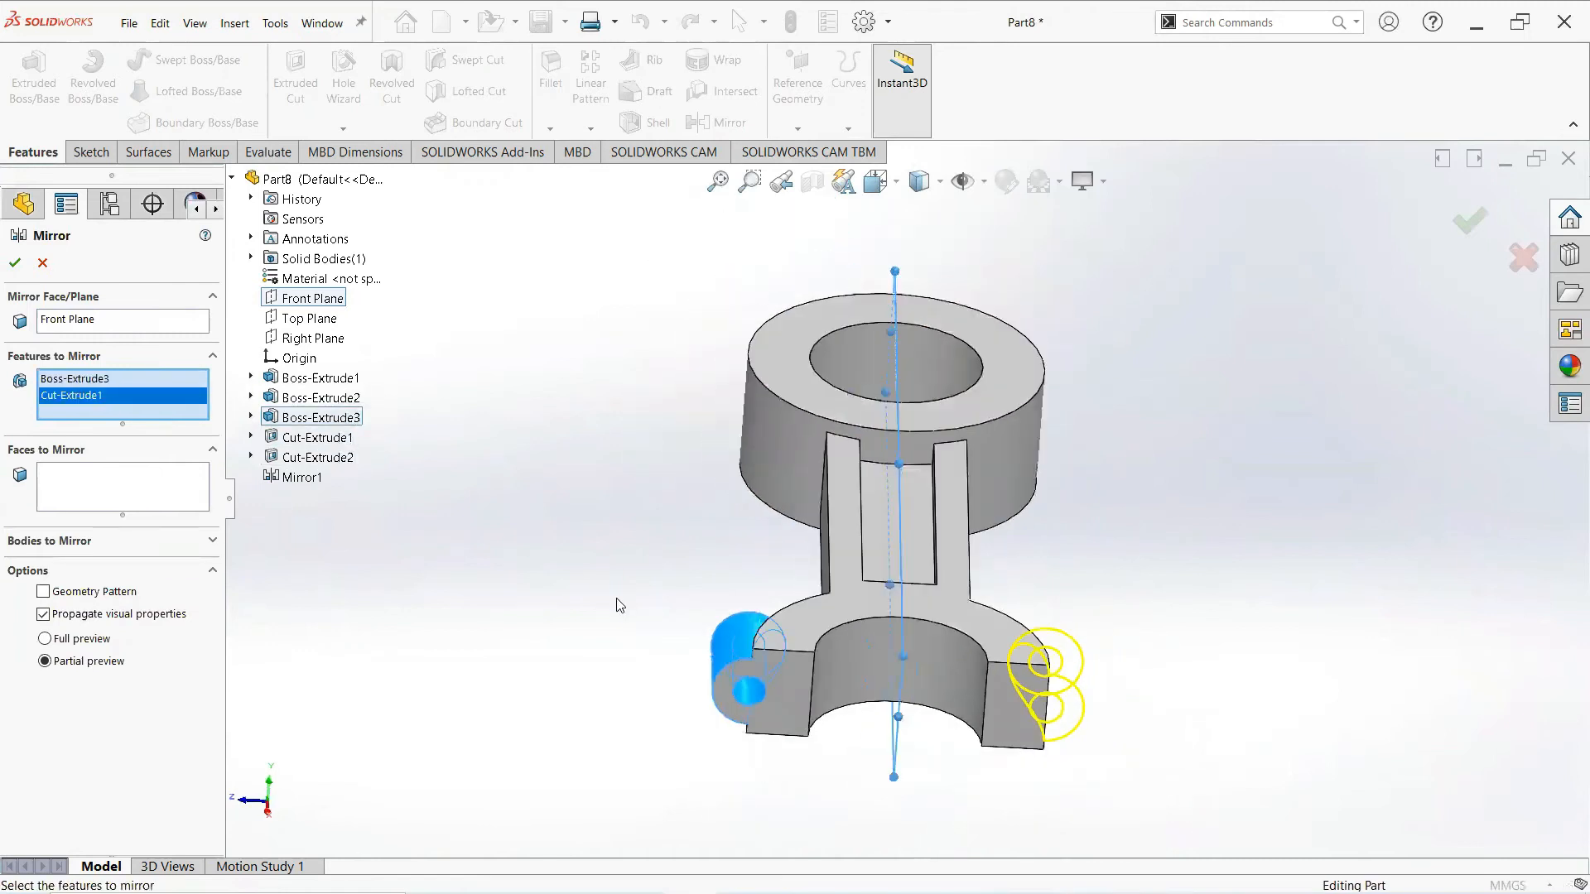
click(15, 263)
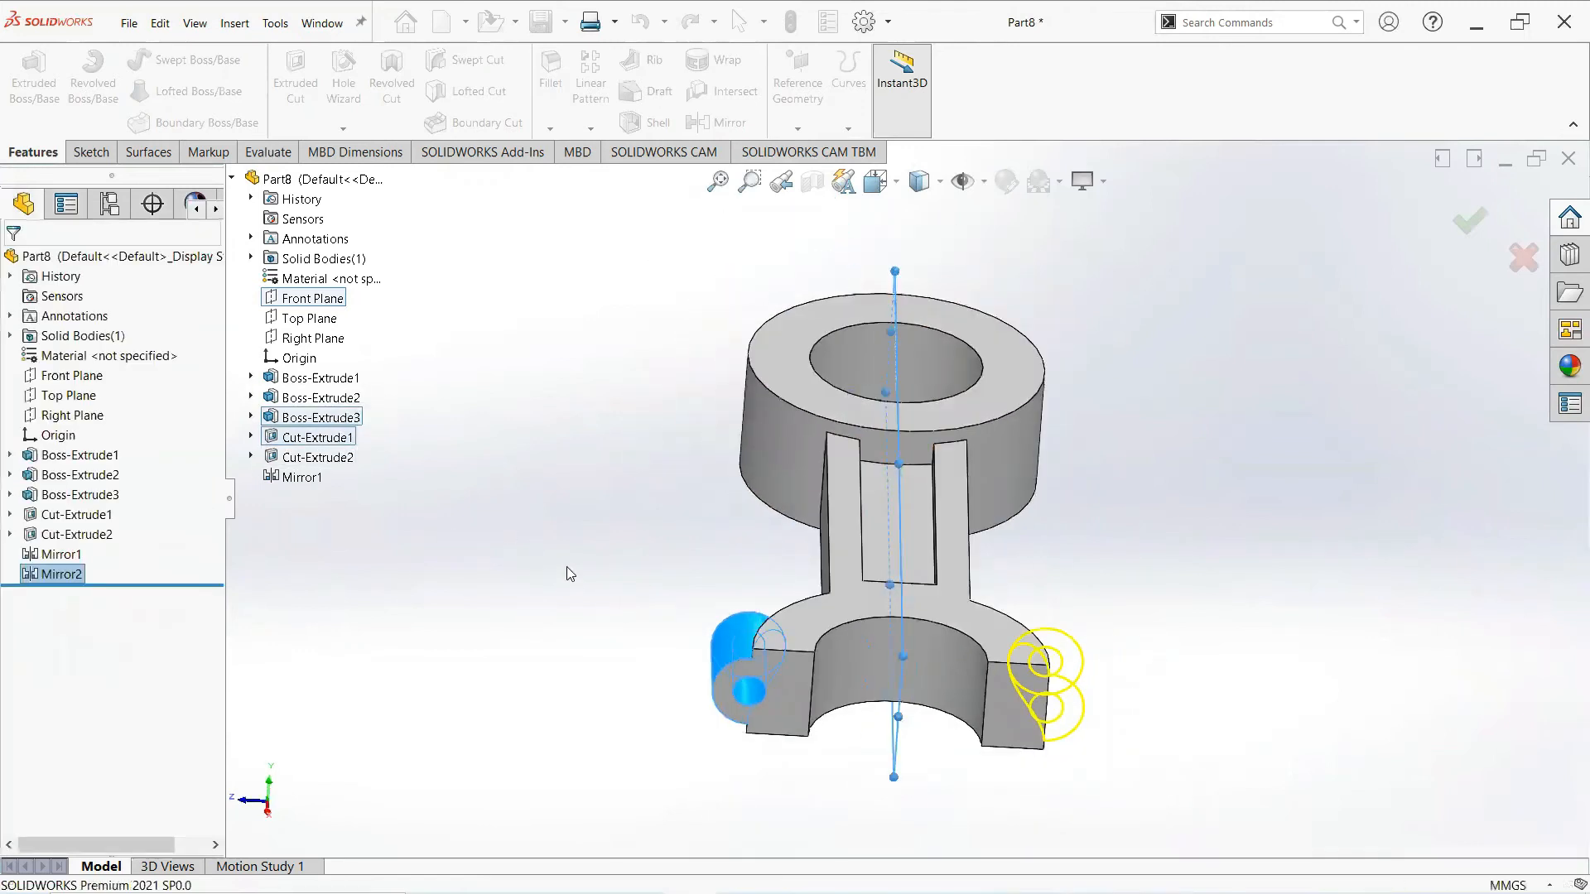
Start a fillet with a 2 mm radius and select the edges where both cylindrical bosses meet the C-shaped end
middle_drag(575, 571, 508, 234)
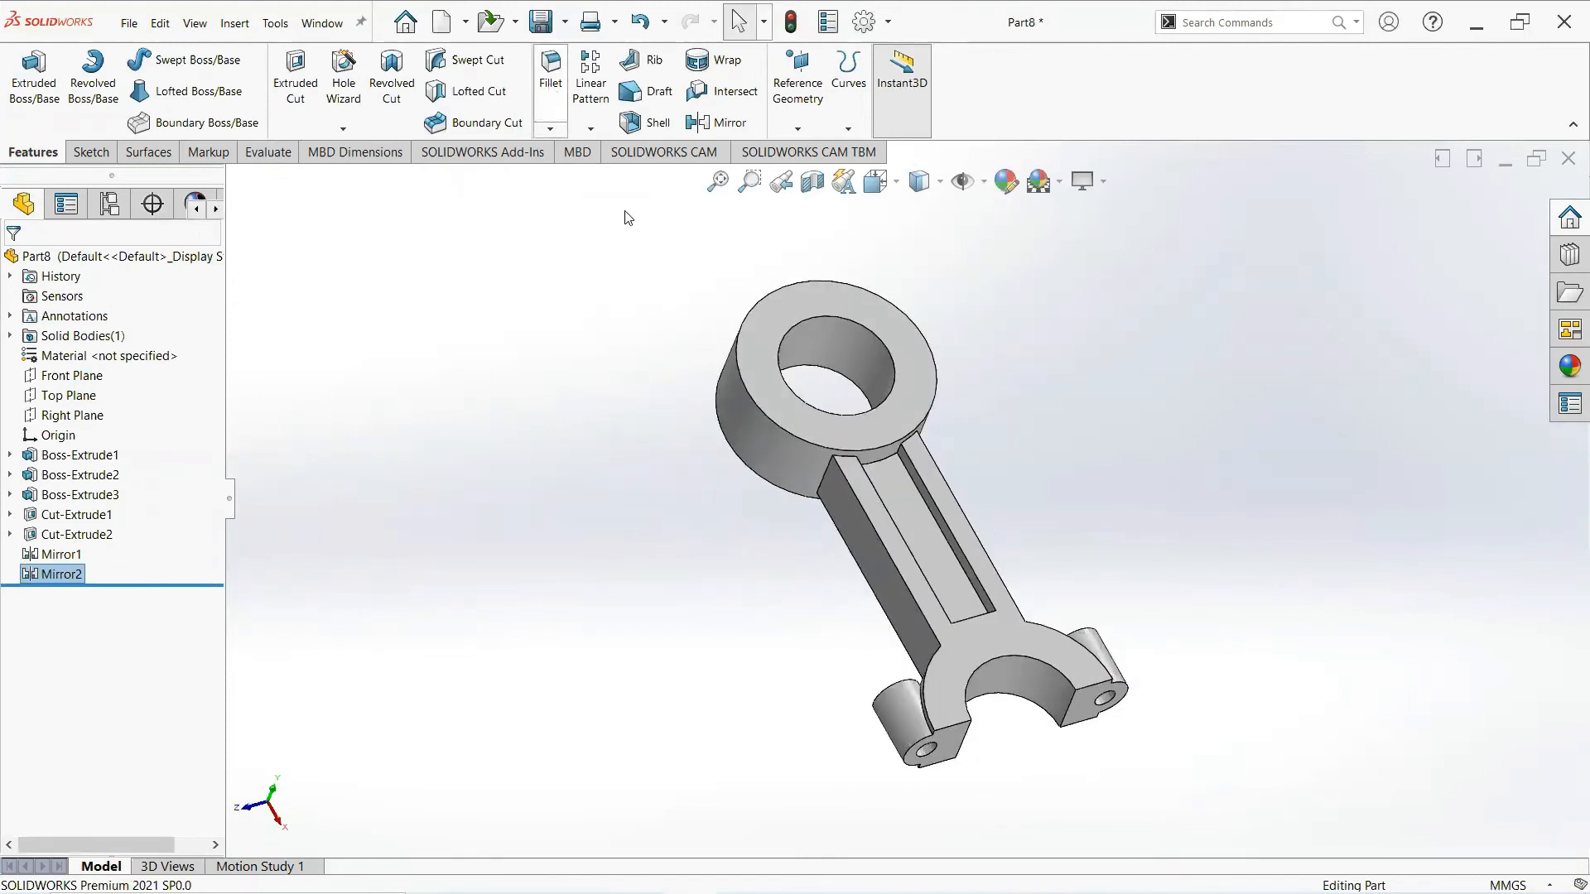
middle_drag(846, 587, 878, 681)
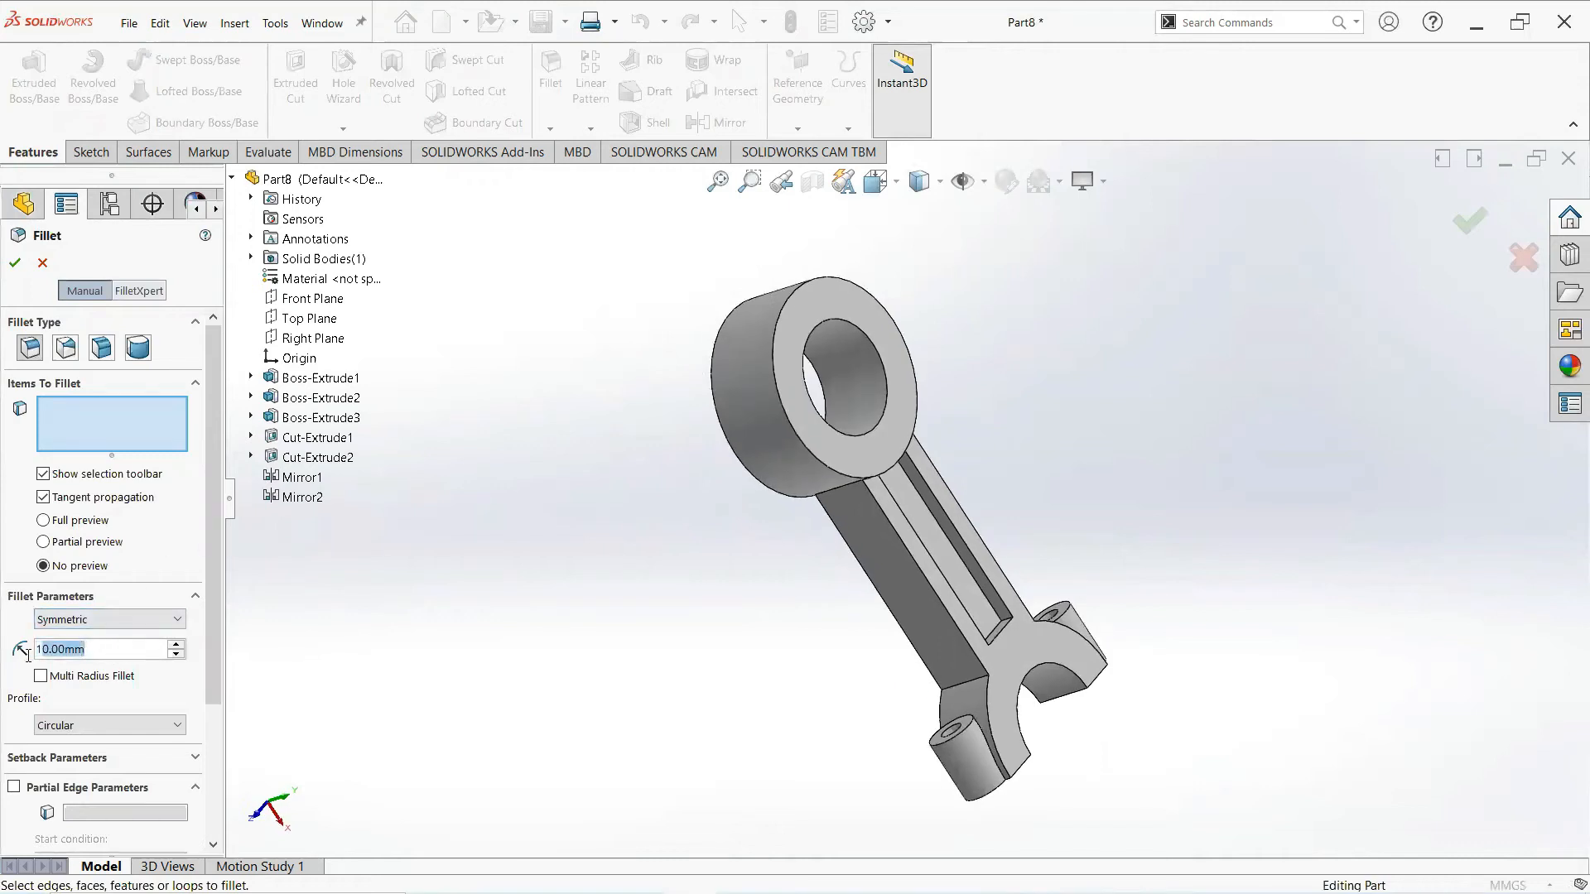
text(2)
key(Return)
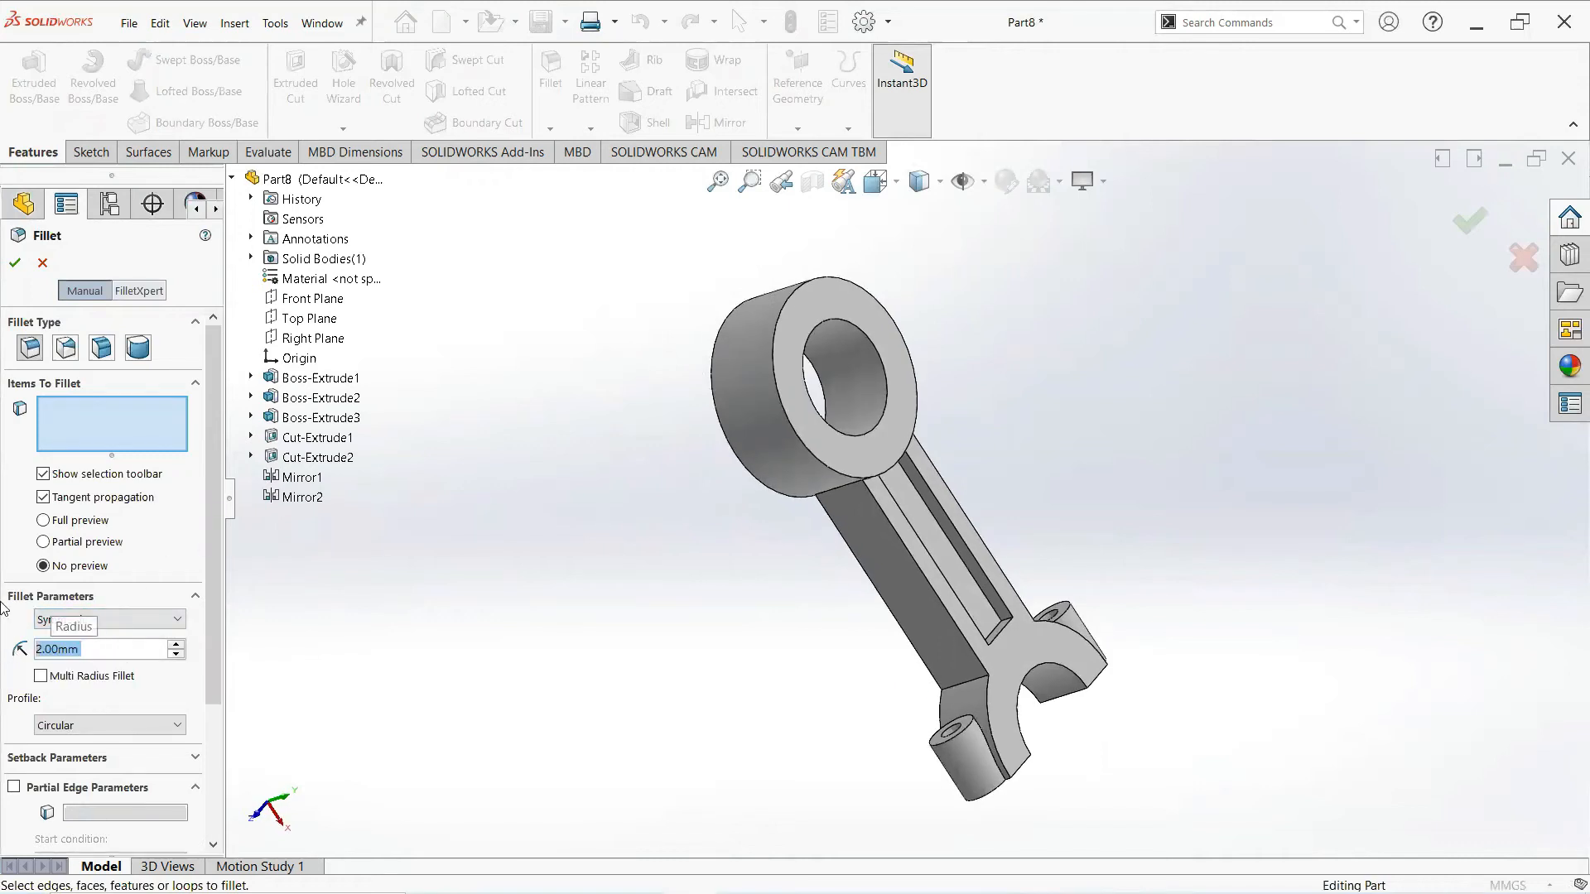
scroll(985, 712, down, 8)
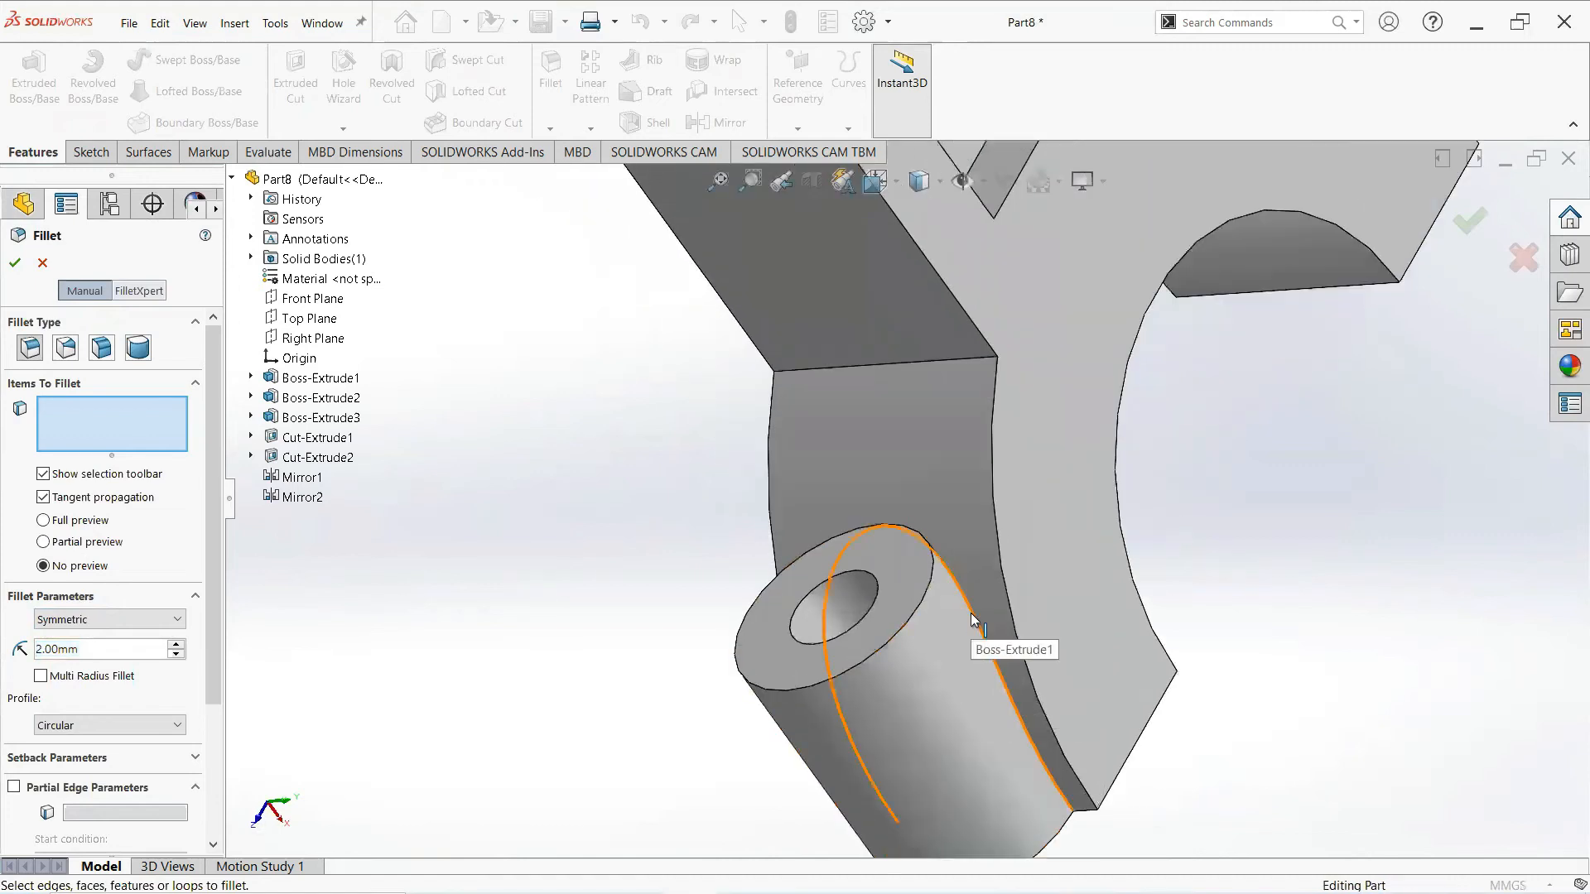
click(973, 621)
scroll(961, 596, up, 5)
middle_drag(1047, 472, 1124, 288)
scroll(1122, 288, up, 3)
scroll(1023, 341, down, 7)
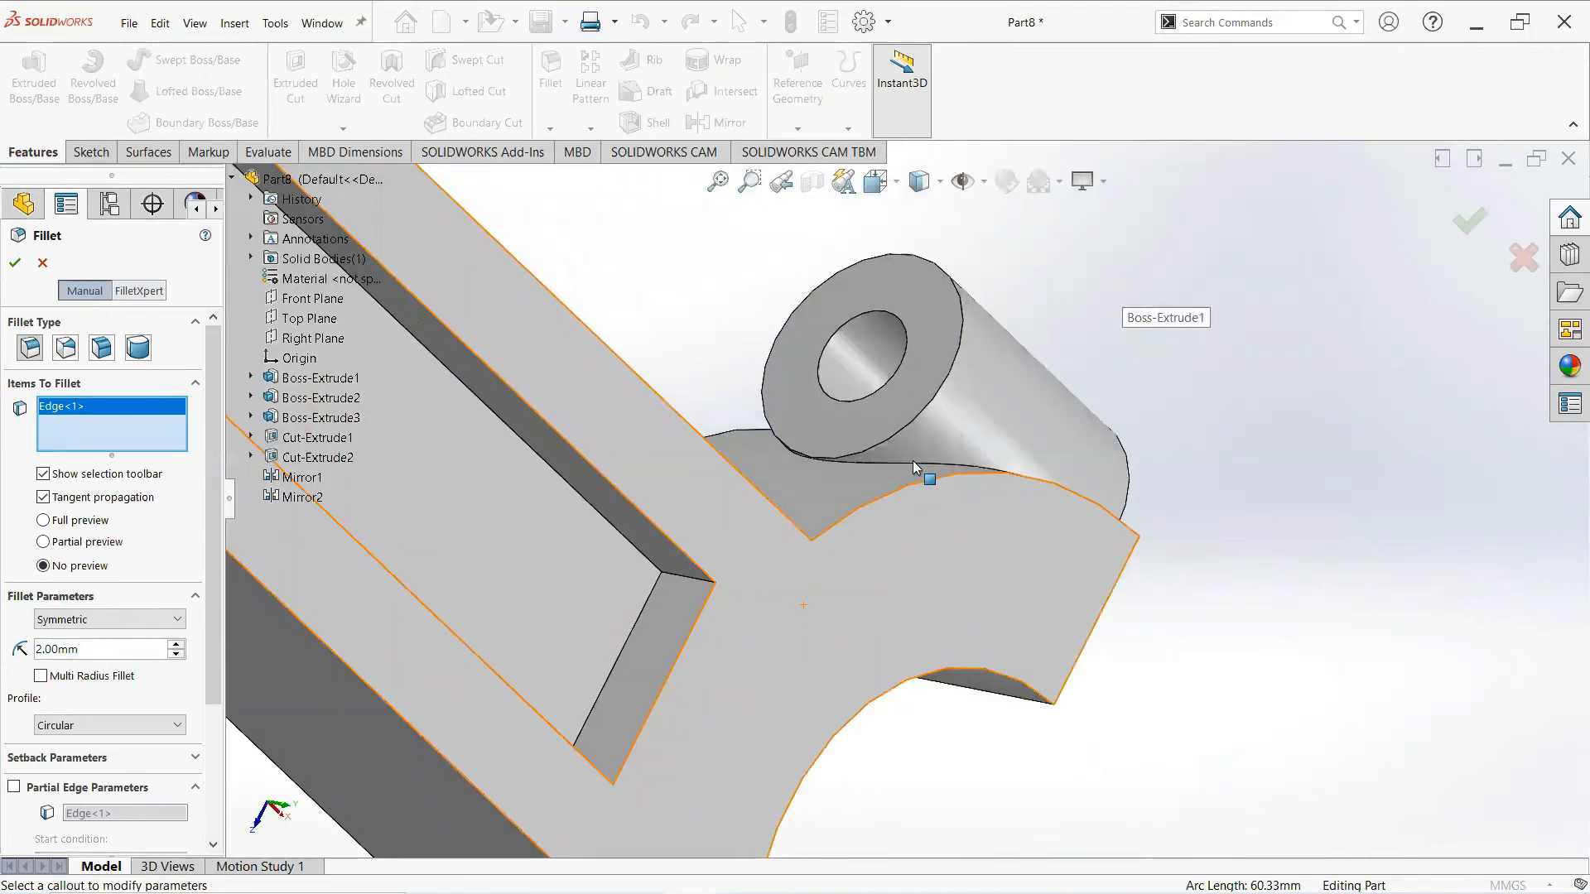
scroll(880, 473, down, 2)
click(876, 471)
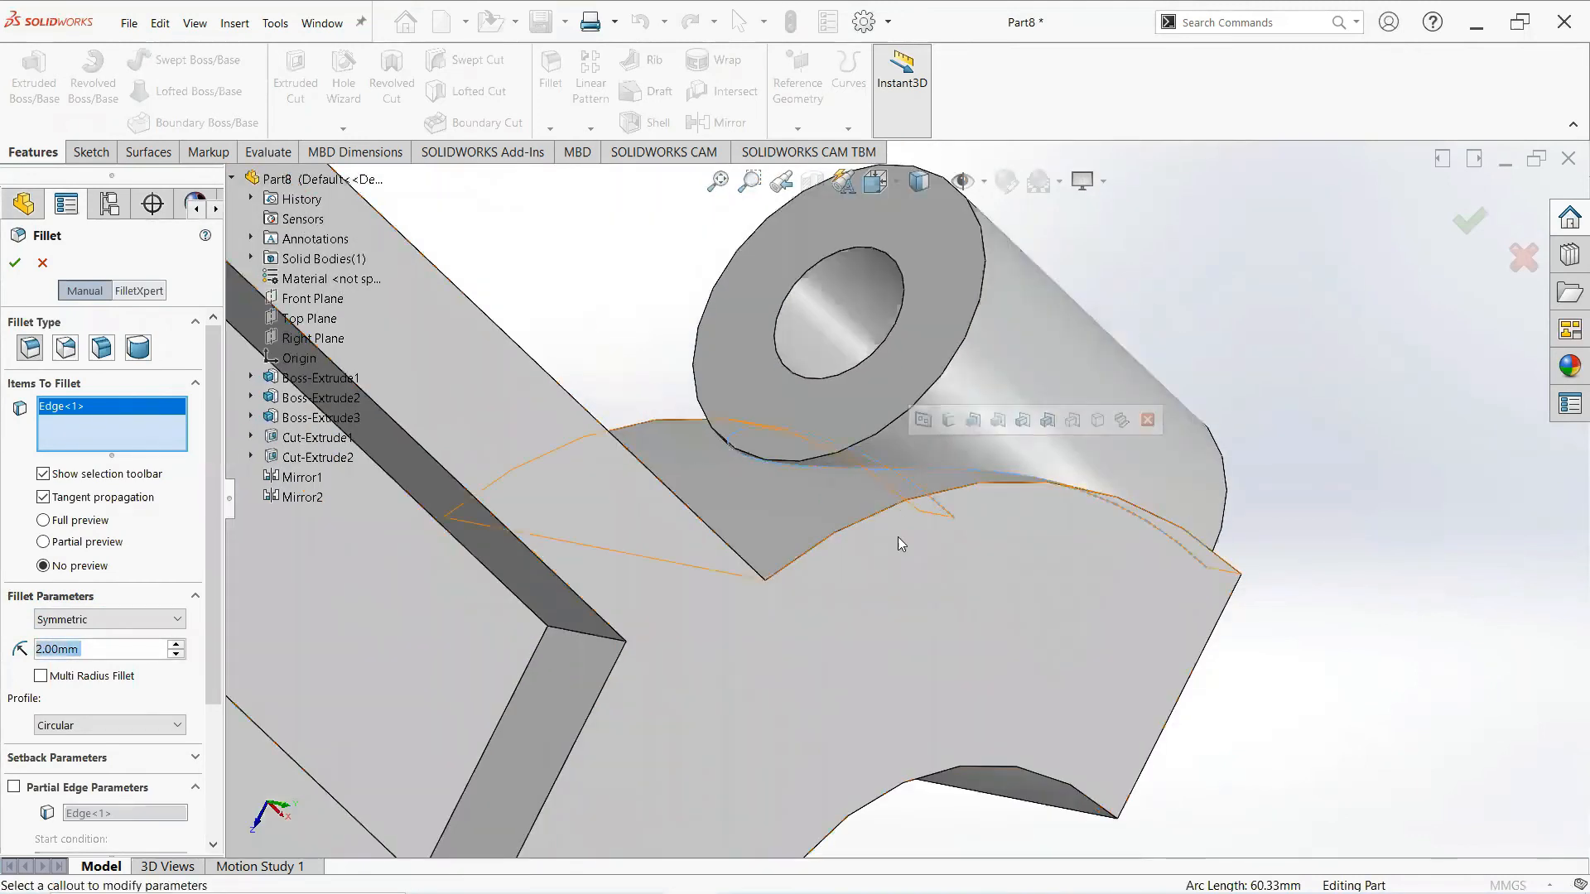
Add the two edges where the shank's side faces meet the C-shaped end to the fillet selection
scroll(899, 538, up, 6)
middle_drag(872, 589, 693, 489)
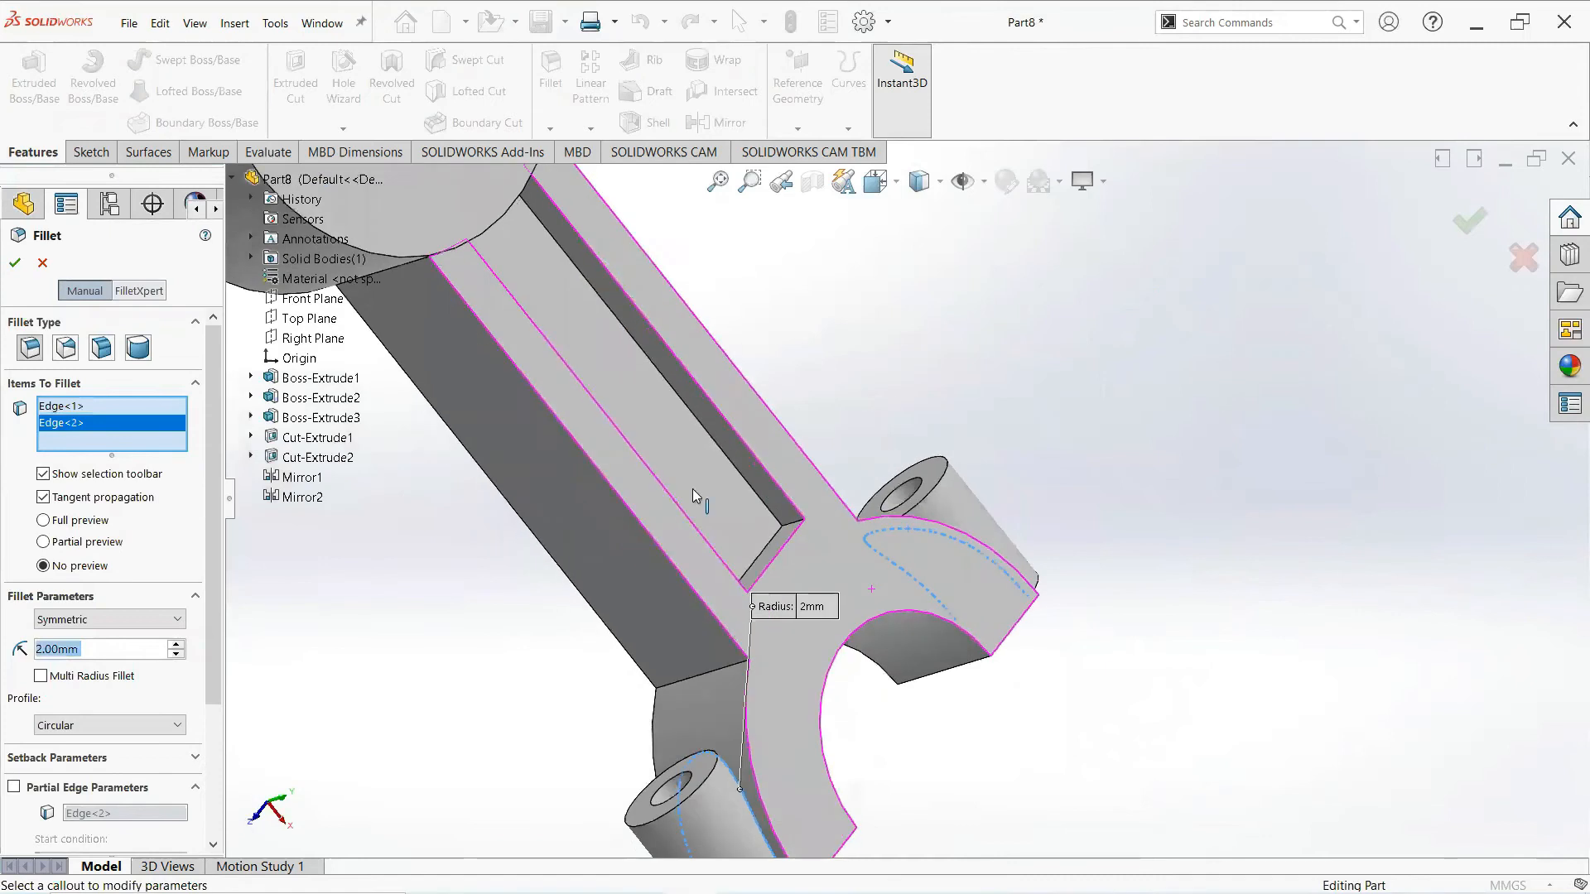
scroll(735, 552, up, 4)
scroll(862, 647, down, 6)
click(878, 593)
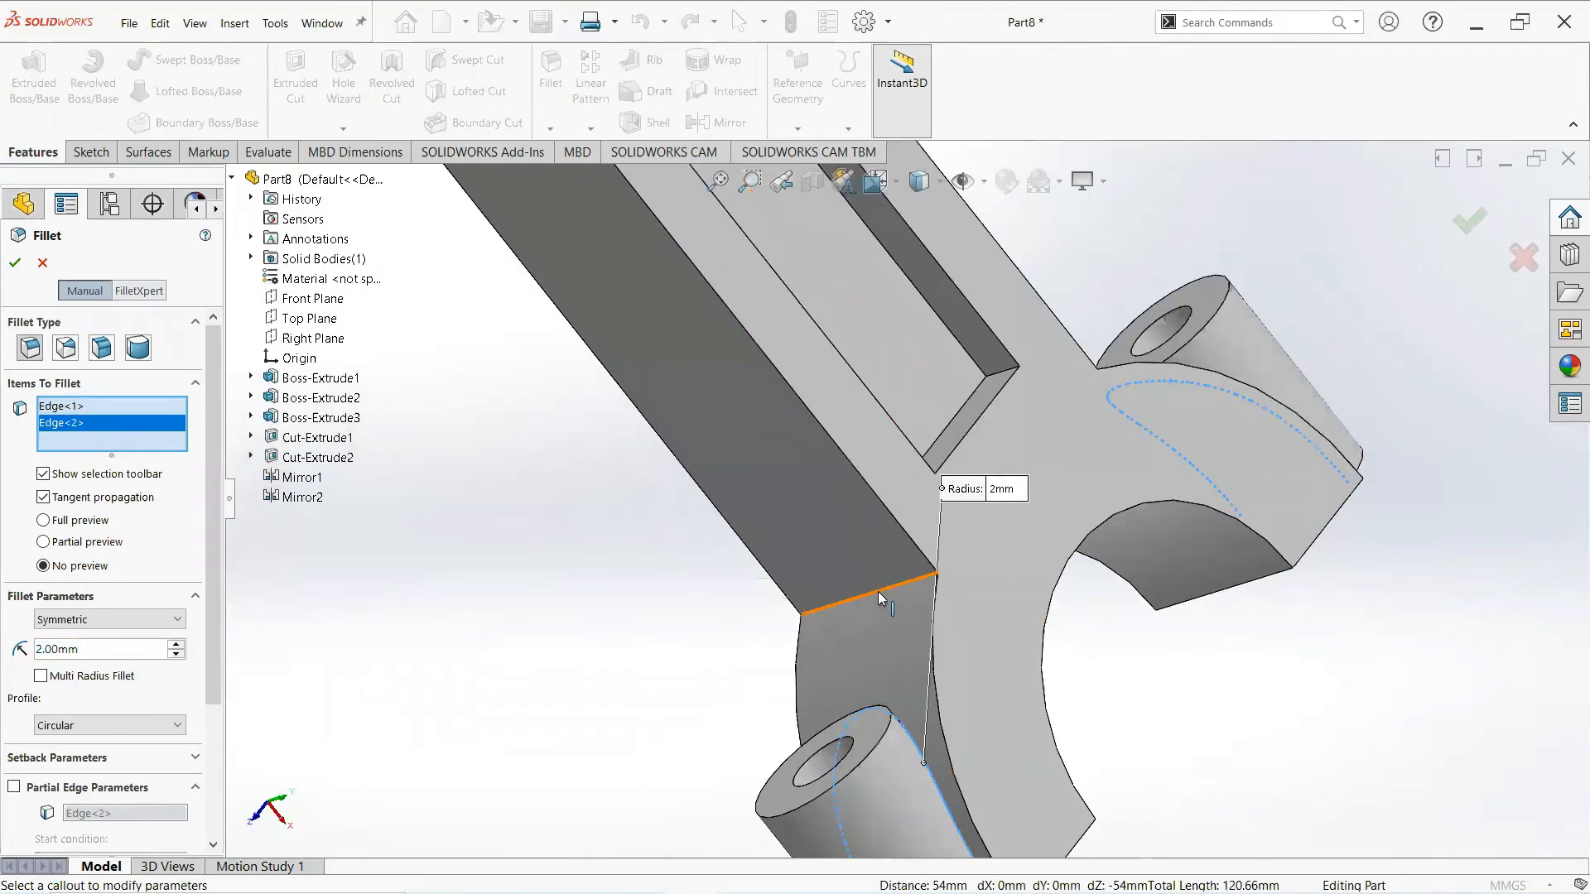
click(1153, 571)
middle_drag(1153, 572, 932, 391)
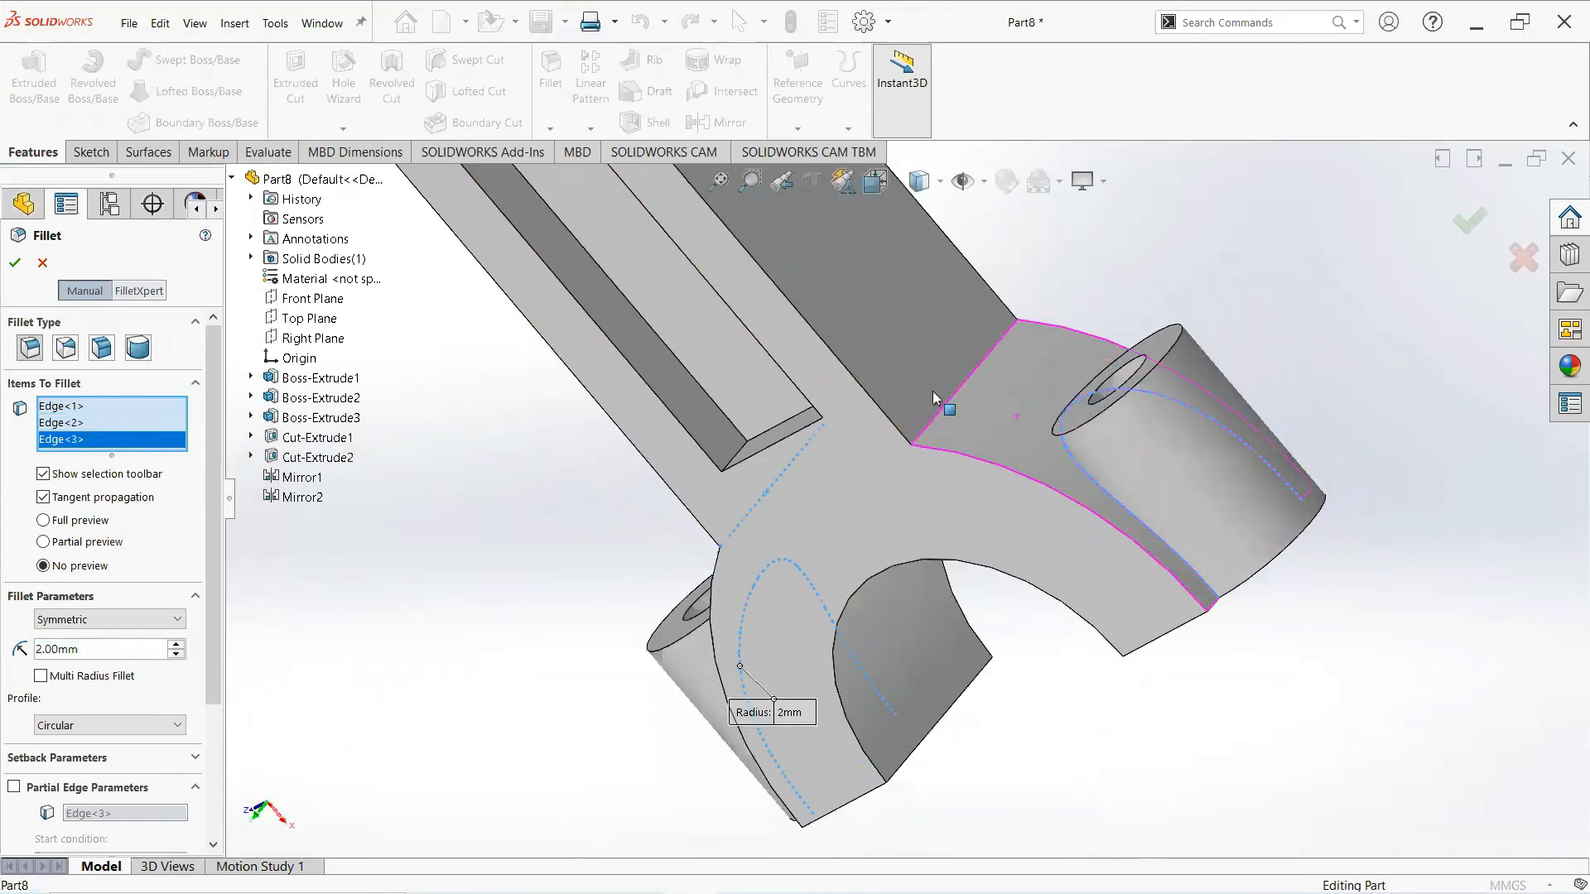
scroll(936, 431, down, 5)
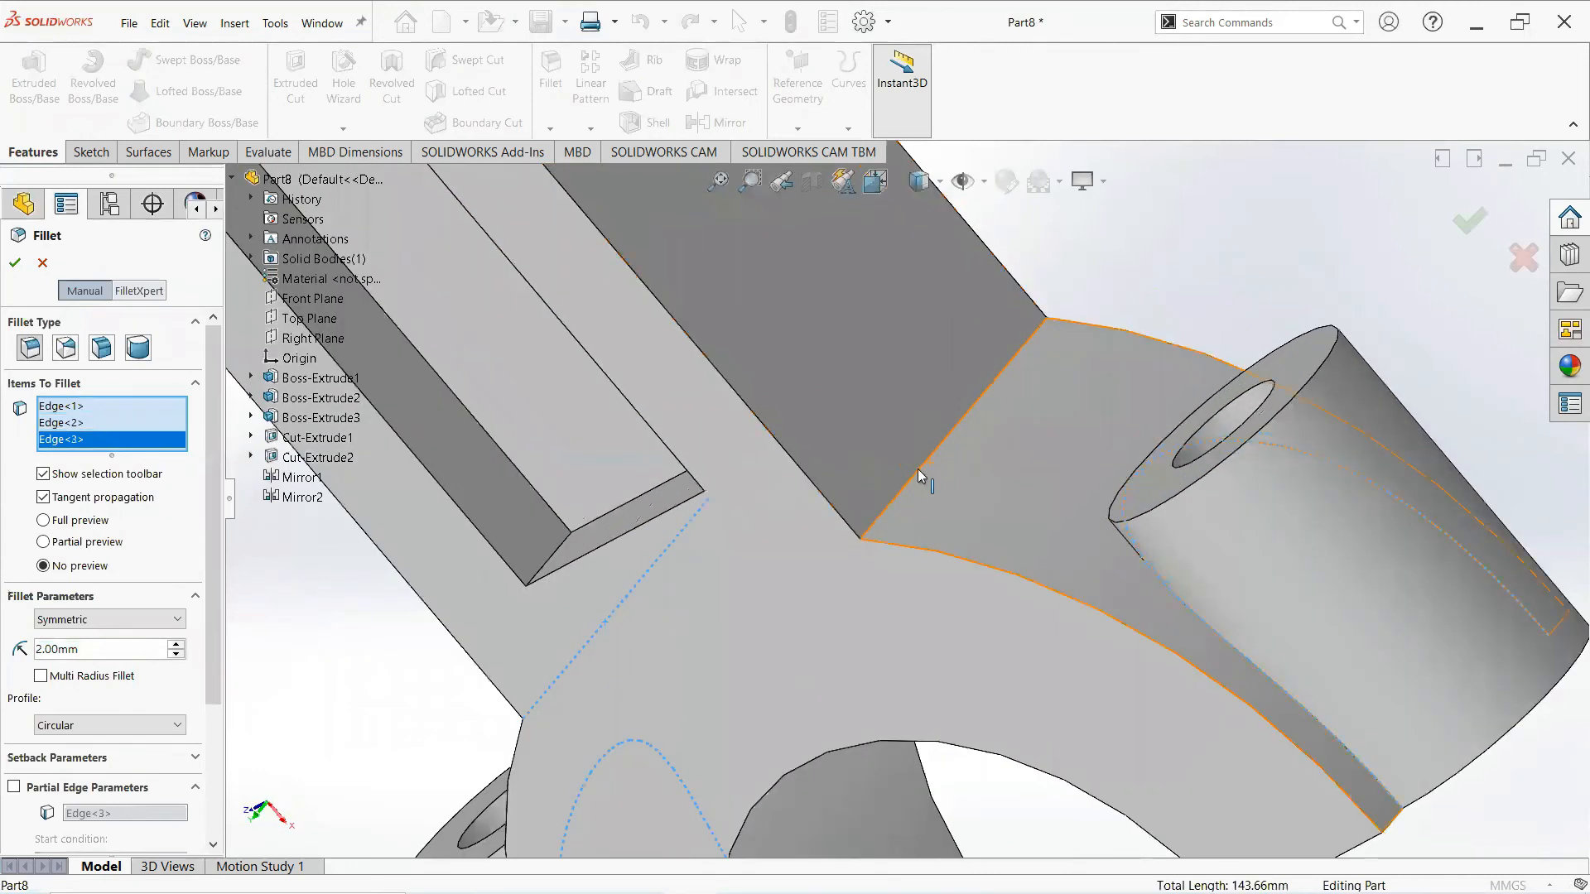
click(918, 469)
Add the ring's upper and lower outer circular edges to the selection and apply the 2 mm fillet
scroll(909, 479, up, 5)
scroll(752, 419, up, 4)
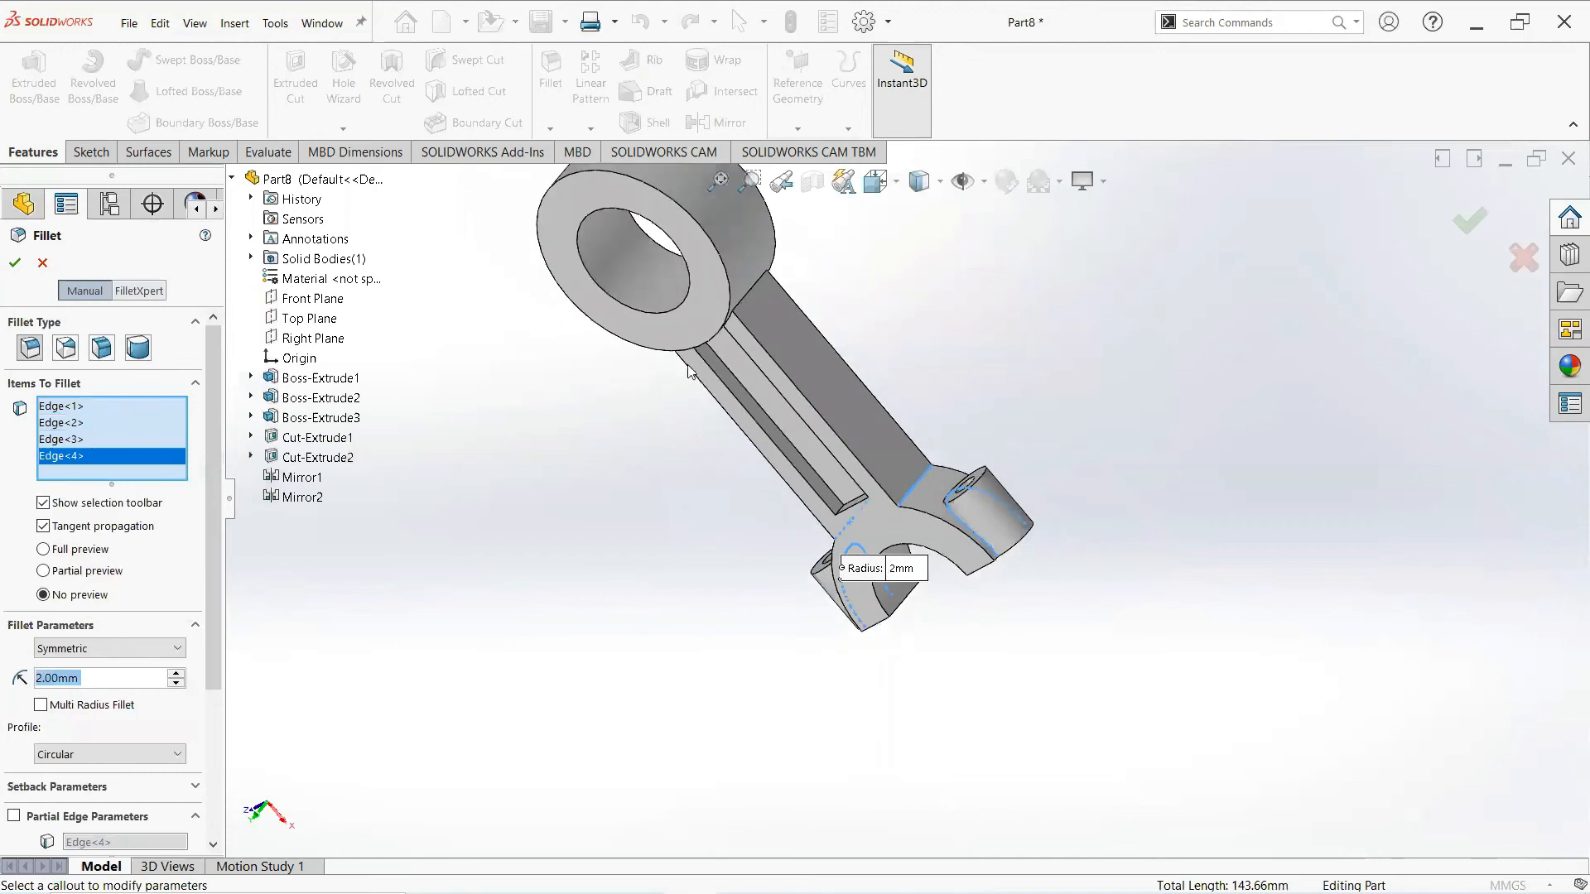
middle_drag(684, 365, 686, 347)
scroll(679, 350, down, 2)
scroll(623, 339, down, 3)
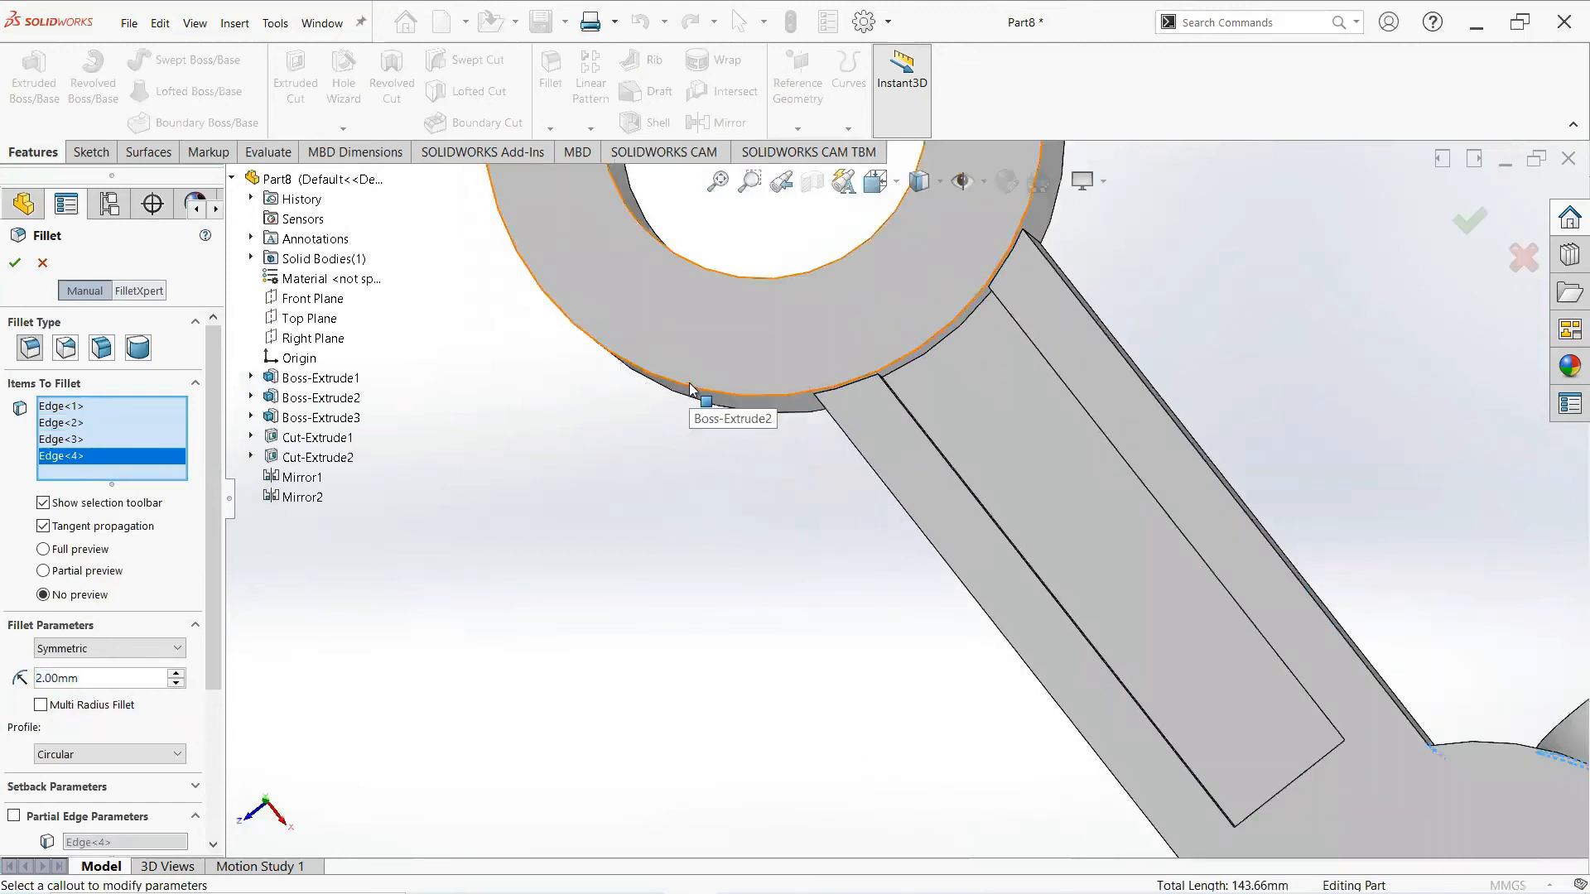
click(684, 394)
middle_drag(684, 395, 729, 424)
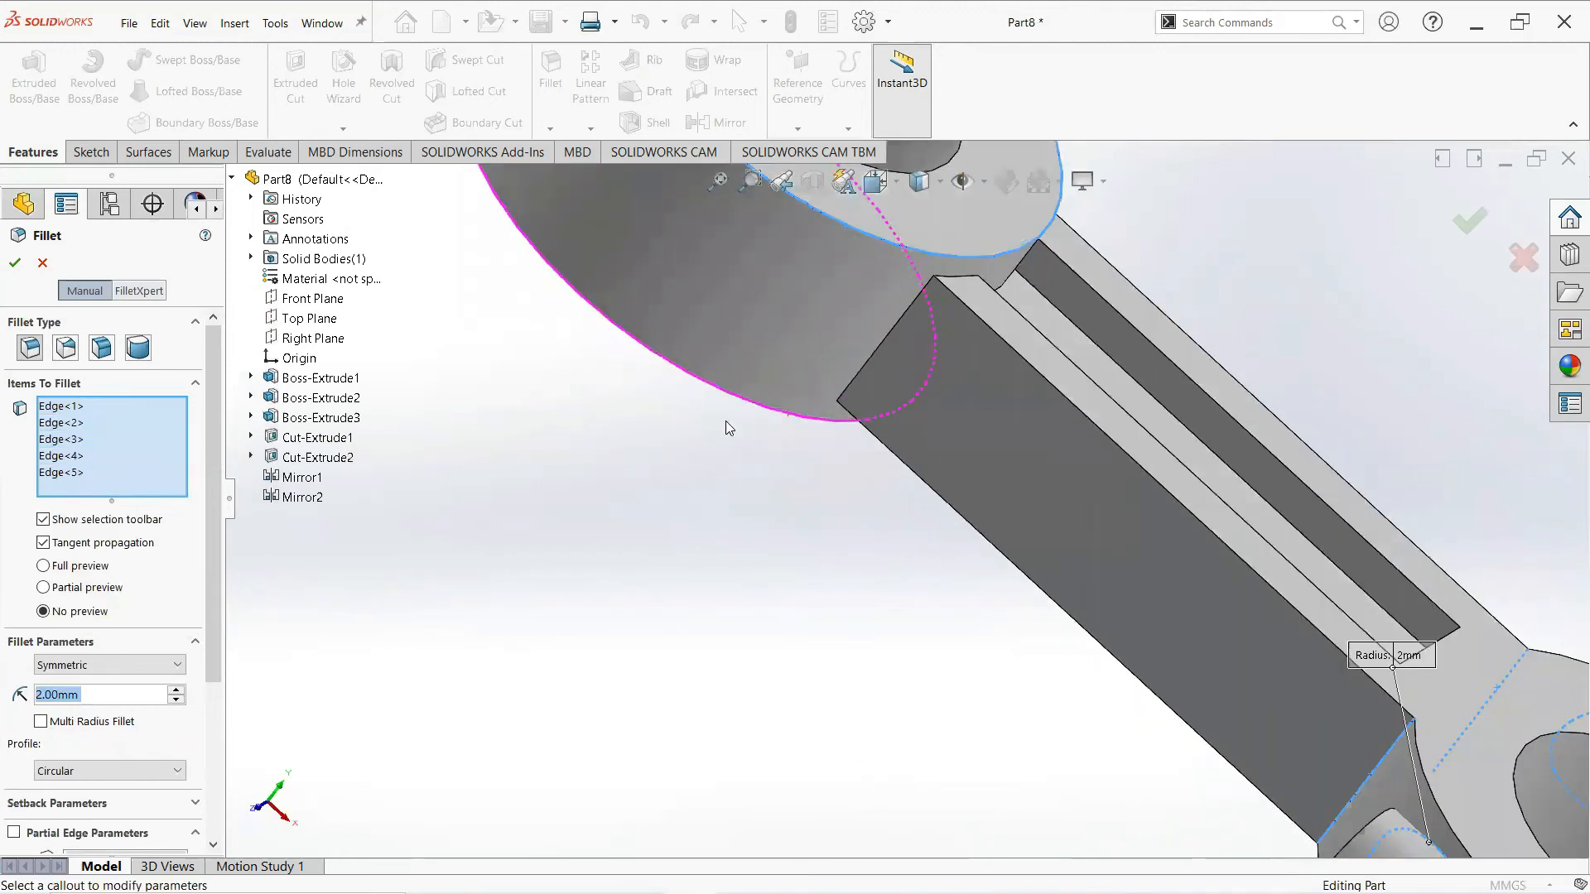
click(740, 403)
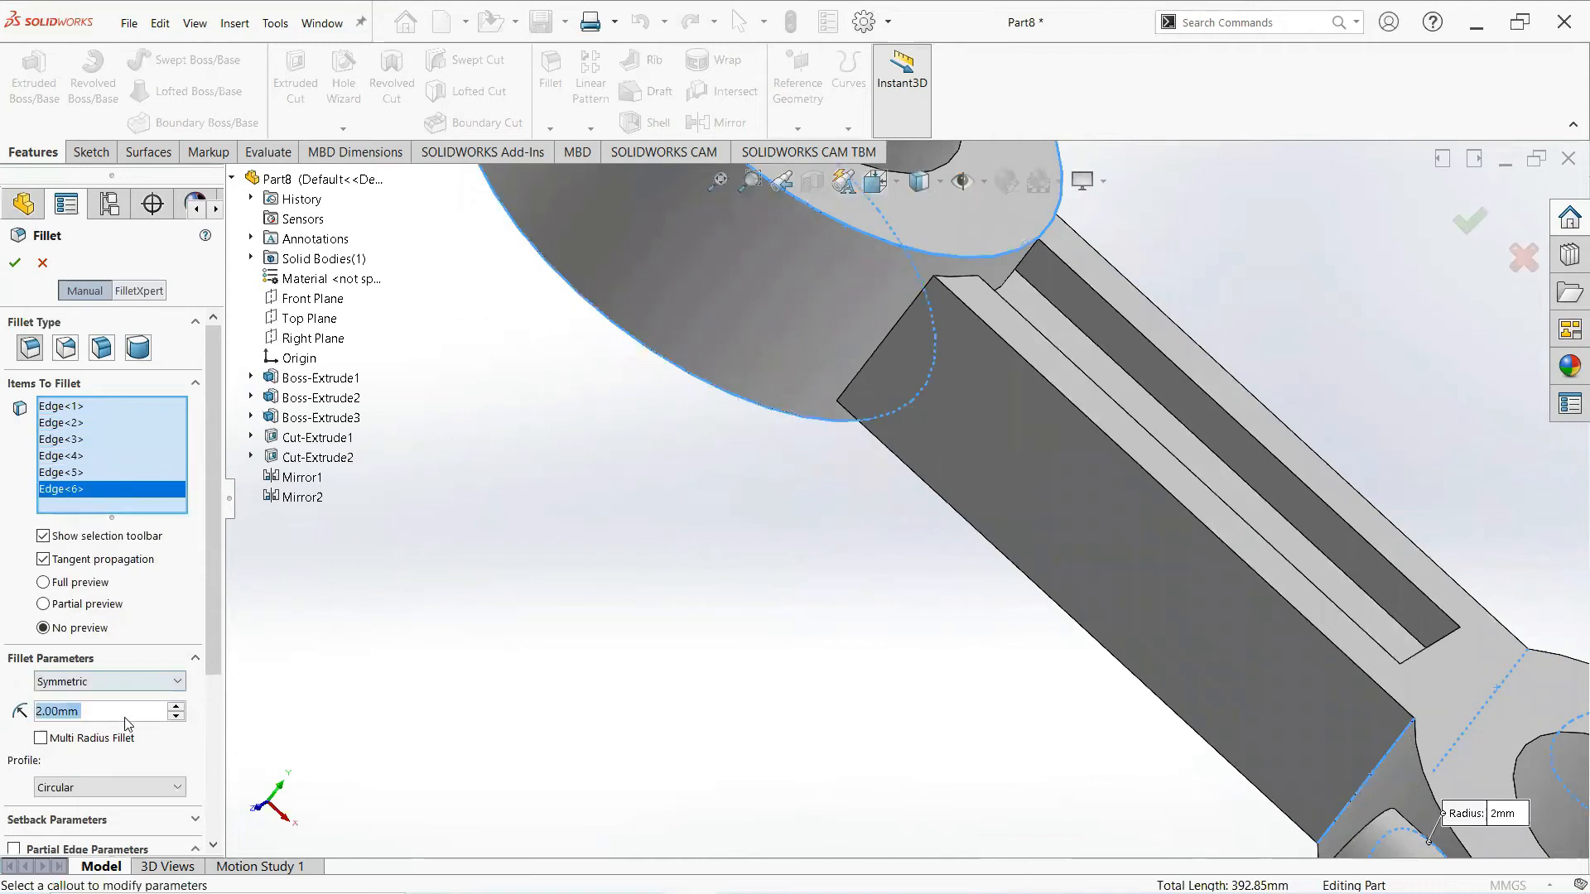
click(15, 263)
Start a new 2 mm fillet and select one long floor edge and the ring-side arc floor edge of the shank pocket
scroll(671, 478, up, 3)
middle_drag(744, 507, 728, 538)
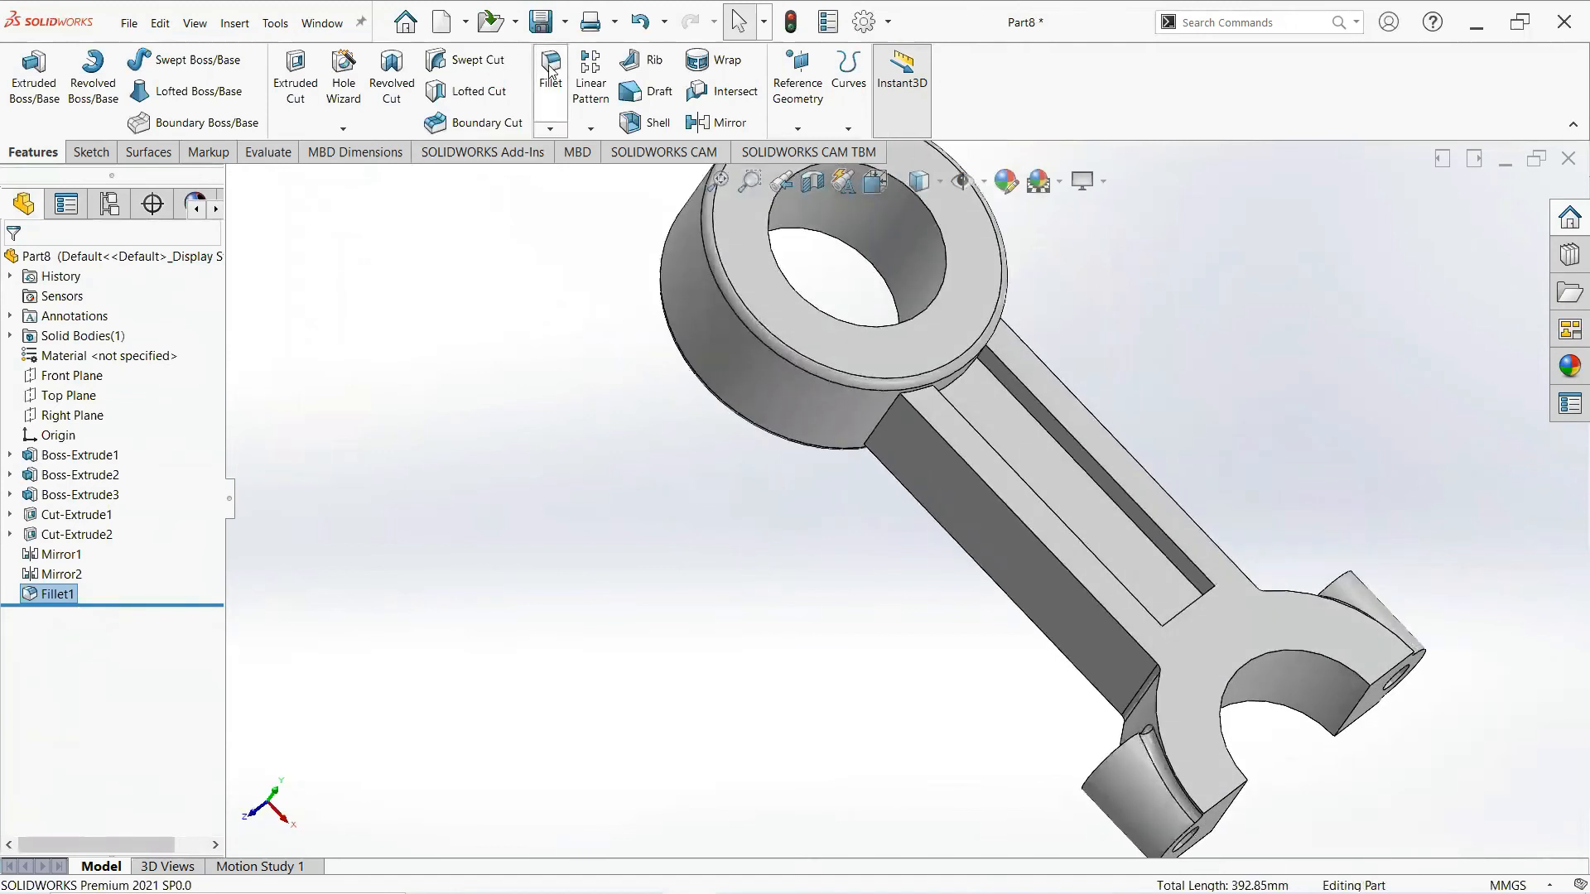
scroll(1036, 456, down, 5)
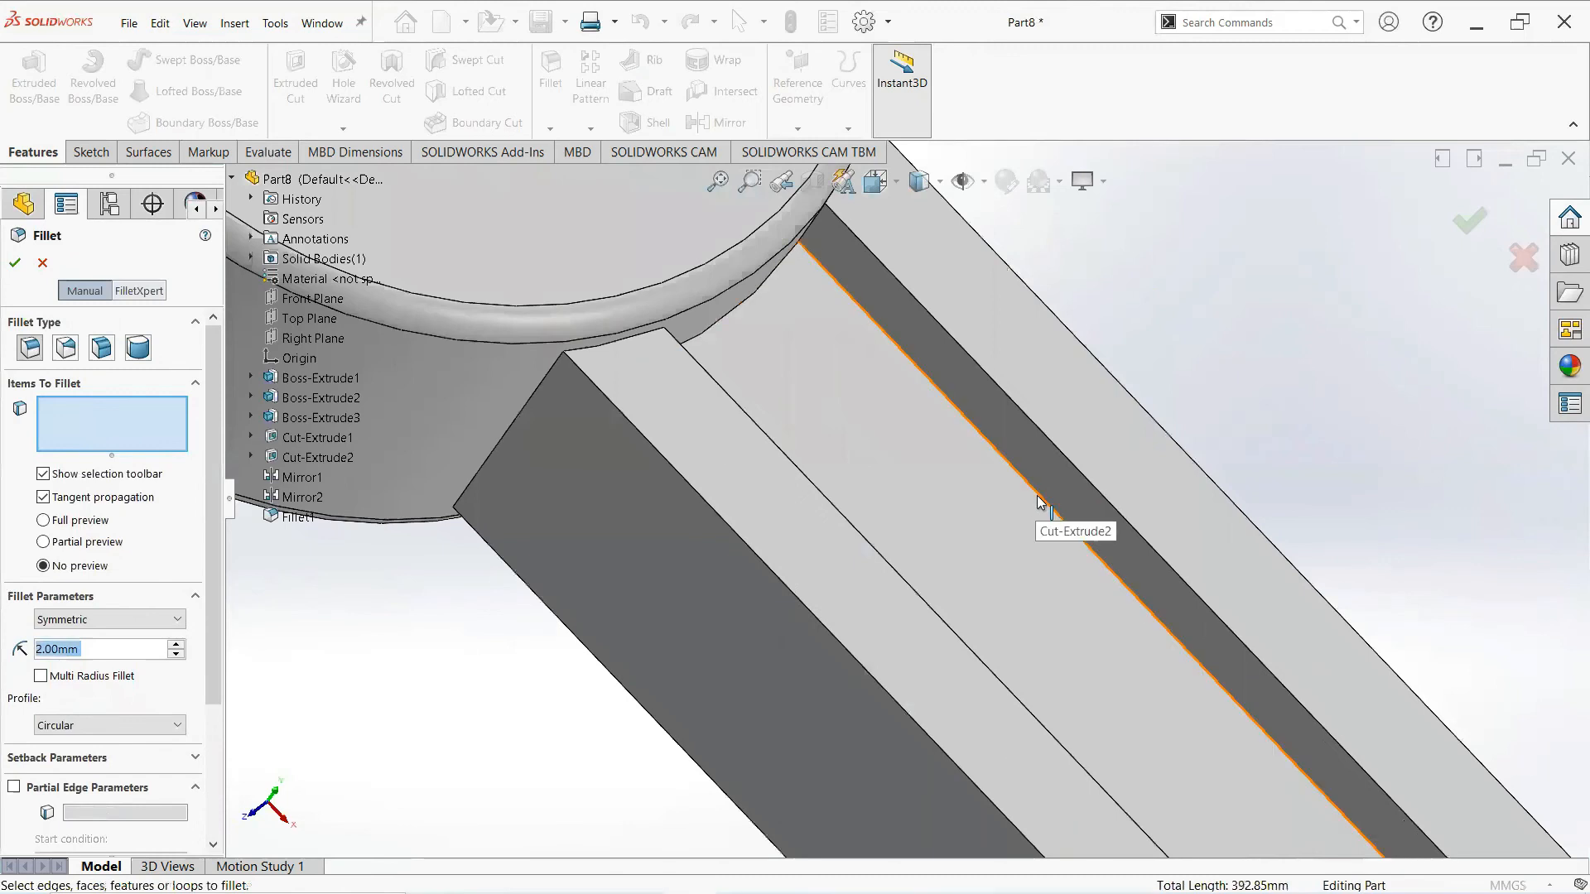
click(1038, 497)
middle_drag(948, 495, 801, 323)
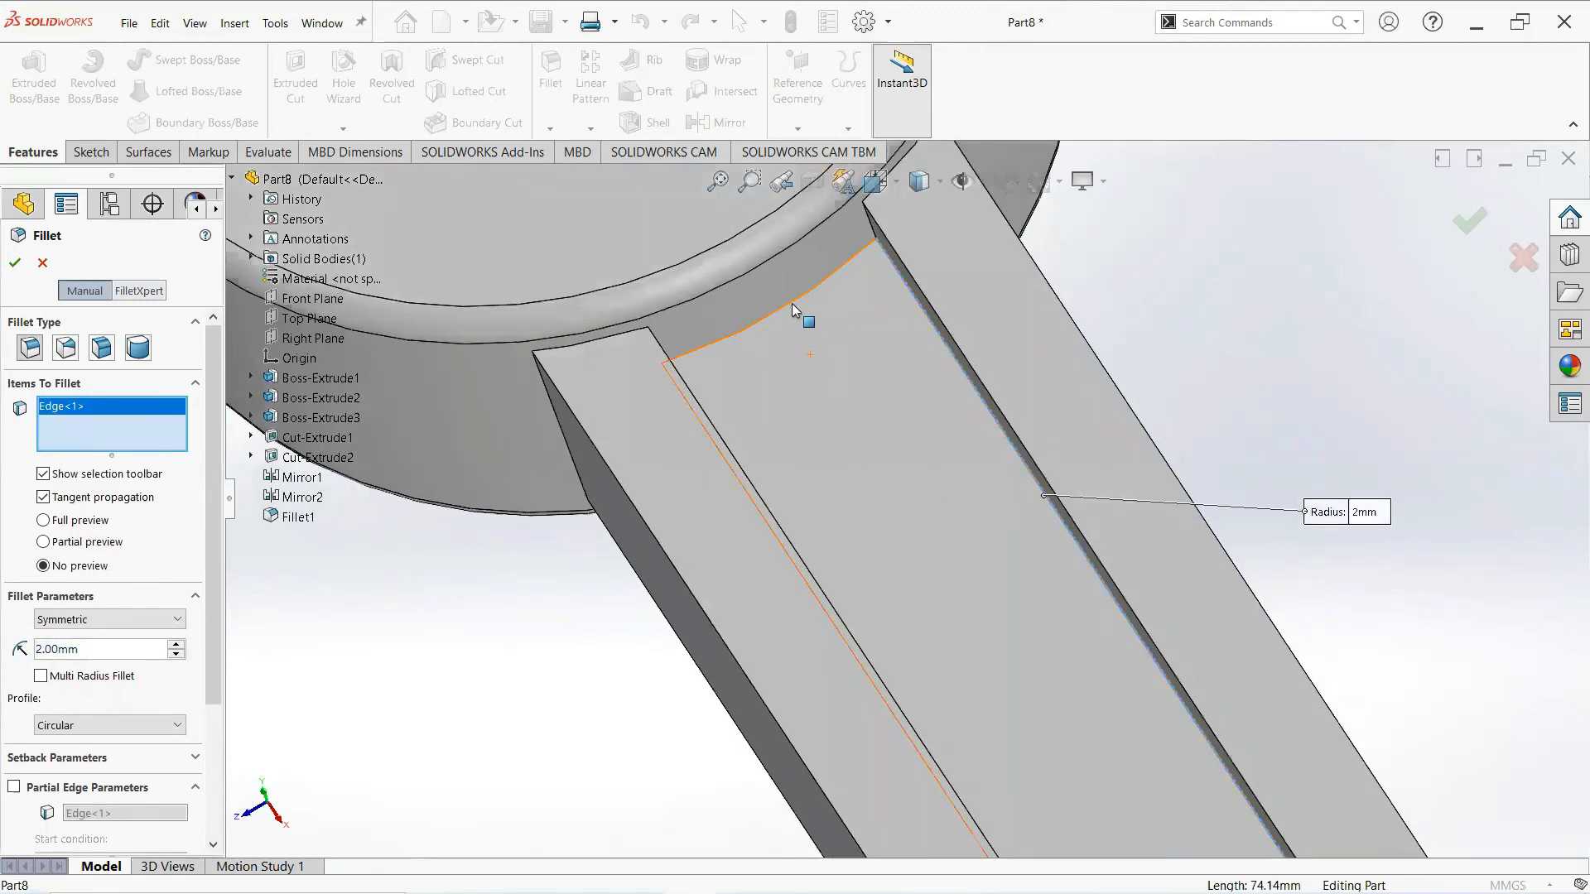
Add the pocket's other long floor edge and its end floor edge near the C-shaped end to the fillet selection
scroll(882, 488, up, 3)
middle_drag(883, 488, 837, 532)
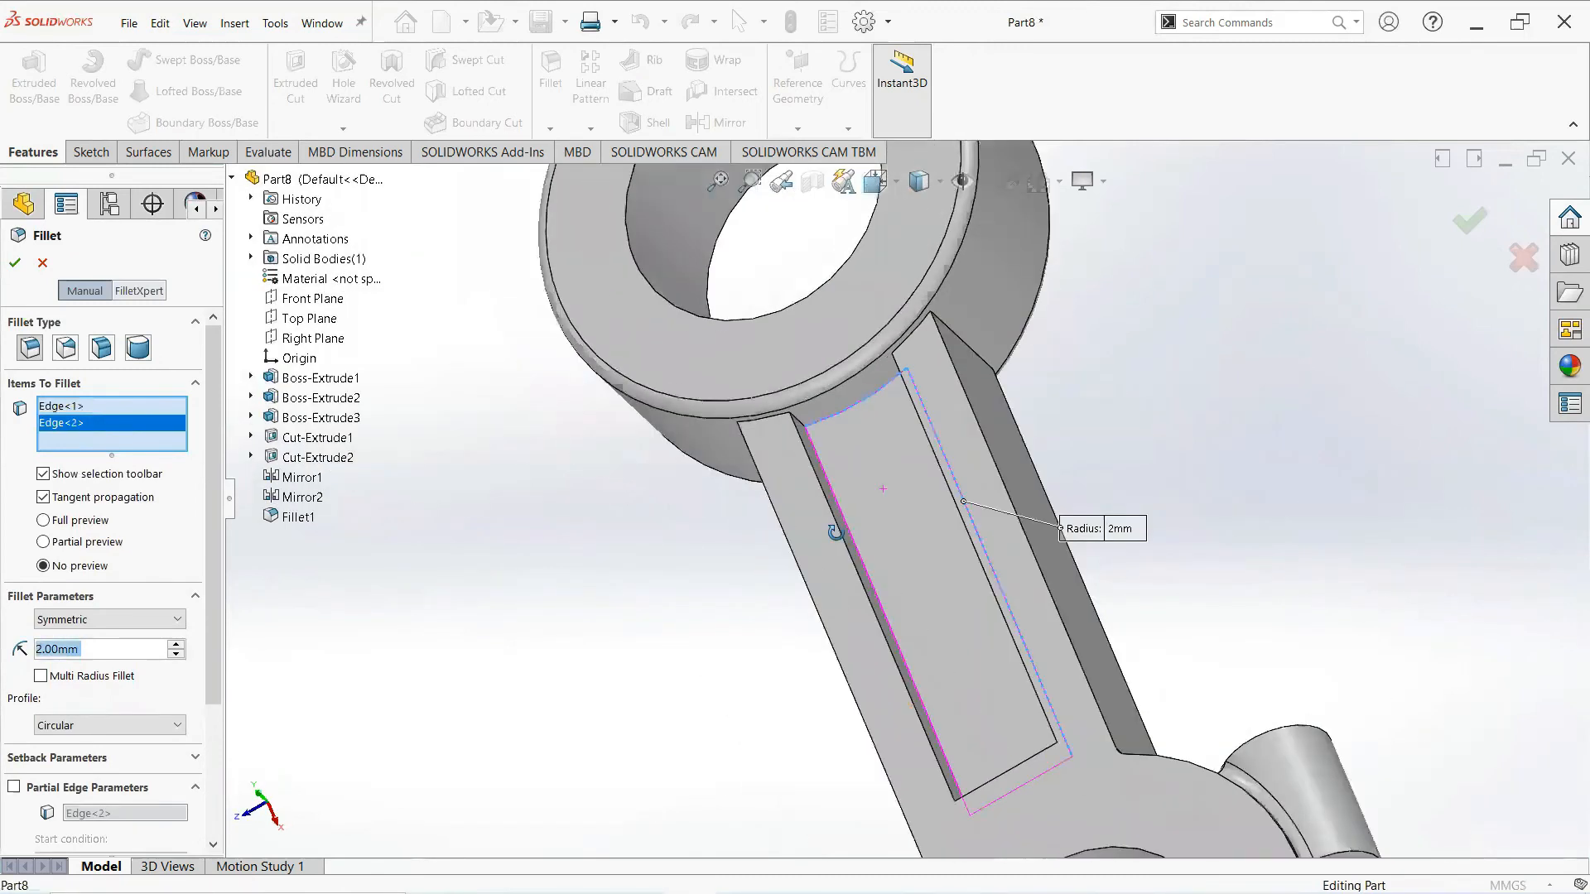
scroll(866, 543, down, 4)
click(887, 535)
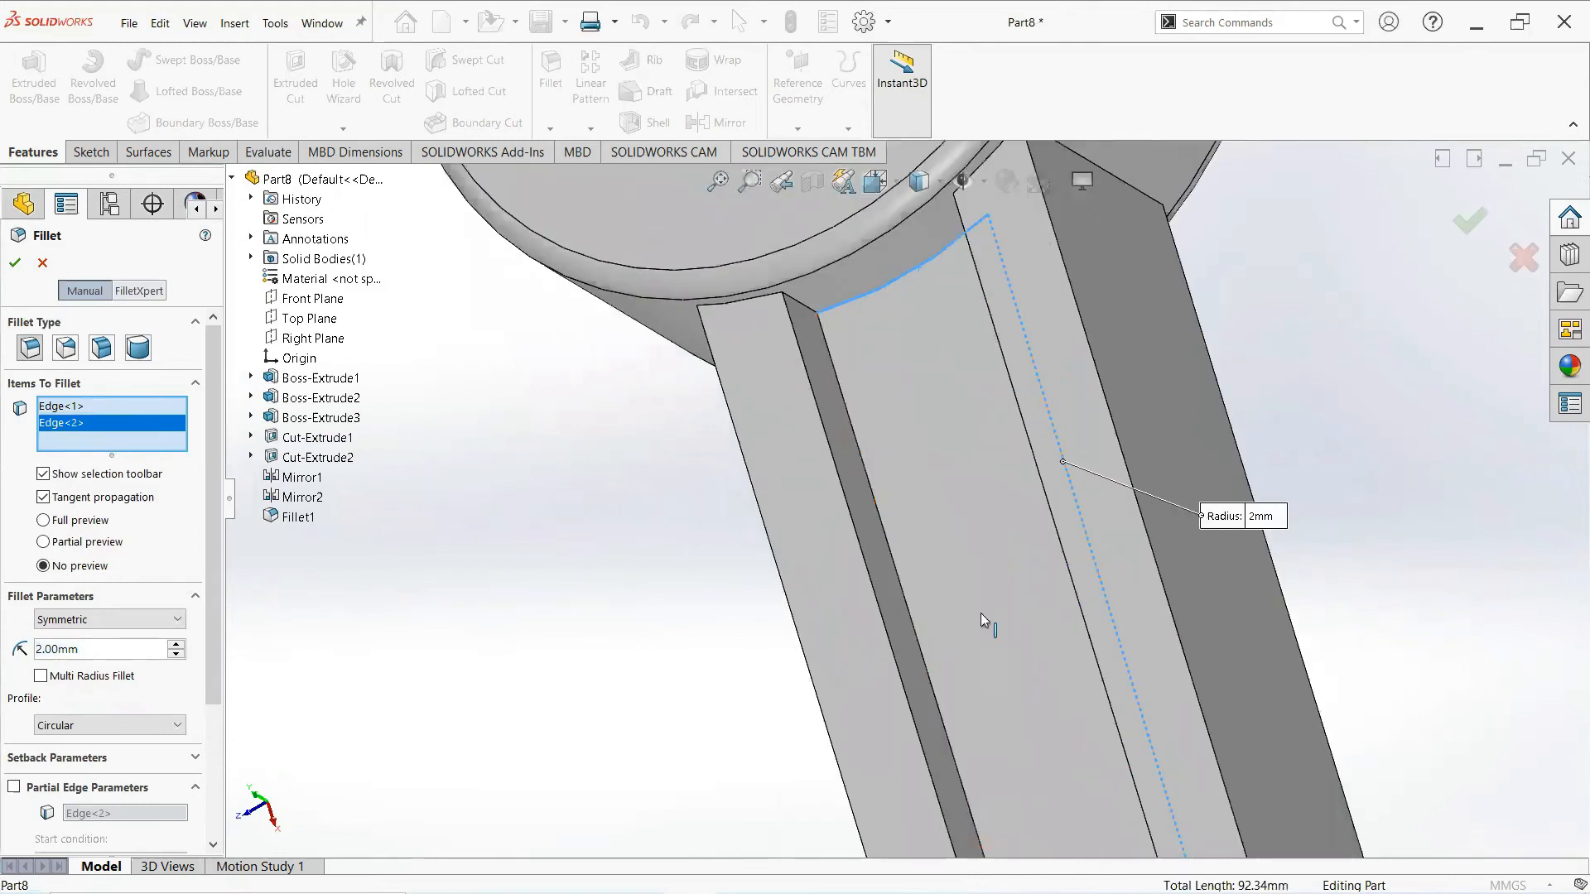
scroll(980, 613, up, 3)
scroll(948, 638, down, 5)
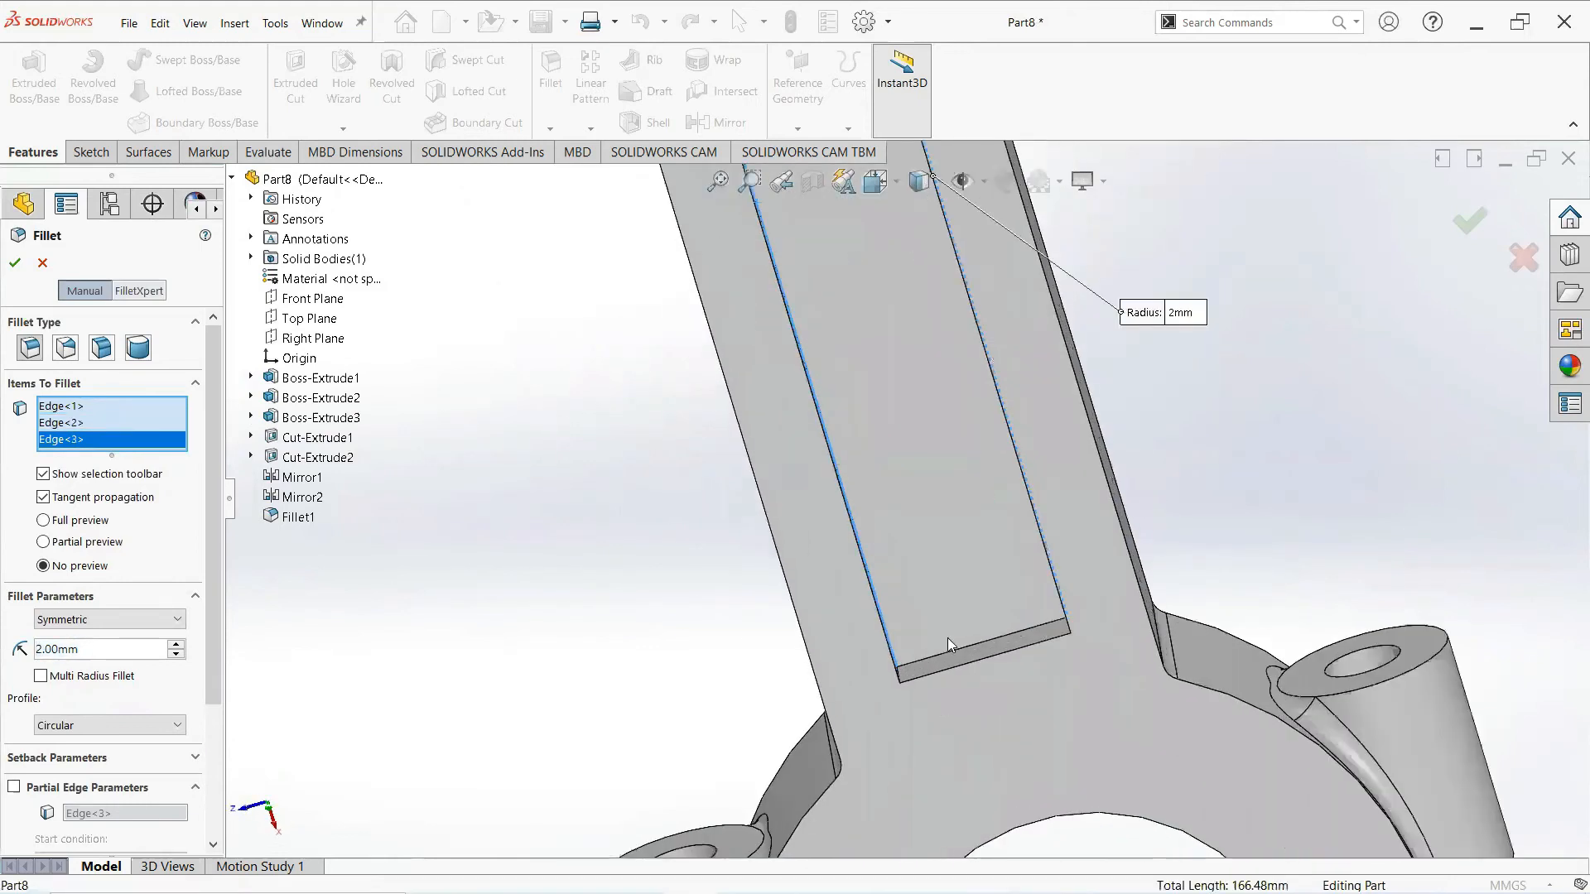
click(954, 611)
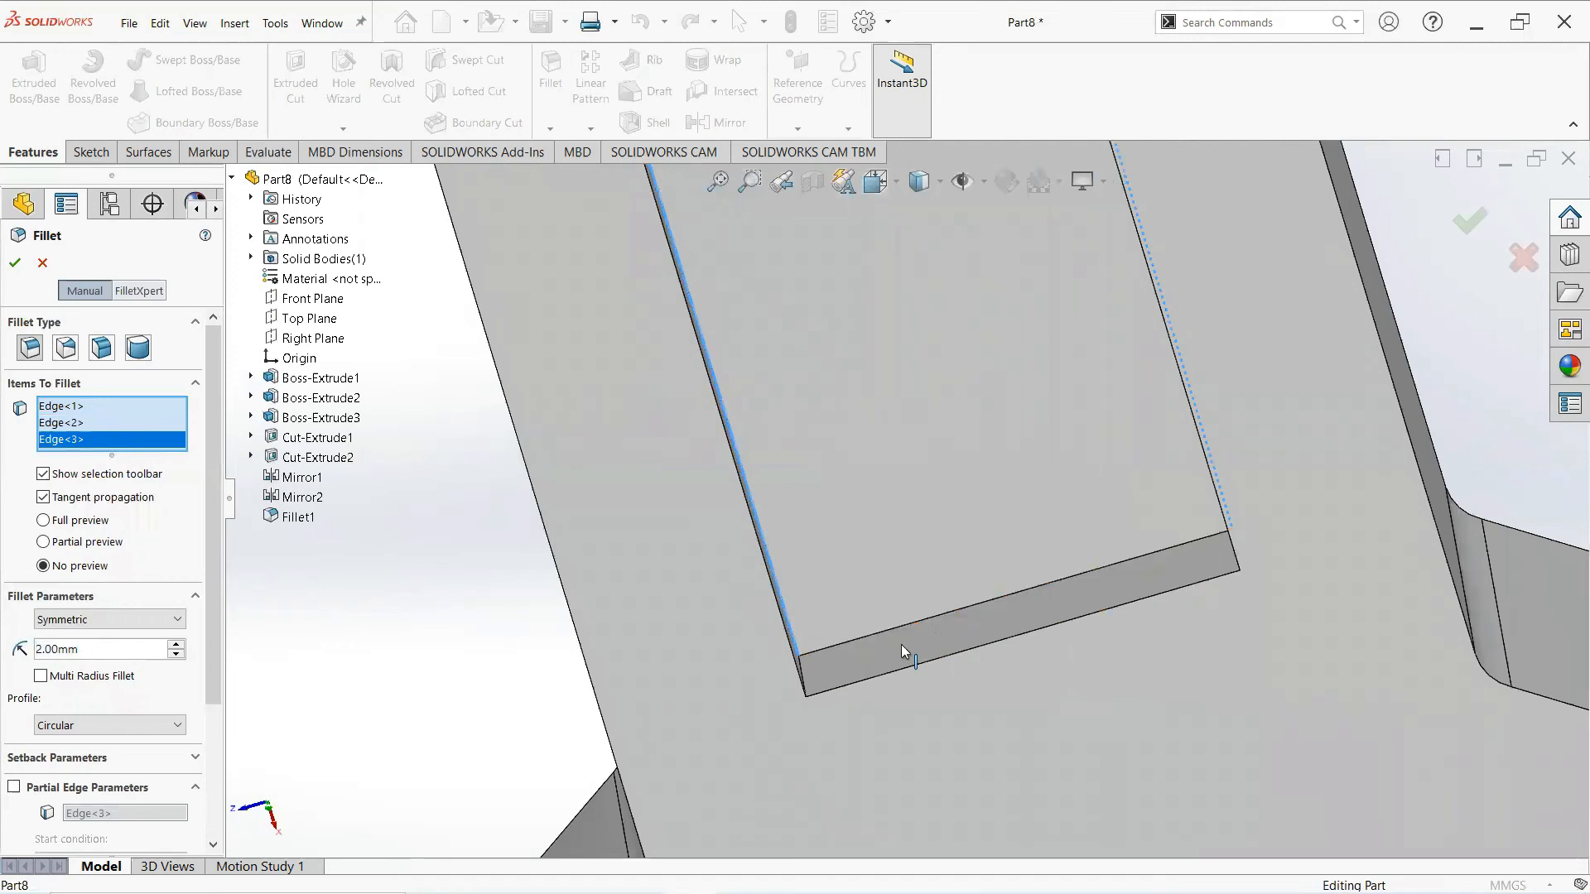
scroll(888, 576, down, 5)
scroll(841, 570, up, 3)
Add the end floor edge and both long floor edges of the mirrored pocket on the shank's opposite face to the fillet
middle_drag(640, 619, 704, 694)
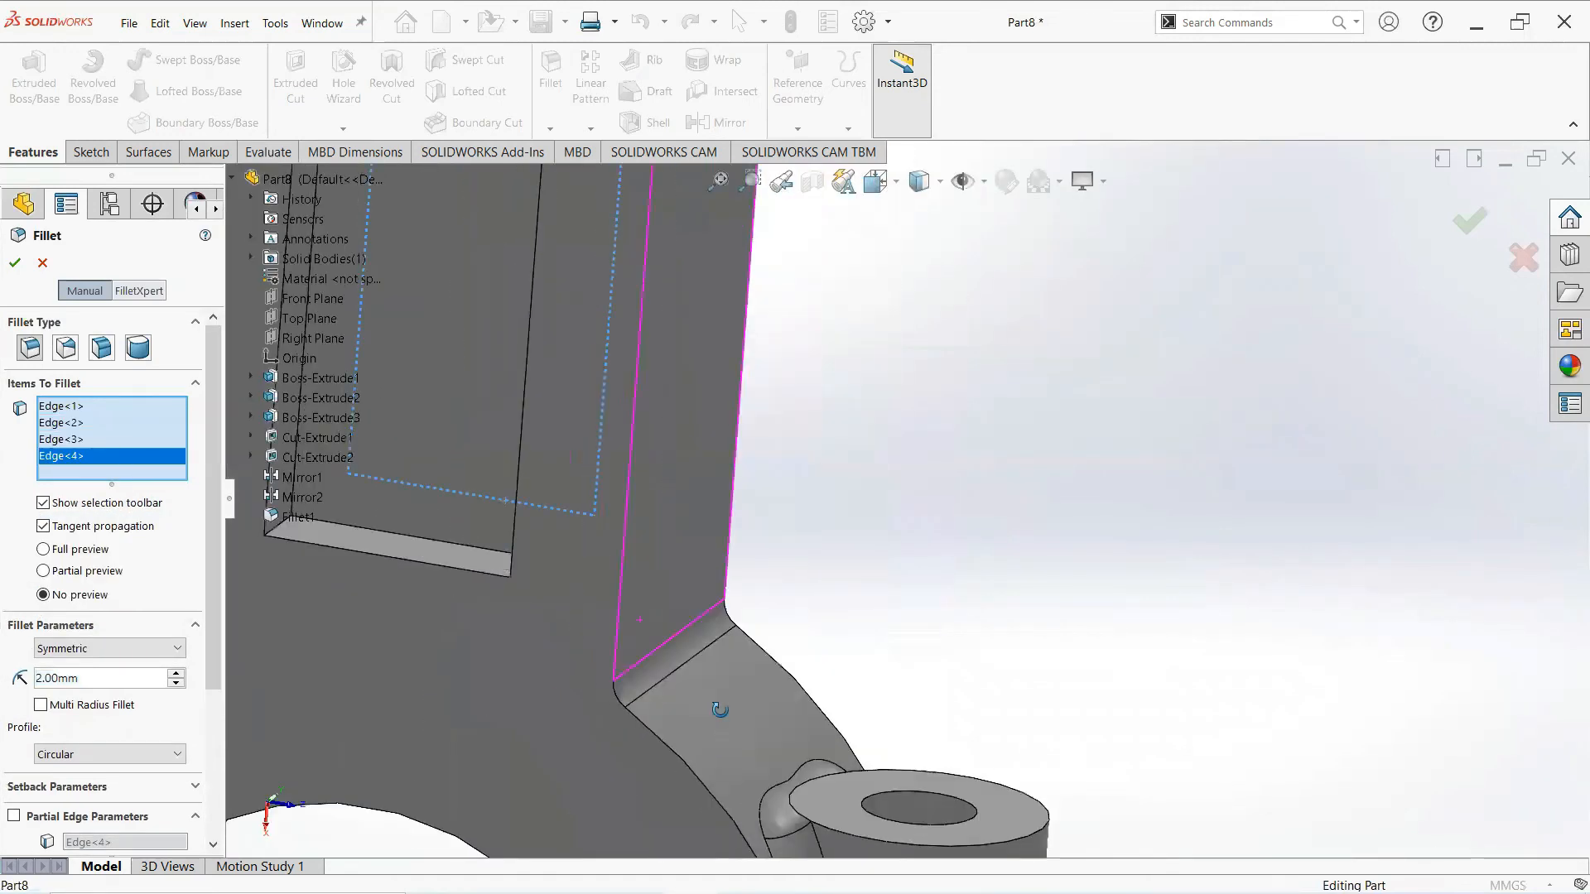
middle_drag(419, 497, 474, 528)
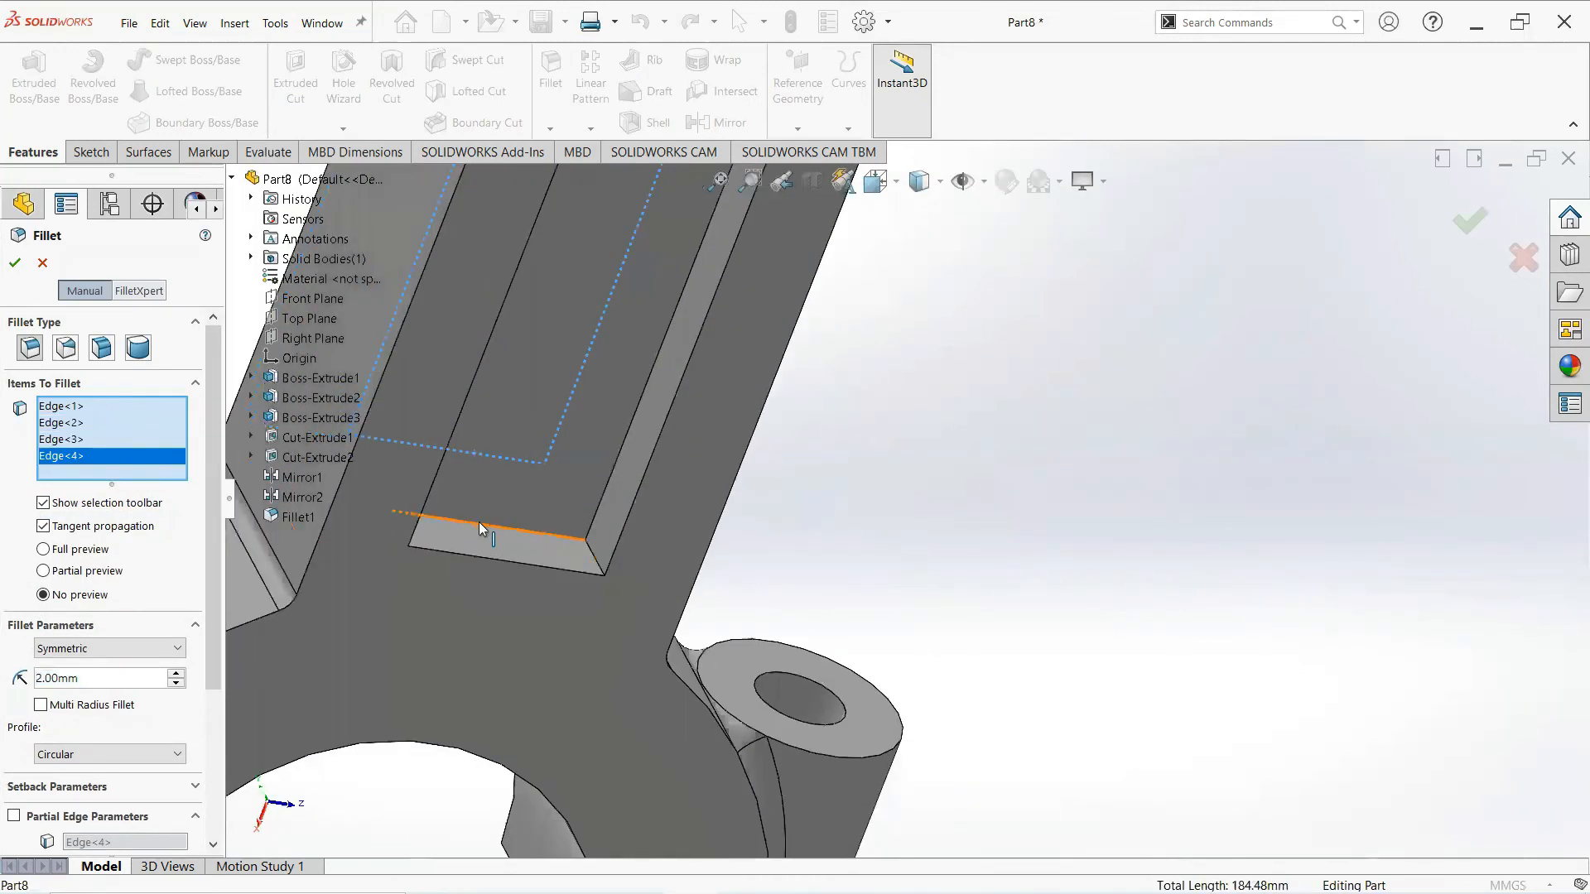
click(479, 522)
middle_drag(570, 521, 667, 449)
click(386, 437)
scroll(432, 452, up, 3)
scroll(735, 461, down, 5)
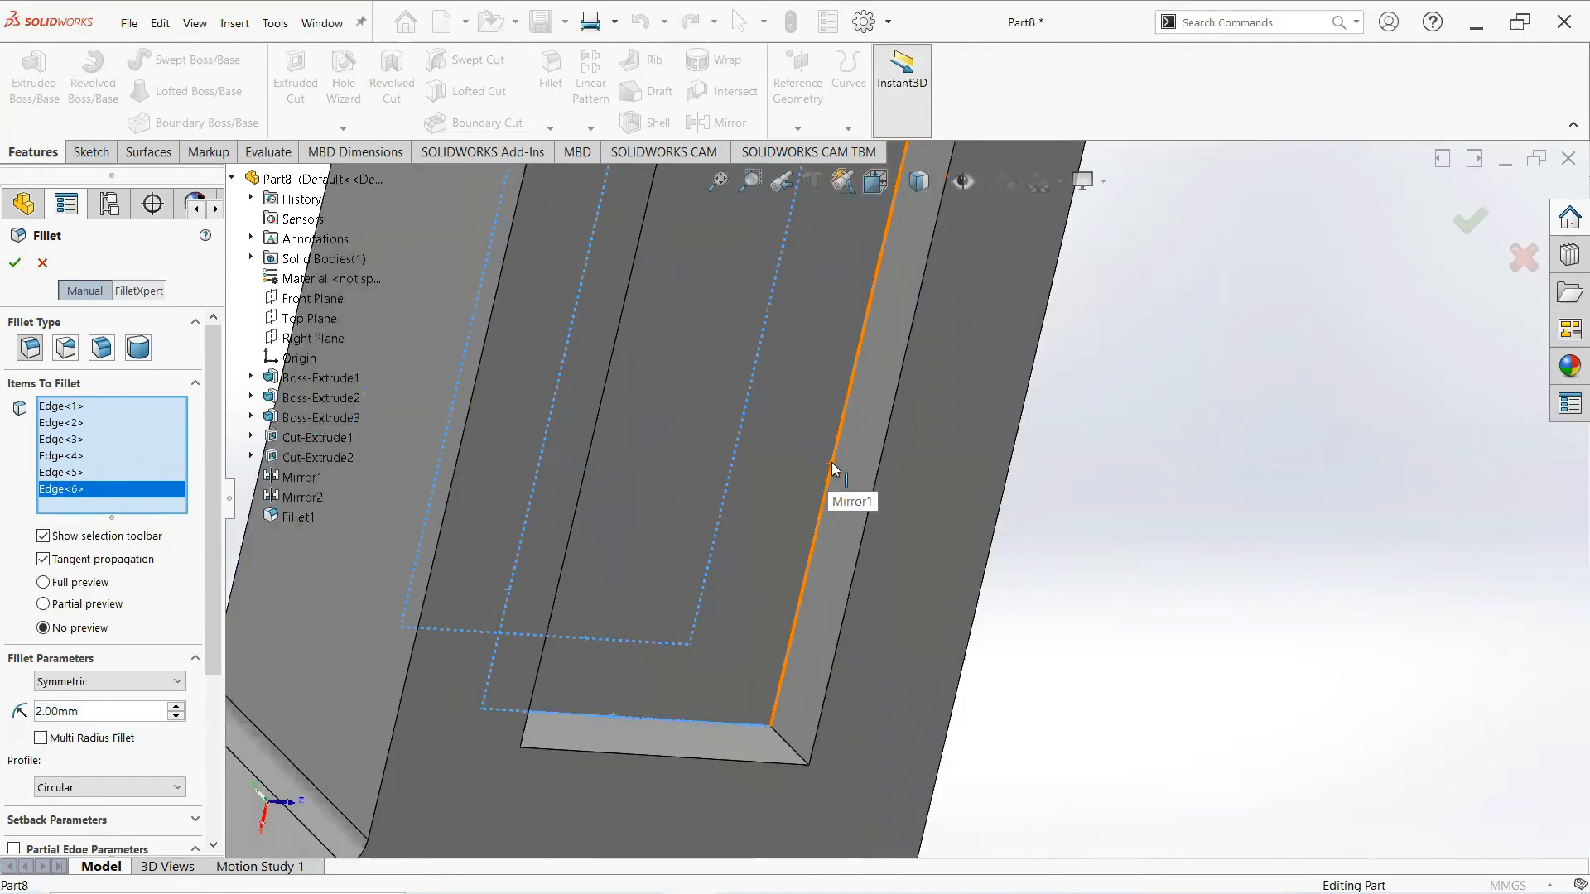
click(834, 471)
Add the mirrored pocket's arc floor edge next to the ring and apply the 2 mm fillet
scroll(837, 466, up, 5)
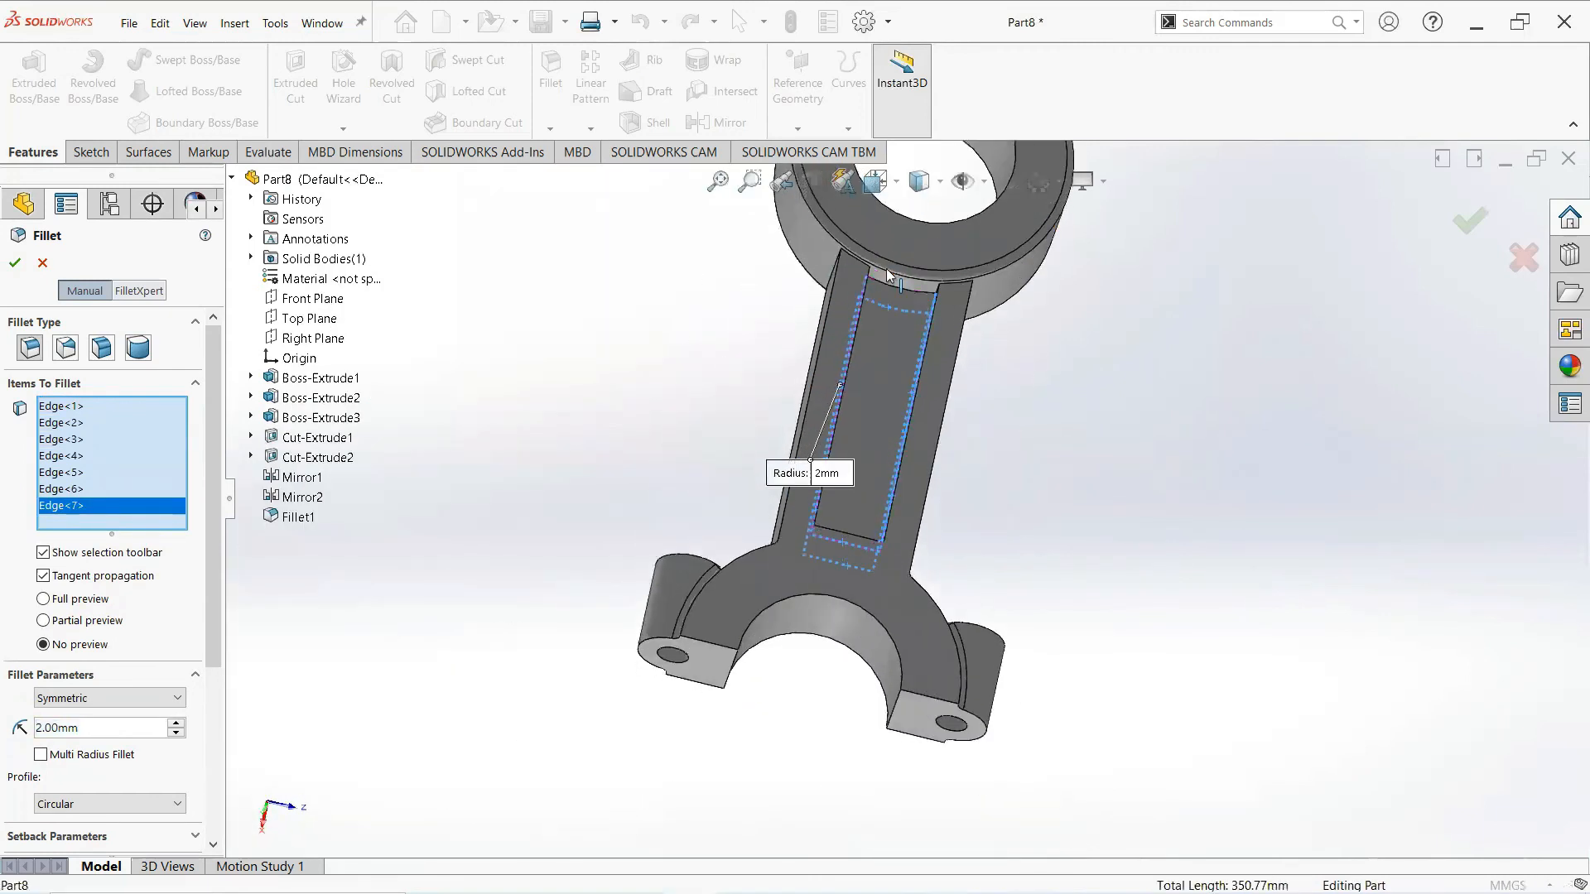
scroll(920, 462, down, 5)
click(907, 447)
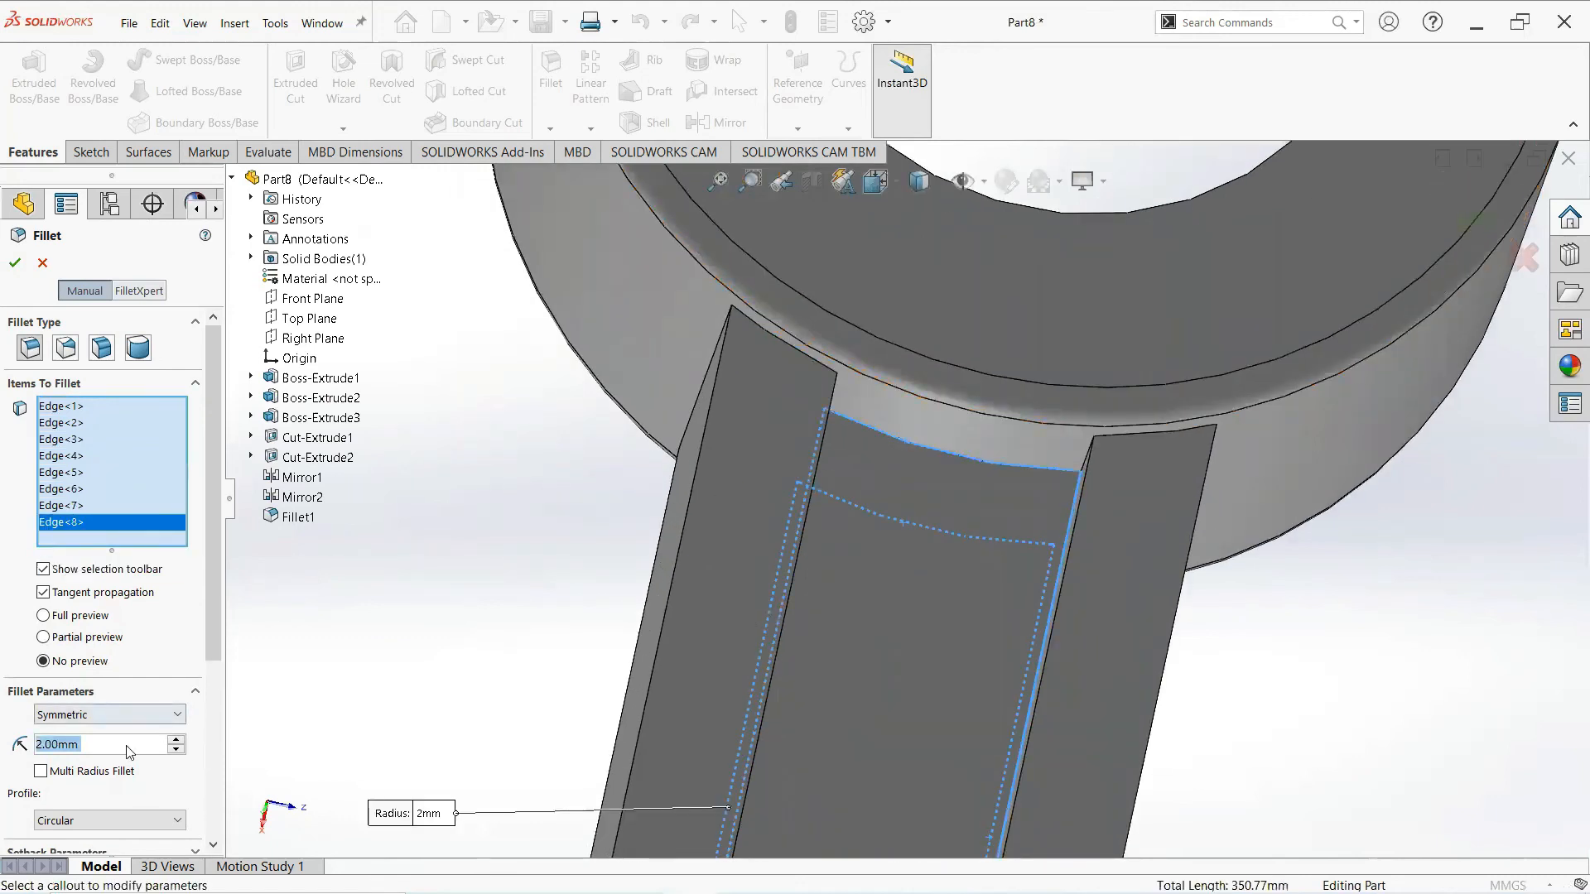
click(14, 262)
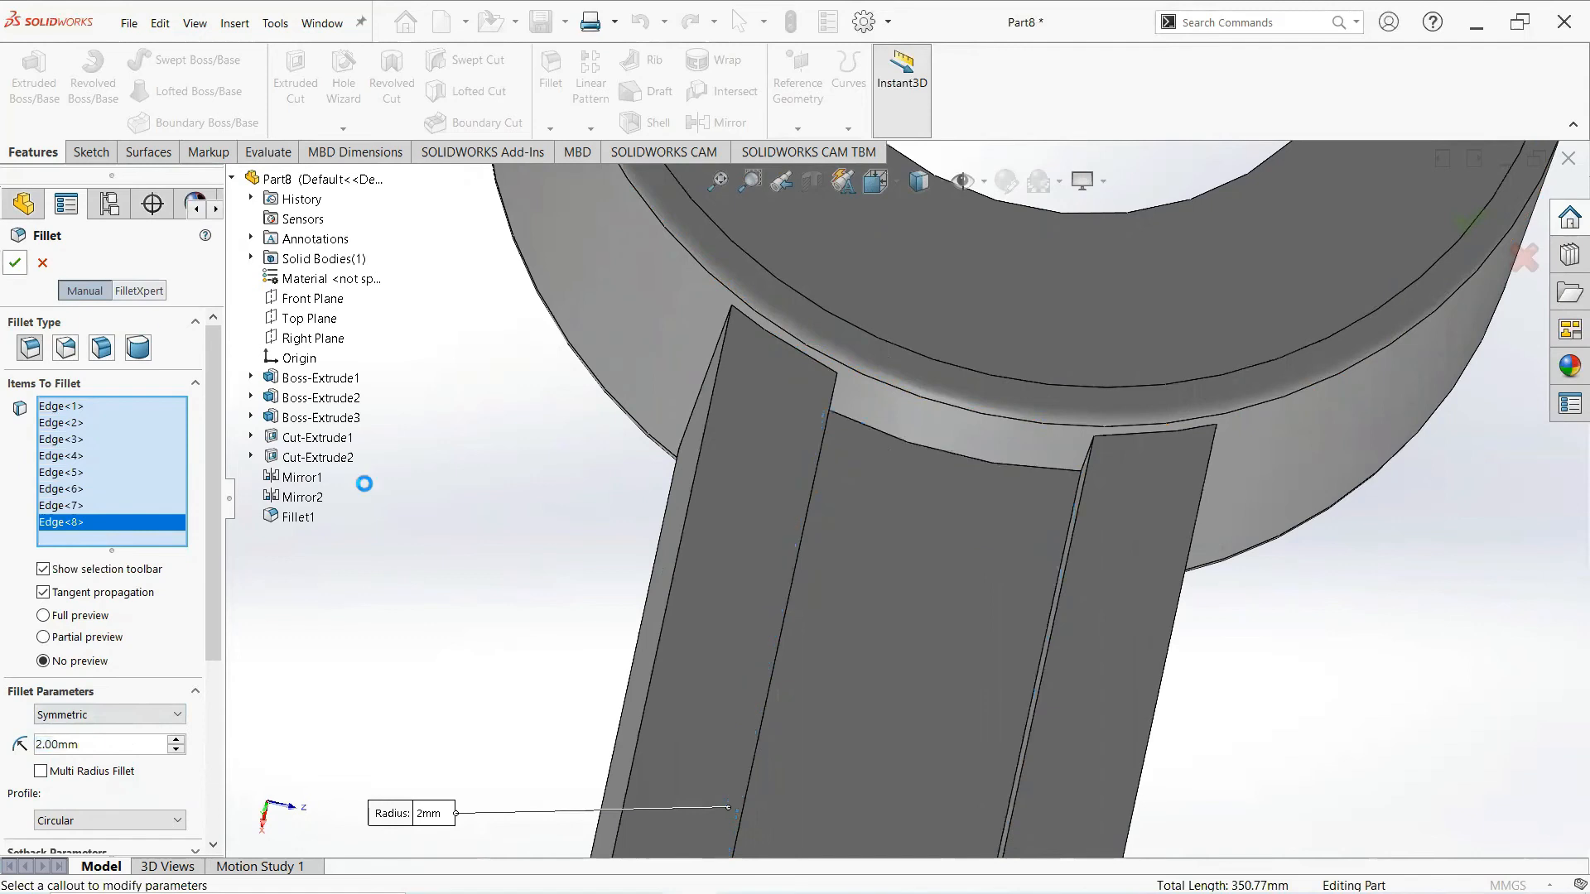
scroll(492, 577, up, 3)
scroll(497, 586, up, 3)
middle_drag(508, 695, 842, 618)
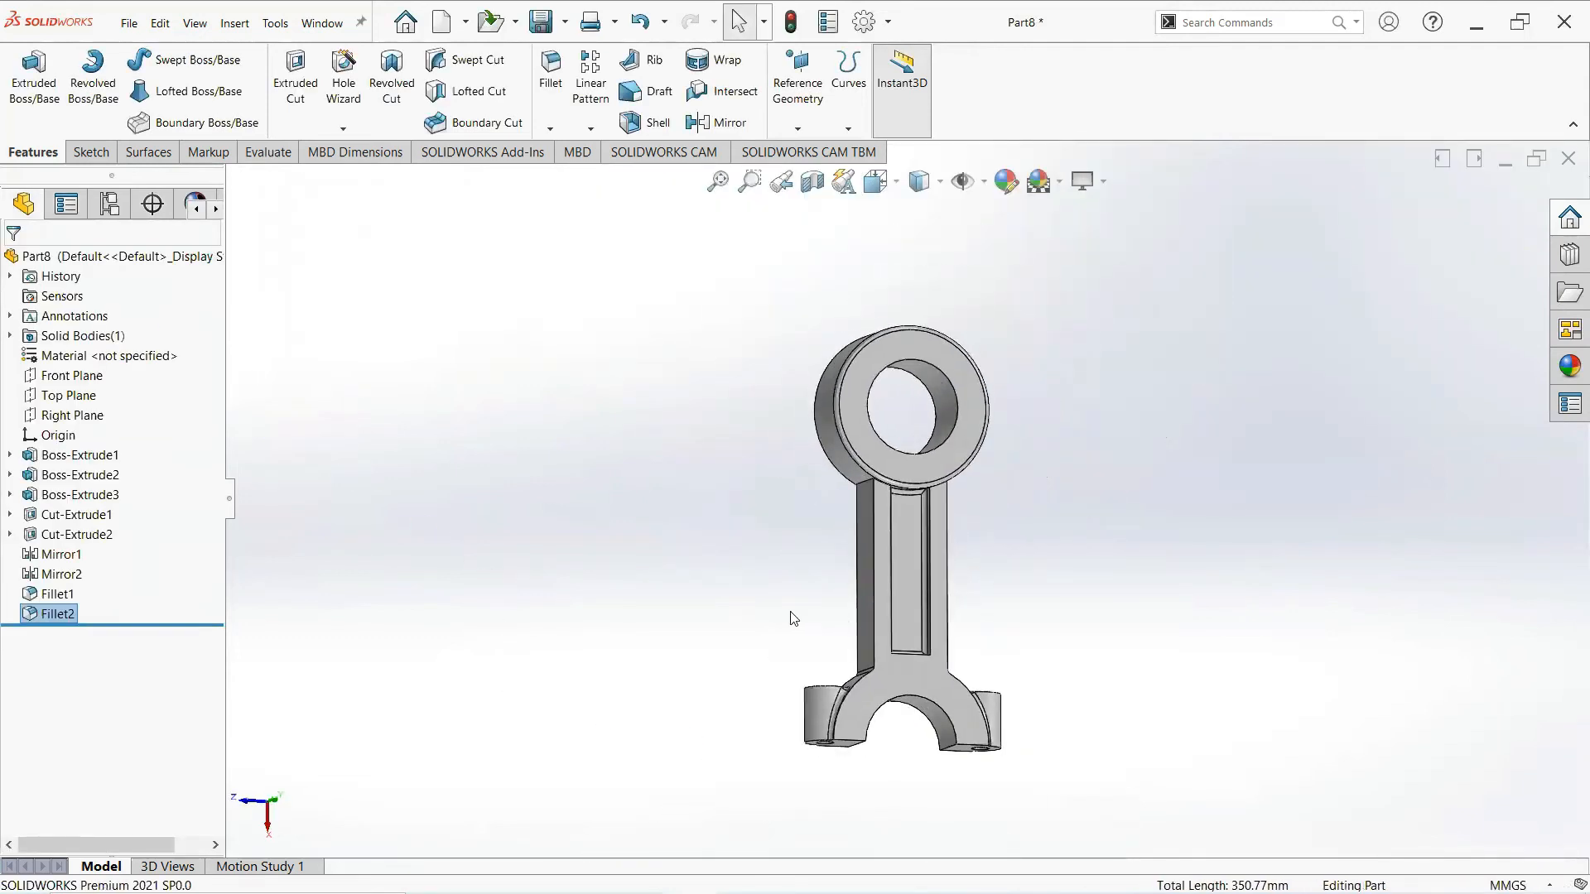
Apply the Rooftop scene from the Basic Scenes to the graphics view
click(1569, 370)
click(1240, 216)
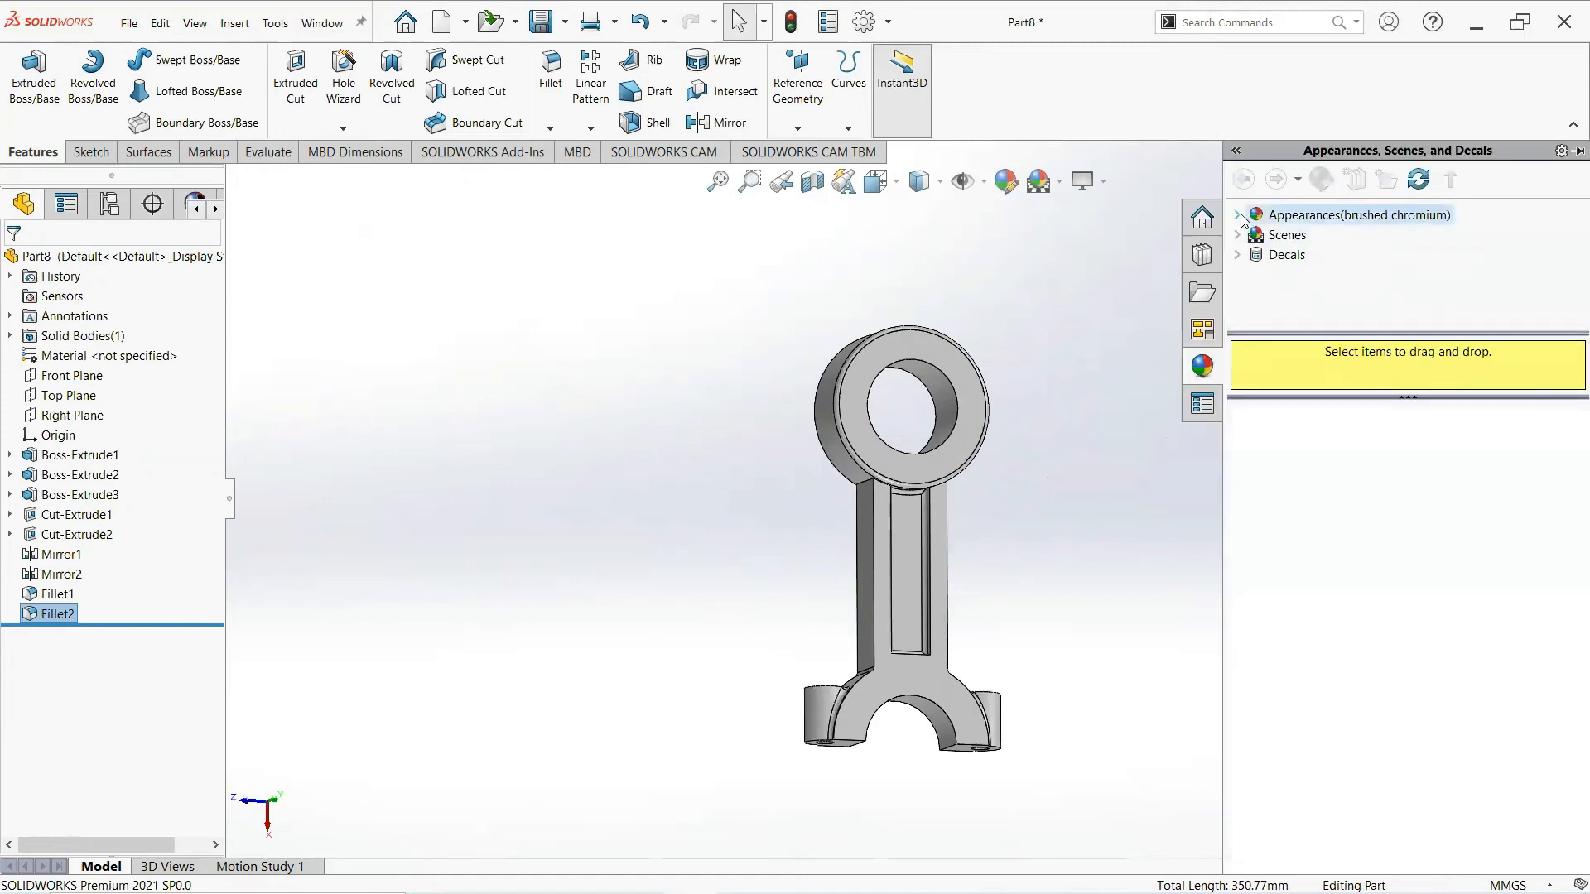
scroll(1292, 274, down, 3)
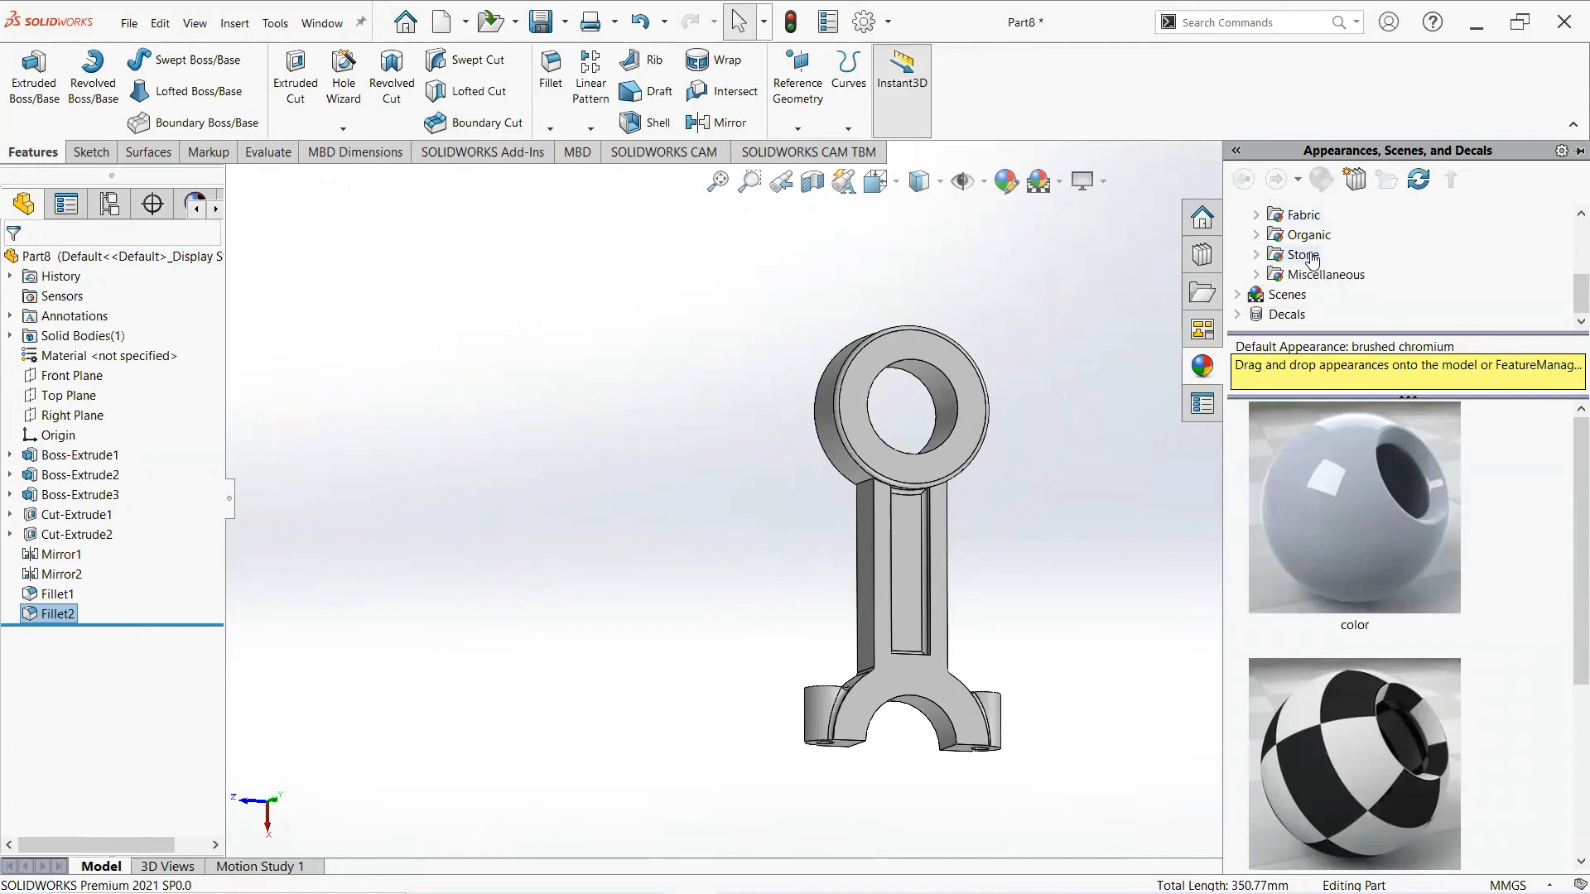
click(1237, 297)
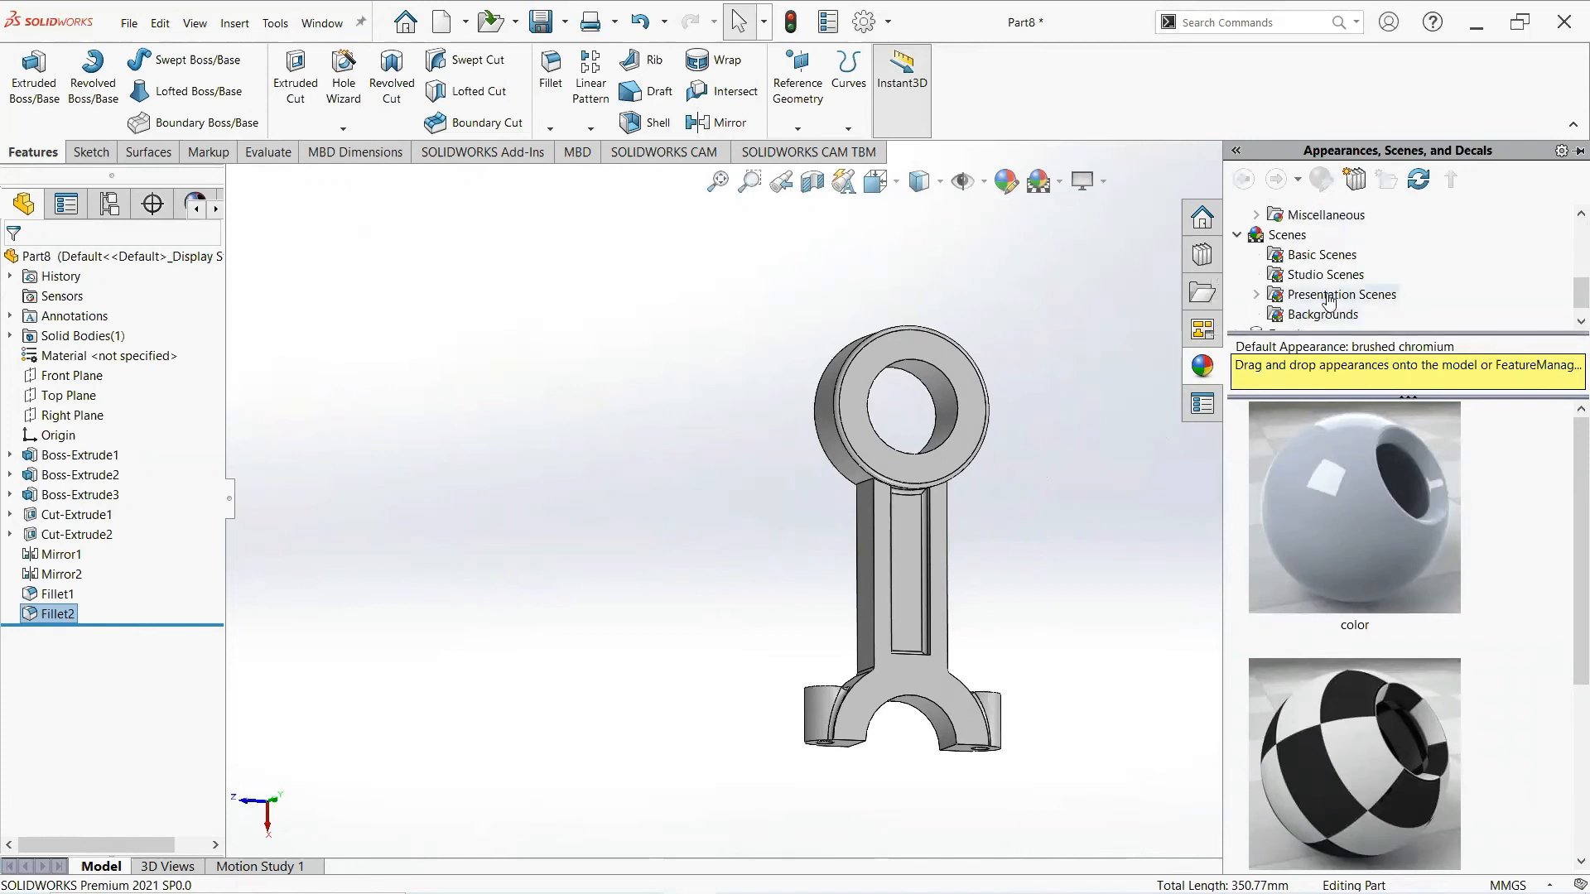
click(1322, 255)
scroll(1366, 530, down, 4)
mouse_move(1385, 598)
scroll(1384, 598, down, 4)
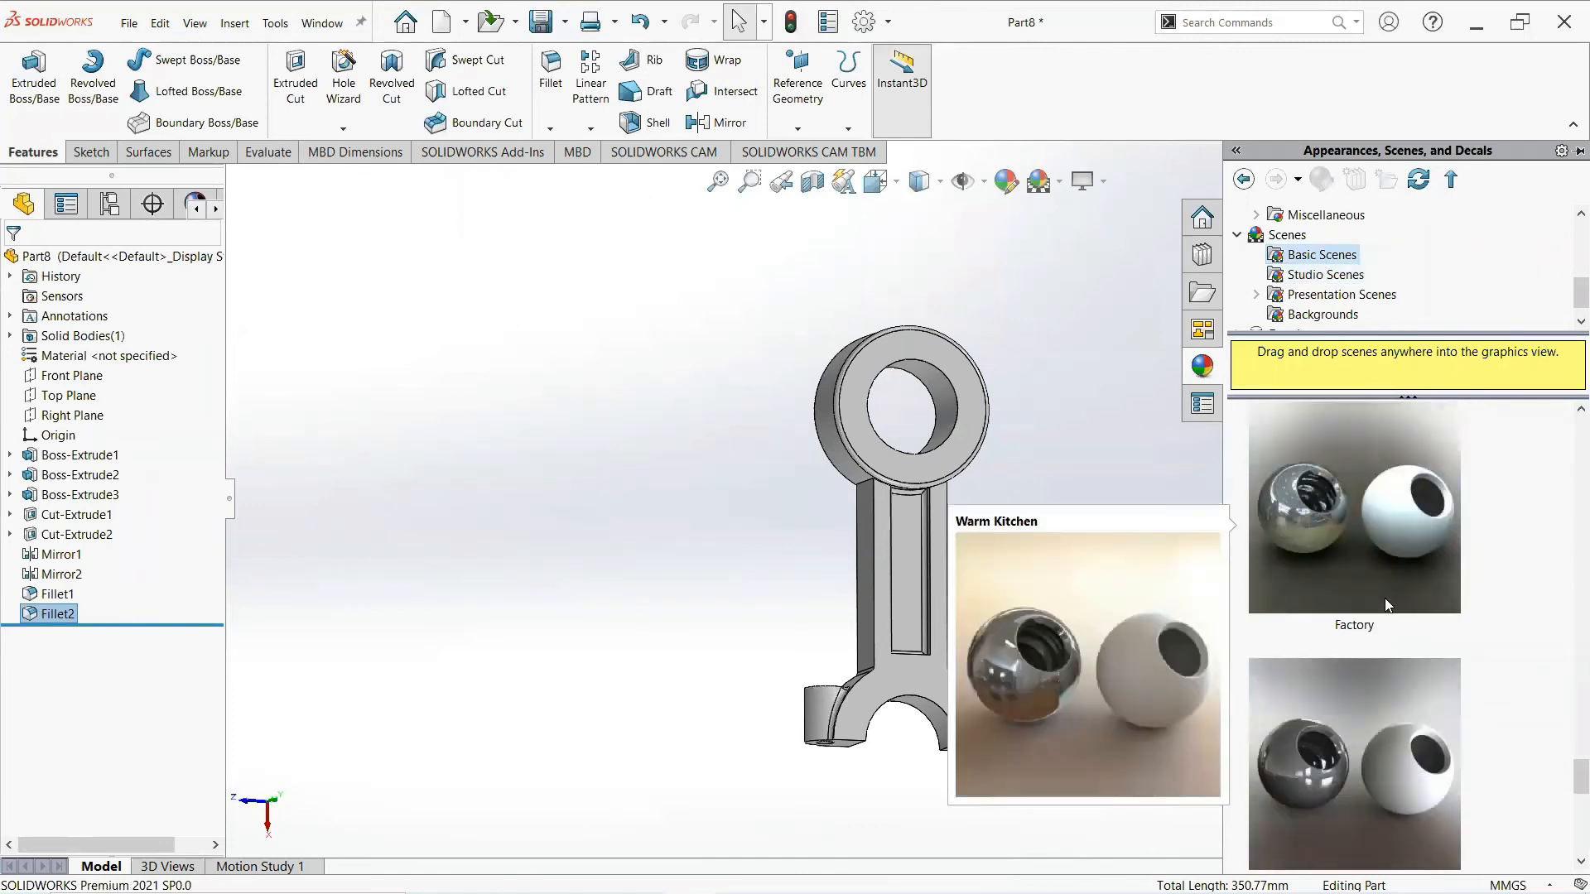
scroll(1384, 598, down, 1)
right_click(1379, 571)
click(1432, 582)
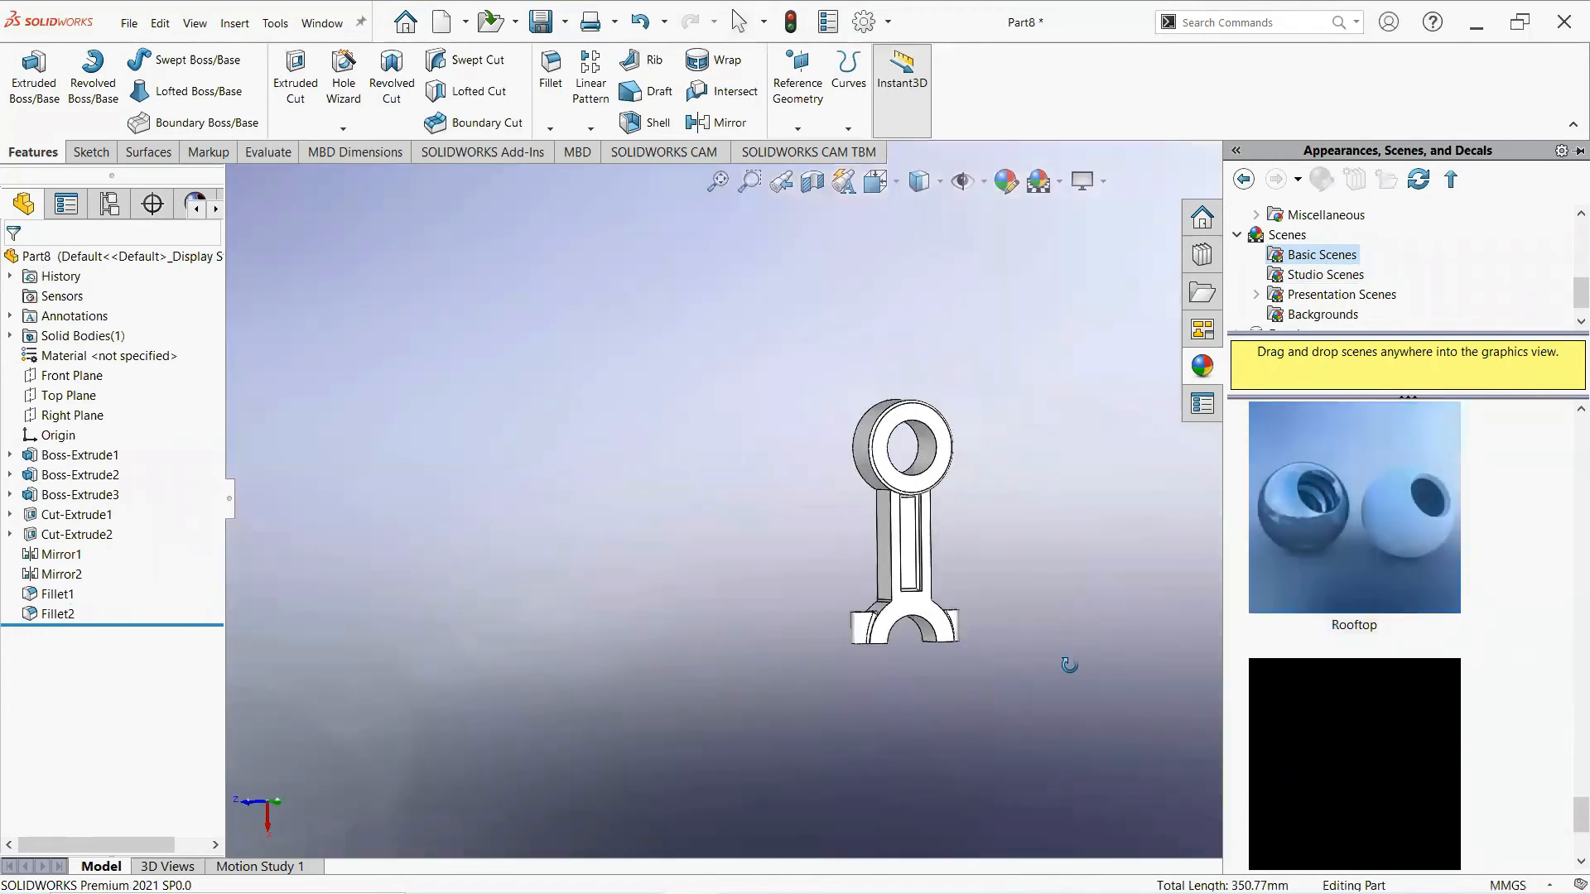
Add the matte chrome appearance from the Chrome metals to the part and close the appearance library
middle_drag(1069, 665, 1047, 683)
scroll(1047, 682, down, 1)
scroll(1449, 317, up, 4)
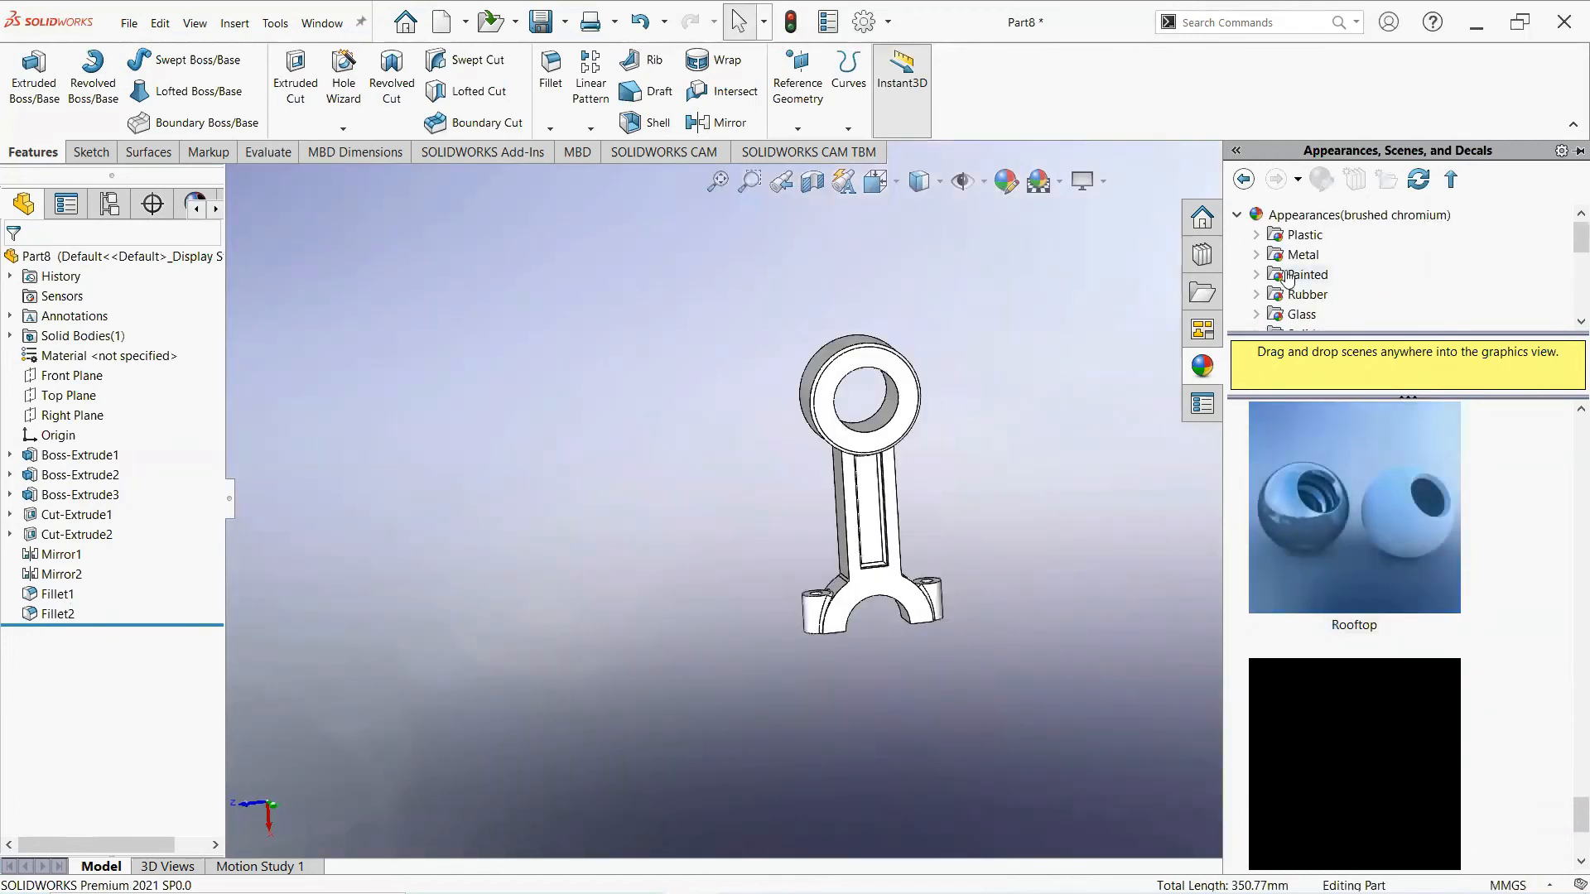
click(1303, 254)
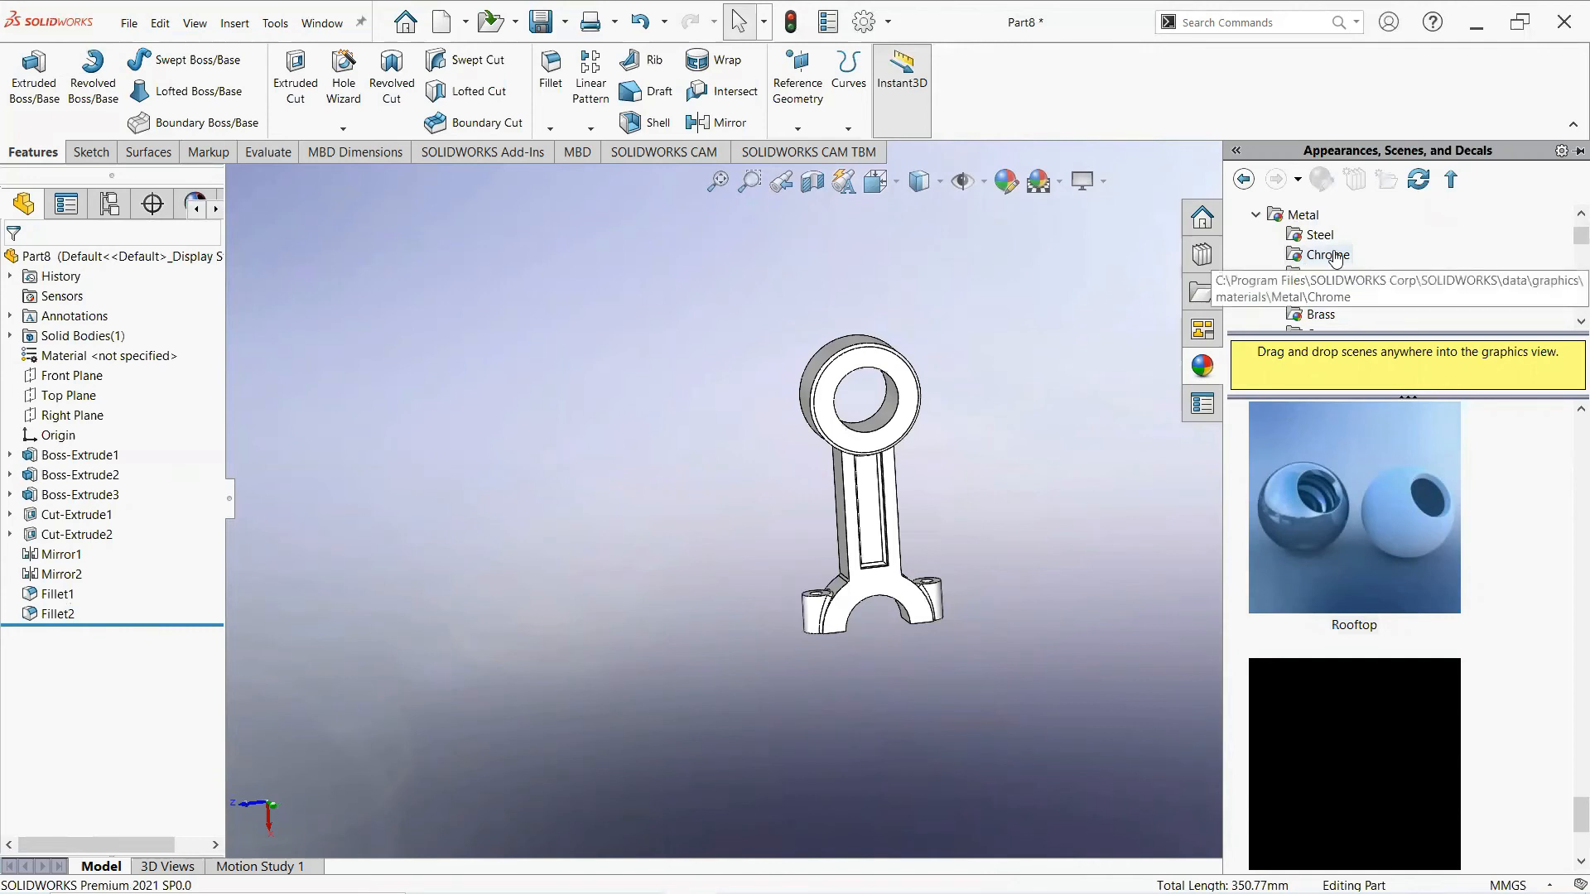
click(1328, 255)
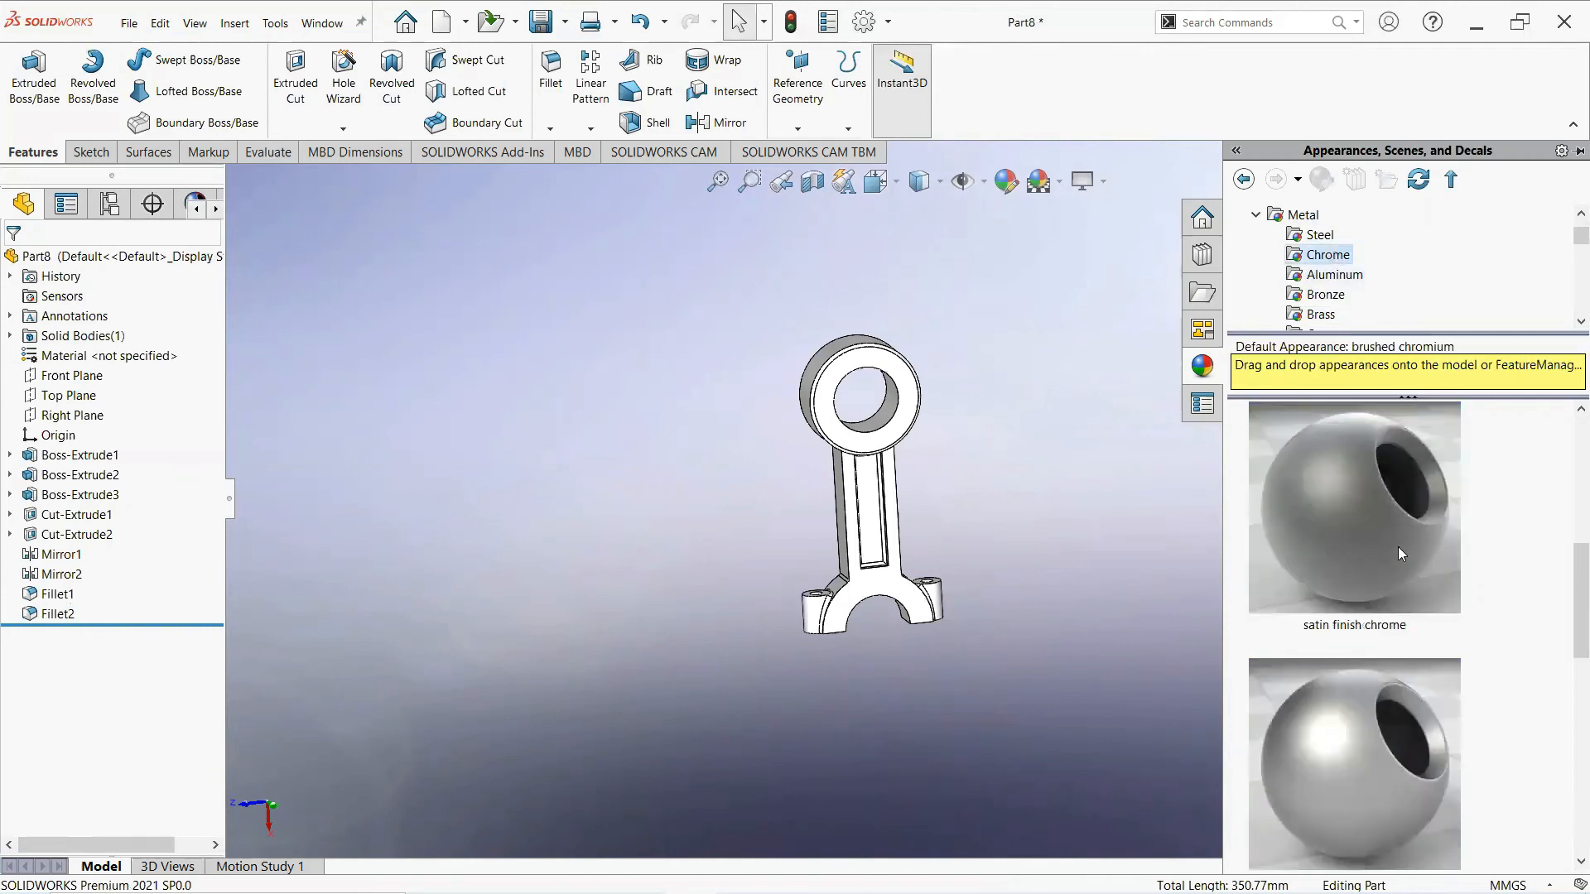
scroll(1400, 563, down, 1)
double_click(1359, 577)
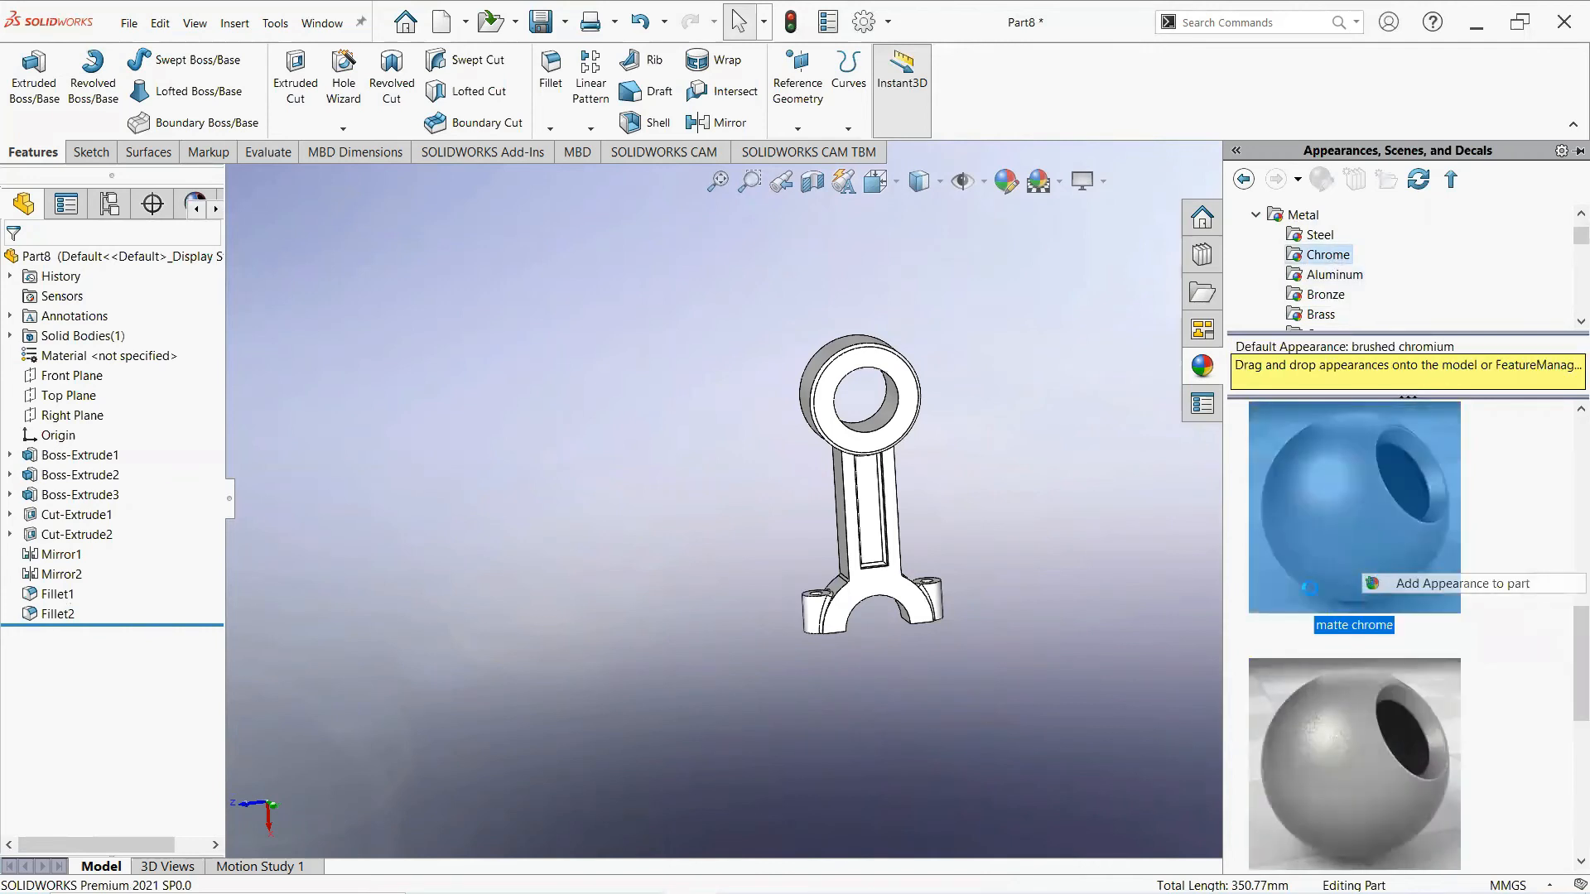
mouse_move(942, 461)
middle_down()
mouse_move(1057, 437)
mouse_move(957, 443)
middle_up()
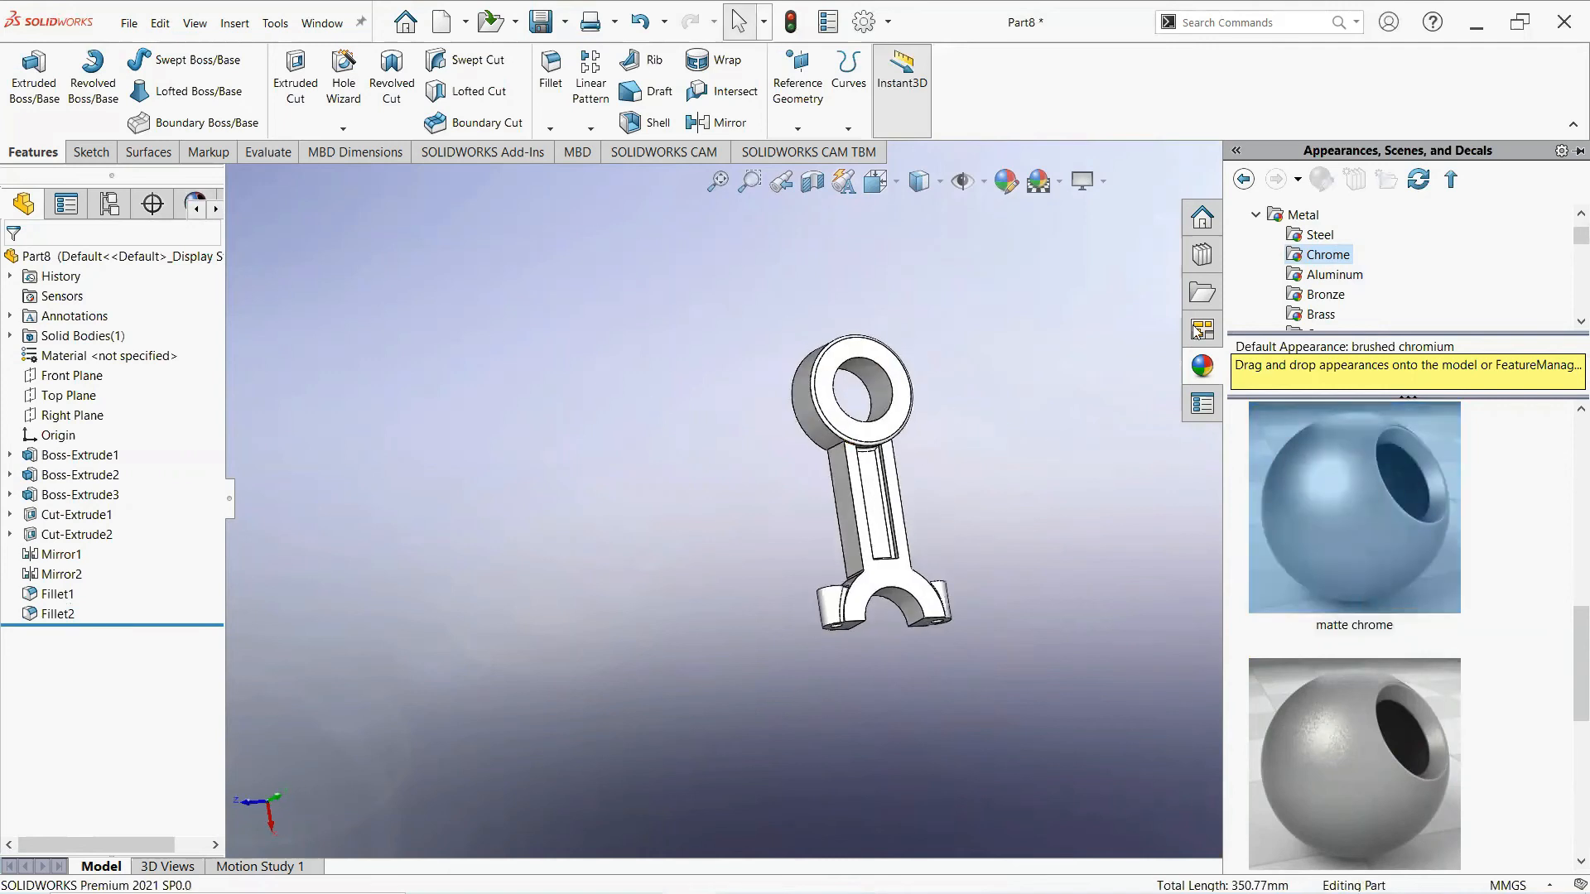
click(1141, 437)
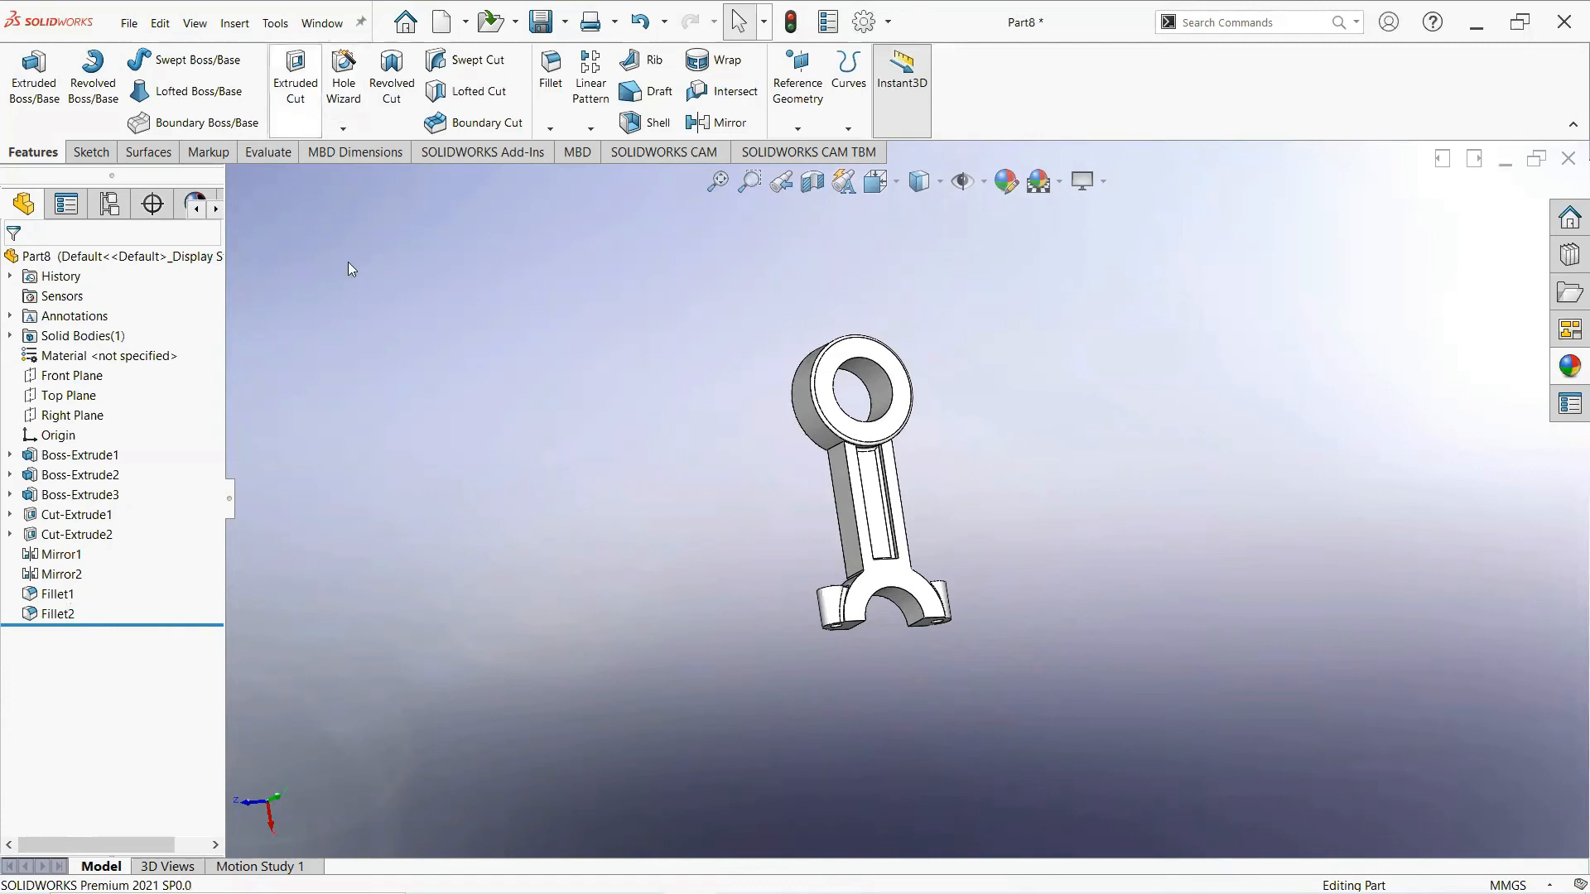
Examine the finished part's ring, pocketed shank and C-shaped end from different angles and distances
scroll(935, 455, up, 2)
scroll(902, 464, down, 5)
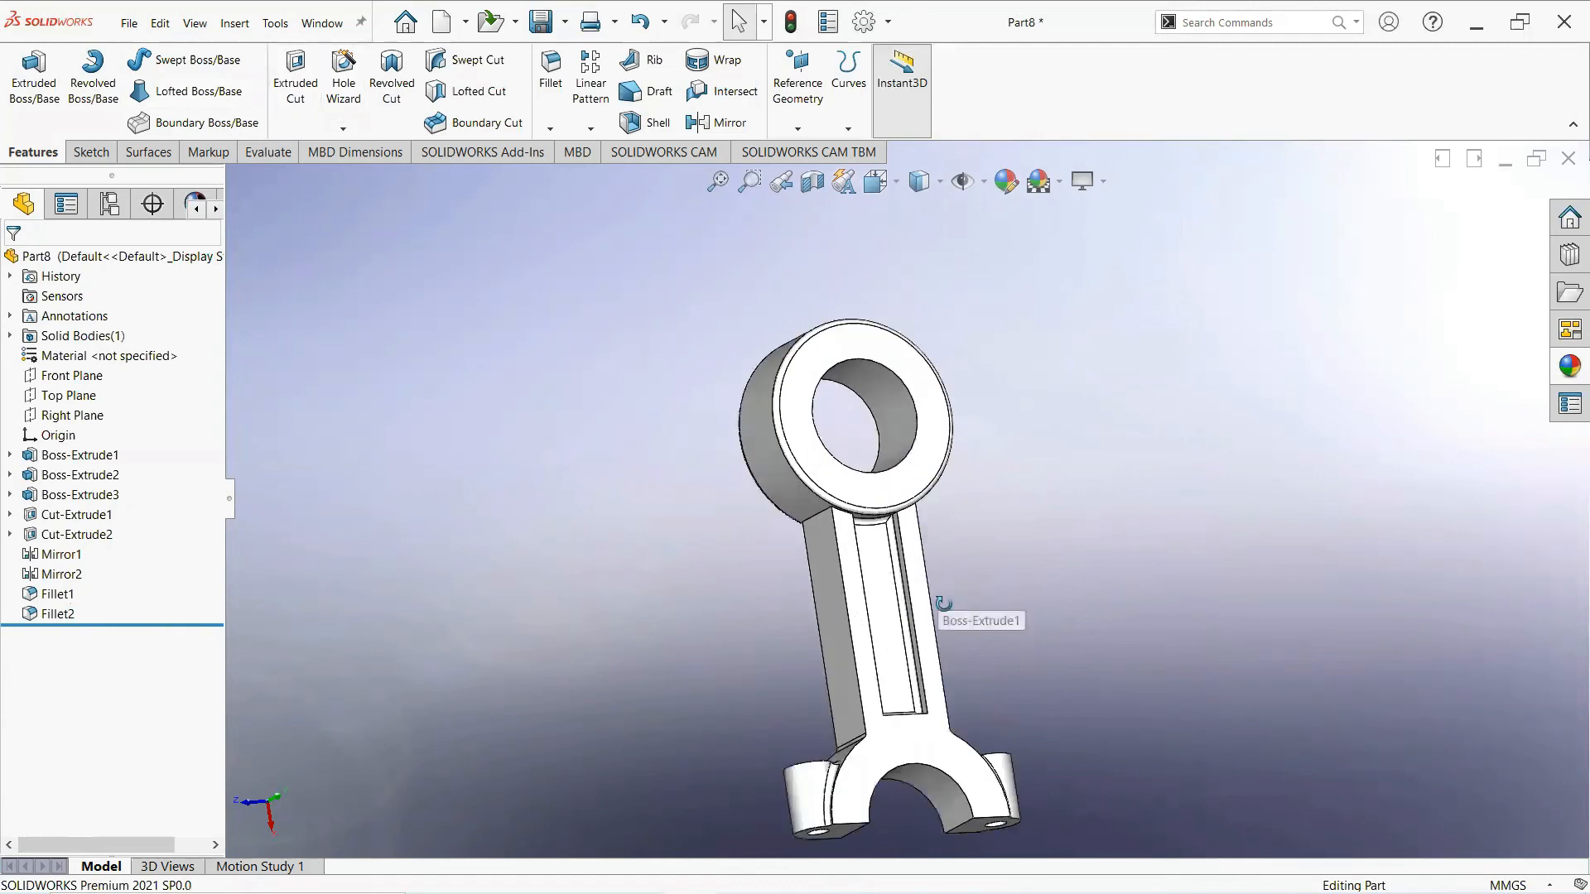
scroll(925, 767, up, 2)
scroll(921, 724, down, 3)
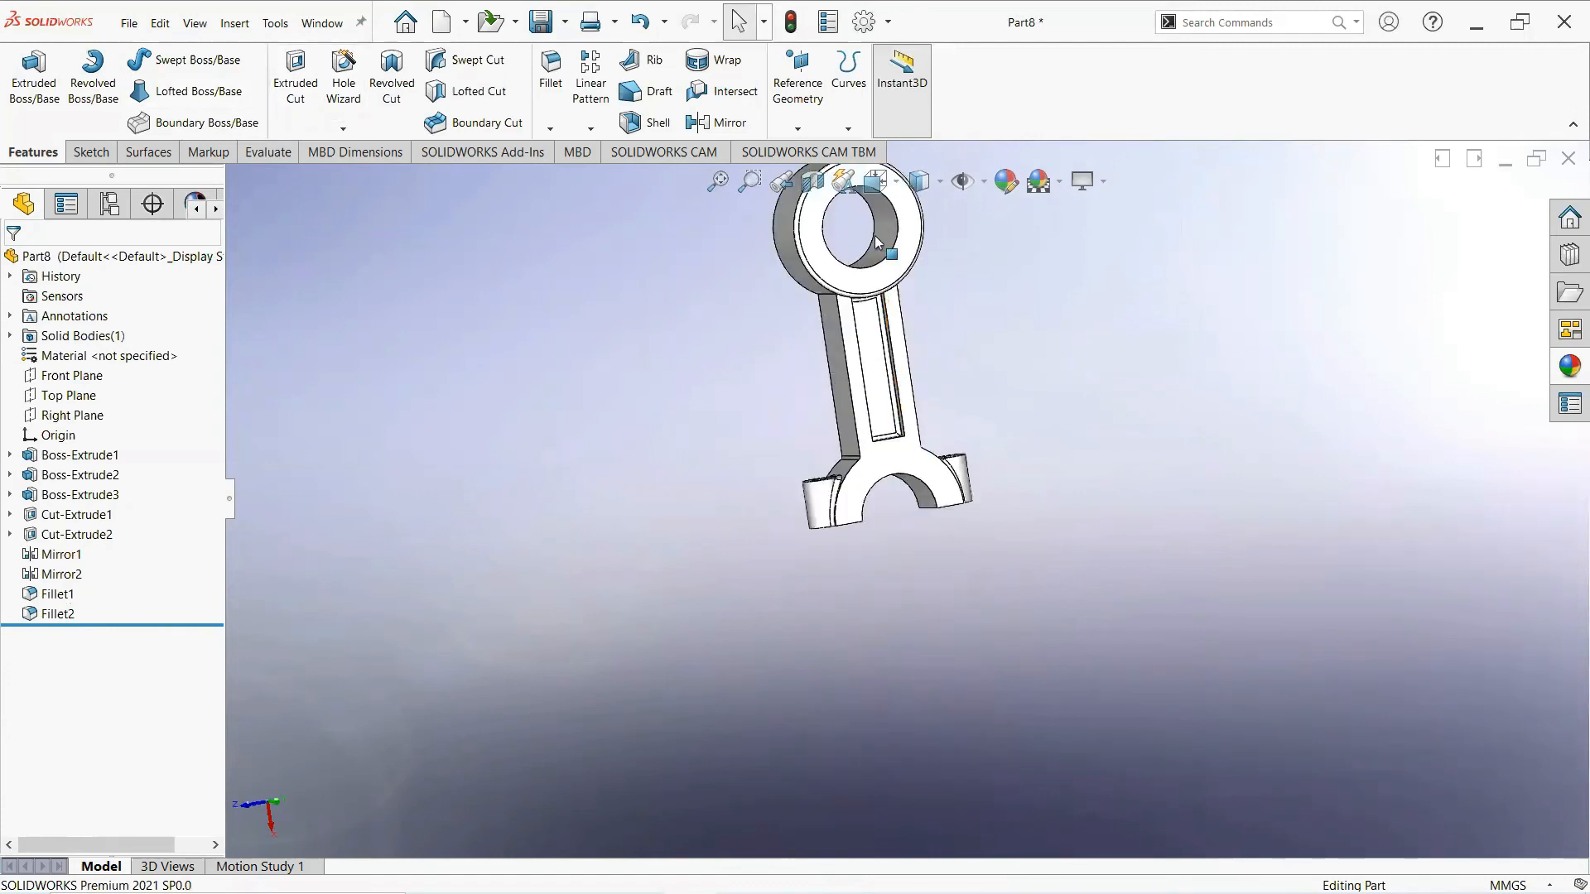
scroll(877, 243, up, 2)
scroll(876, 241, down, 2)
middle_drag(898, 525, 1019, 597)
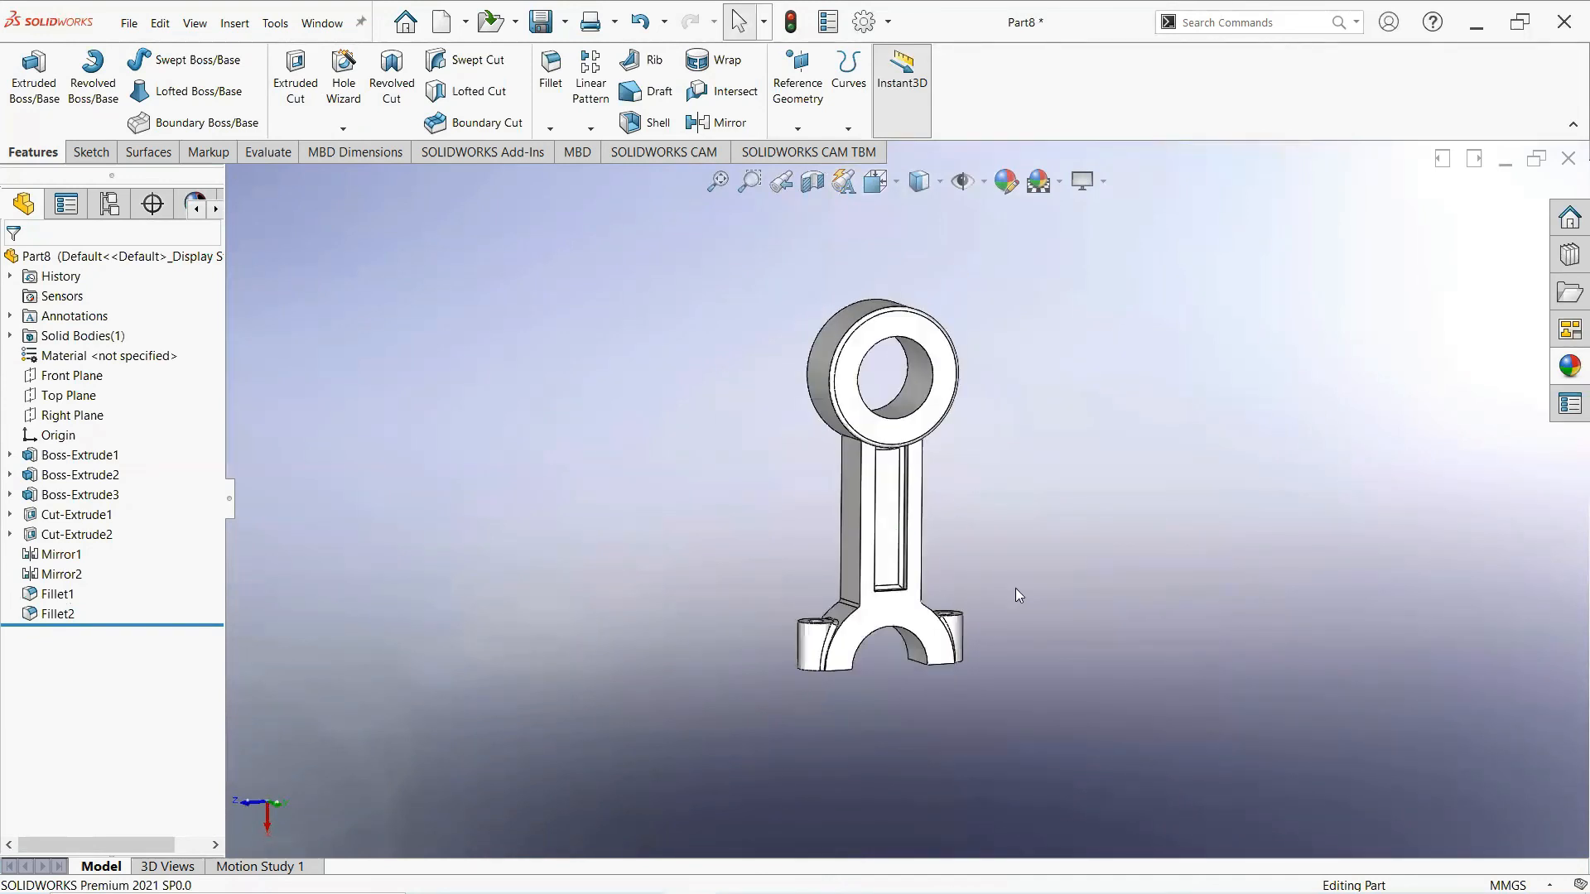
scroll(1018, 597, down, 2)
Turn on the Cartoon display effect for the part
click(1104, 181)
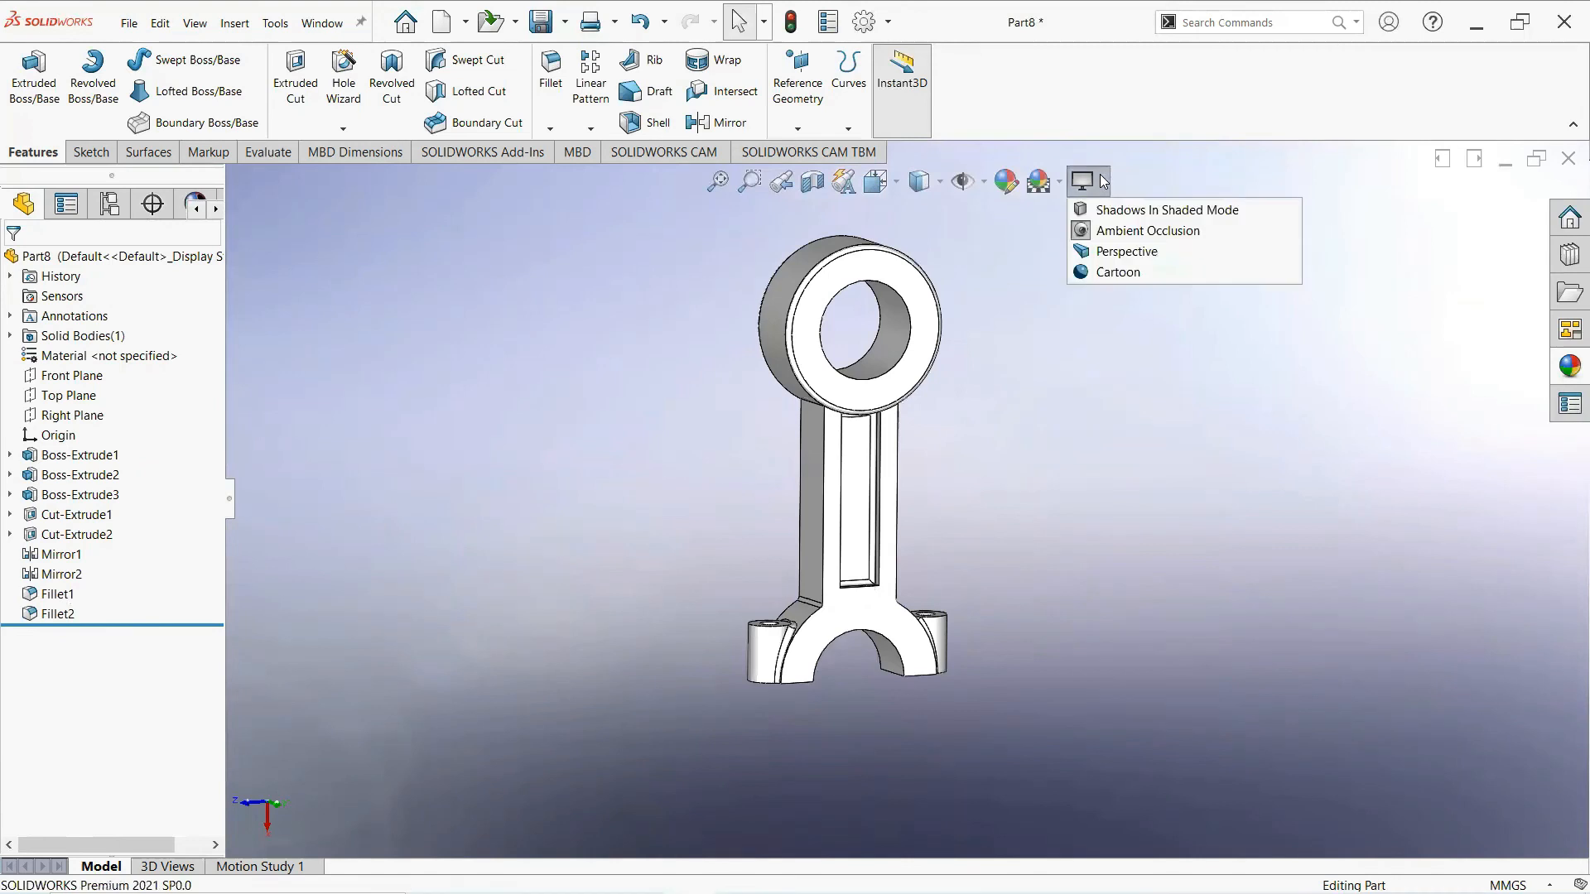
click(1120, 272)
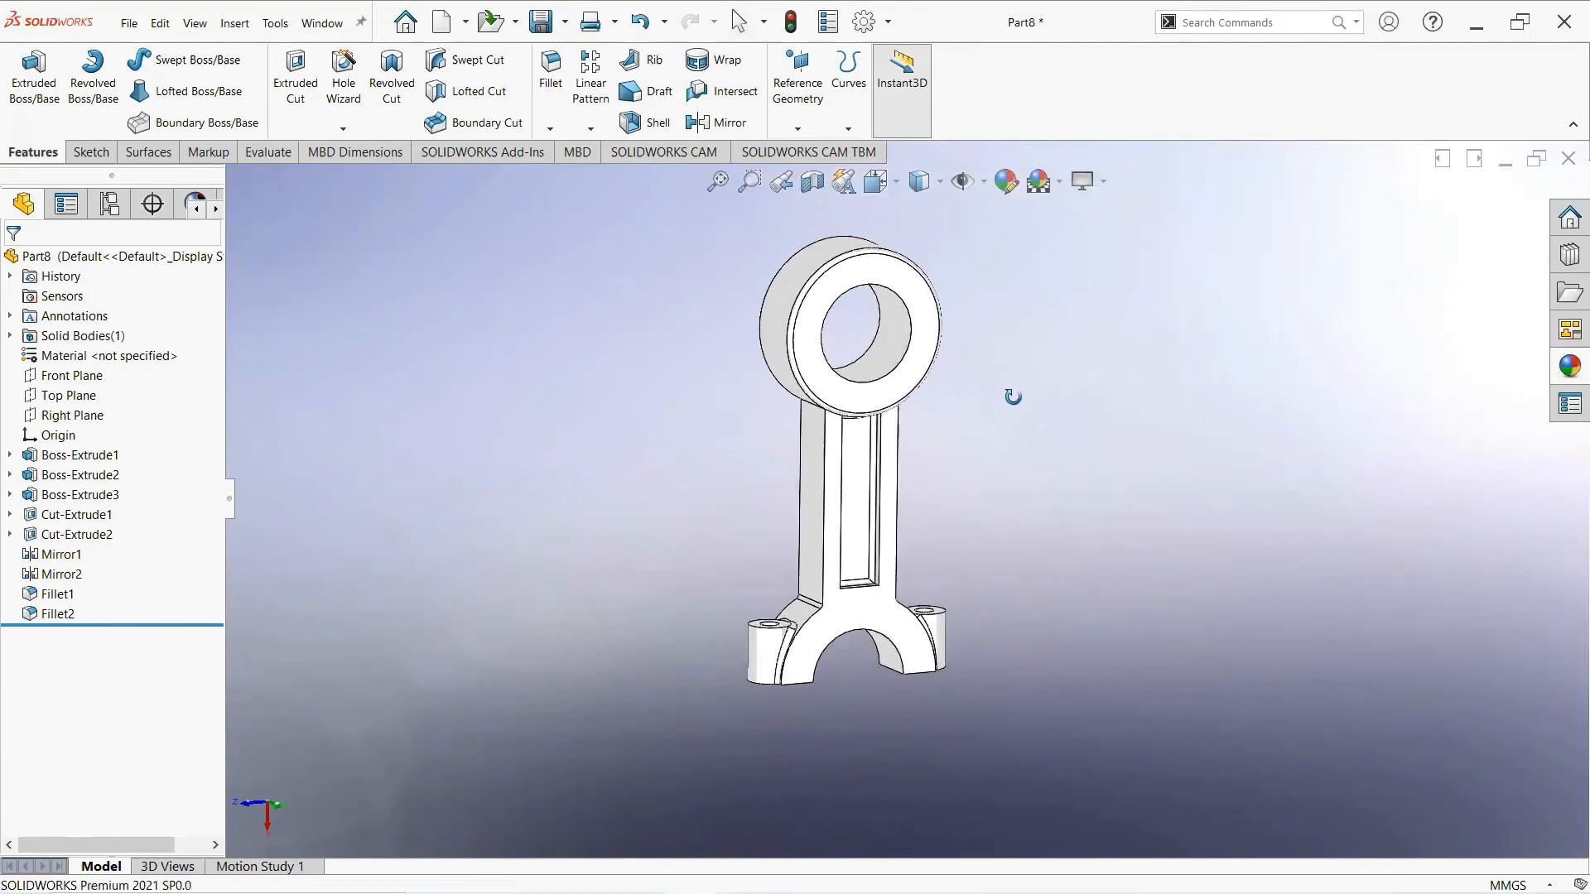
scroll(919, 259, up, 1)
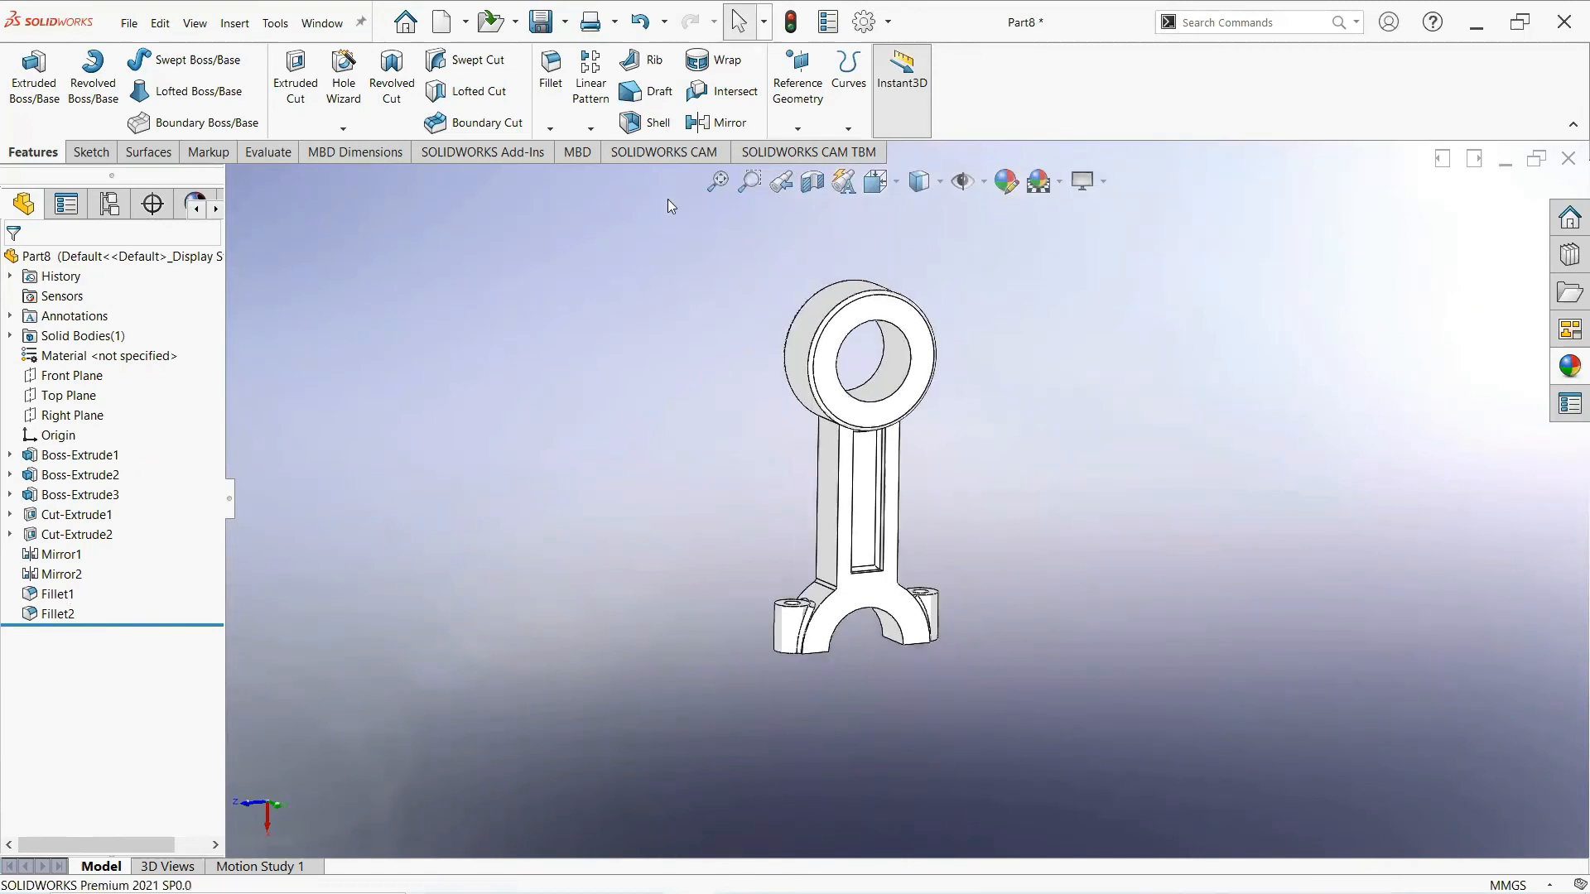
scroll(952, 228, down, 1)
scroll(893, 495, up, 1)
scroll(893, 495, down, 1)
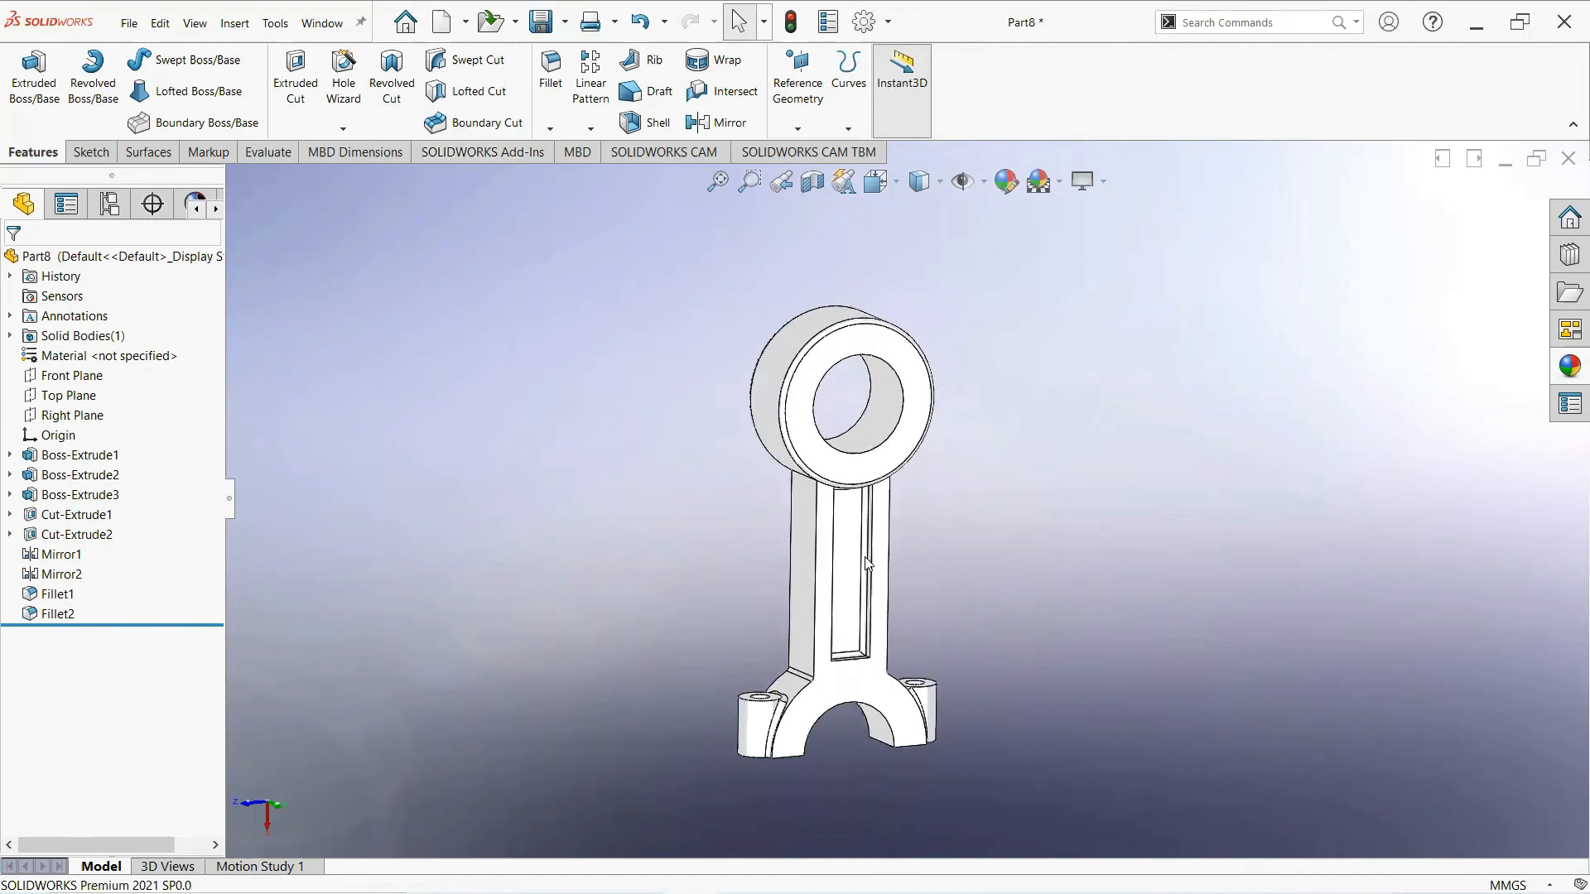
scroll(867, 573, down, 1)
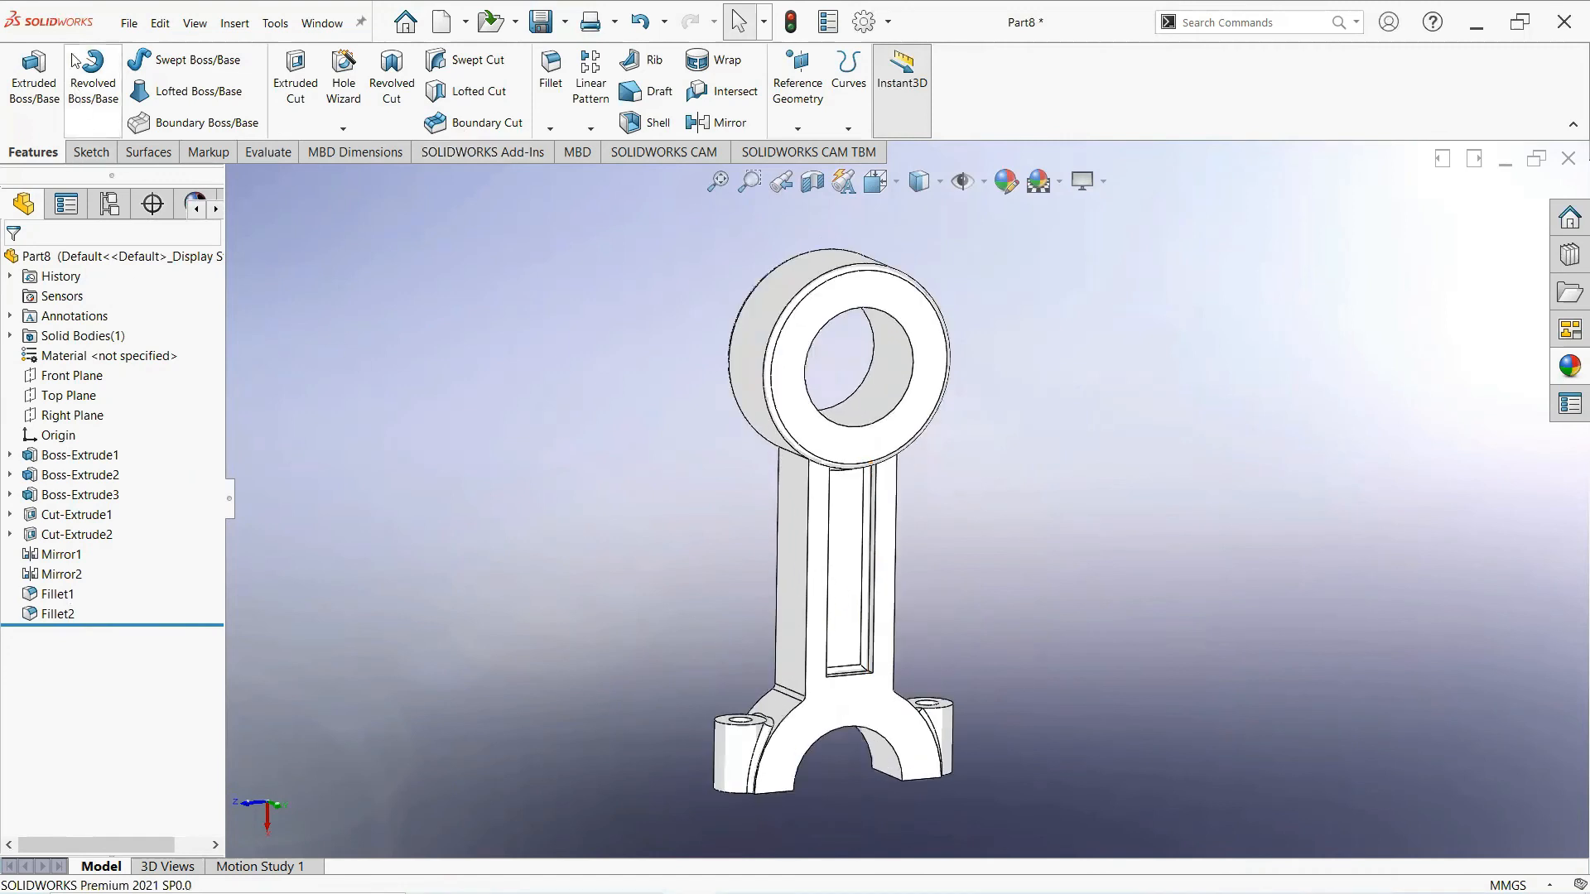
Save the part to the Desktop under the name "piston rod"
click(134, 21)
click(249, 238)
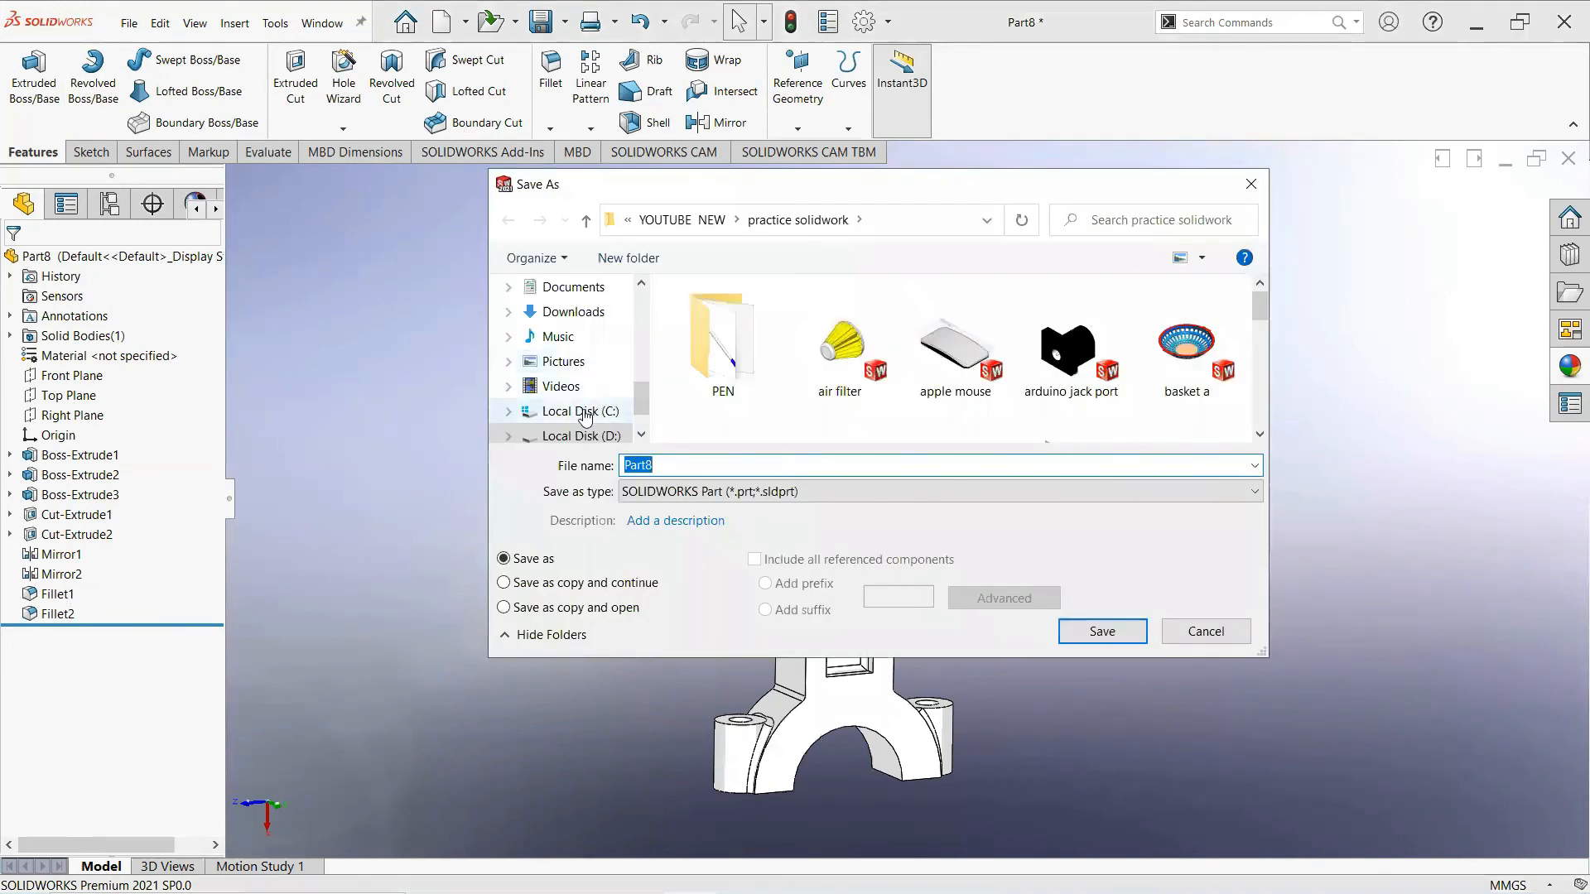
scroll(596, 398, up, 1)
click(580, 403)
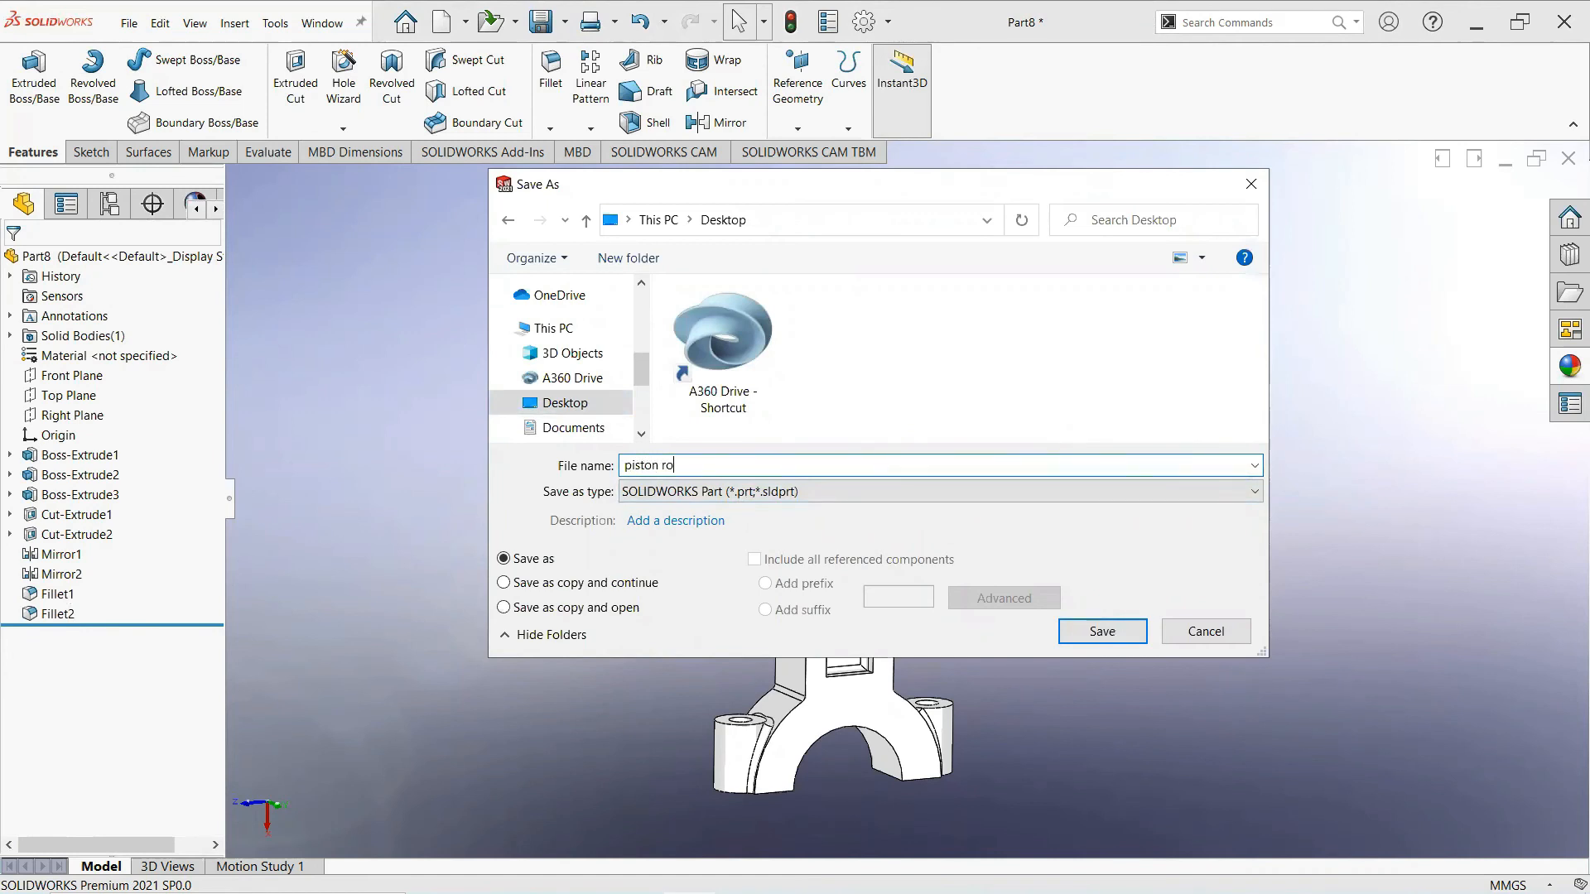
key(Return)
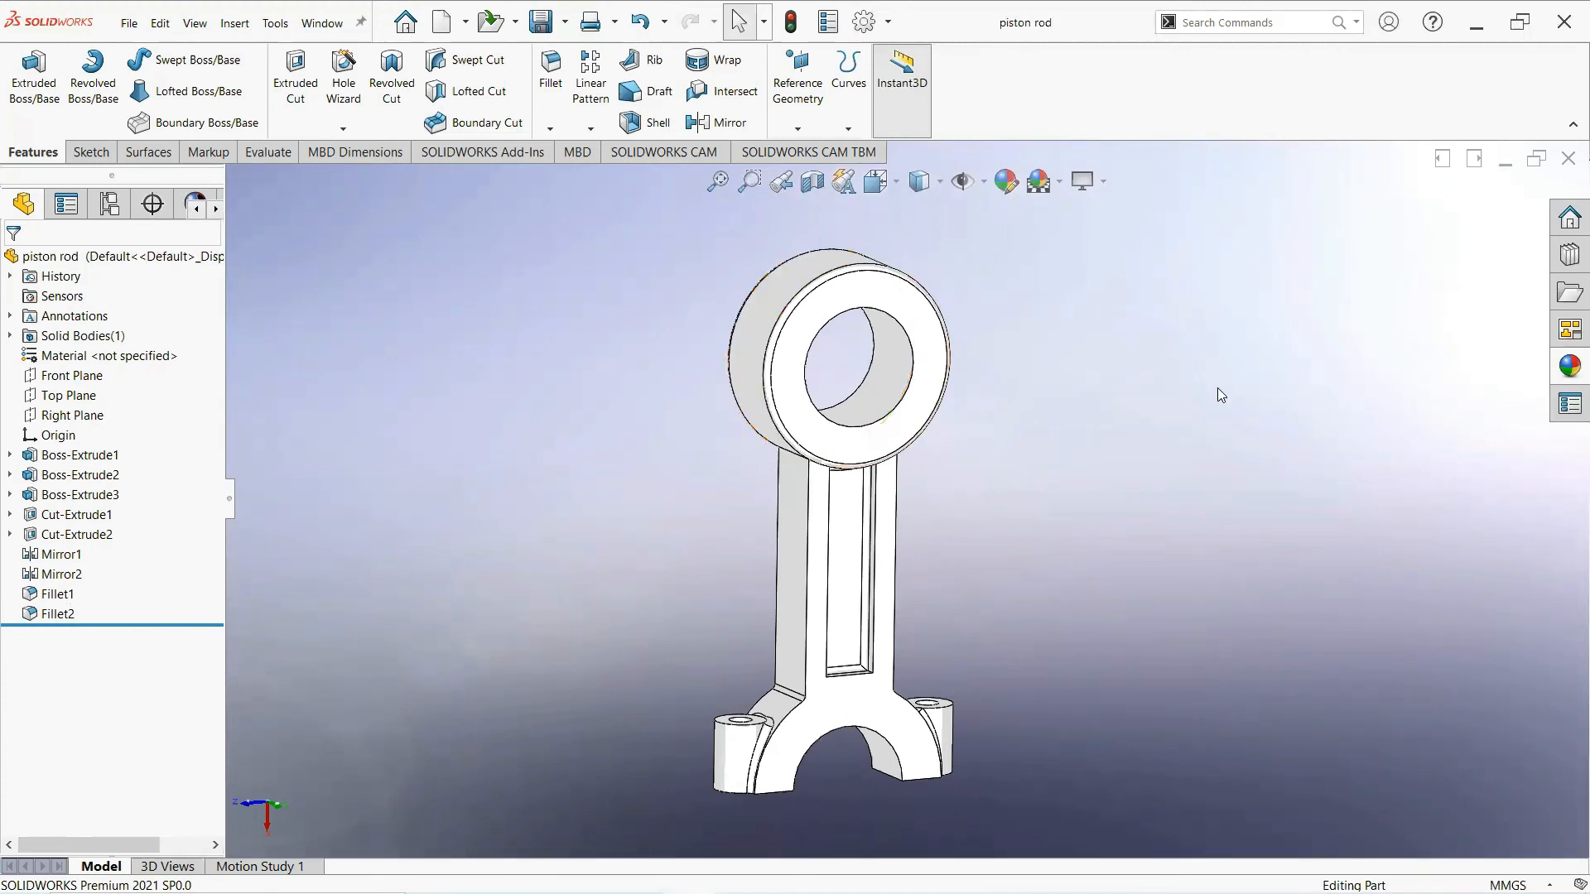
Close the part and switch from SOLIDWORKS to SOLIDWORKS Composer 2021
click(1567, 163)
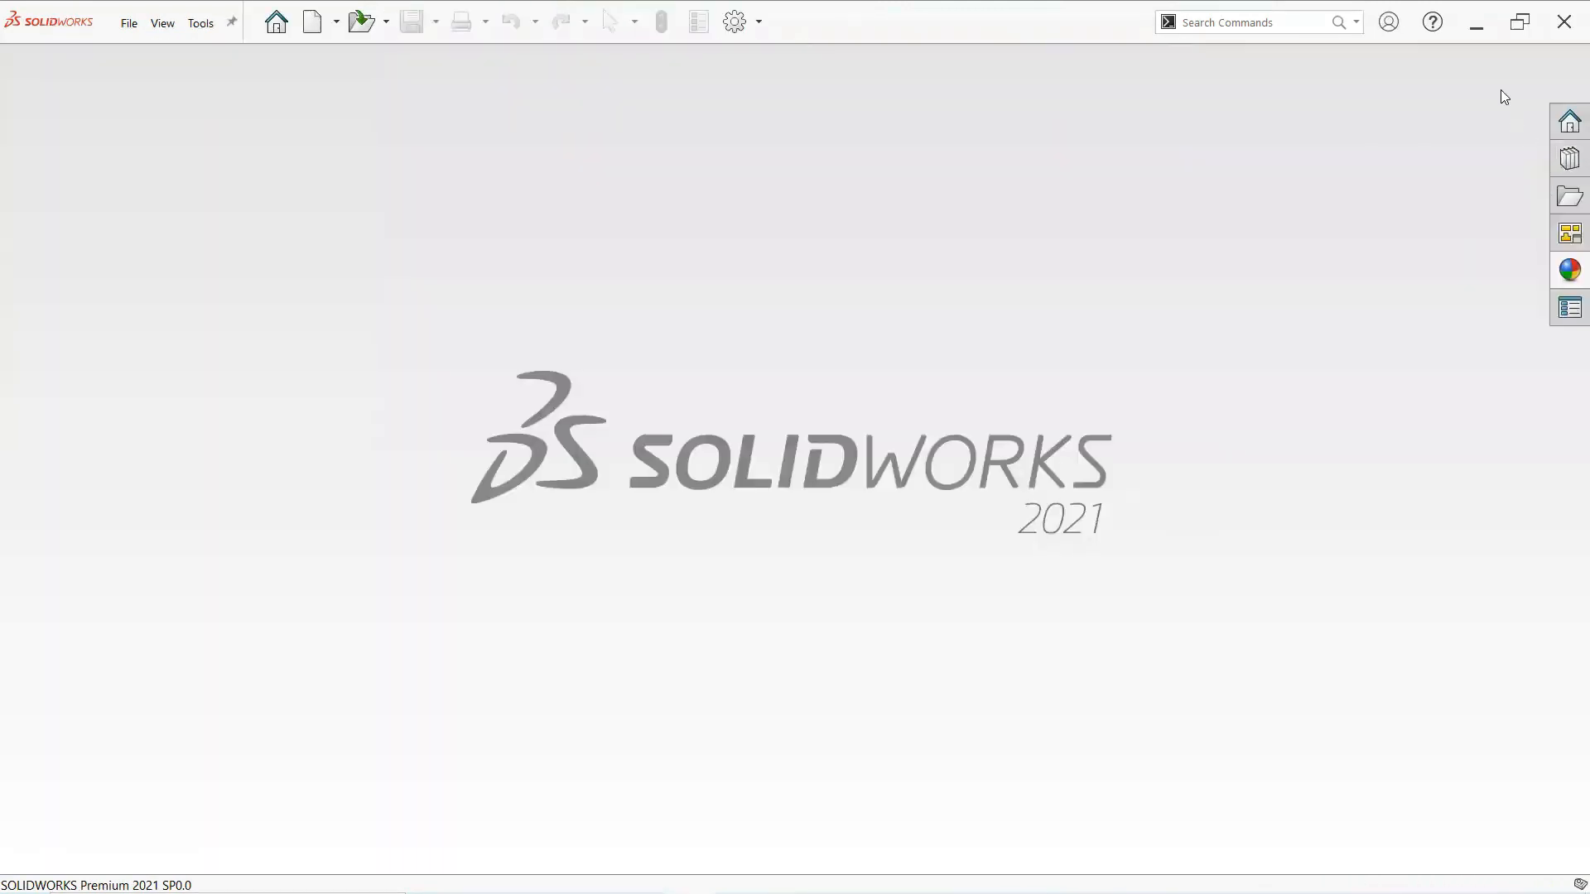
click(1476, 27)
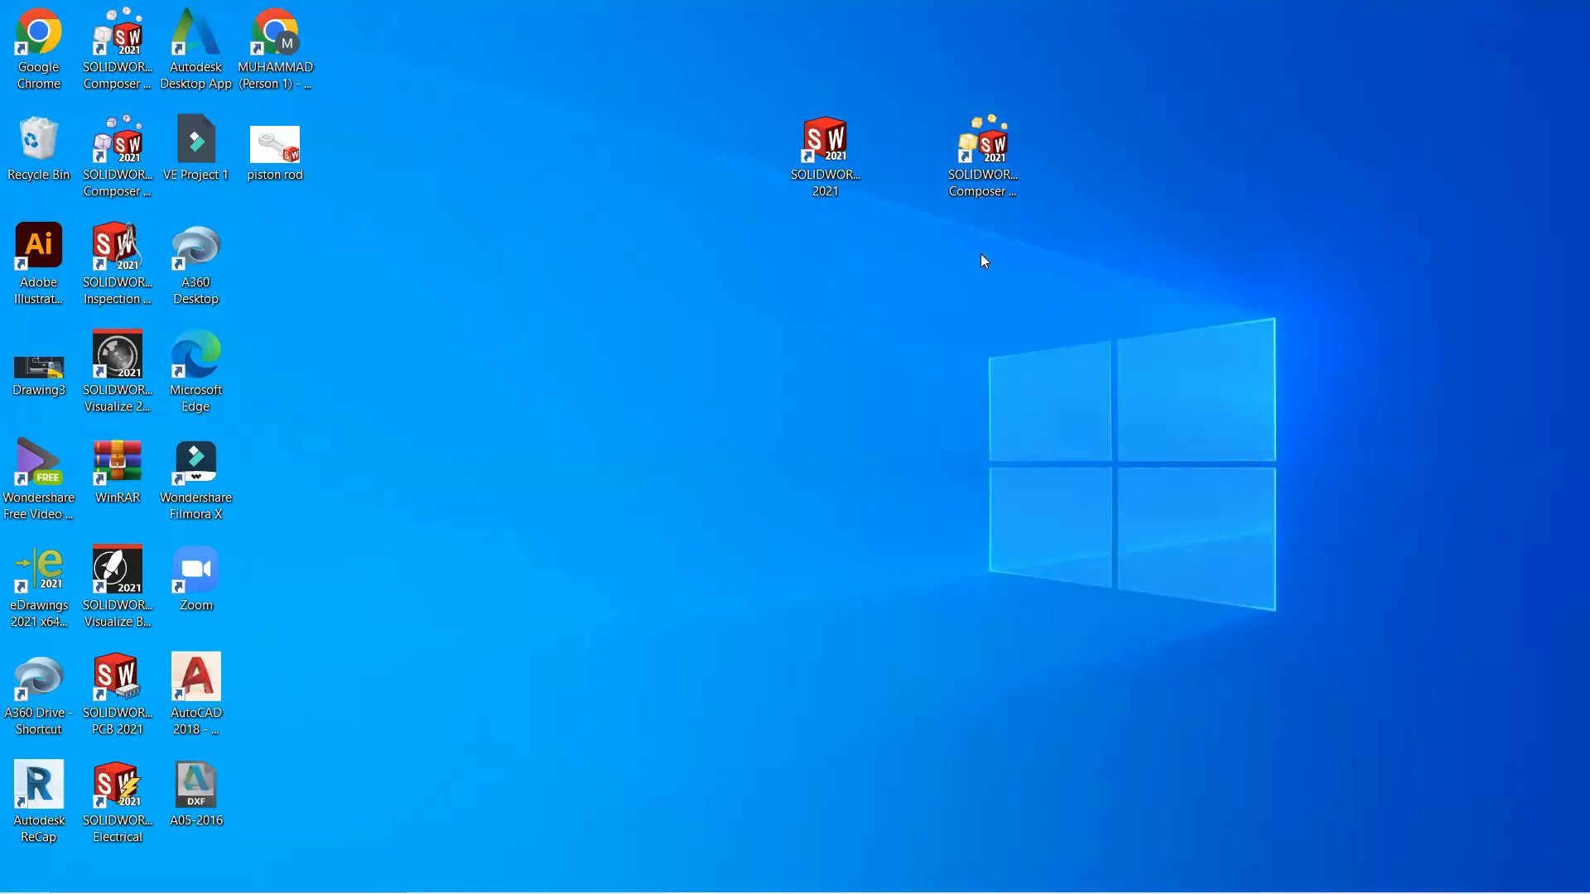
click(982, 145)
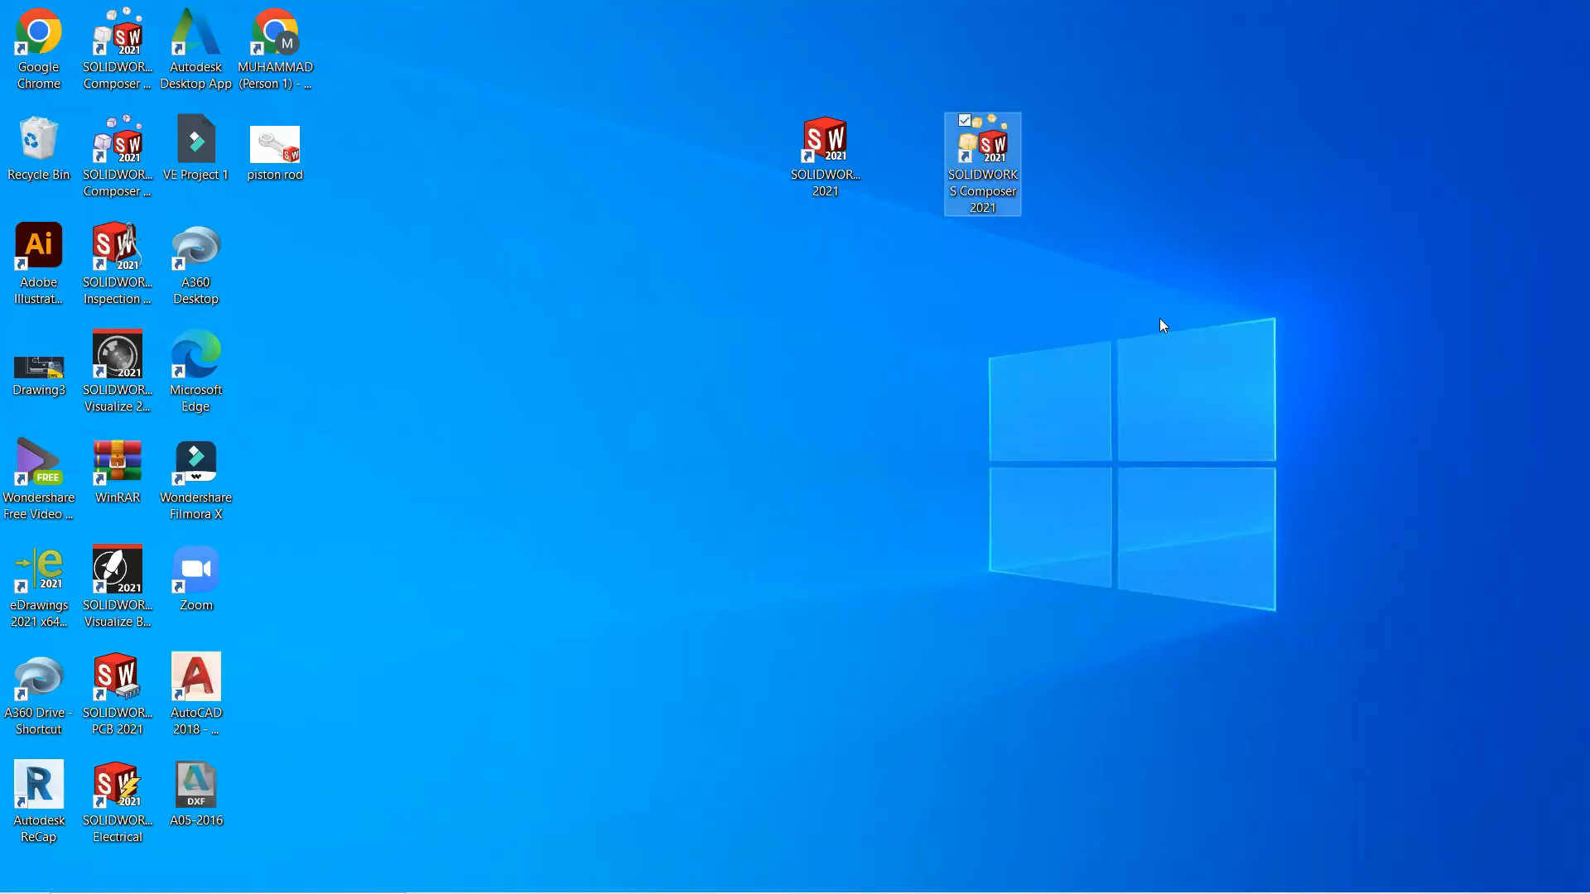
double_click(995, 209)
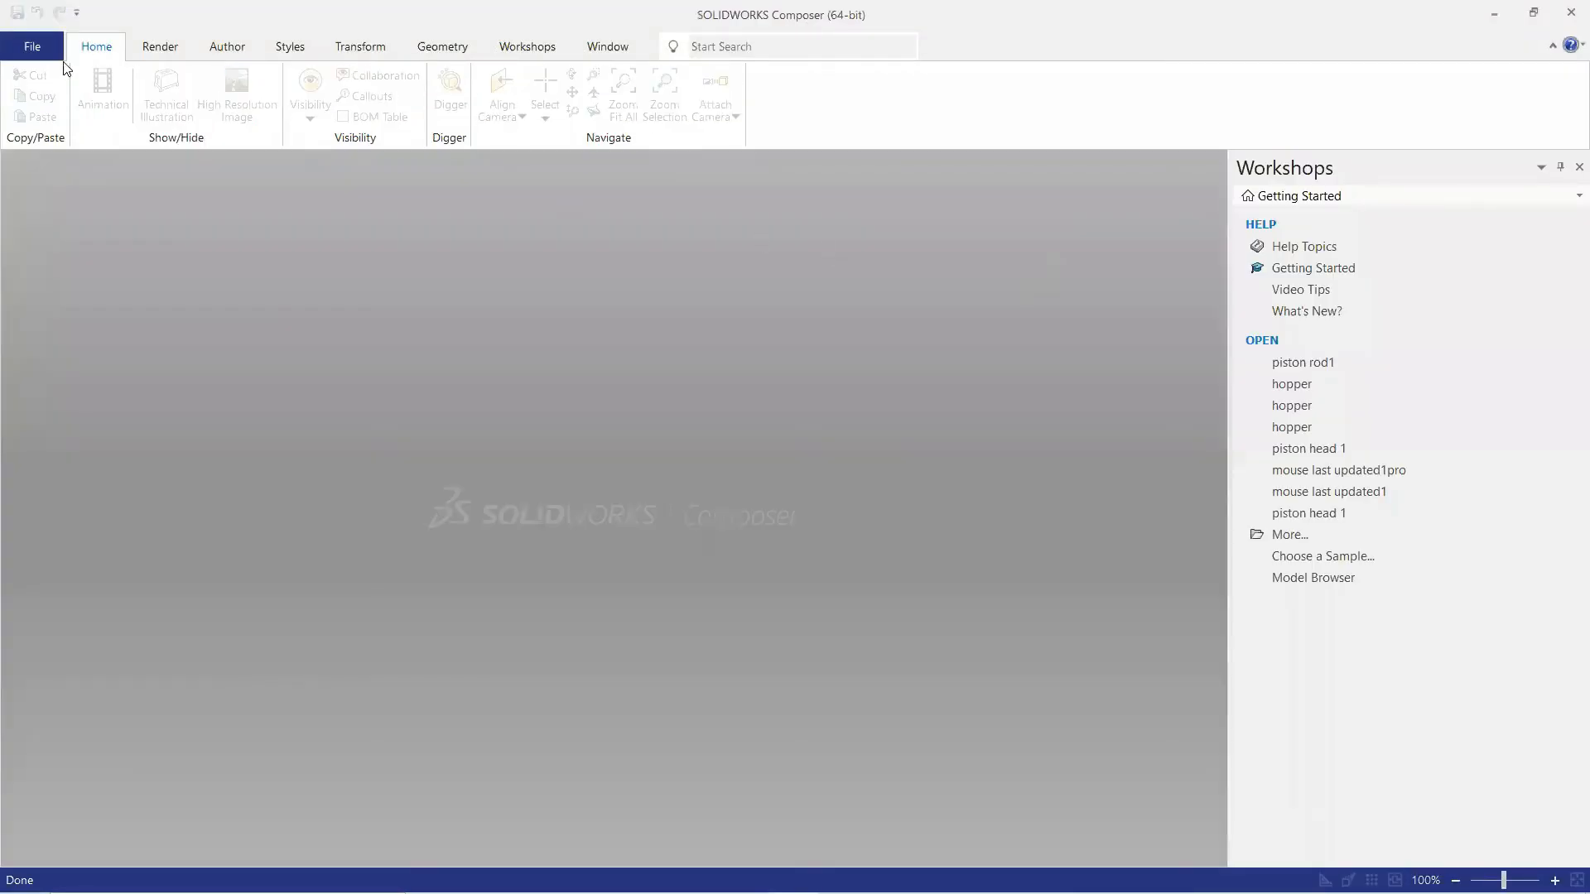
Open the piston rod part from the Desktop with the existing import settings
click(37, 51)
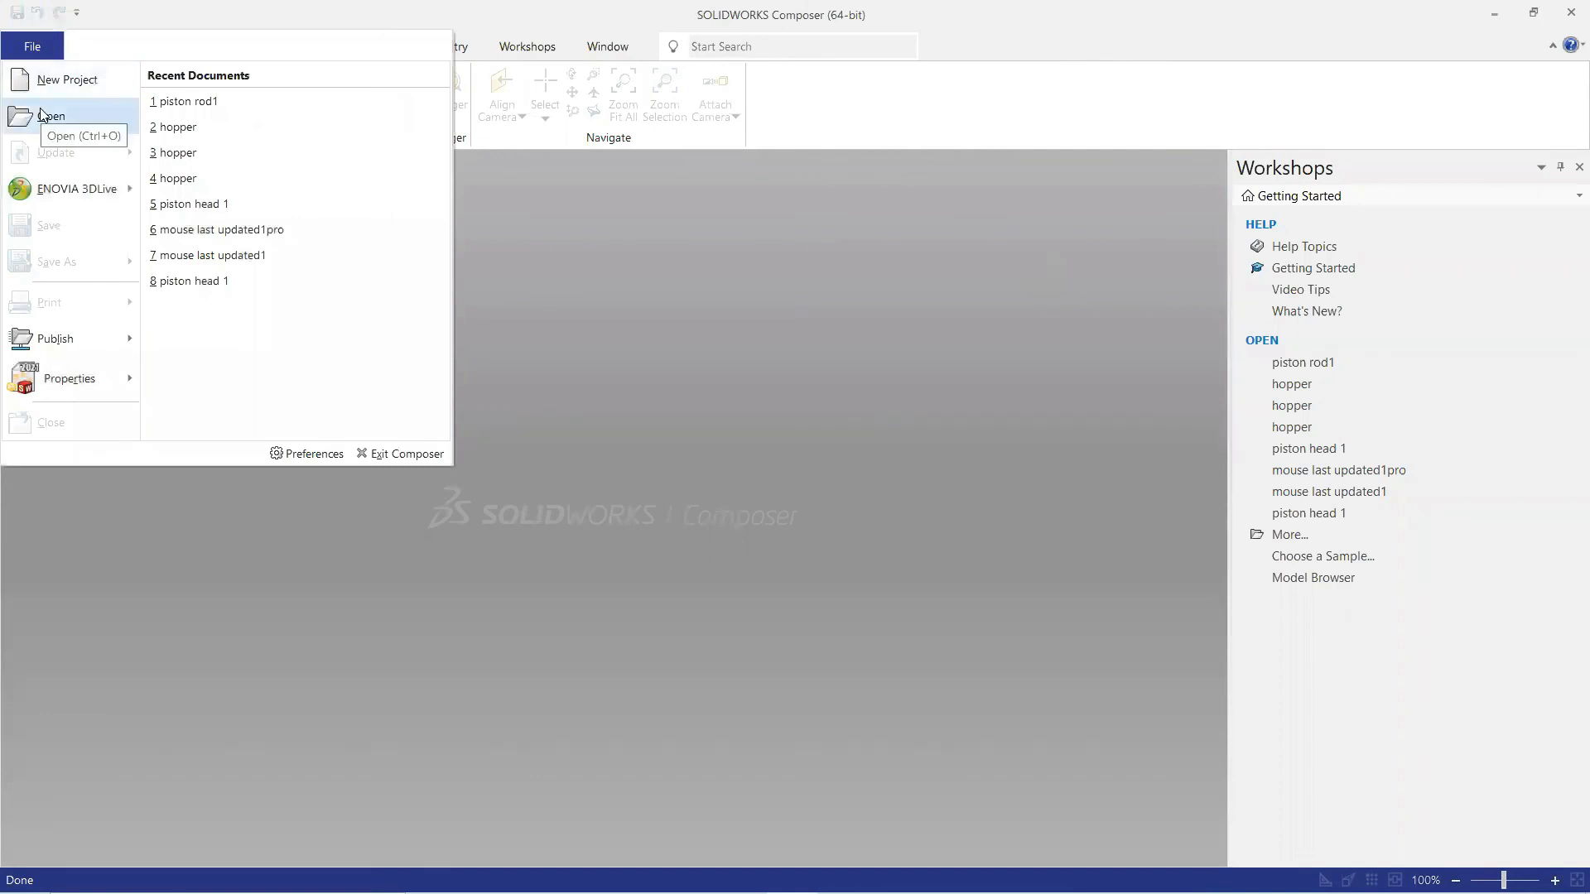
click(43, 115)
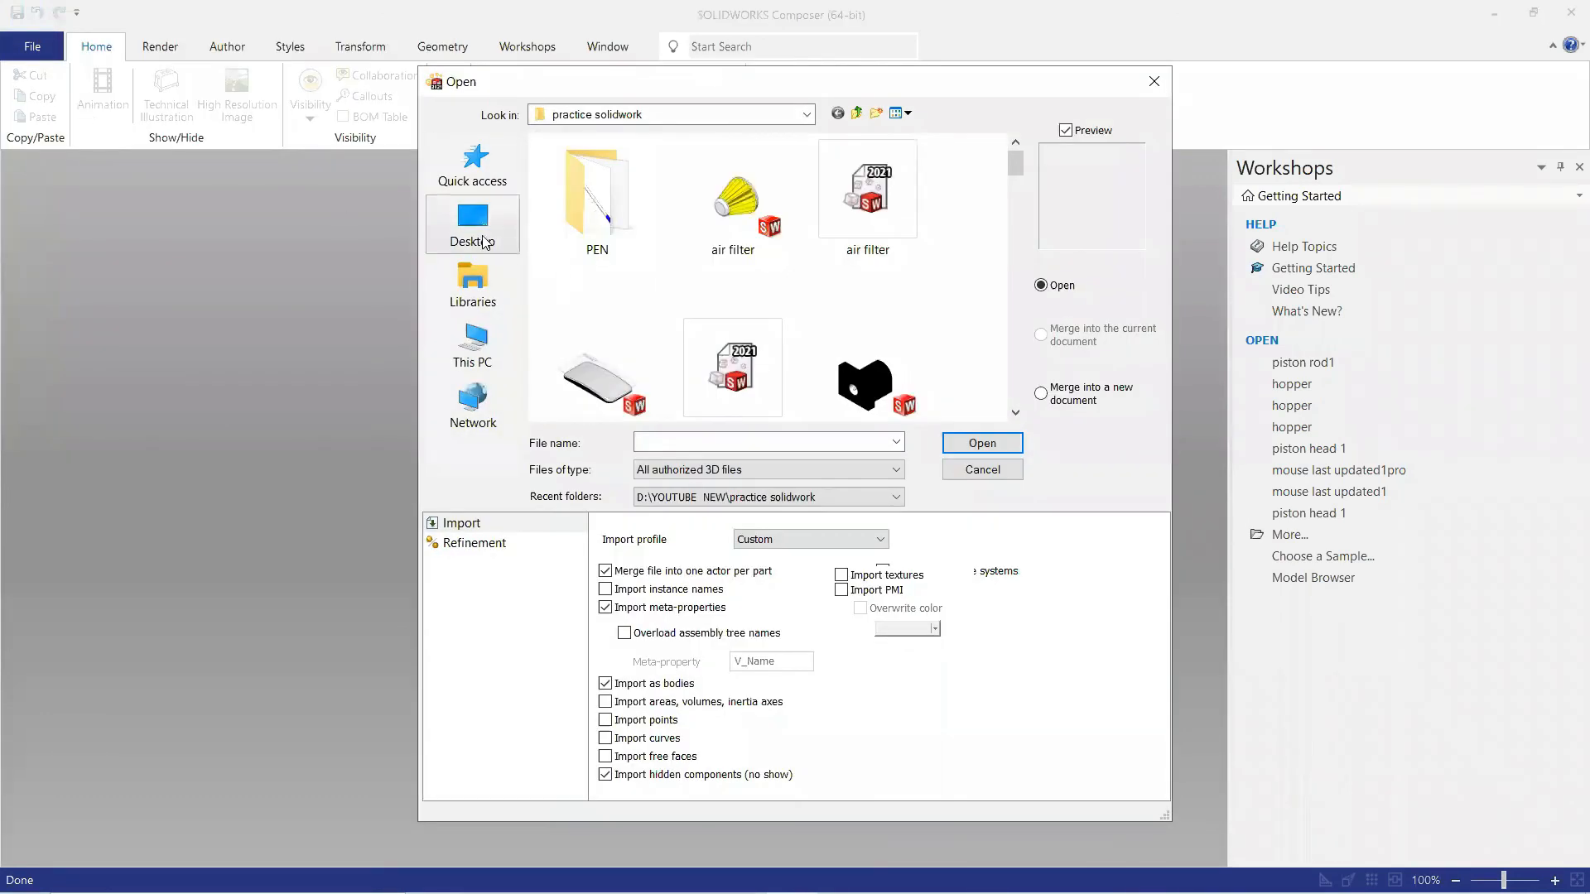
click(487, 242)
click(871, 341)
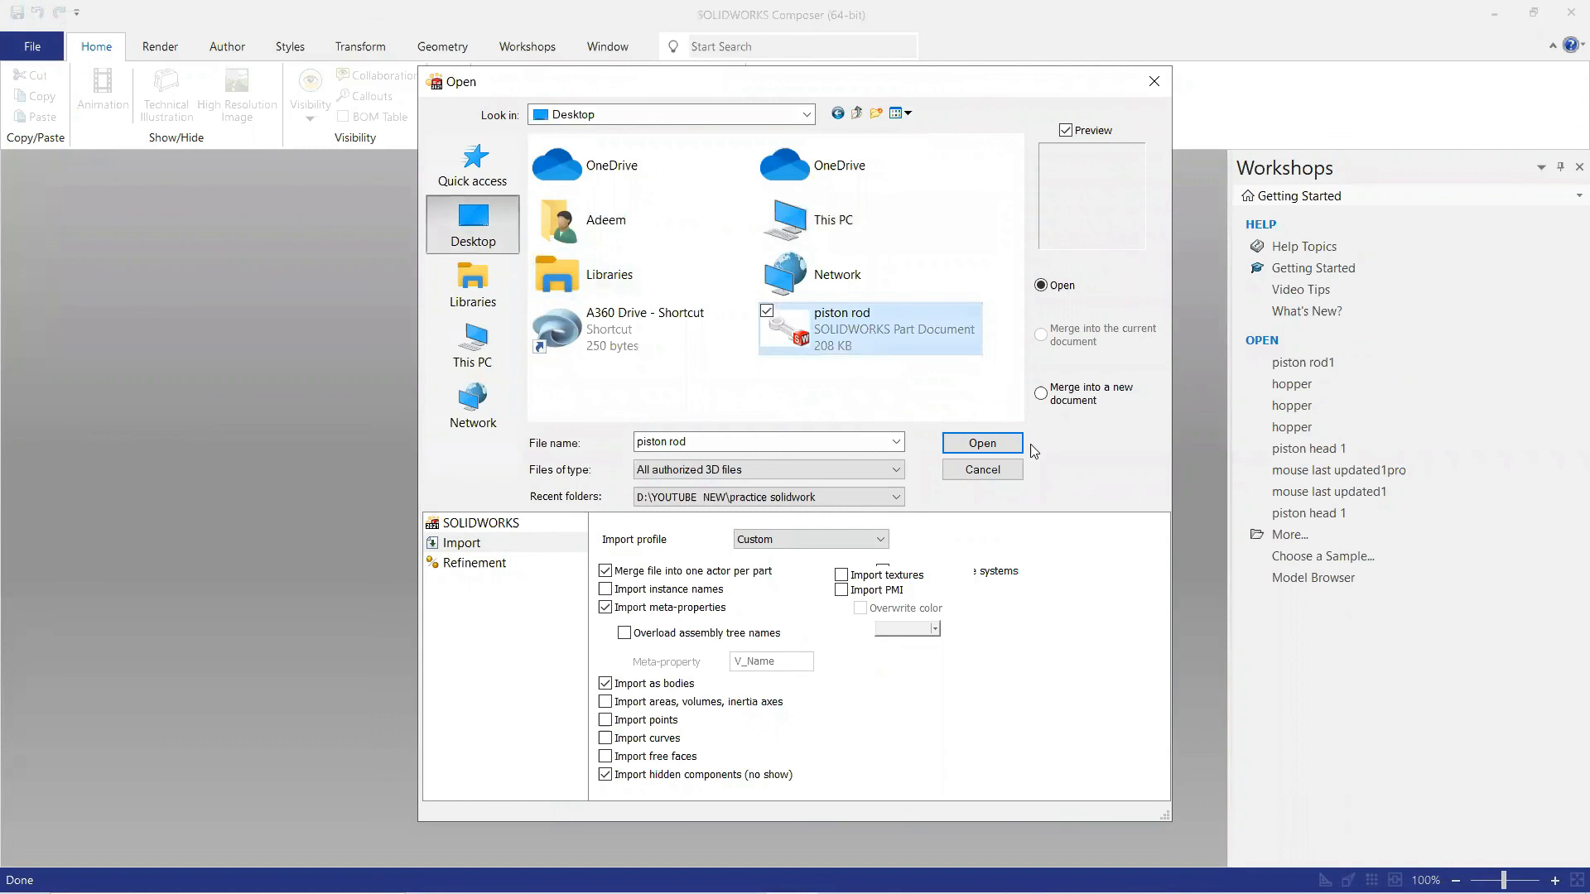
click(982, 445)
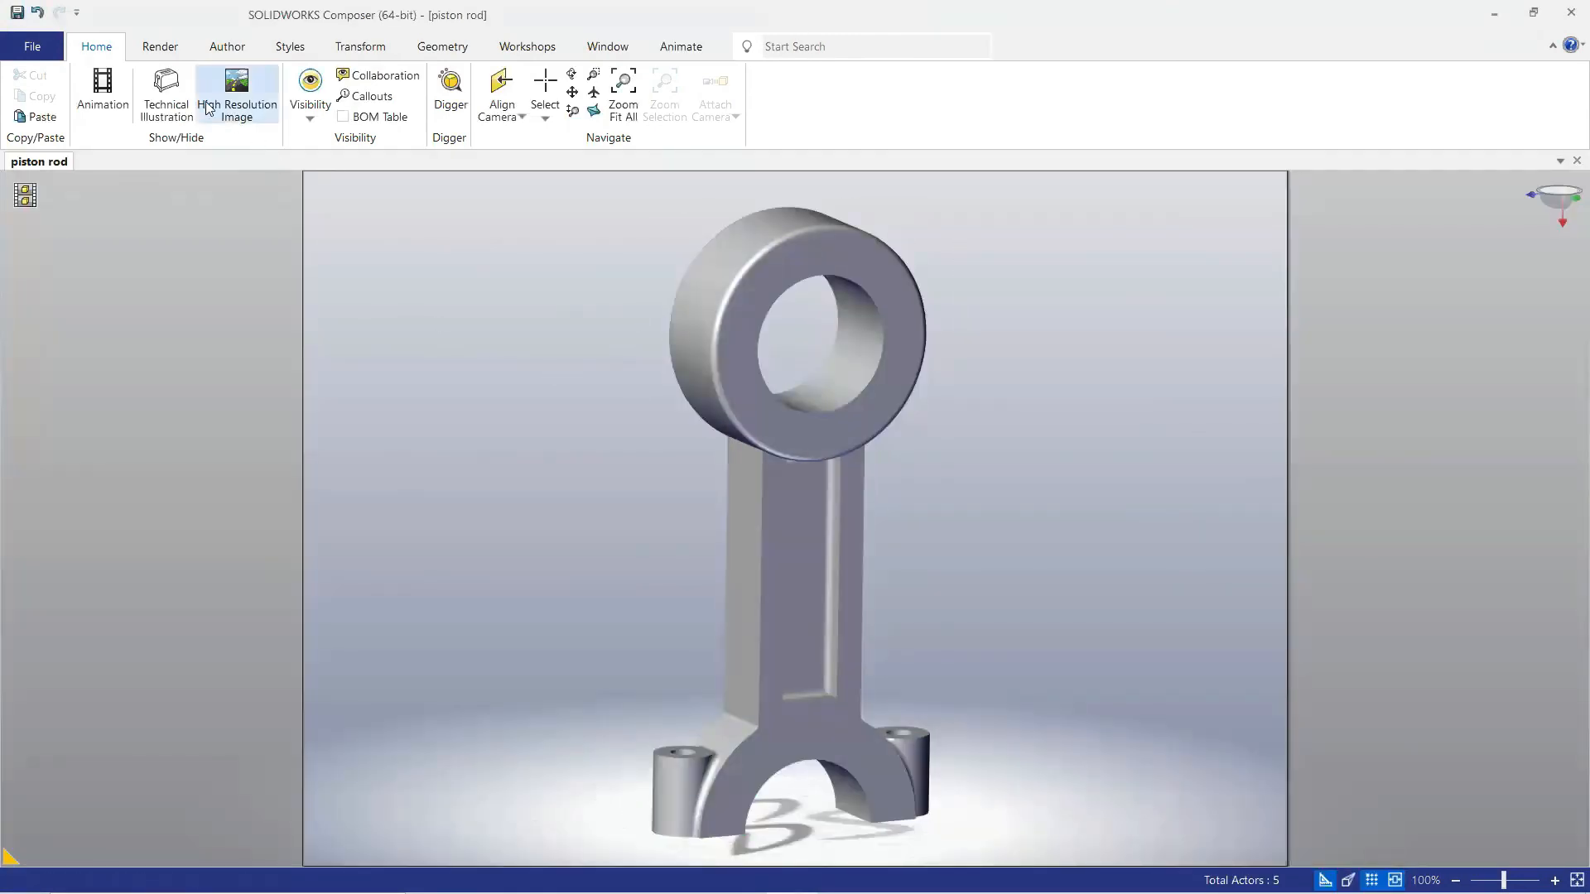
Turn on the ground mirror effect so the floor reflects the piston rod
click(168, 56)
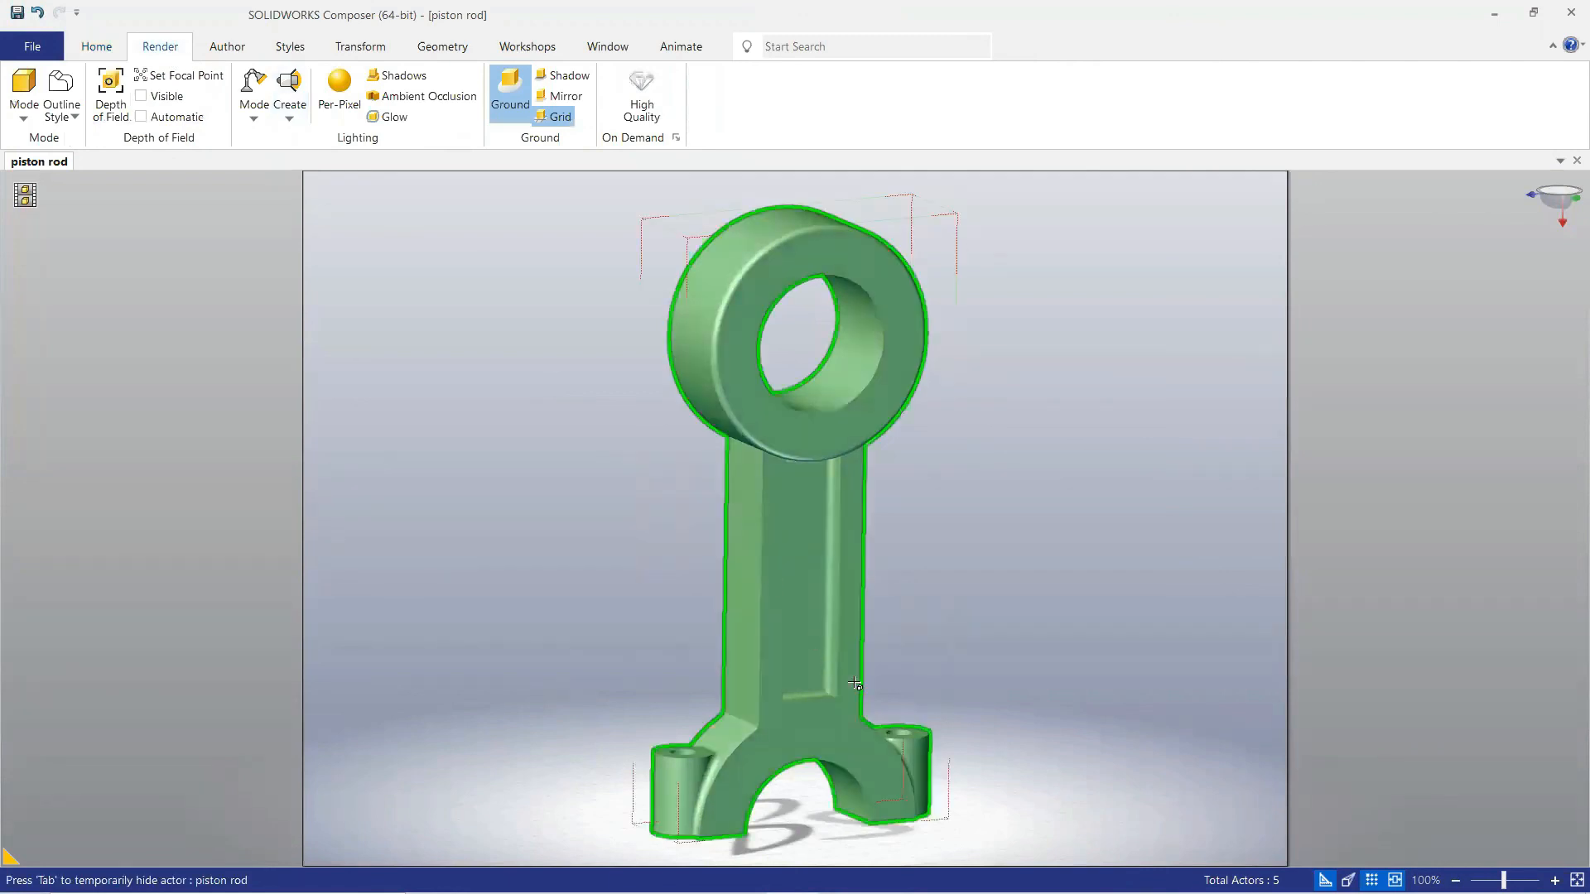
scroll(762, 558, down, 2)
click(563, 96)
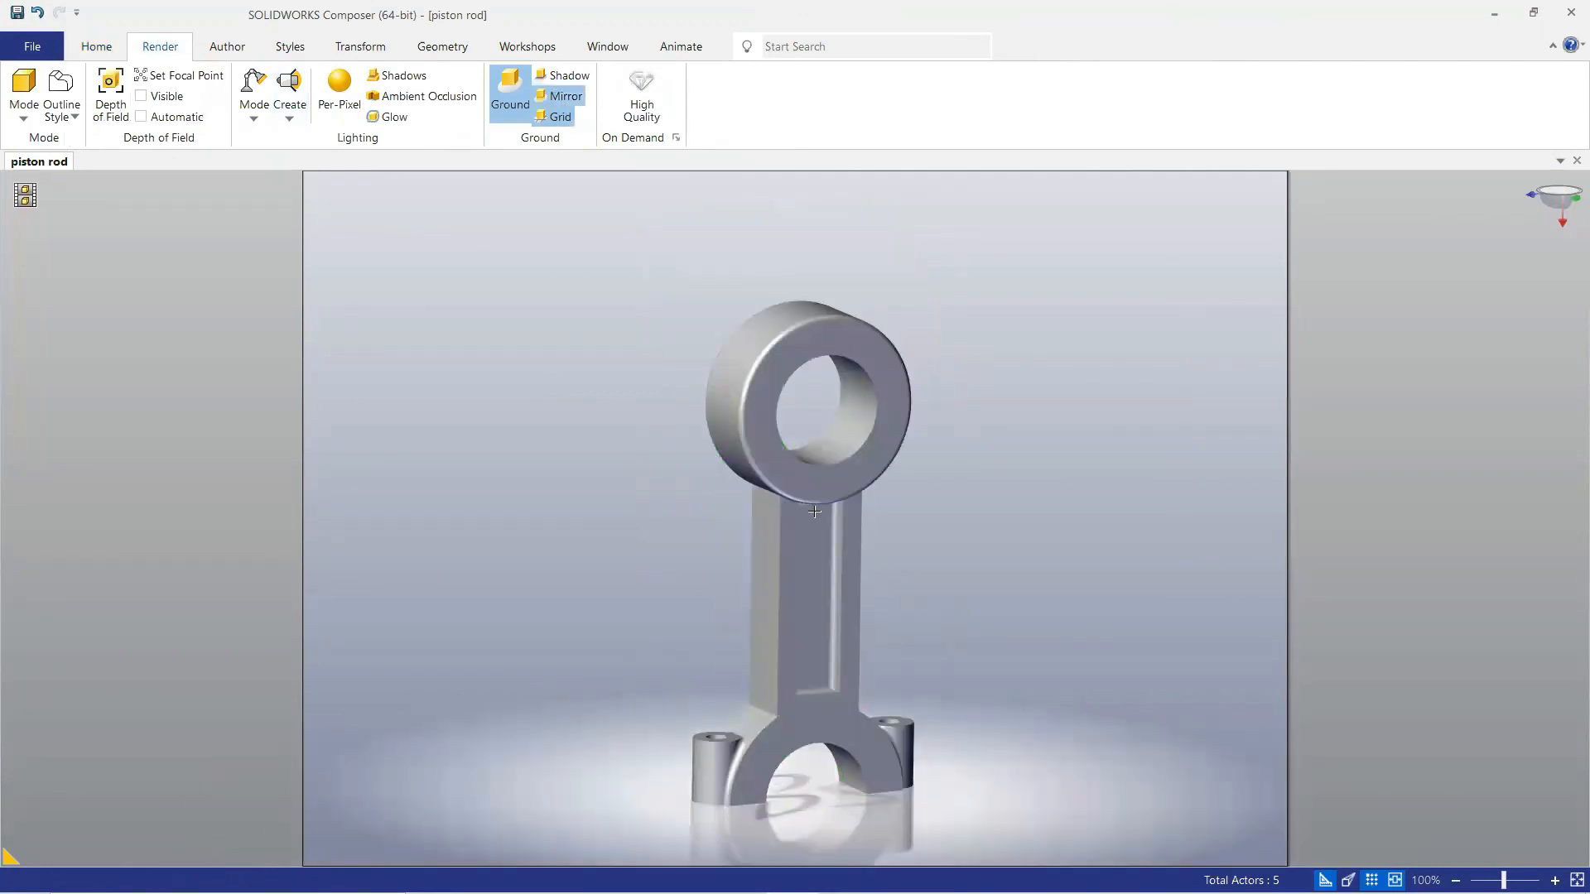
drag(882, 613, 869, 655)
middle_drag(868, 654, 876, 649)
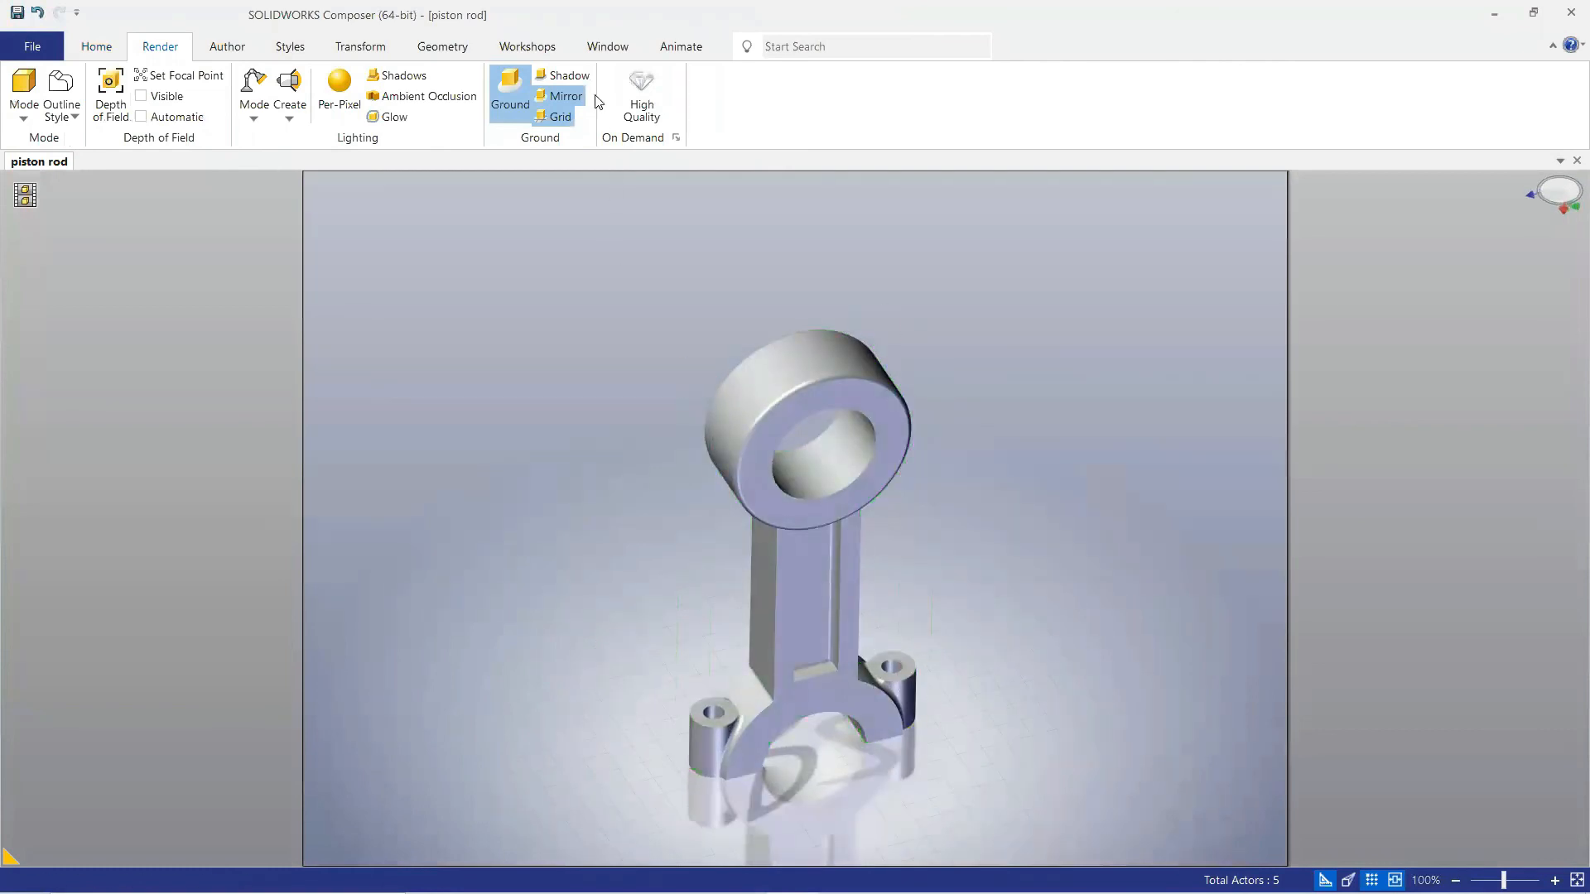
Try the ground shadow, and turn on ambient occlusion and shadows for the lighting
click(567, 75)
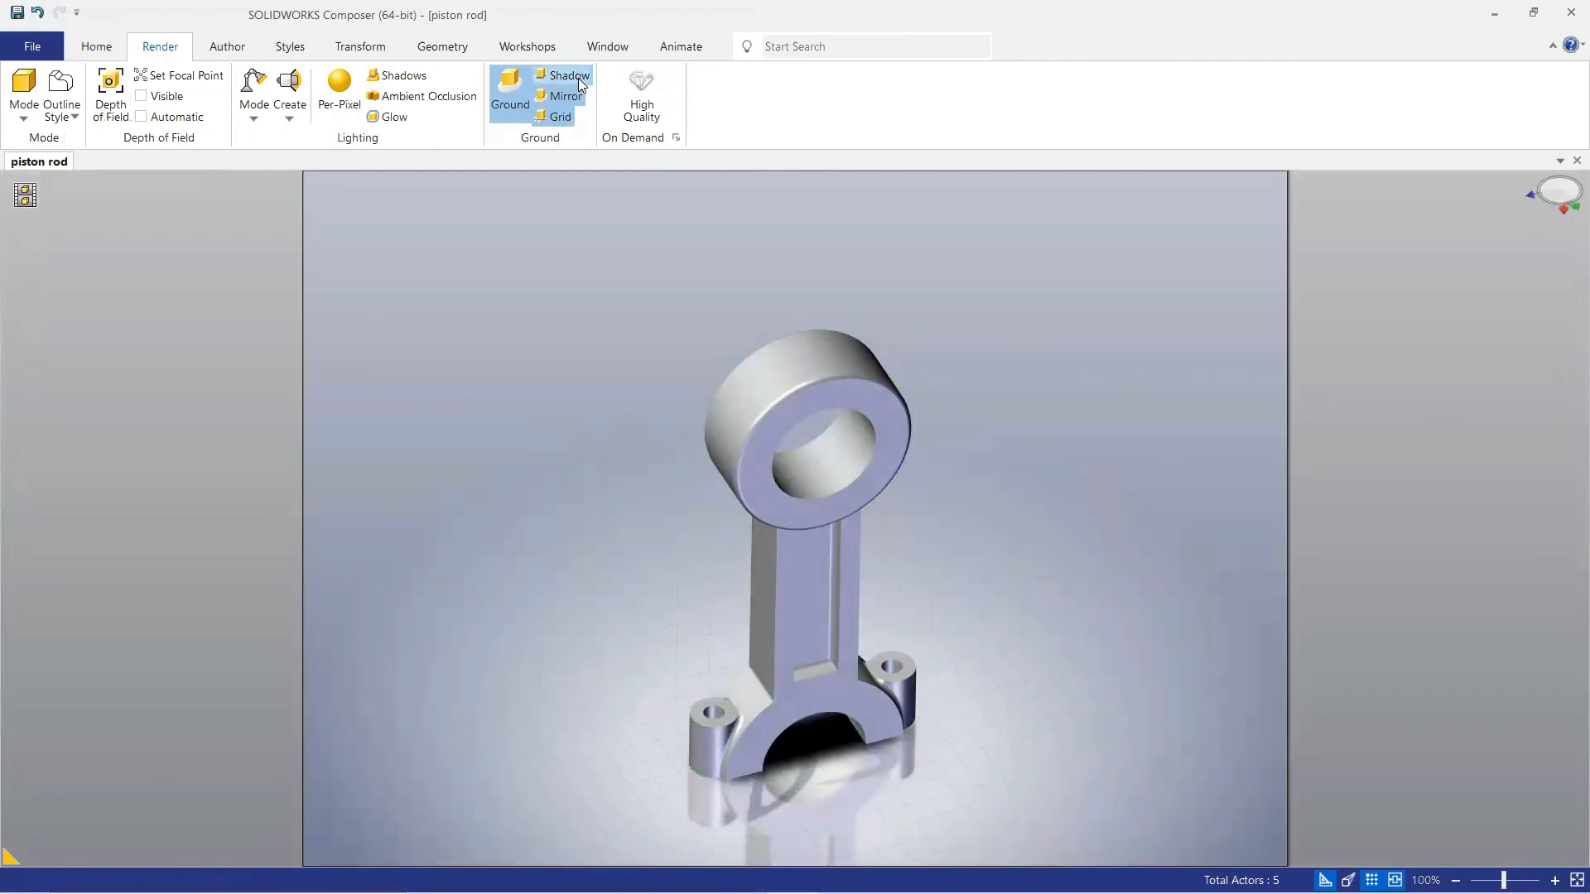
click(460, 97)
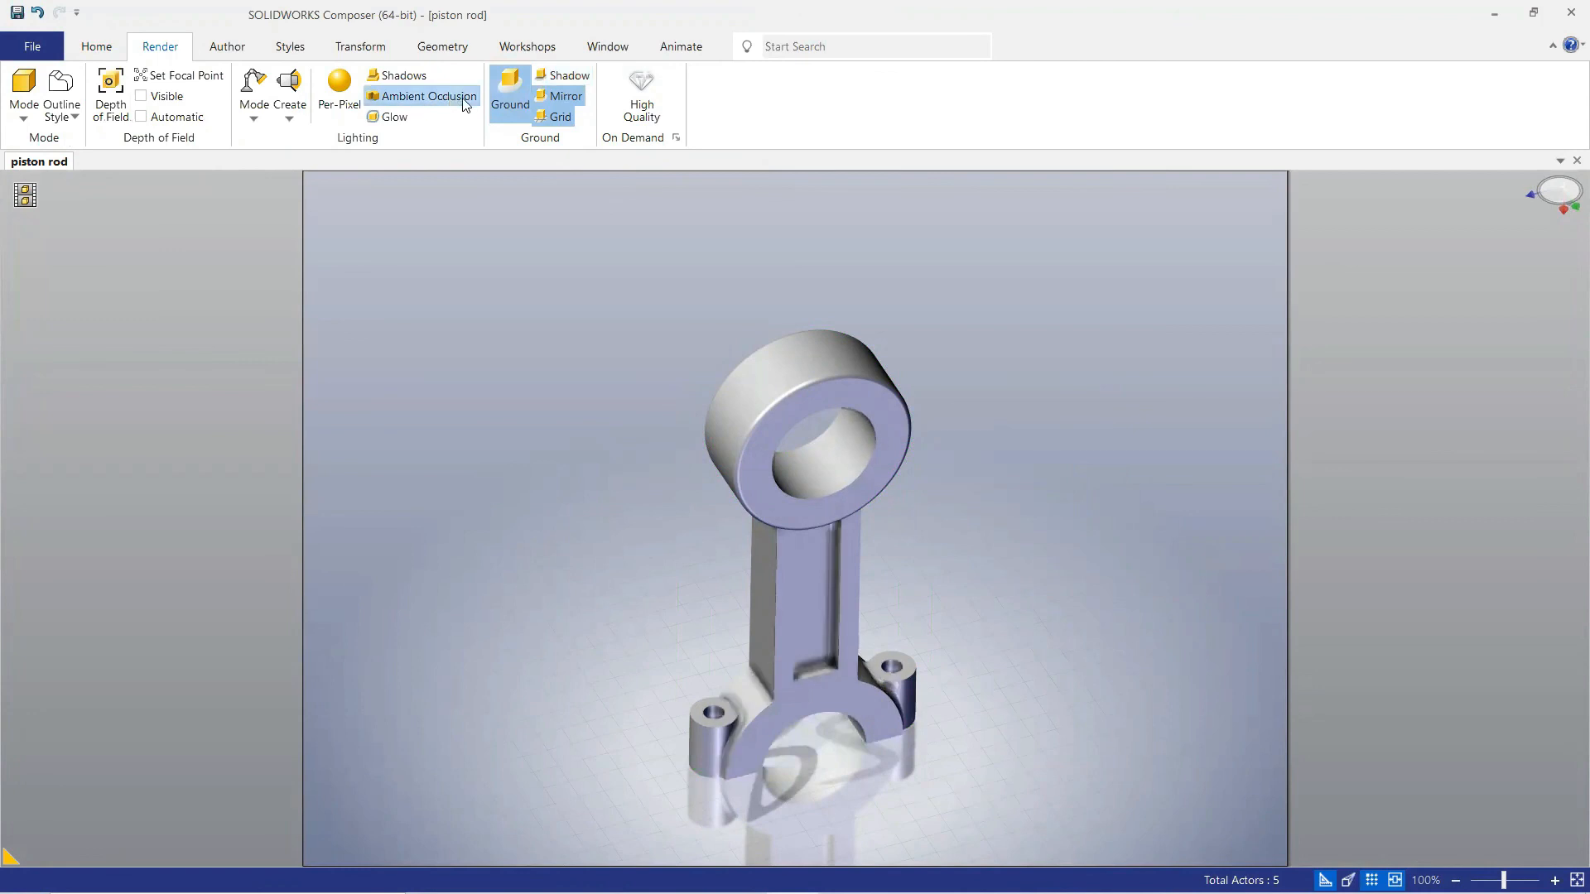
click(396, 75)
click(406, 76)
click(406, 76)
middle_drag(593, 296, 596, 291)
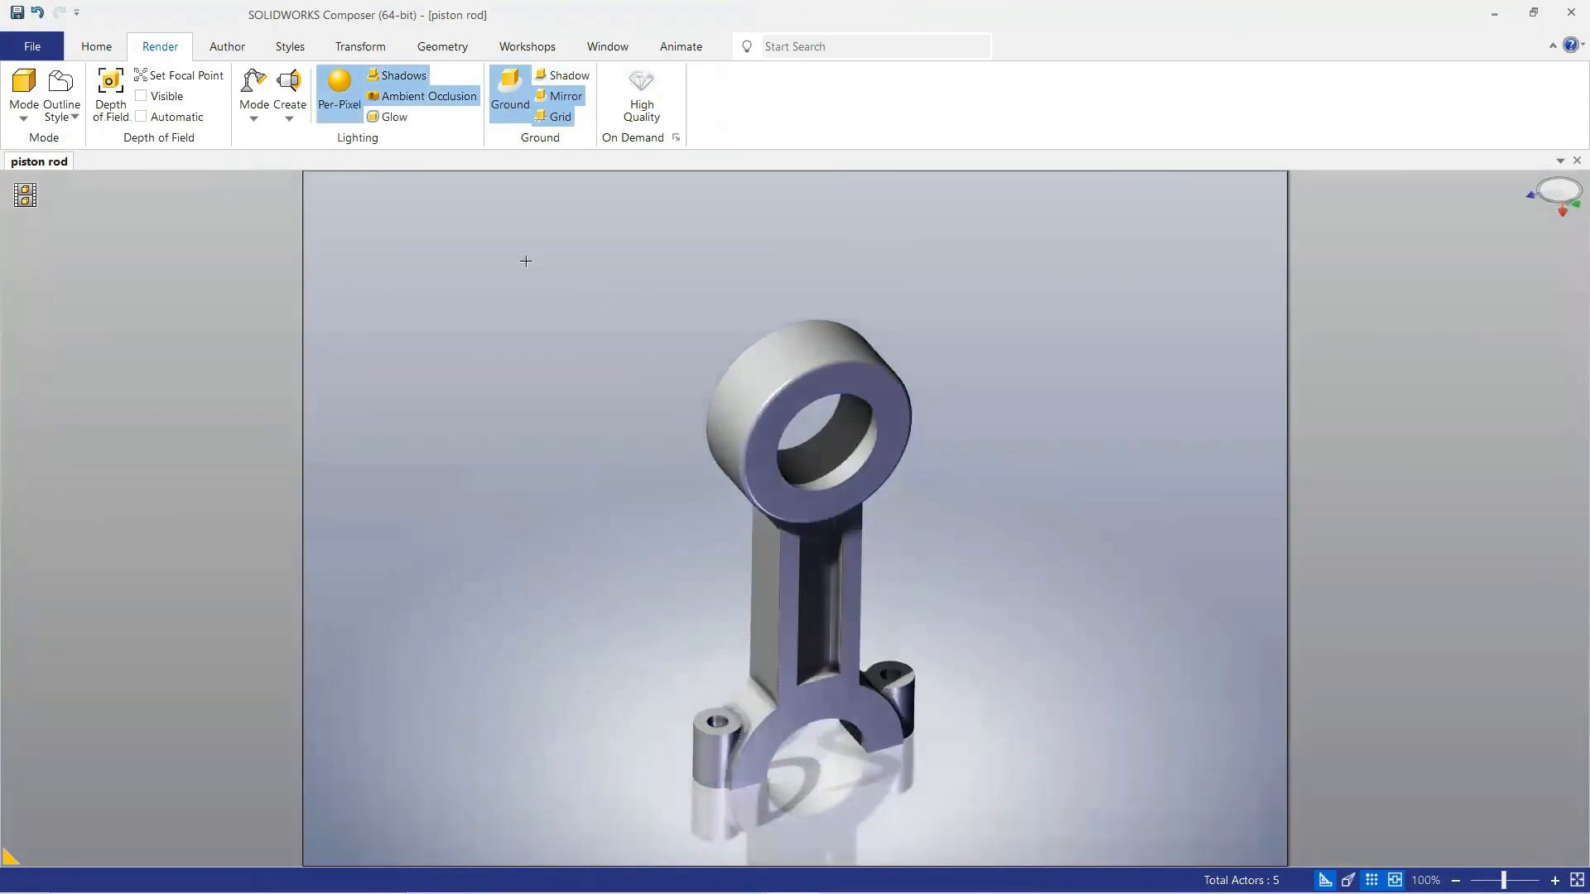
Set the lighting mode to High Contrast and turn off the lighting shadows
click(254, 120)
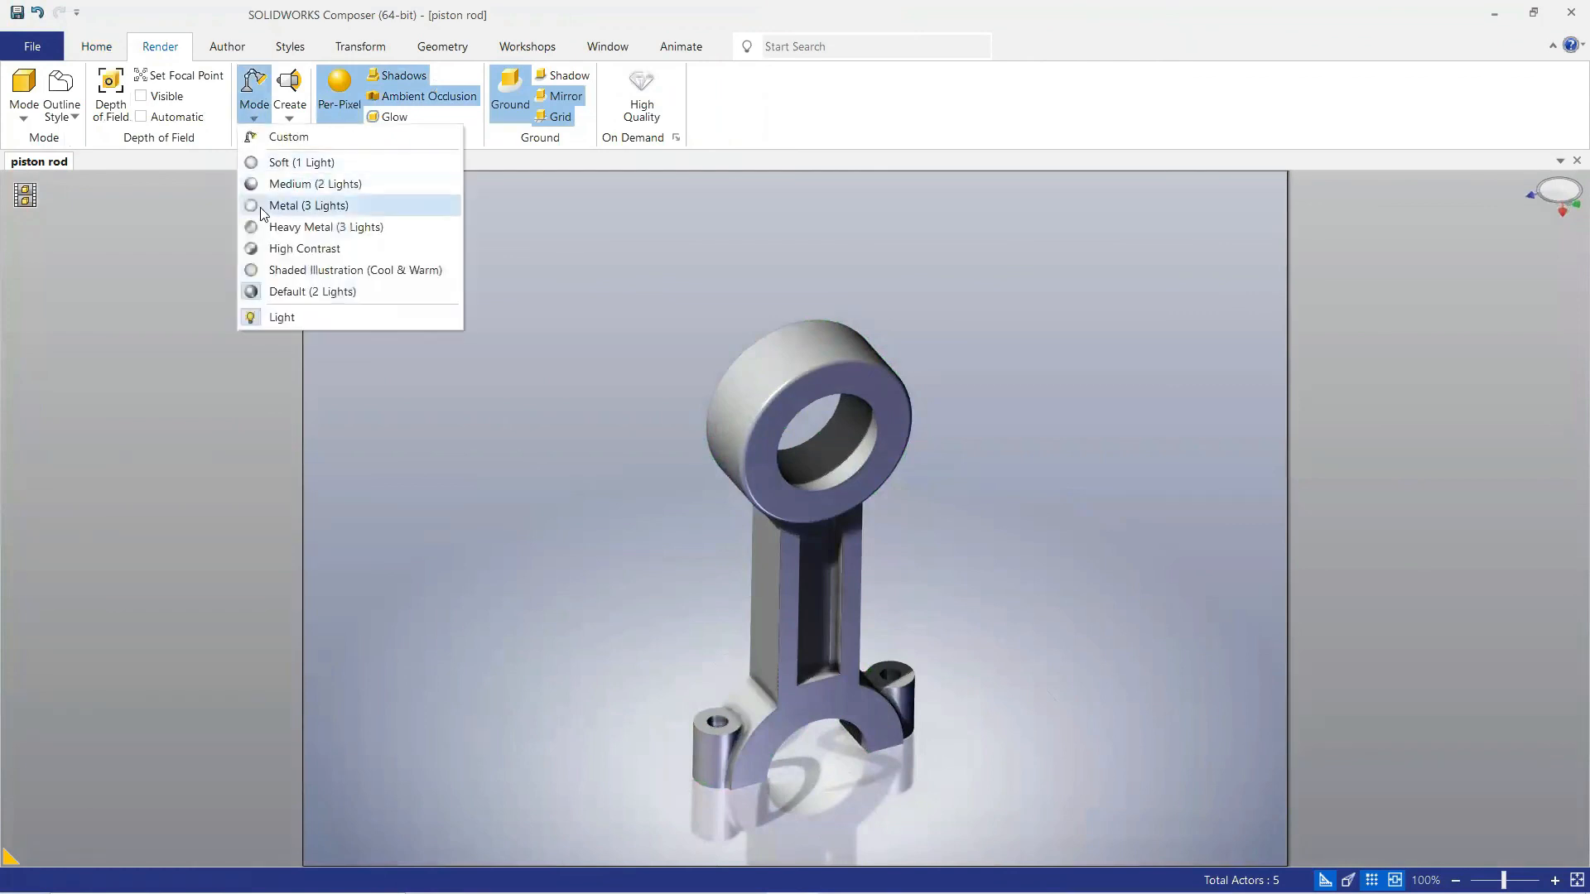
click(335, 248)
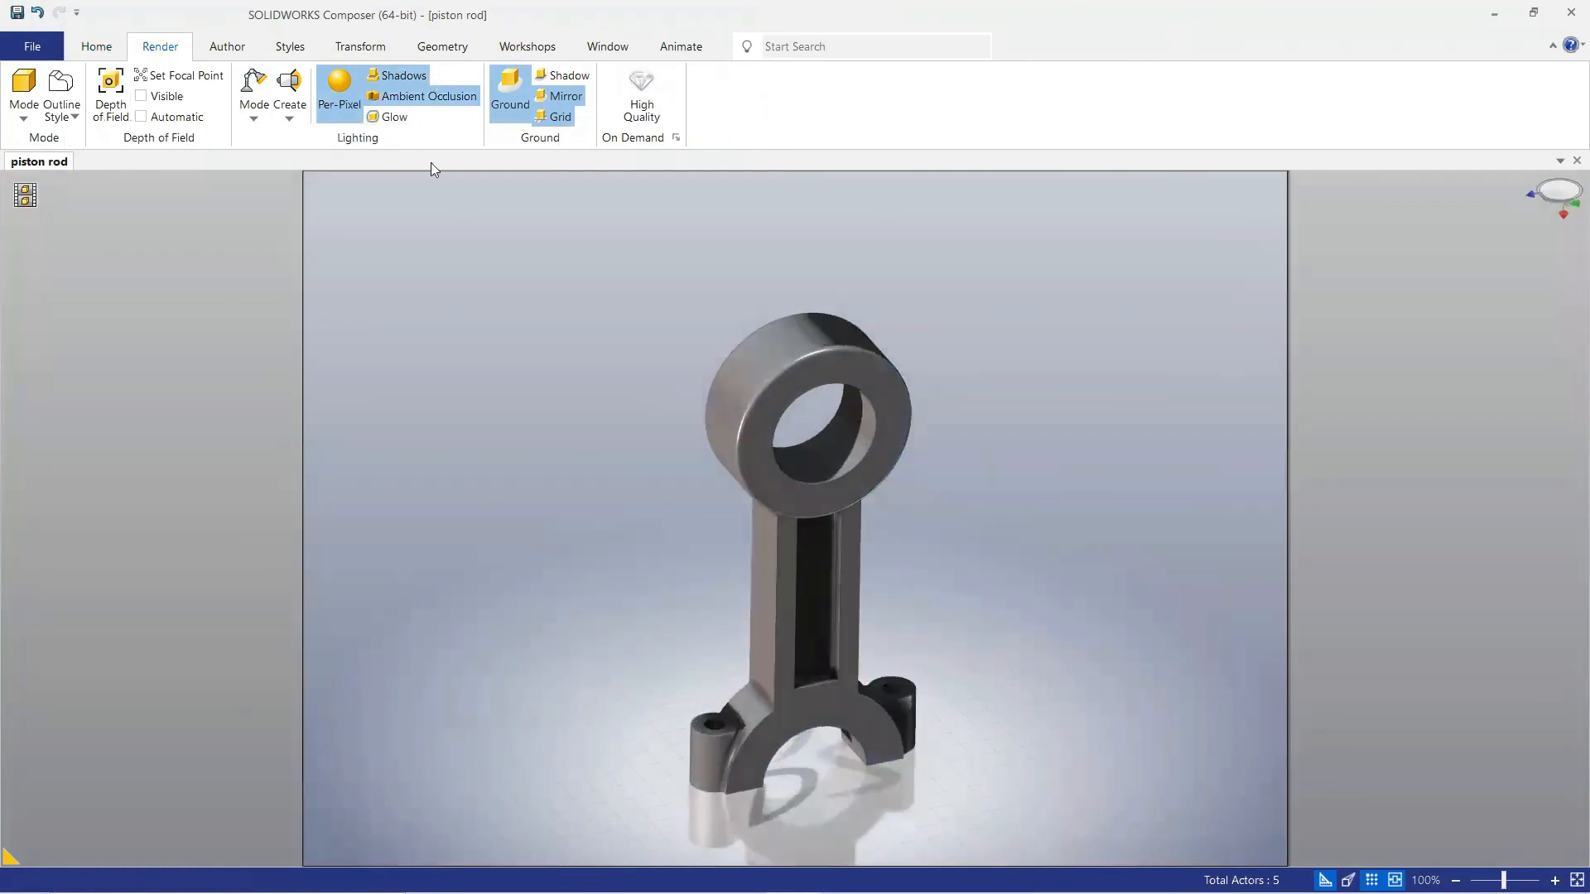
click(828, 484)
drag(828, 484, 912, 834)
scroll(910, 854, down, 1)
scroll(908, 862, up, 2)
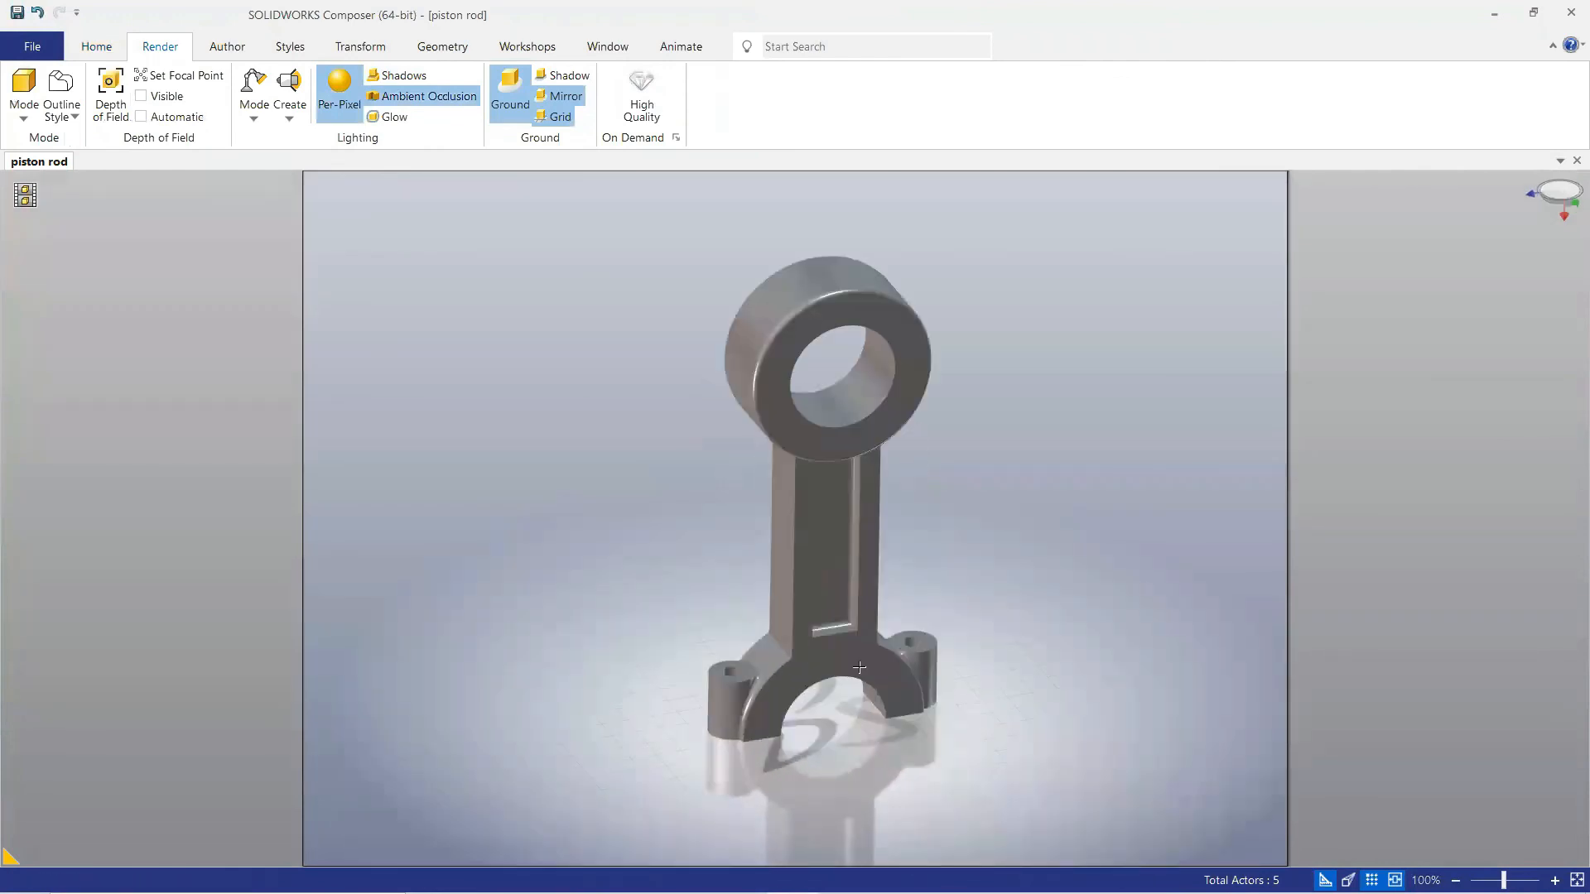
scroll(874, 769, up, 1)
scroll(810, 514, down, 1)
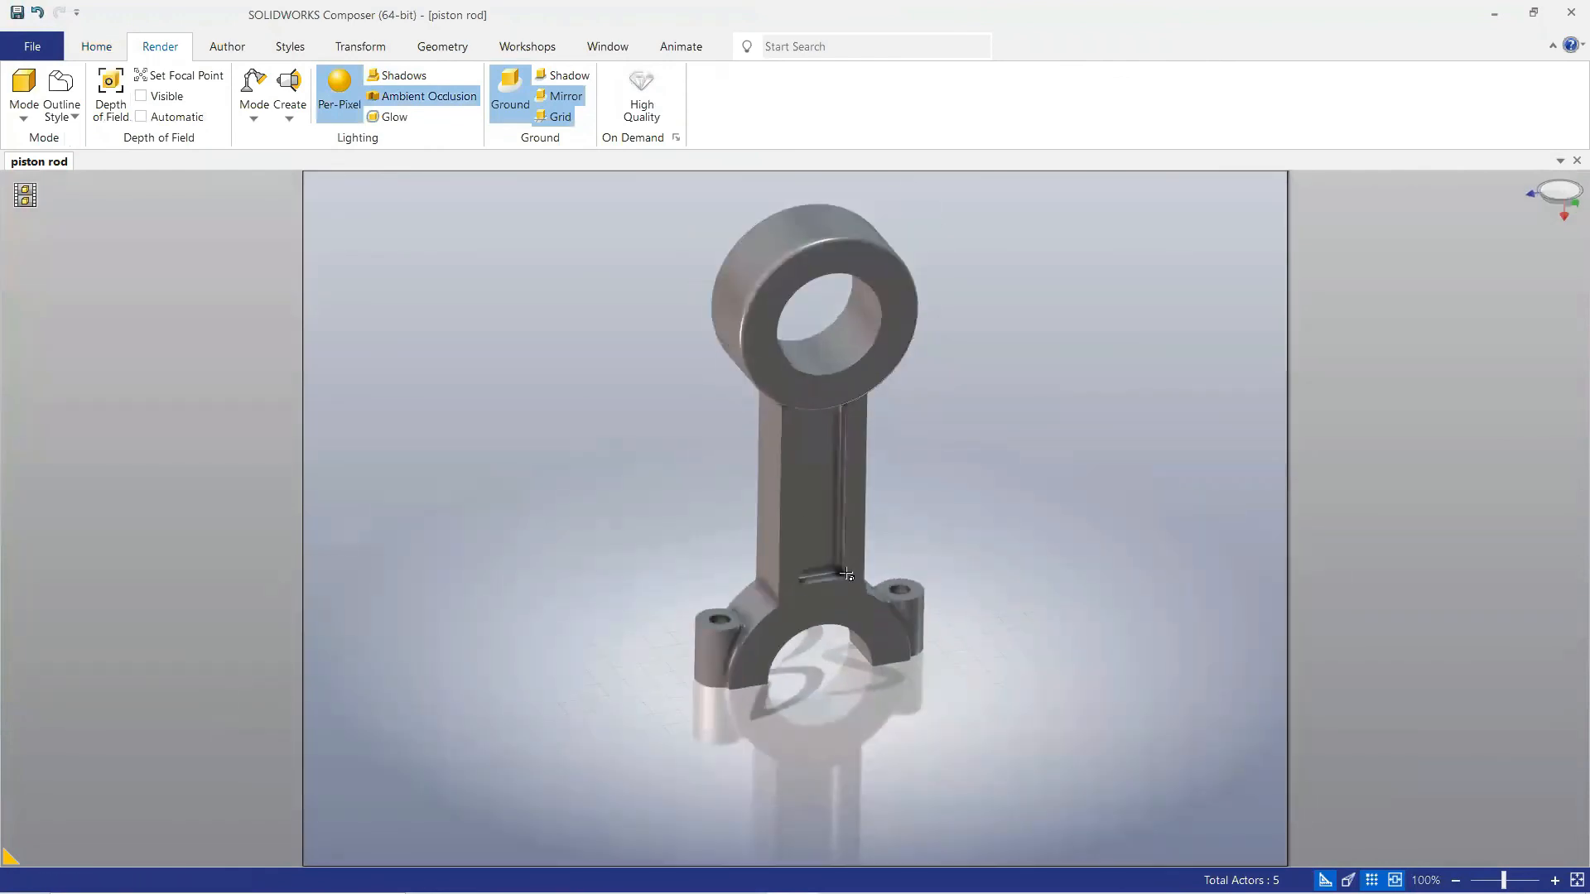
mouse_move(1088, 686)
right_down()
mouse_move(1101, 681)
mouse_move(983, 667)
mouse_move(1003, 662)
right_up()
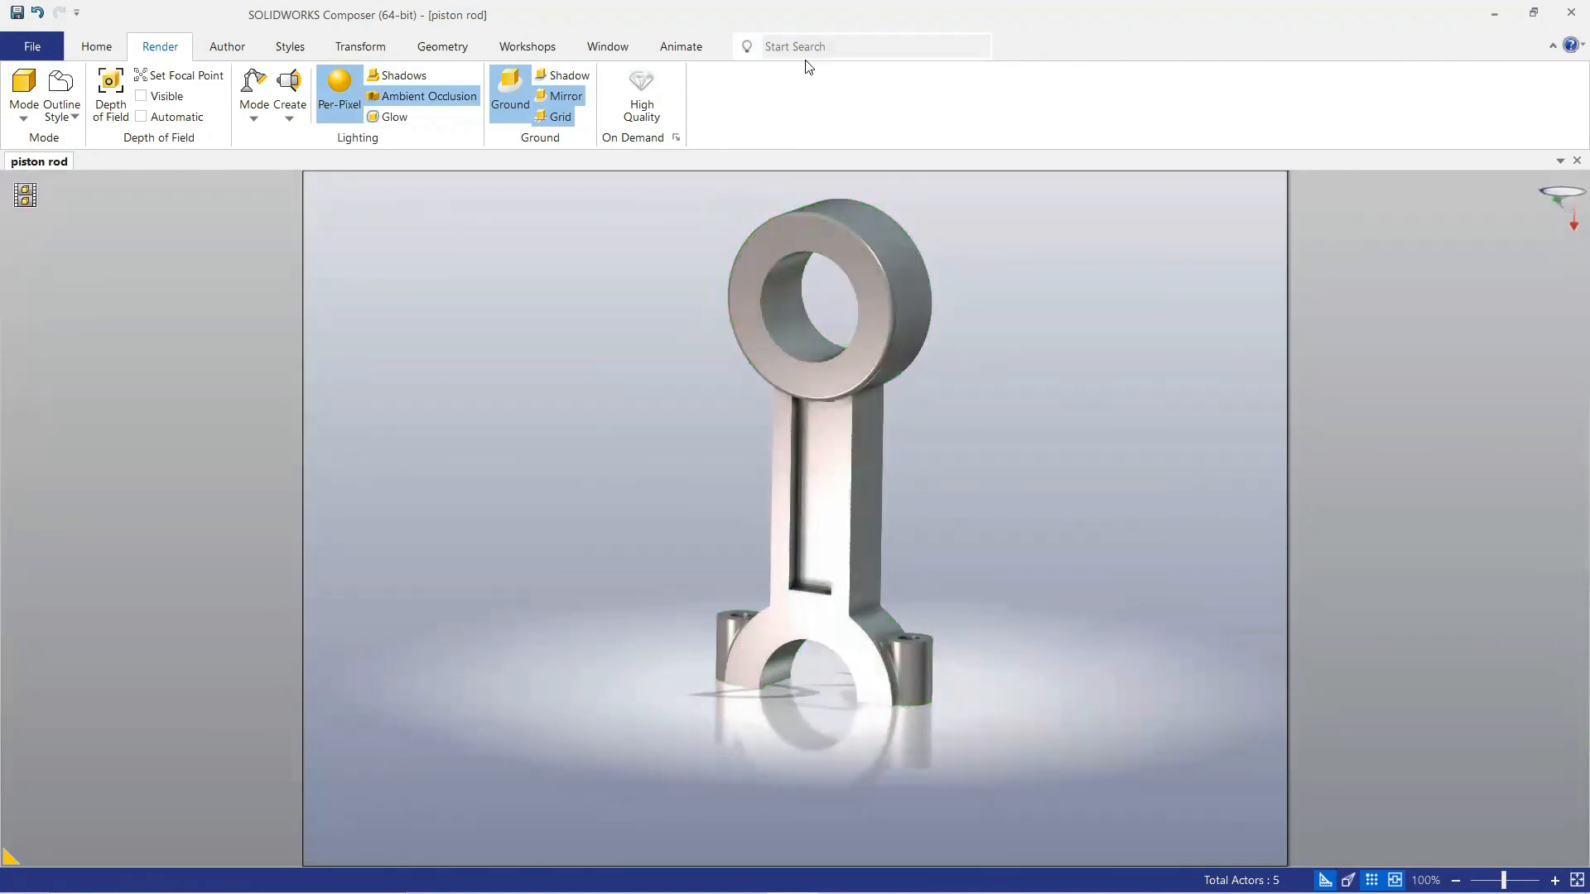